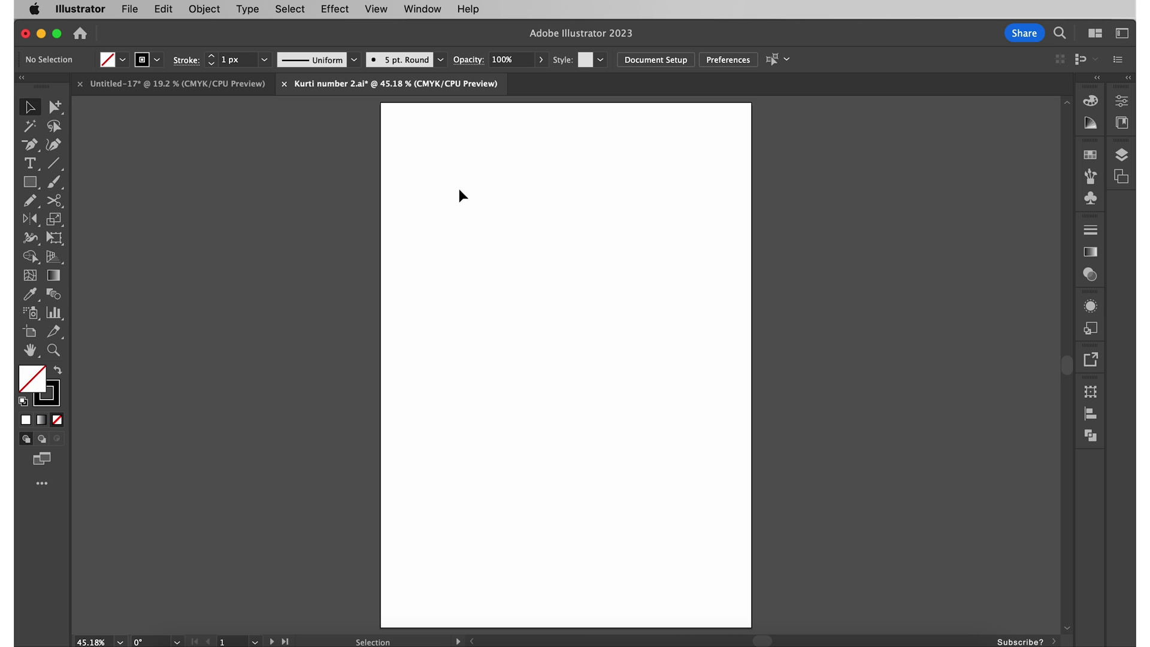
Step: Enable Smart Guides from the View menu so new points snap while drawing
left_click(376, 9)
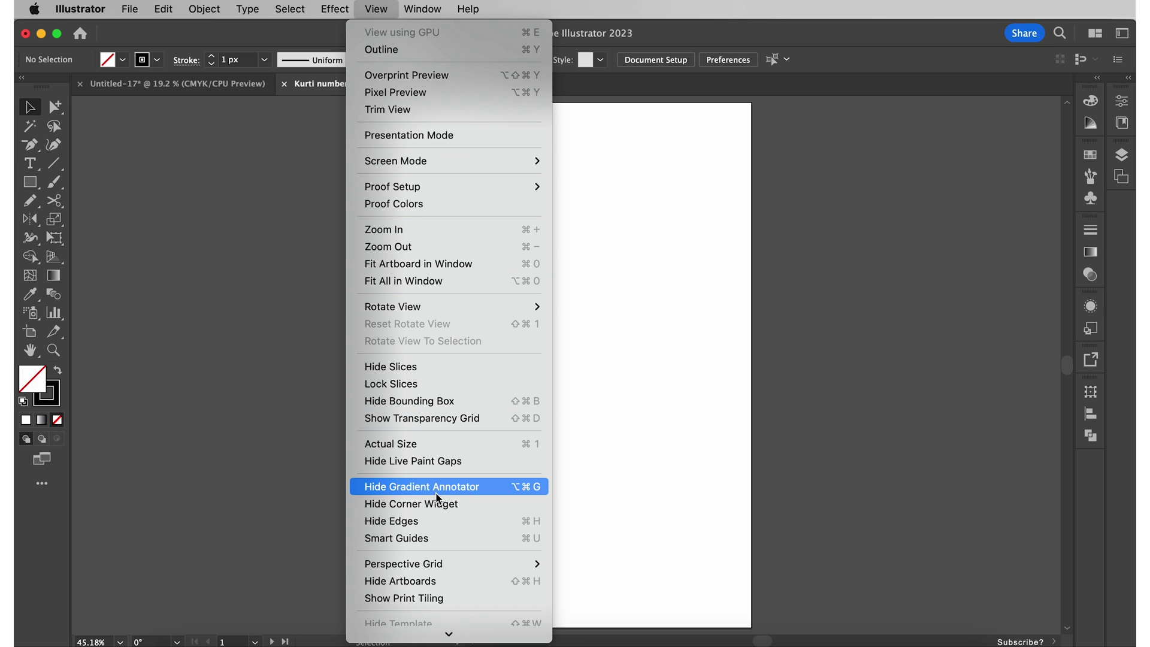
left_click(441, 539)
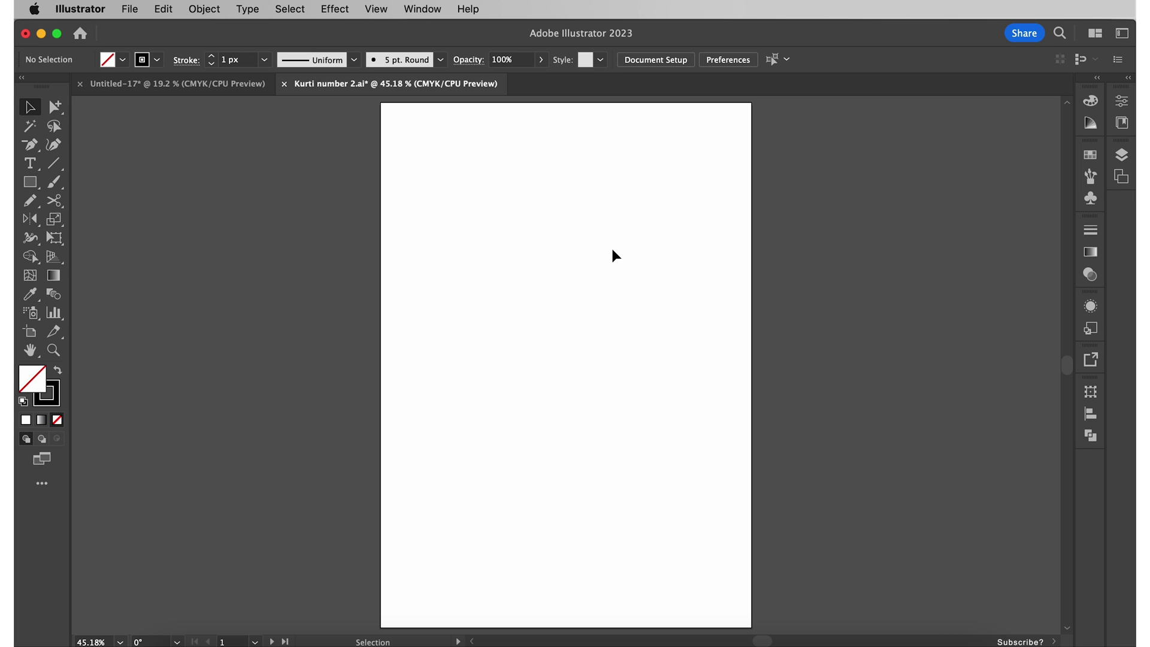
Step: Pen-draw a closed half bodice: curved neckline, corner shoulder, side edge and waistline
key("p")
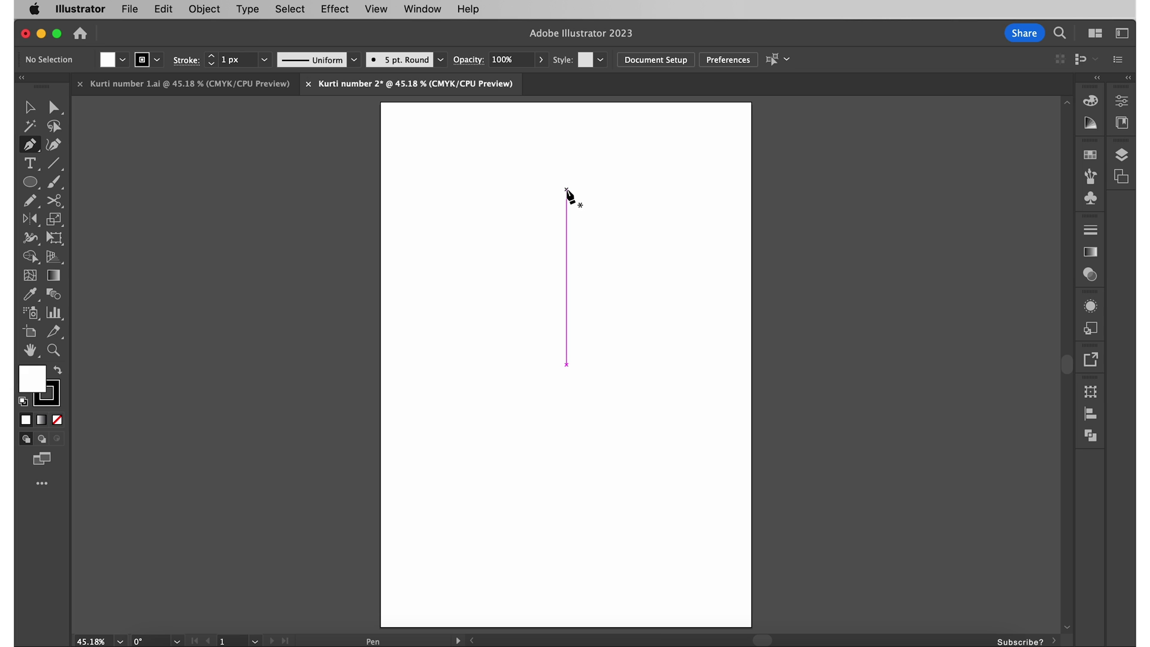
left_click(567, 189)
left_click_drag(529, 152, 527, 119)
left_click(528, 151)
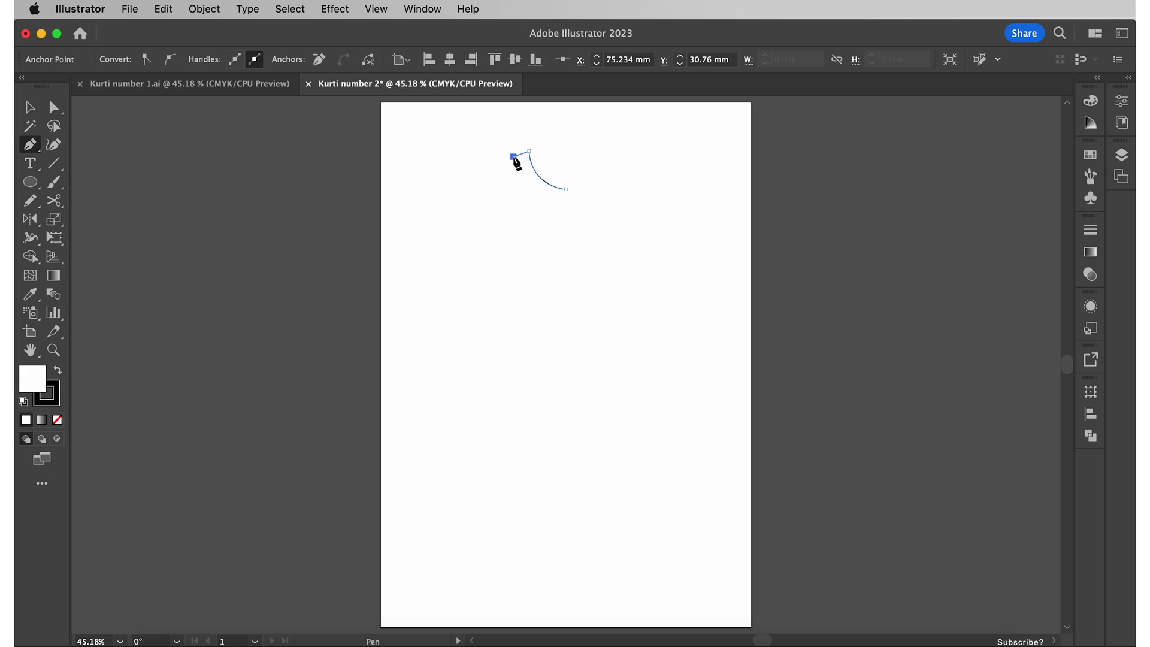
left_click(521, 213)
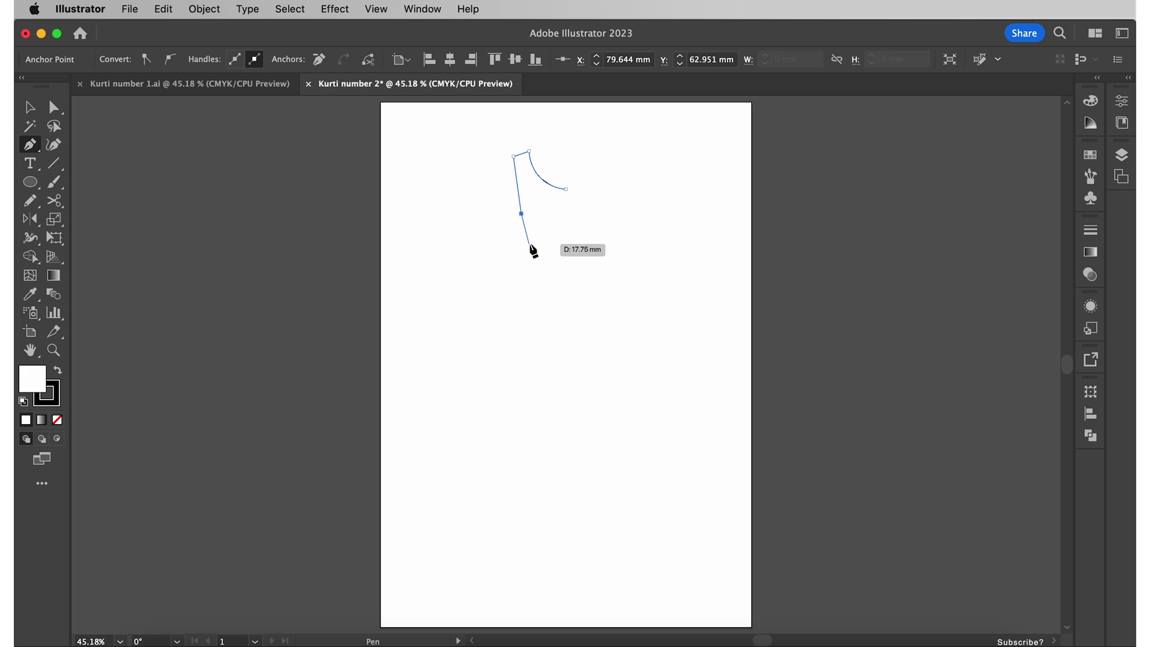
left_click(527, 251)
left_click_drag(528, 252, 554, 257)
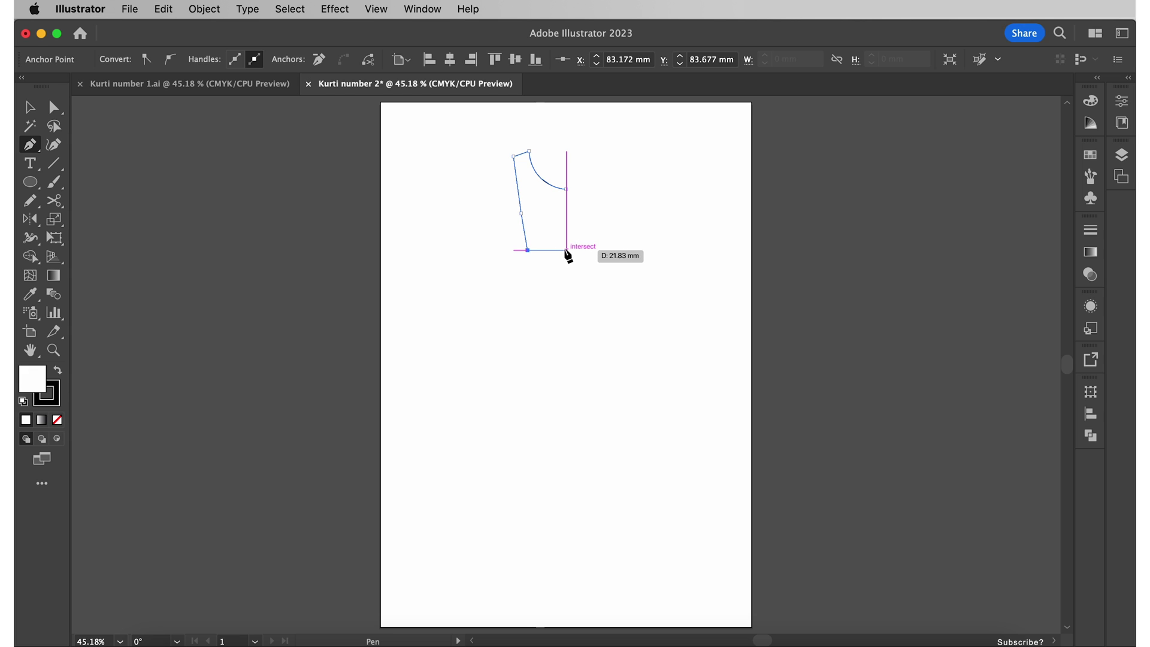
left_click_drag(554, 258, 567, 255)
left_click(566, 250)
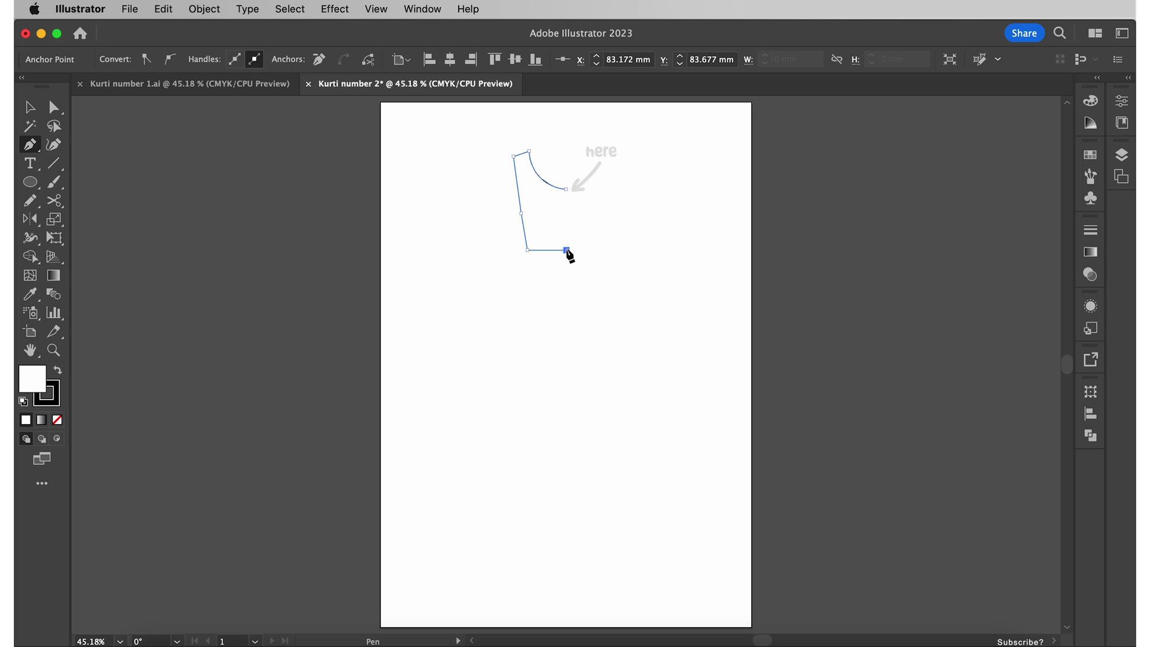
left_click(567, 189)
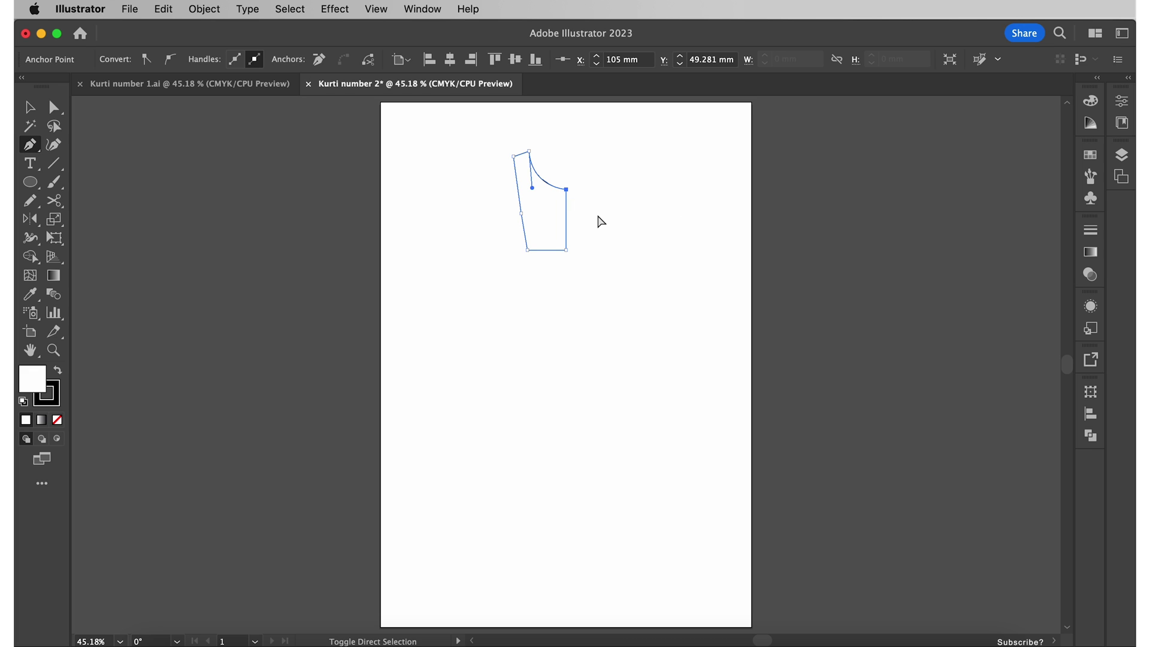
key("shift+cmd+a")
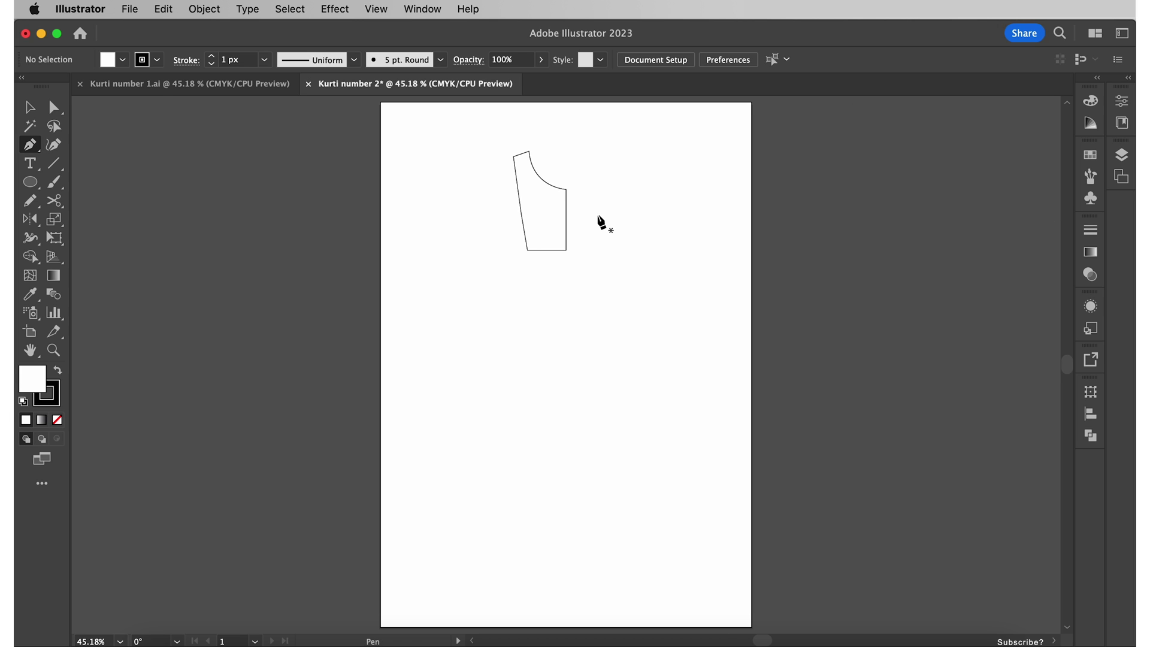
Step: Draw the flared skirt panel from the bodice side corner to a curved hem, closed at the waist
left_click(527, 250)
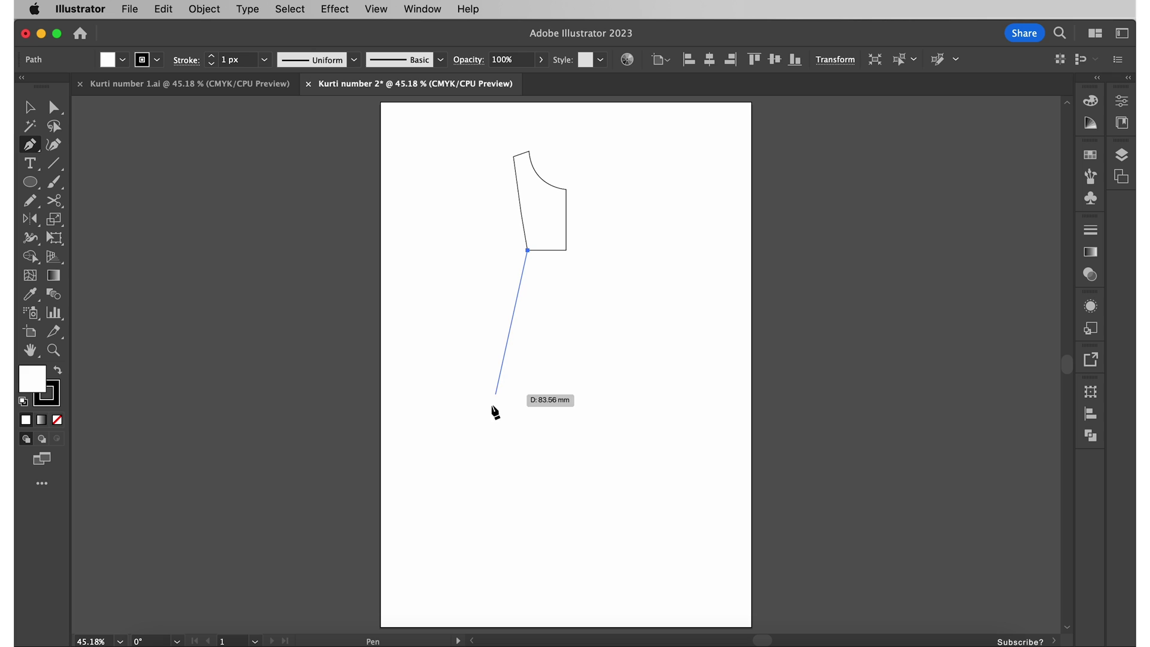
left_click(445, 512)
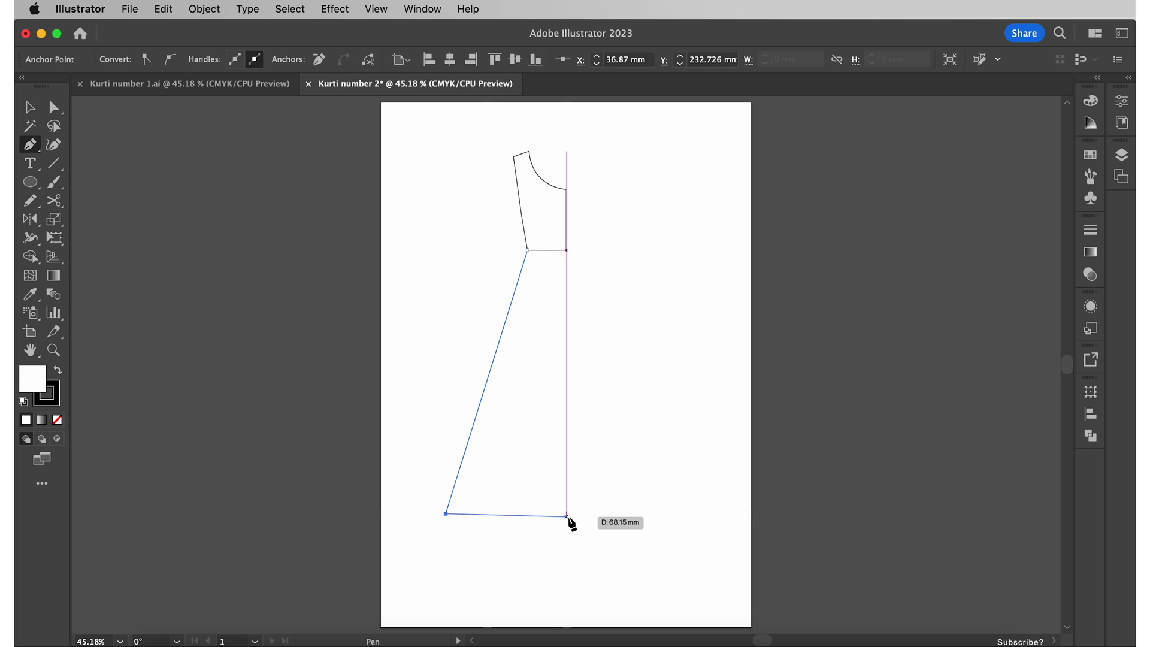
left_click_drag(566, 542, 646, 541)
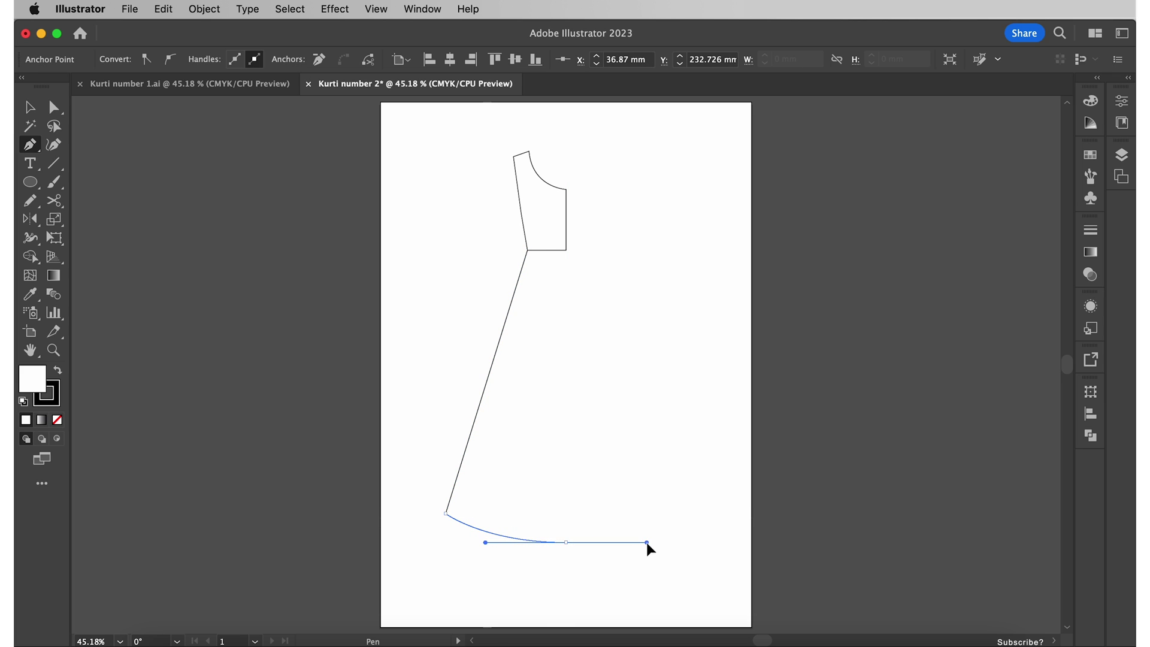
left_click(567, 542)
left_click(567, 250)
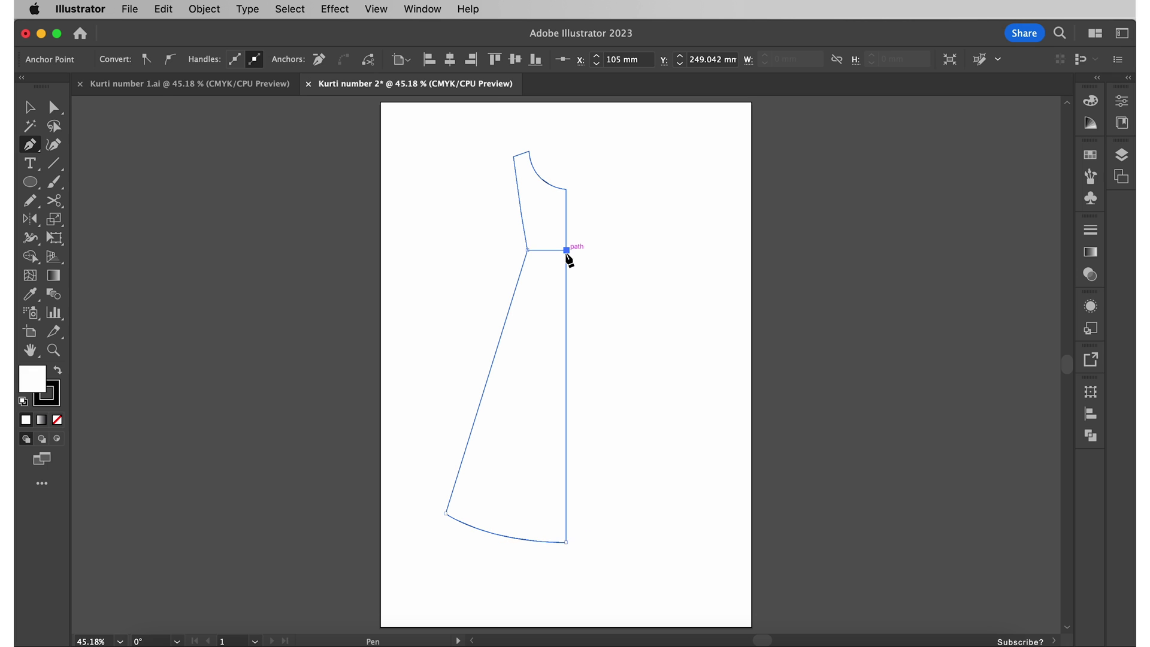
left_click(476, 301, "super")
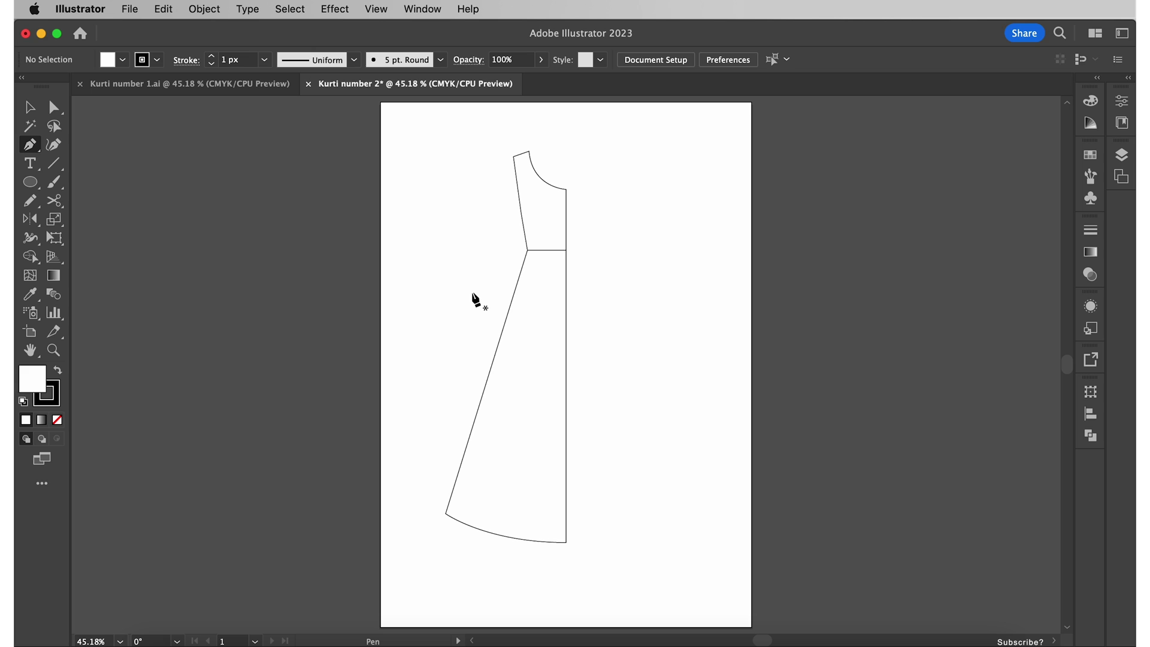
Step: Copy the bodice's armhole side segment and paste it in front
key("a")
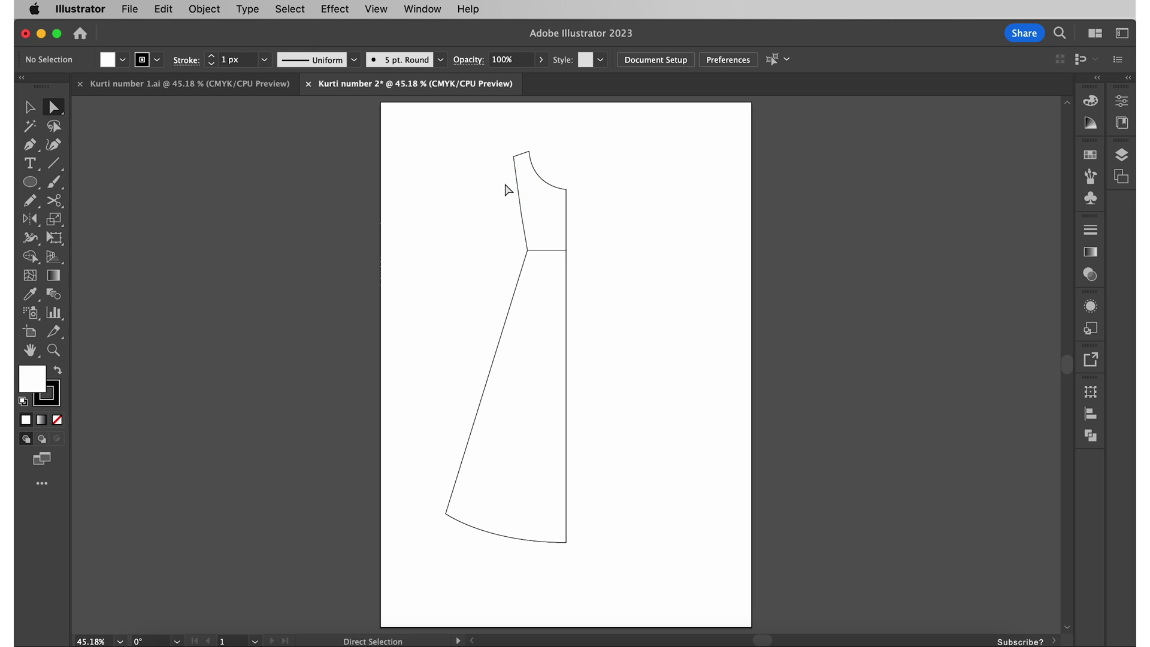
left_click_drag(506, 190, 528, 198)
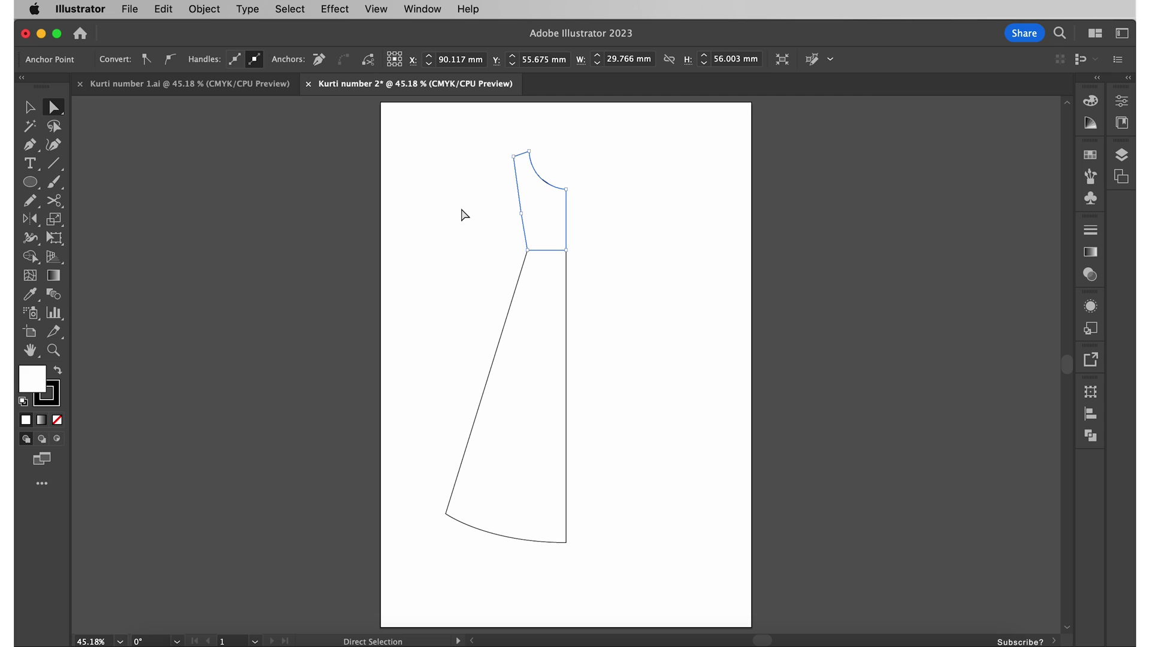
key("super+c")
key("super+f")
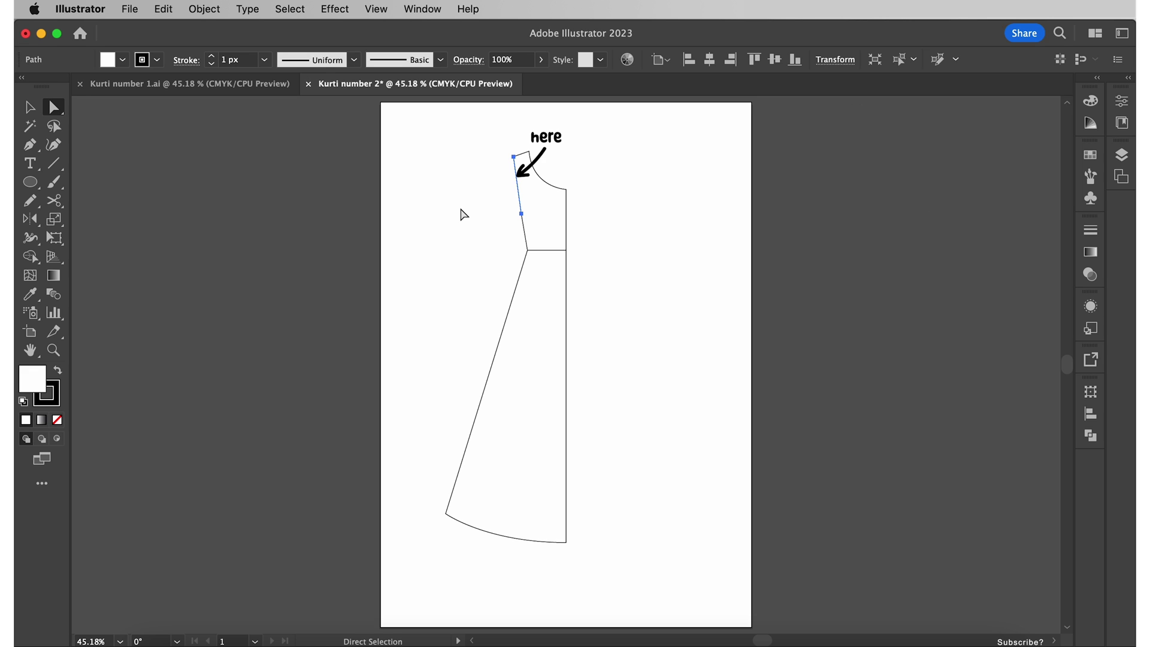
Step: Draw the sleeve's outer edge down from the shoulder and shape the cuff end
key("p")
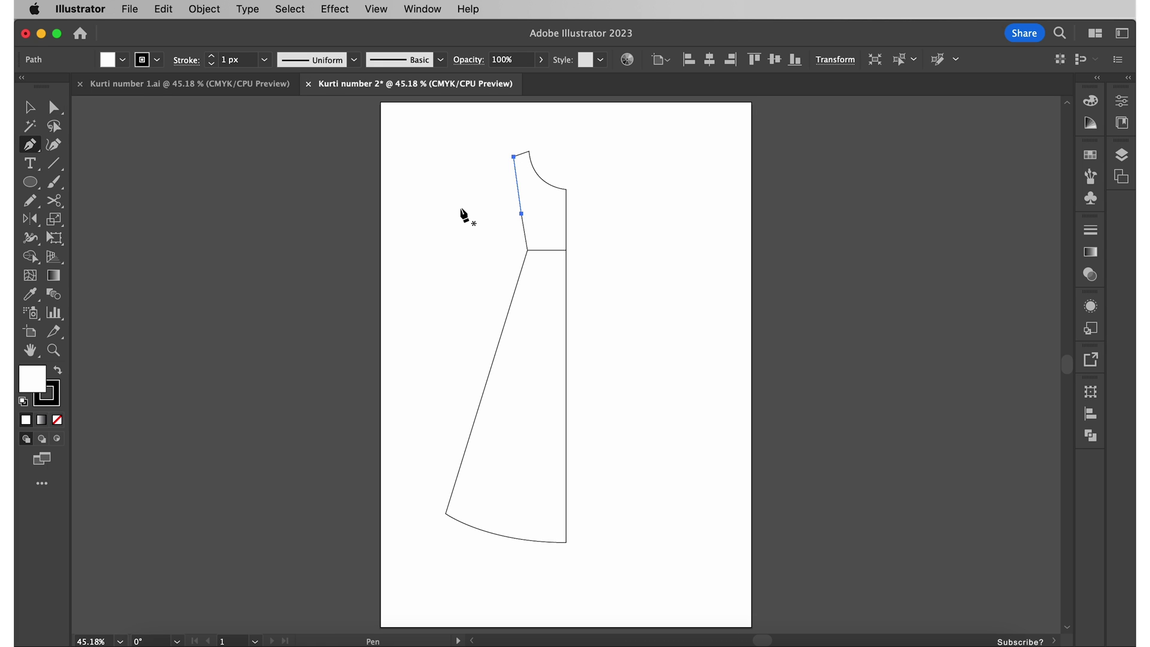
left_click(513, 159)
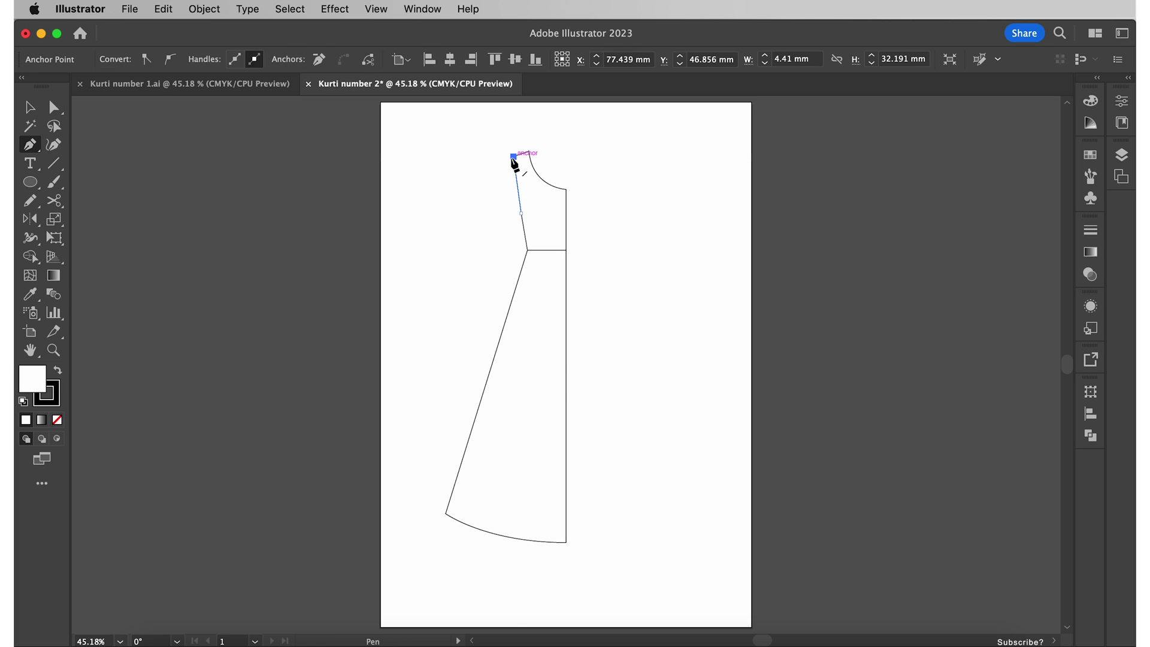
key("super+1")
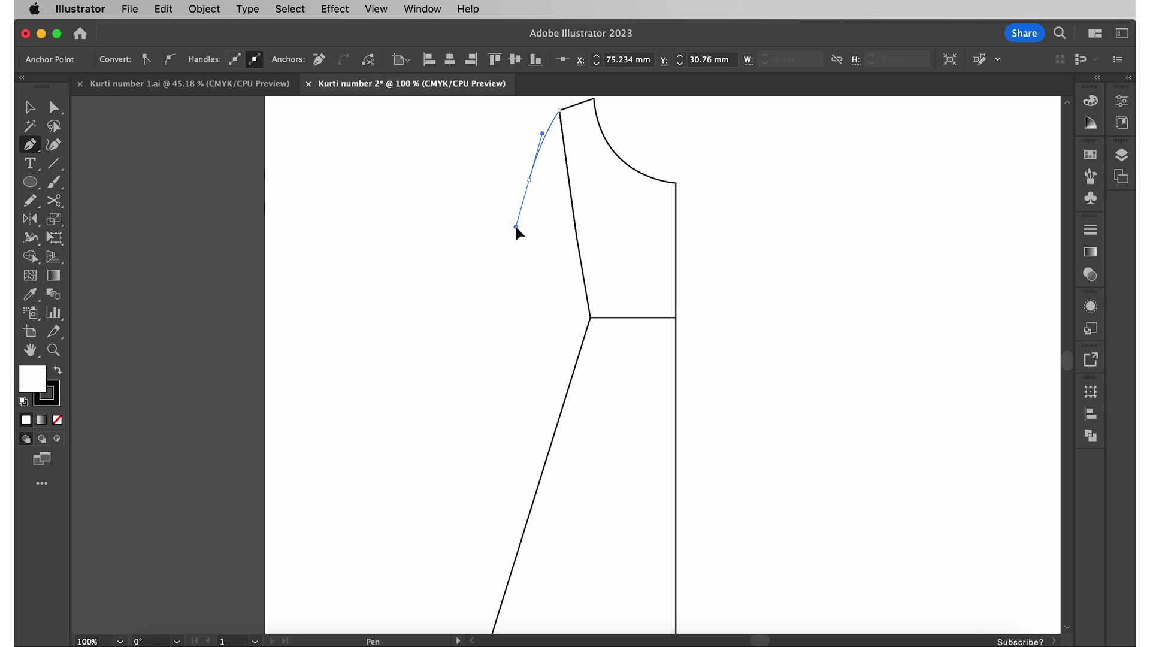
left_click_drag(531, 176, 510, 258)
left_click(511, 253)
left_click(502, 288)
left_click(490, 317)
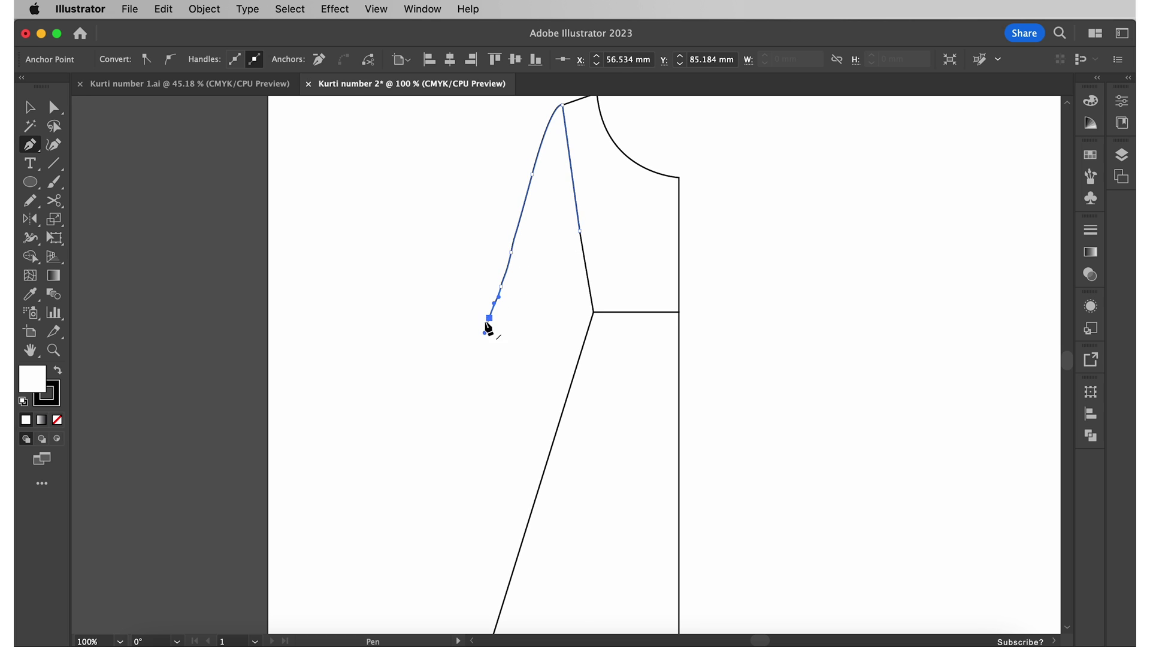
left_click(470, 403)
left_click(457, 434)
left_click(447, 462)
left_click(437, 494)
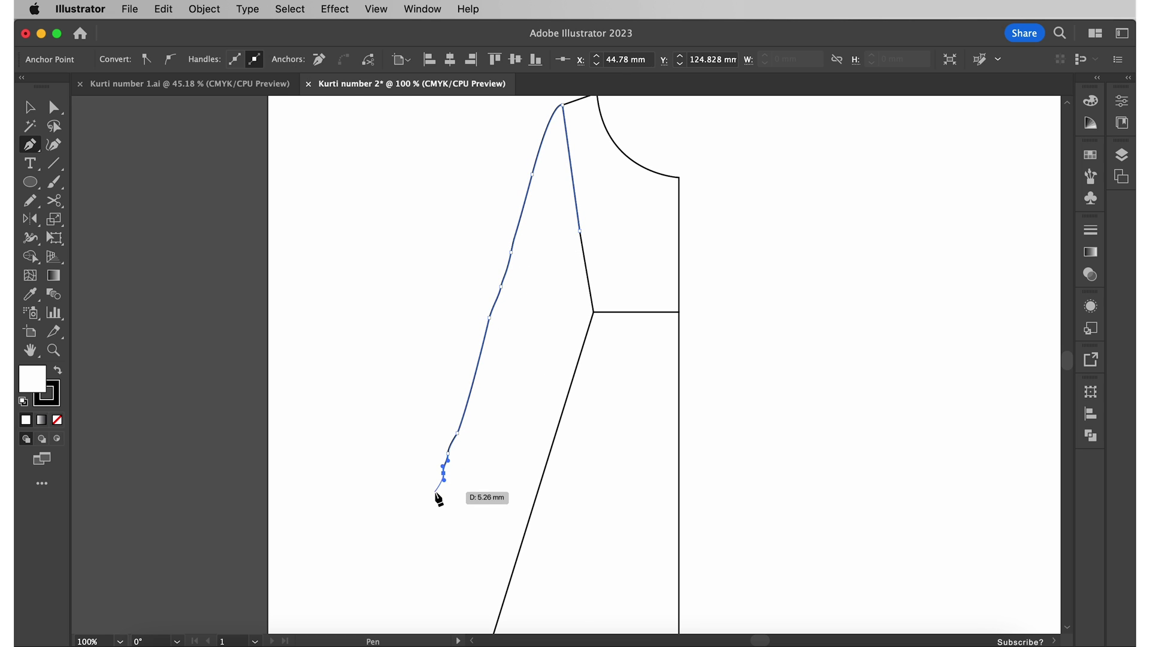
left_click(477, 507)
Step: Draw the sleeve's inner edge back up and join it to the armhole side
left_click(492, 463)
key("Escape")
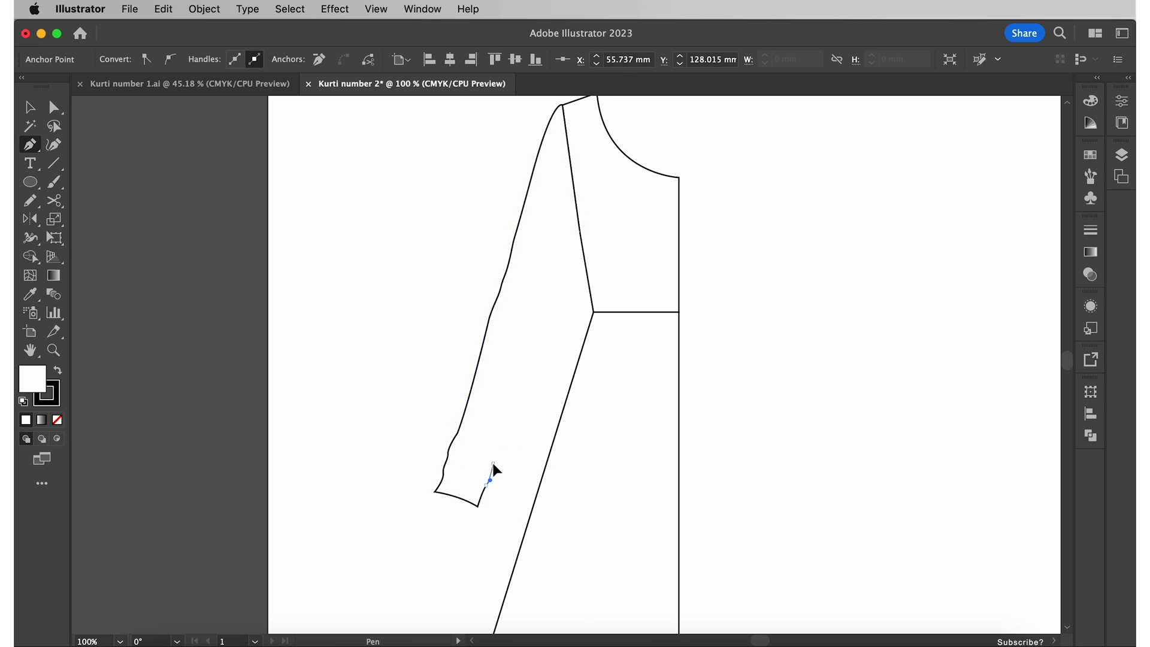
left_click(505, 430)
left_click(540, 348)
left_click(551, 300)
left_click(582, 236)
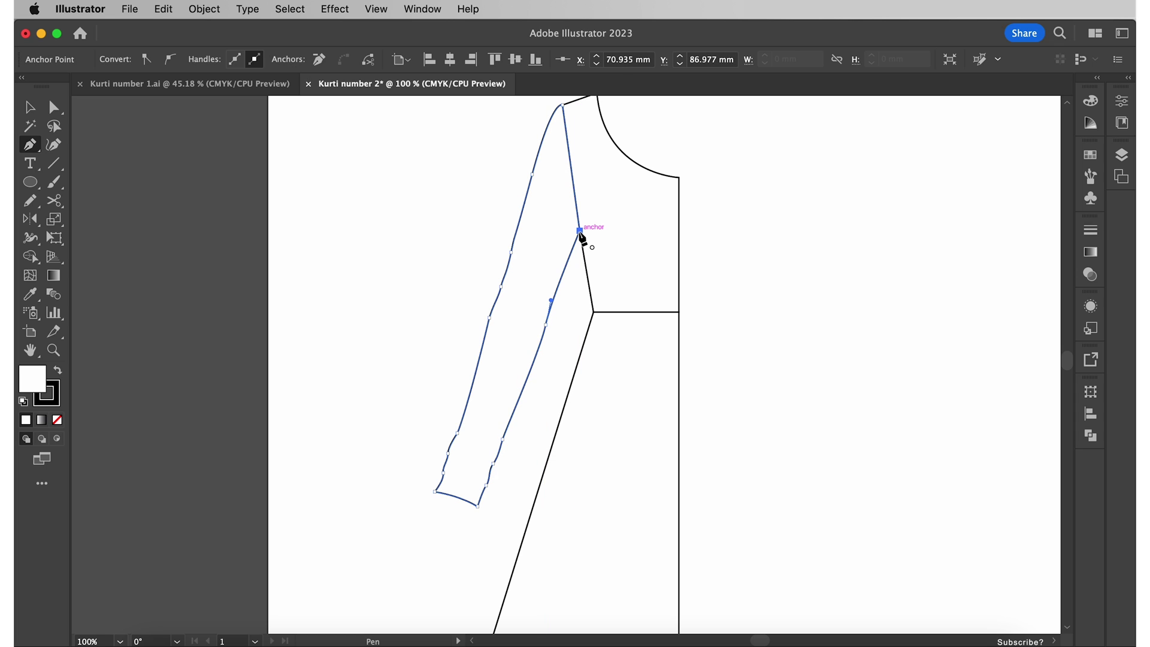
key("v")
left_click(396, 287)
key("super+0")
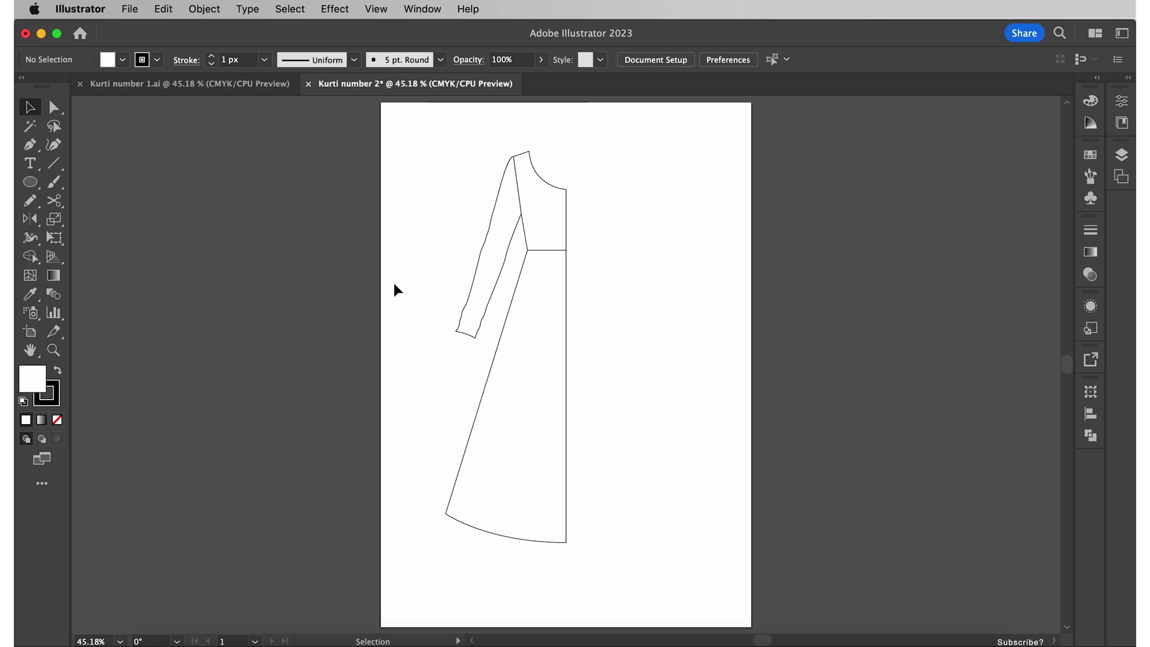
Step: Raise the neckline's centre front point two nudges and soften the neckline curve
key("a")
left_click(555, 227)
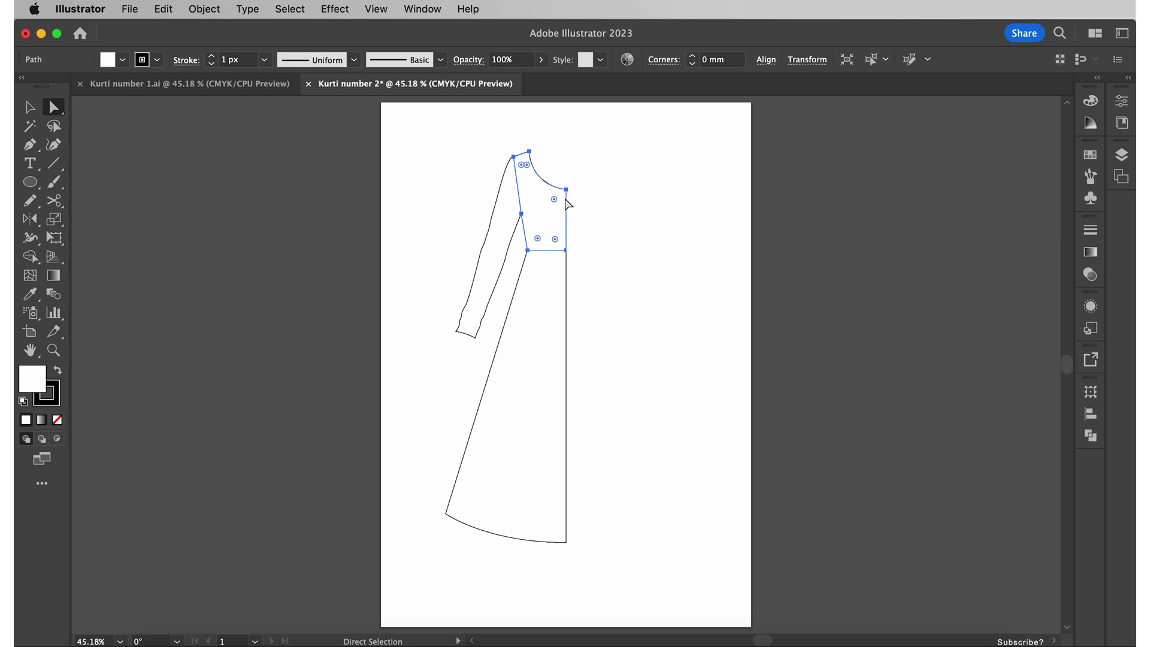
left_click(567, 189)
key("Up")
key("Up")
key("Up")
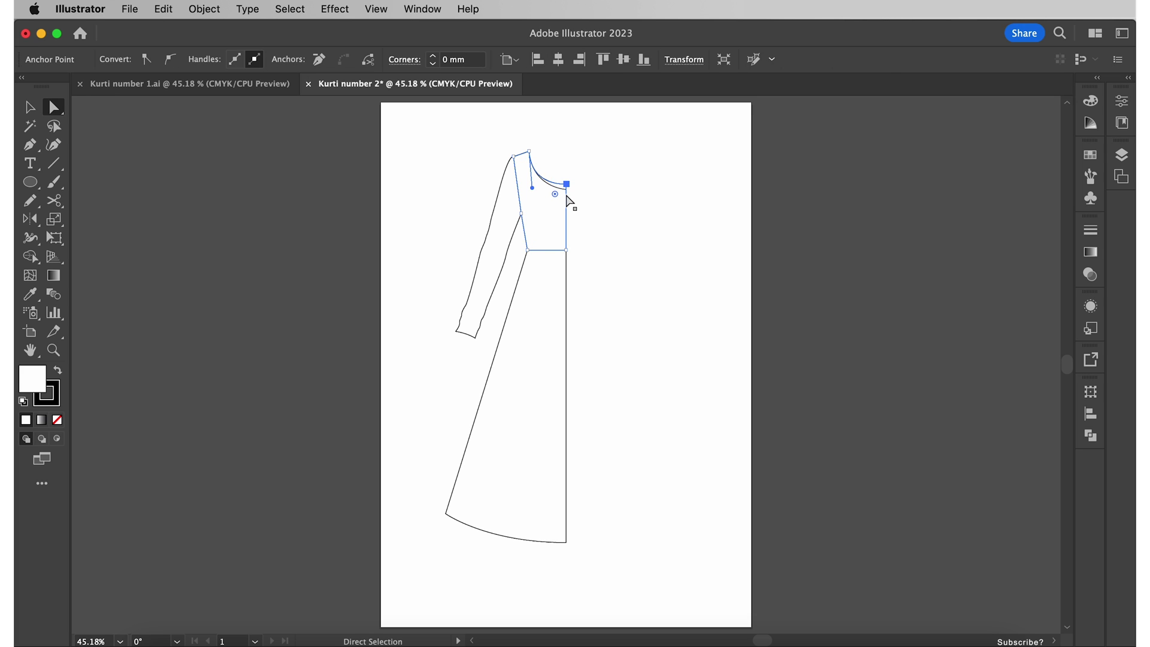
key("Up")
key("Up")
key("Up")
key("Up")
key("Up")
key("Up")
key("Up")
key("Up")
key("Up")
left_click(535, 188)
left_click_drag(545, 173, 545, 175)
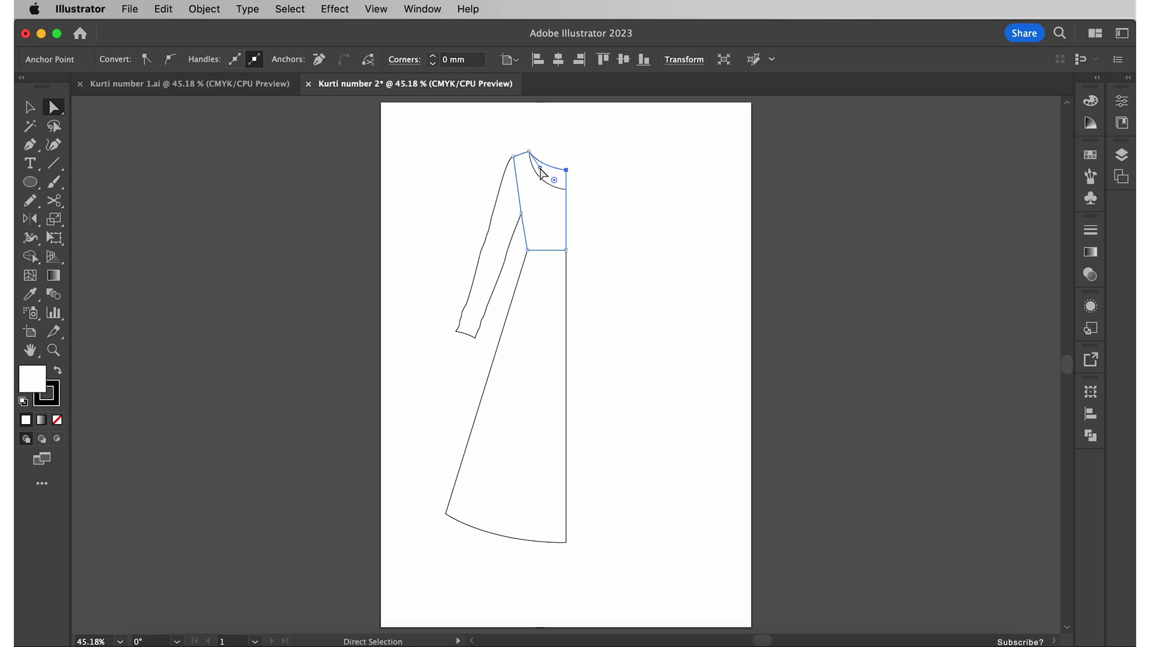
left_click(612, 213)
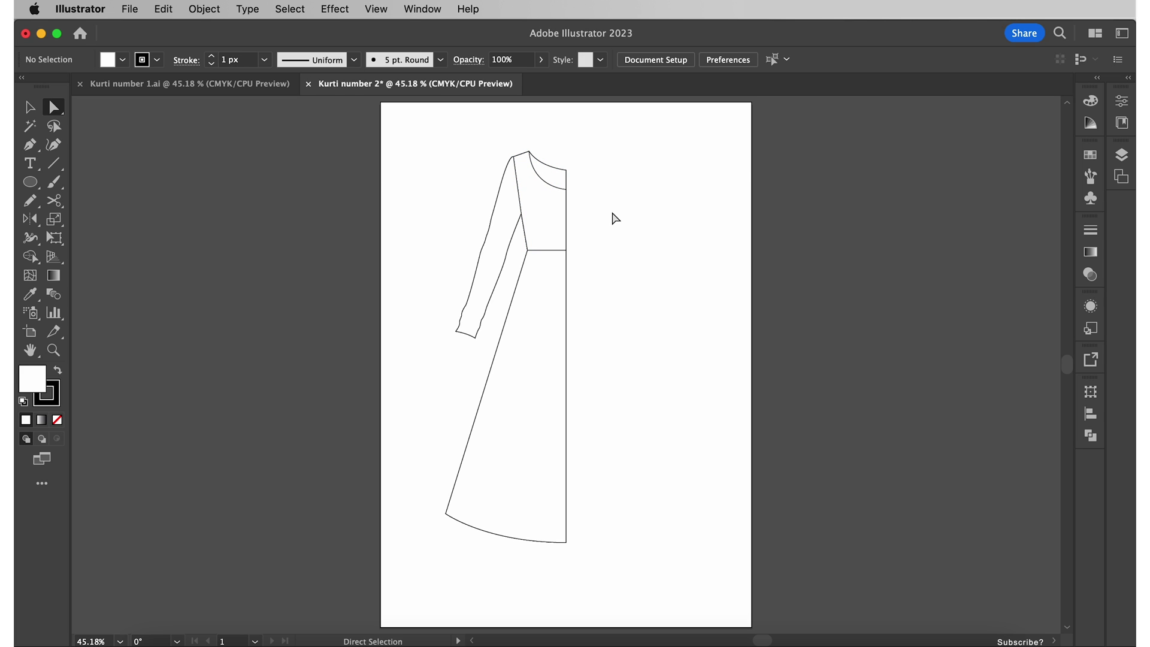
Step: Nudge the skirt hem's centre front point down twice for a deeper curve
left_click(527, 330)
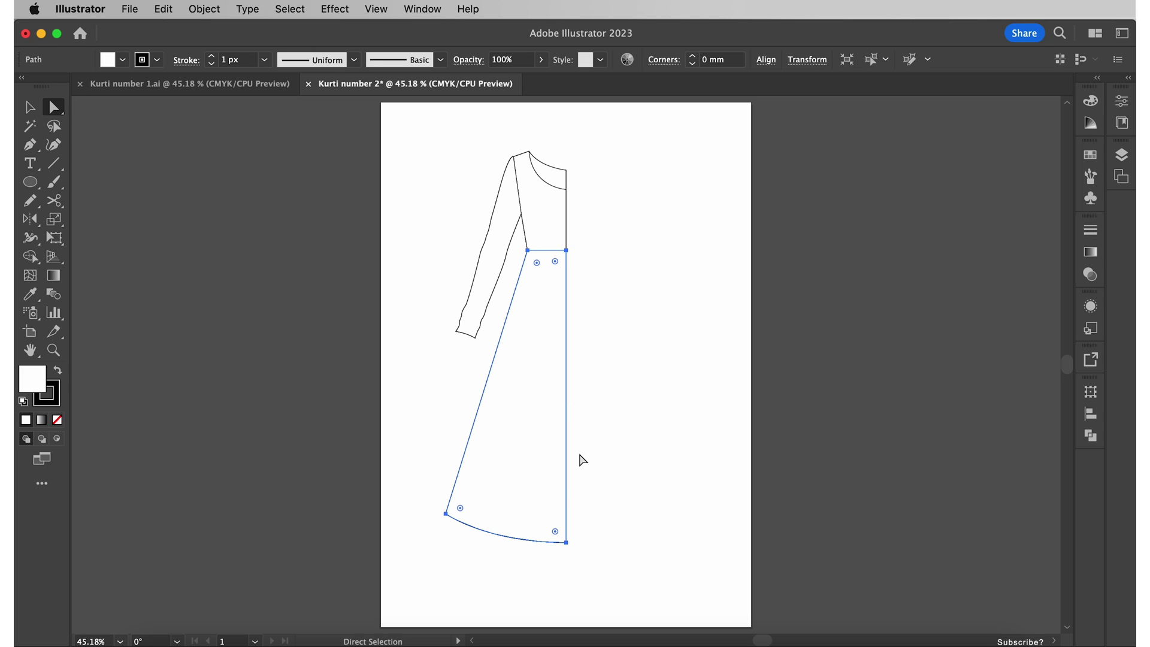
left_click(567, 542)
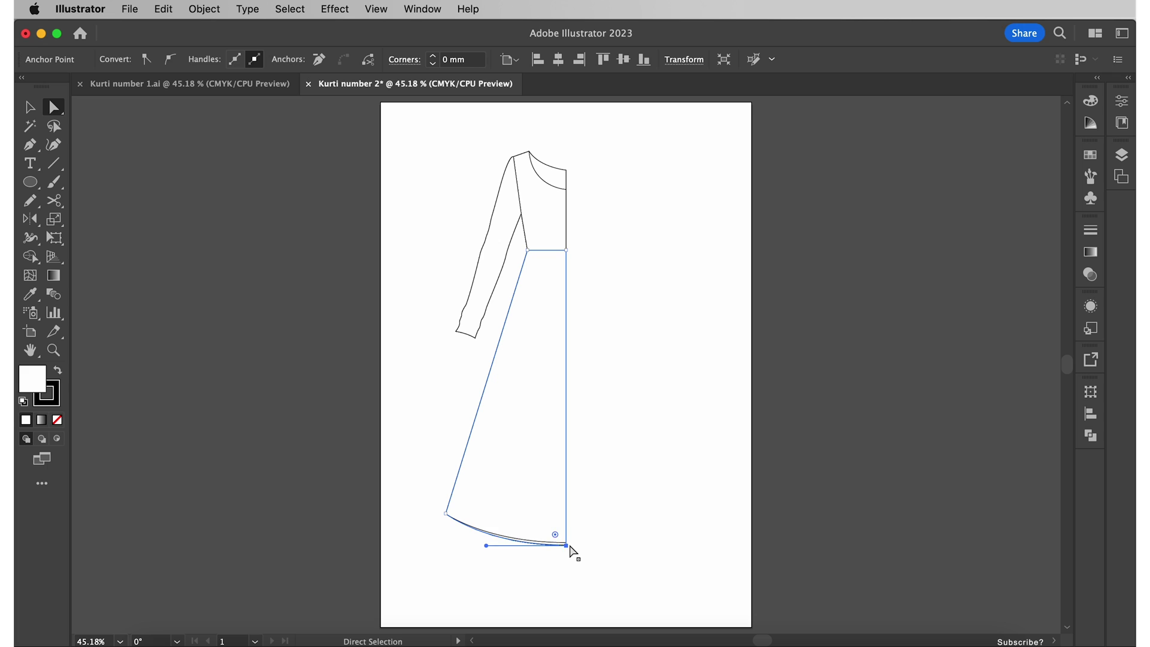
key("Down")
key("Down")
key("Down")
key("Down")
key("Down")
key("Down")
key("Down")
key("Down")
key("Down")
key("Down")
key("Down")
key("Down")
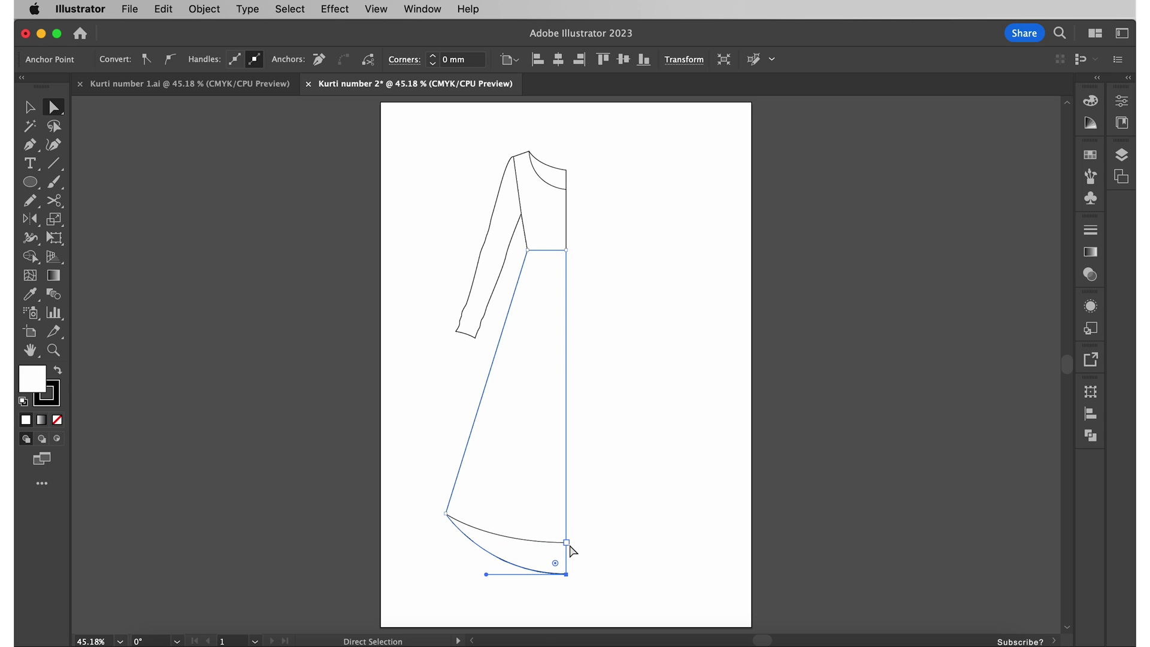
key("Down")
left_click(644, 522)
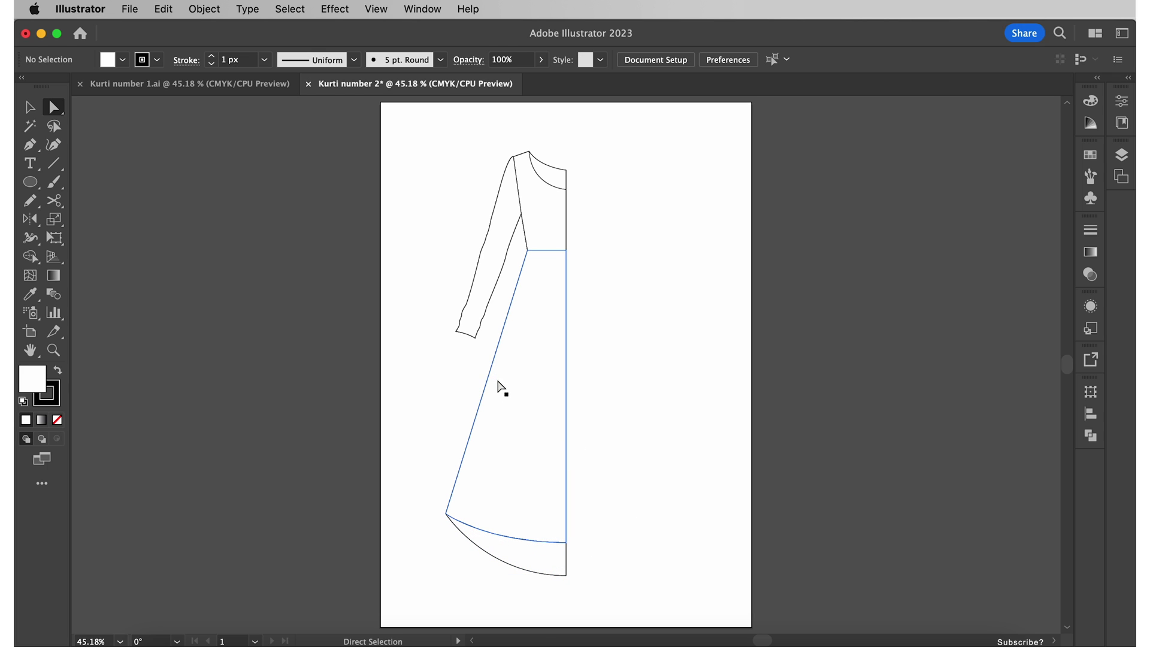
Step: Duplicate the cuff line in place and Pen-draw a curved lower edge between its ends
left_click(467, 334)
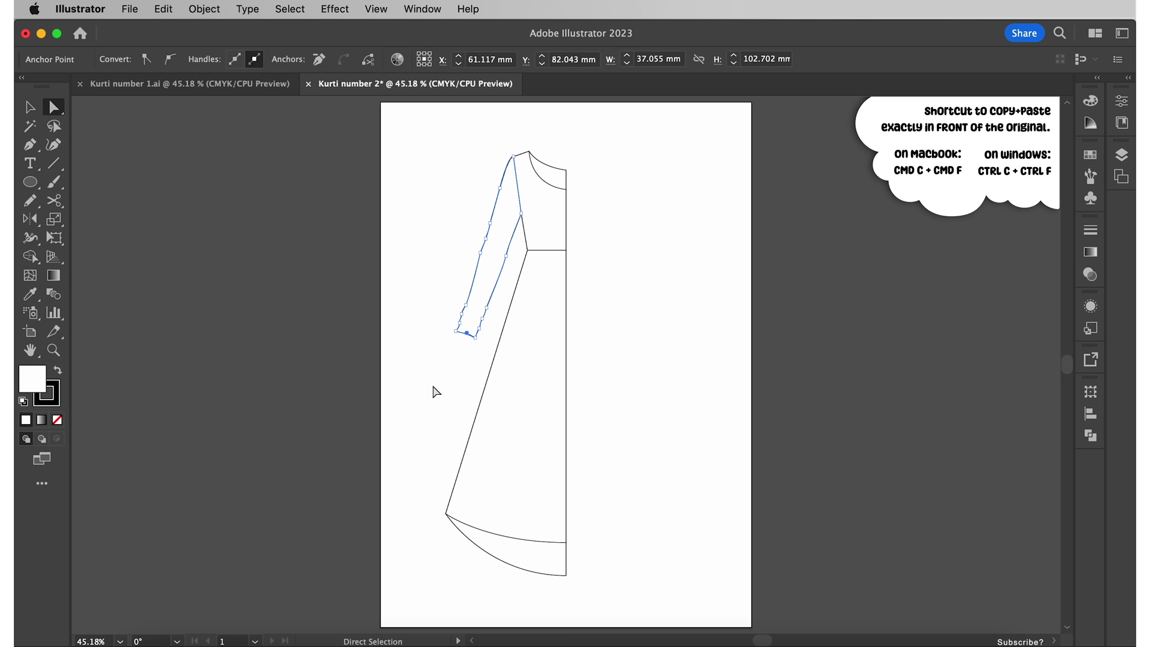
key("super+c")
key("super+f")
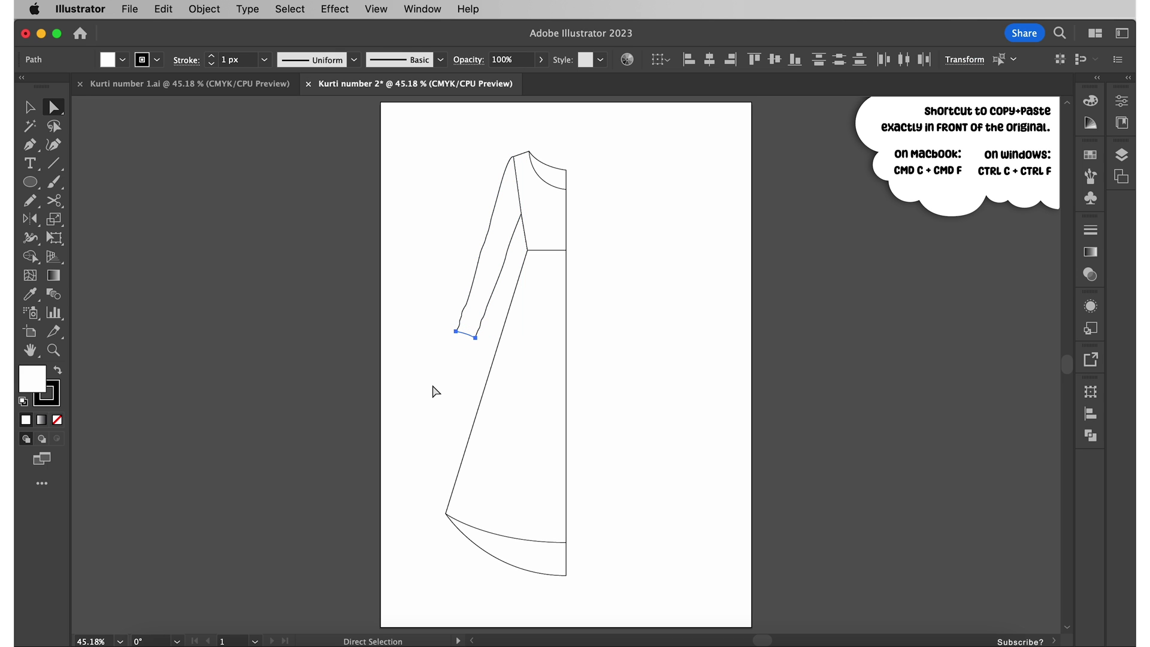
key("super+equal")
key("super+equal")
key("super+equal")
key("super+equal")
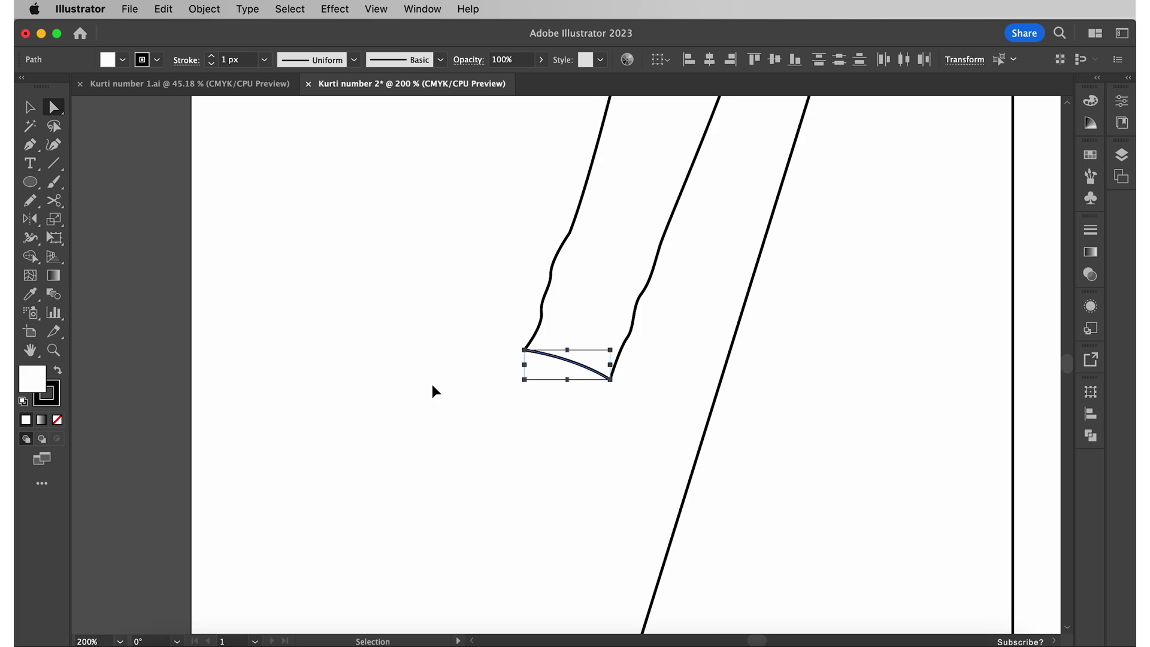
key("super+equal")
key("super+equal")
key("super+equal")
key("p")
left_click_drag(435, 325, 612, 417)
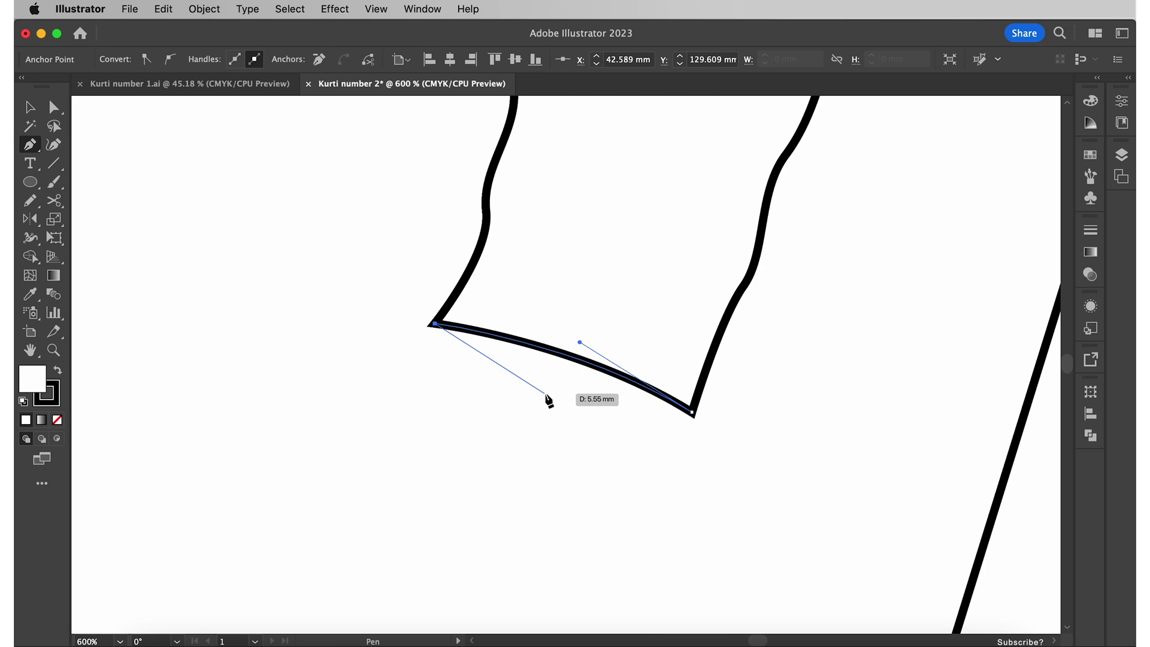
left_click(695, 414)
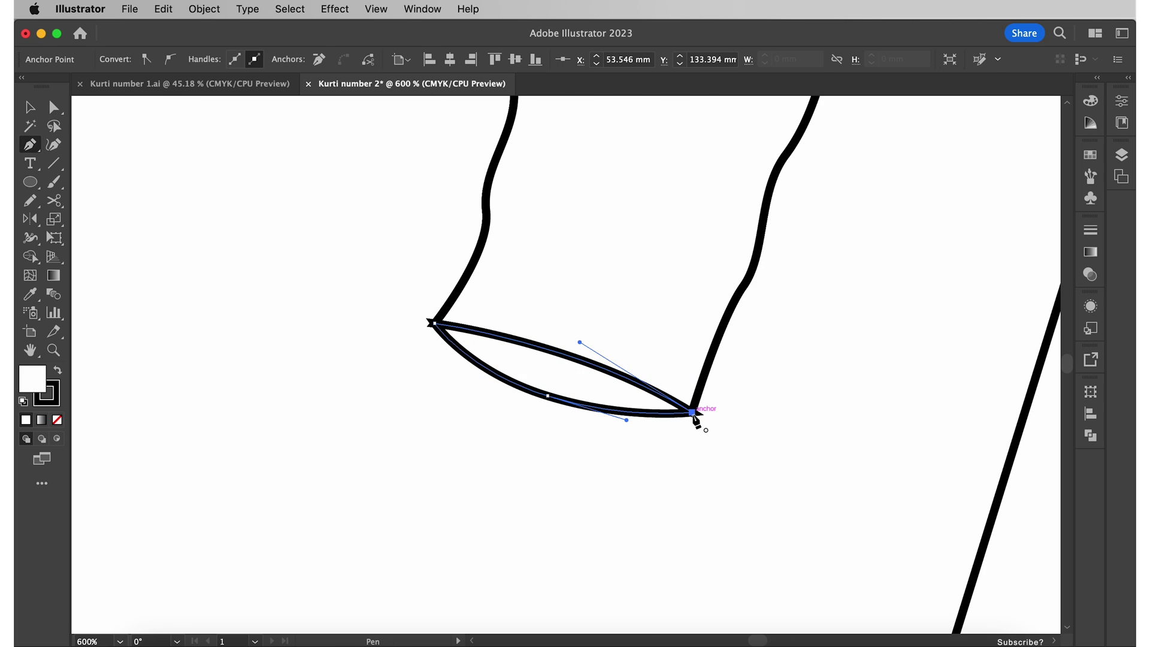
key("super+0")
key("v")
left_click(701, 477)
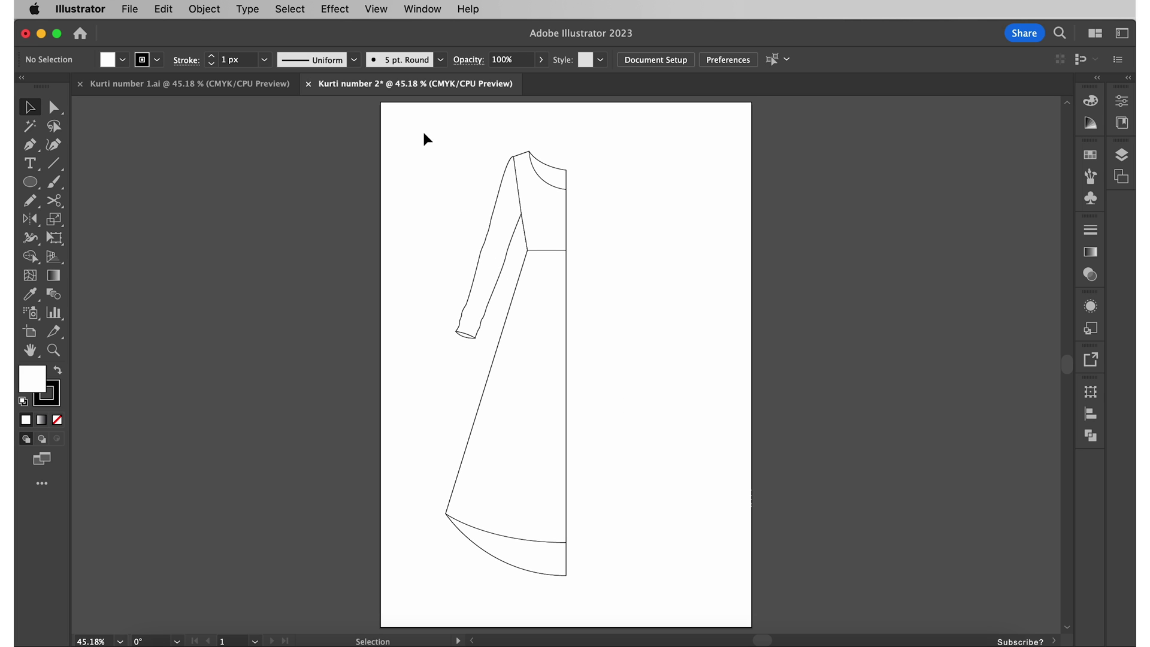
Step: Reflect a copy of the whole half-dress across the centre front neckline point
left_click_drag(424, 138, 646, 604)
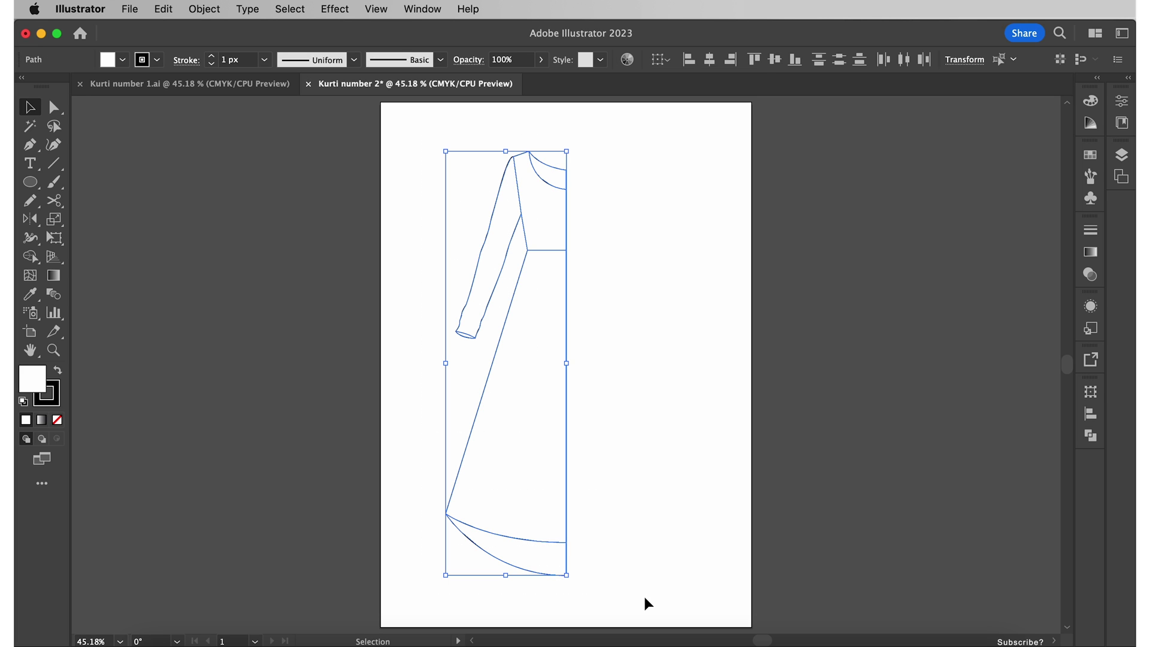
key("o")
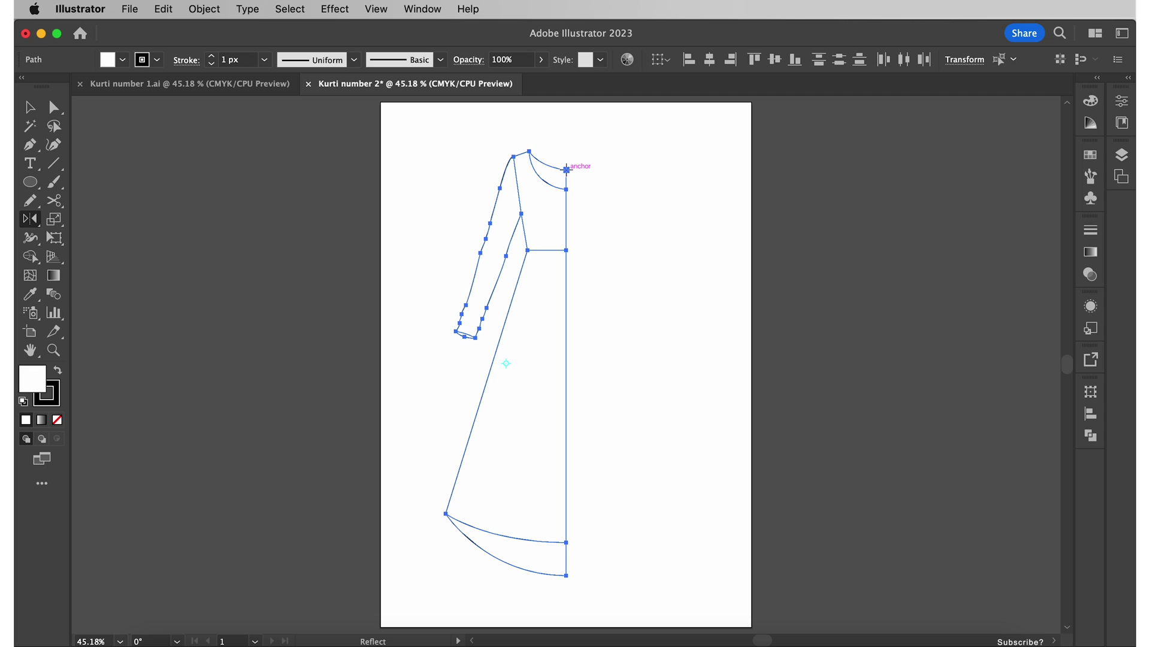
left_click(566, 168, "alt")
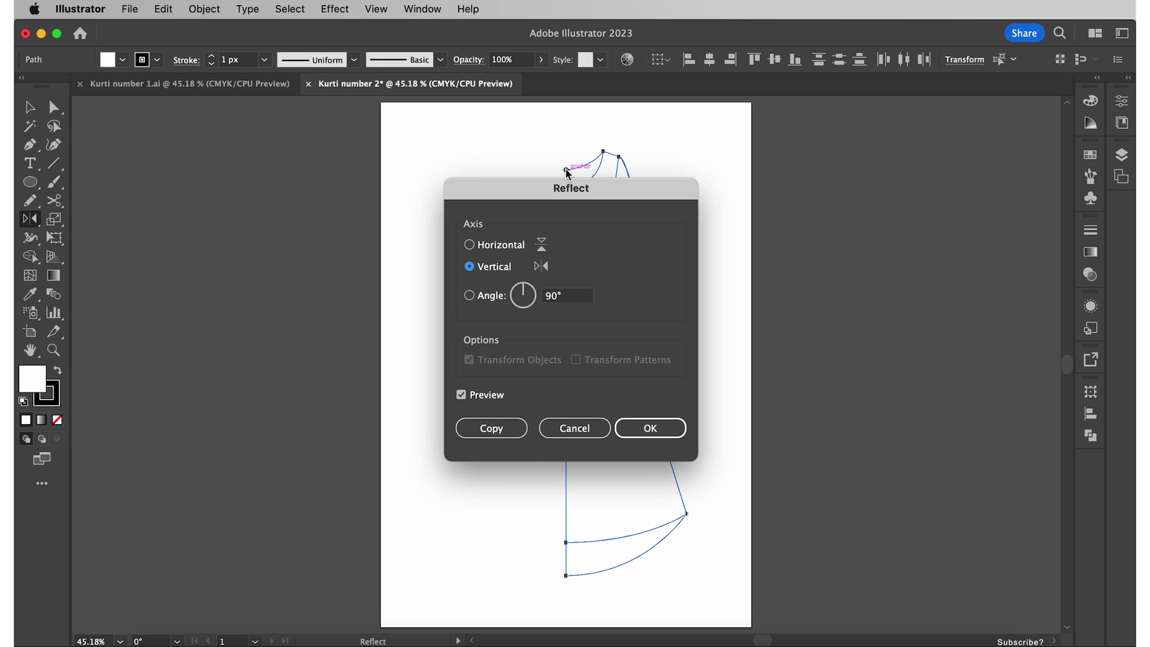
left_click(495, 428)
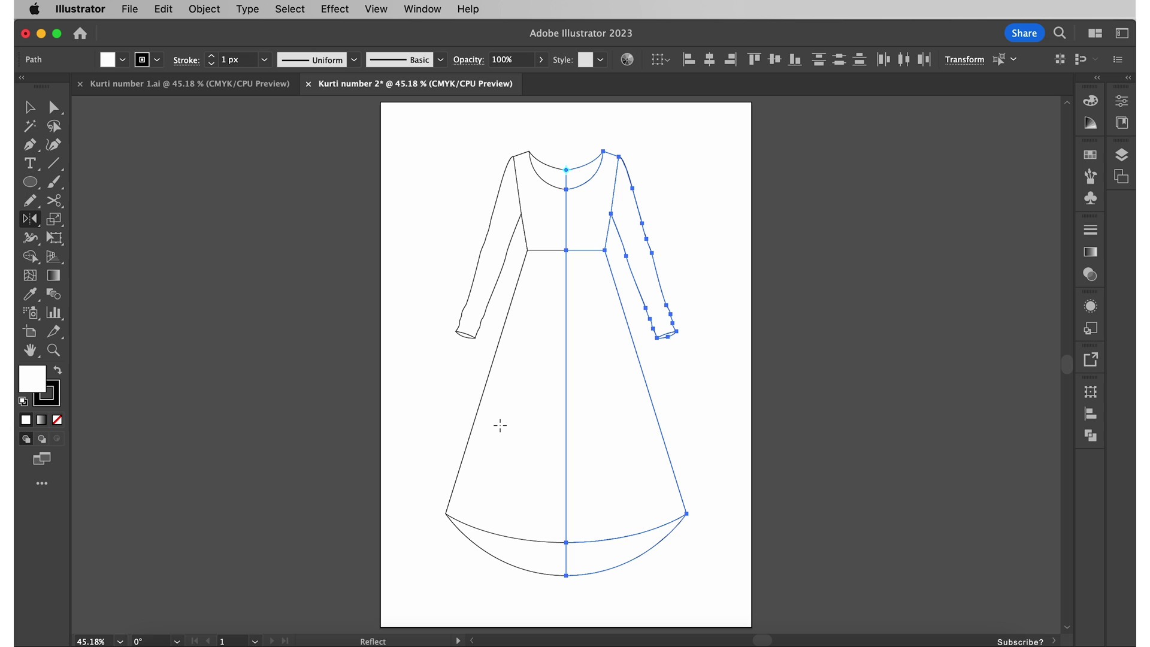
key("a")
left_click(443, 422)
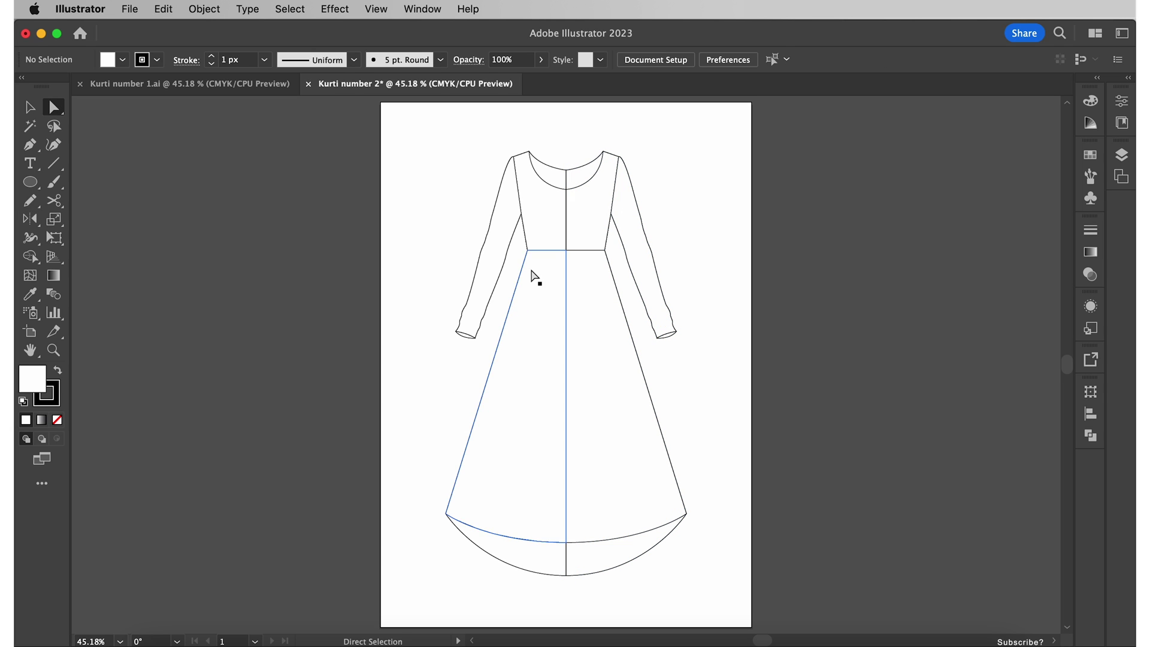
Step: Unite the left and right halves of the bodice, skirt and hem in Pathfinder
left_click(545, 241)
left_click(580, 224, "shift")
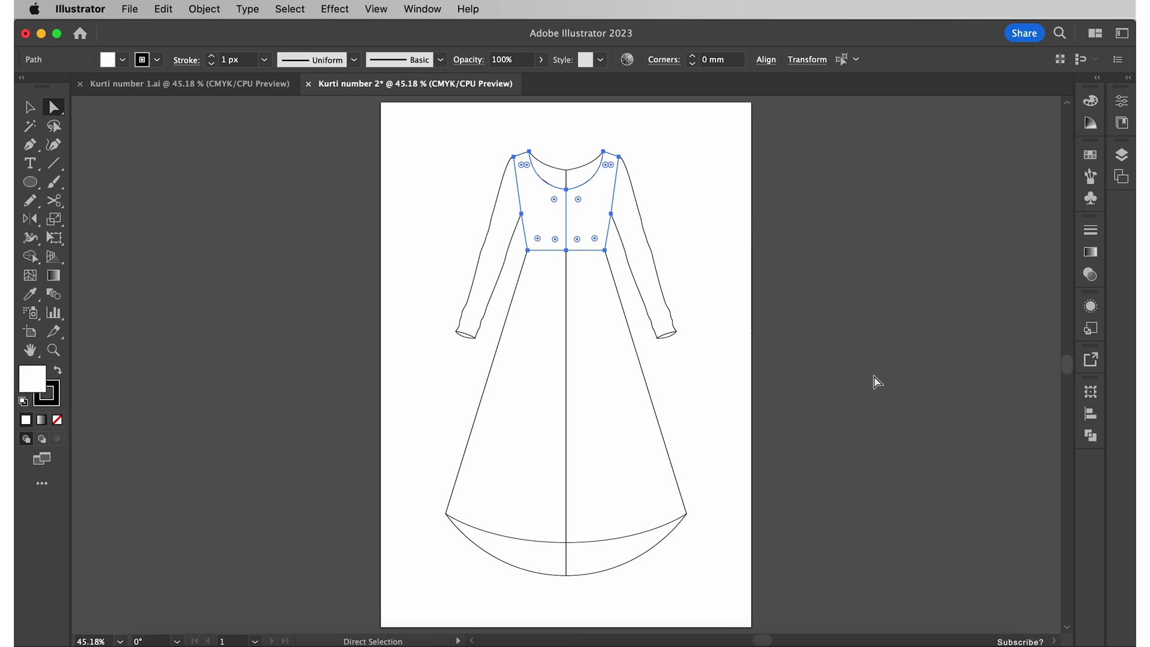
left_click(1090, 438)
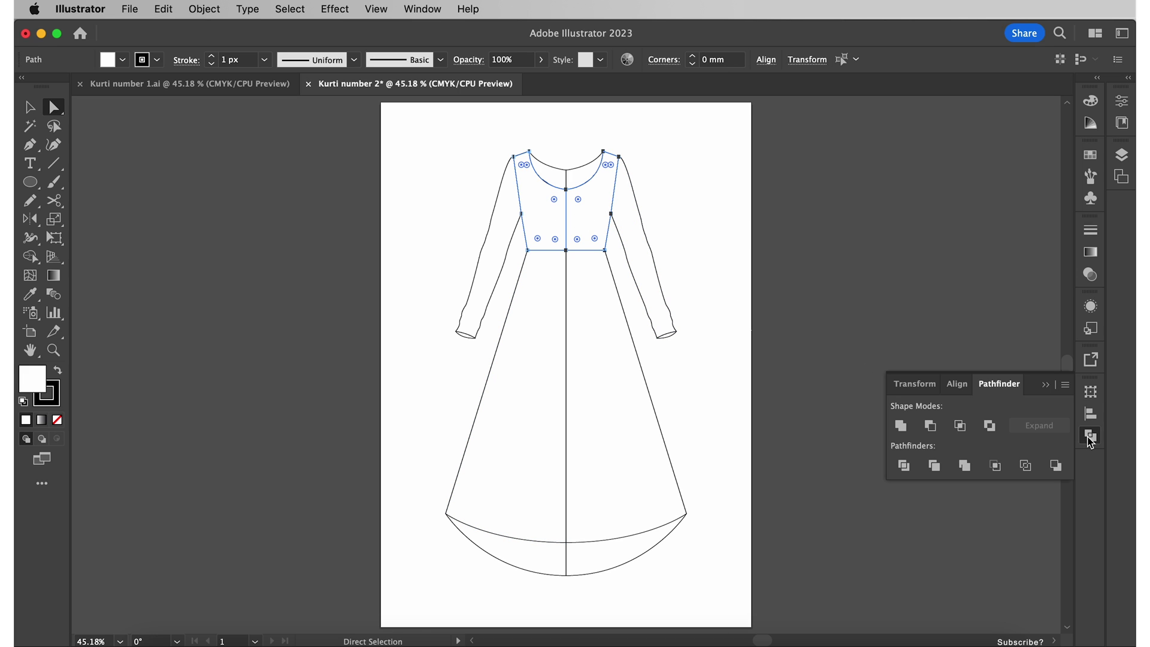
left_click(902, 427)
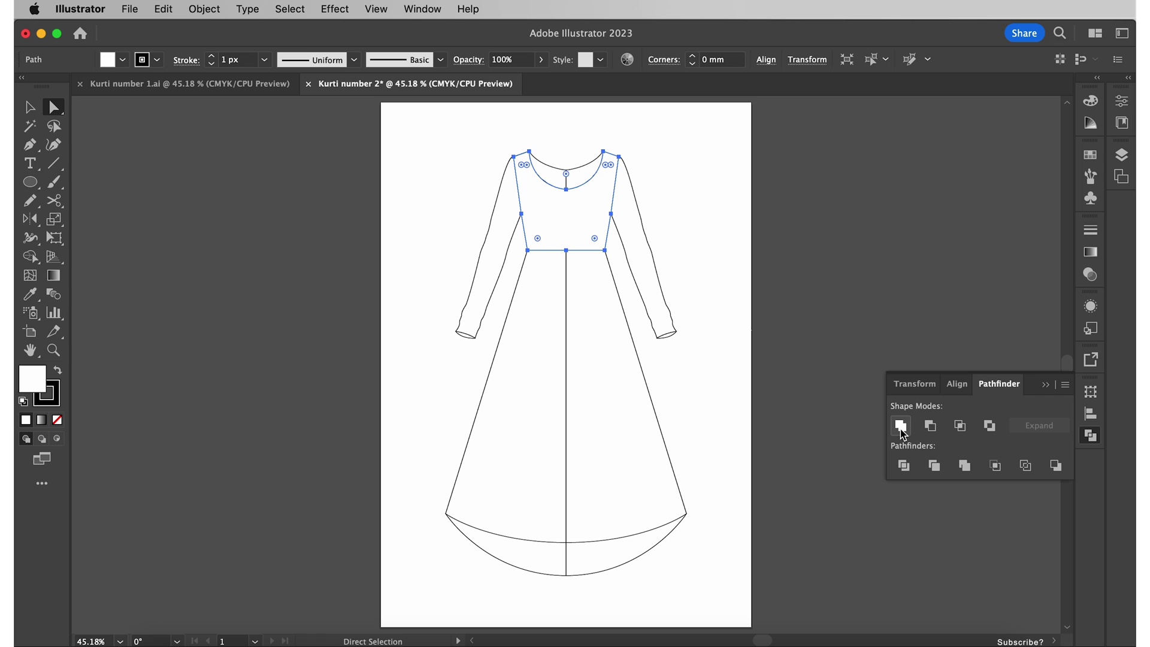
left_click(642, 442)
left_click(521, 456, "shift")
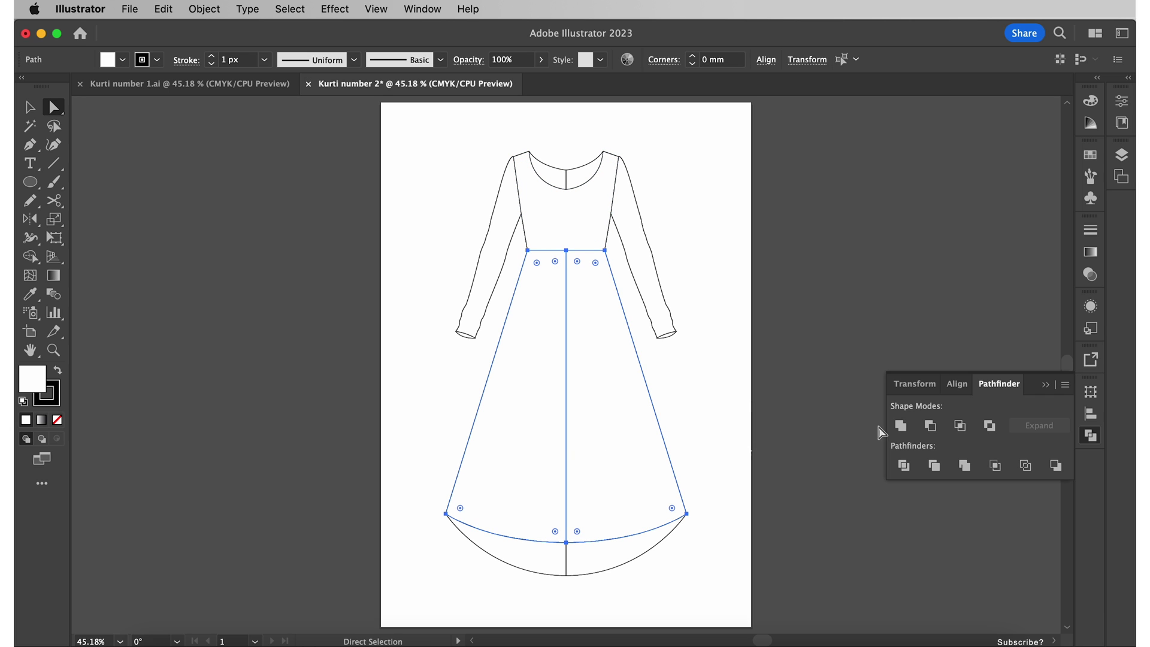
left_click(902, 426)
left_click(609, 562)
left_click(533, 567, "shift")
left_click(901, 427)
left_click(879, 391)
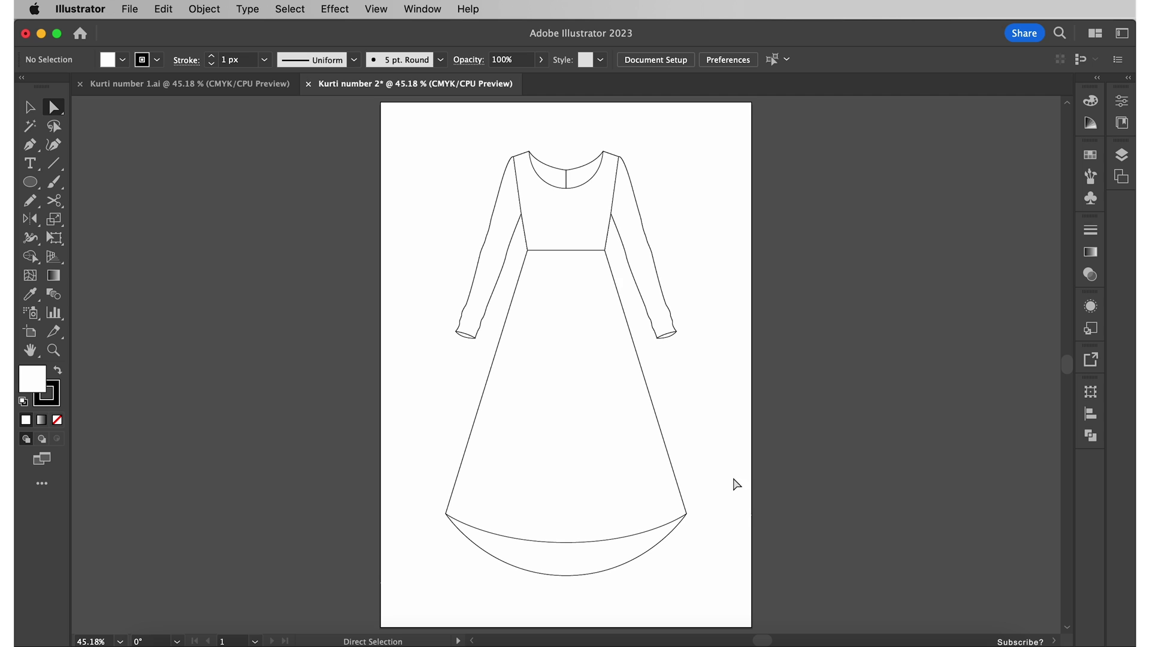
Step: Isolate the merged skirt path at 100% zoom and delete its bottom centre anchor
left_click(558, 484)
right_click(558, 483)
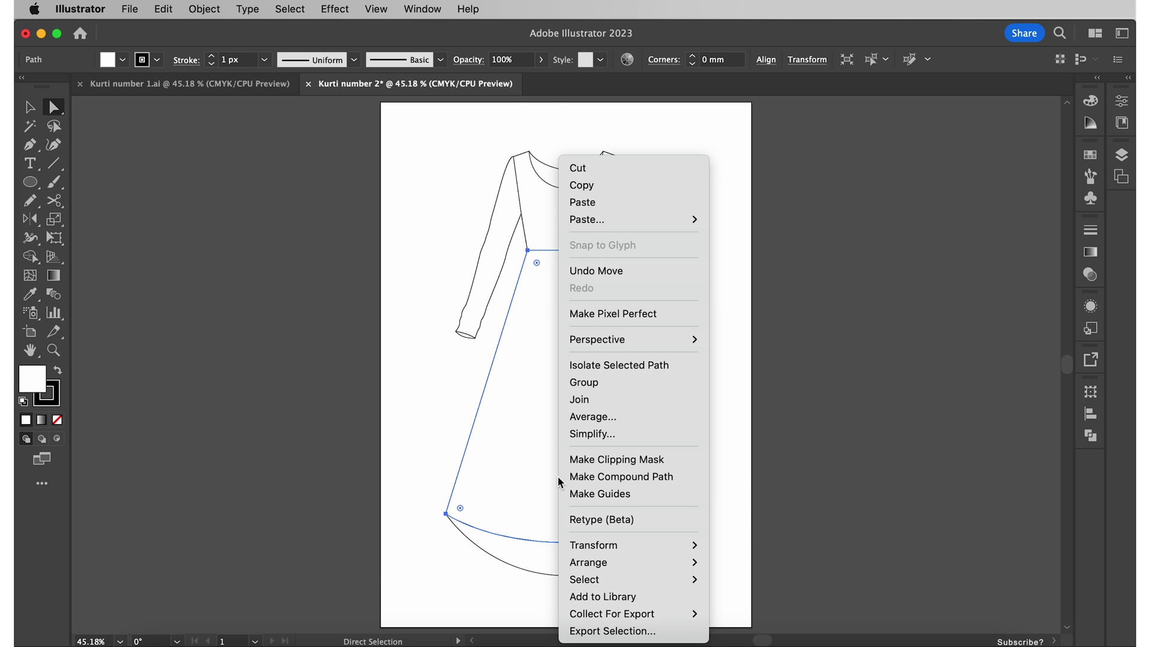
left_click(637, 366)
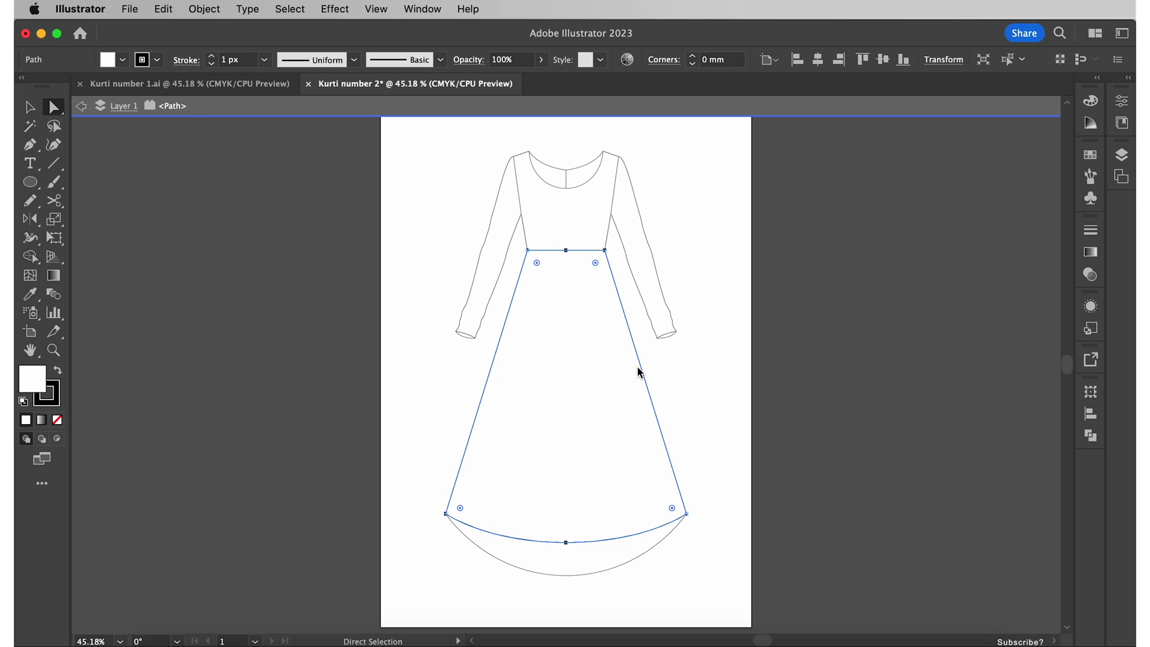
key("super+1")
left_click_drag(563, 507, 613, 451)
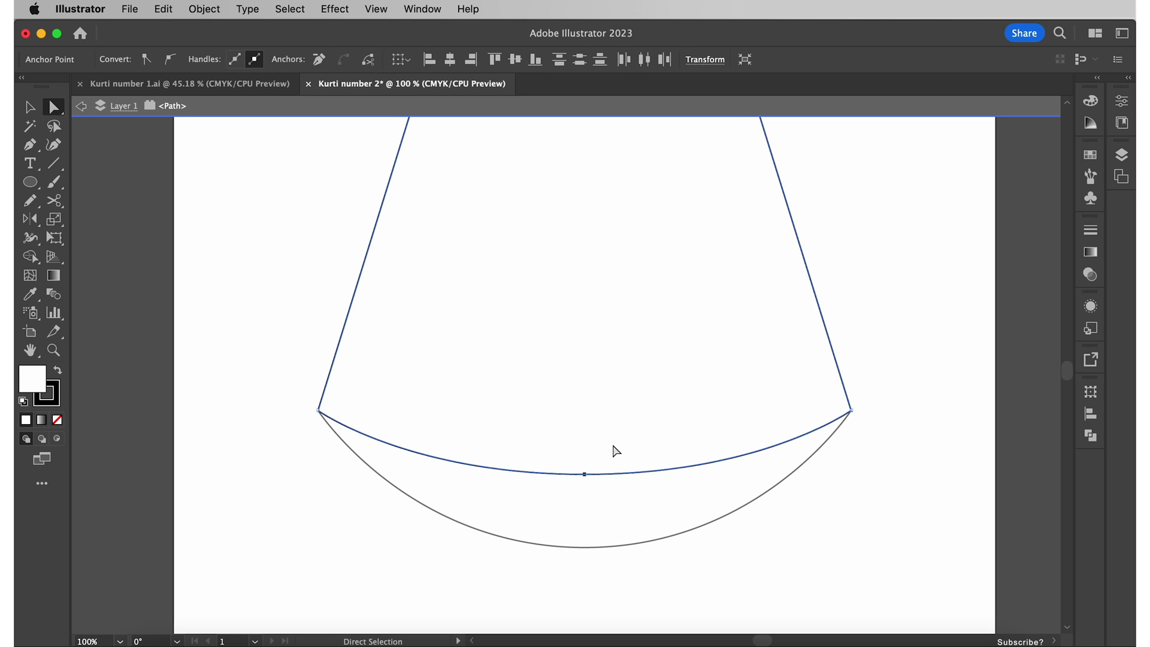
key("Delete")
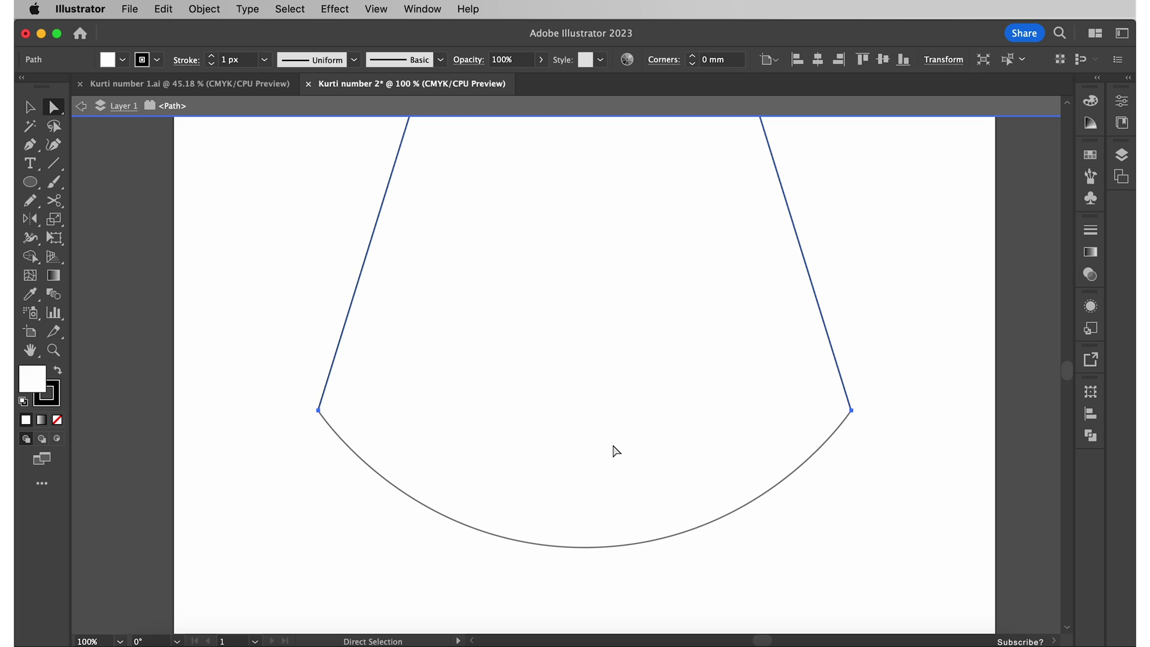
Step: Pen-draw a wavy border line from the skirt's left corner to its right corner
key("p")
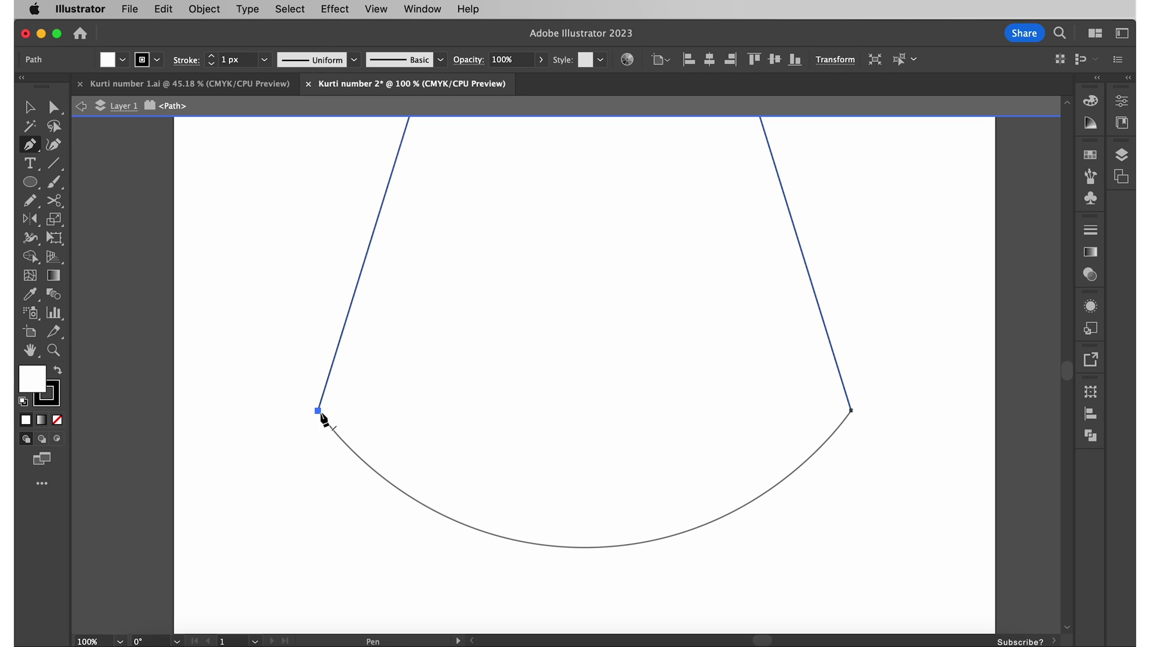
left_click(319, 411)
mouse_move(392, 443)
left_mouse_down()
mouse_move(459, 477)
mouse_move(516, 478)
left_mouse_up()
mouse_move(594, 484)
left_mouse_down()
mouse_move(696, 479)
mouse_move(747, 441)
left_mouse_up()
left_click_drag(807, 420, 854, 493)
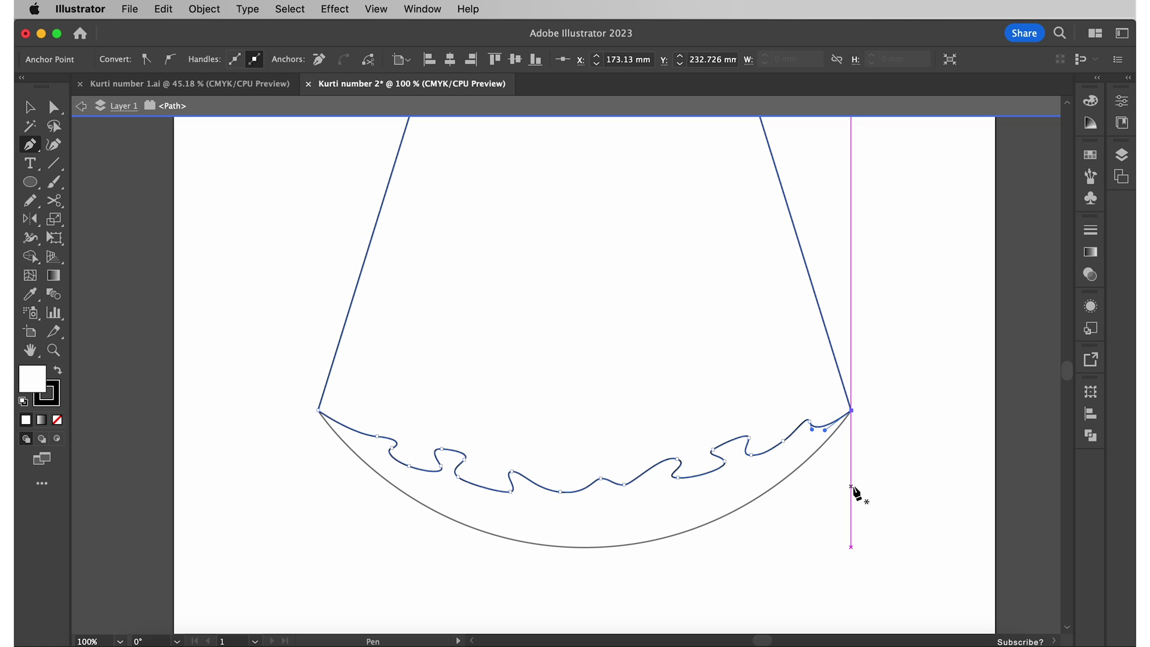
left_click(857, 493, "super")
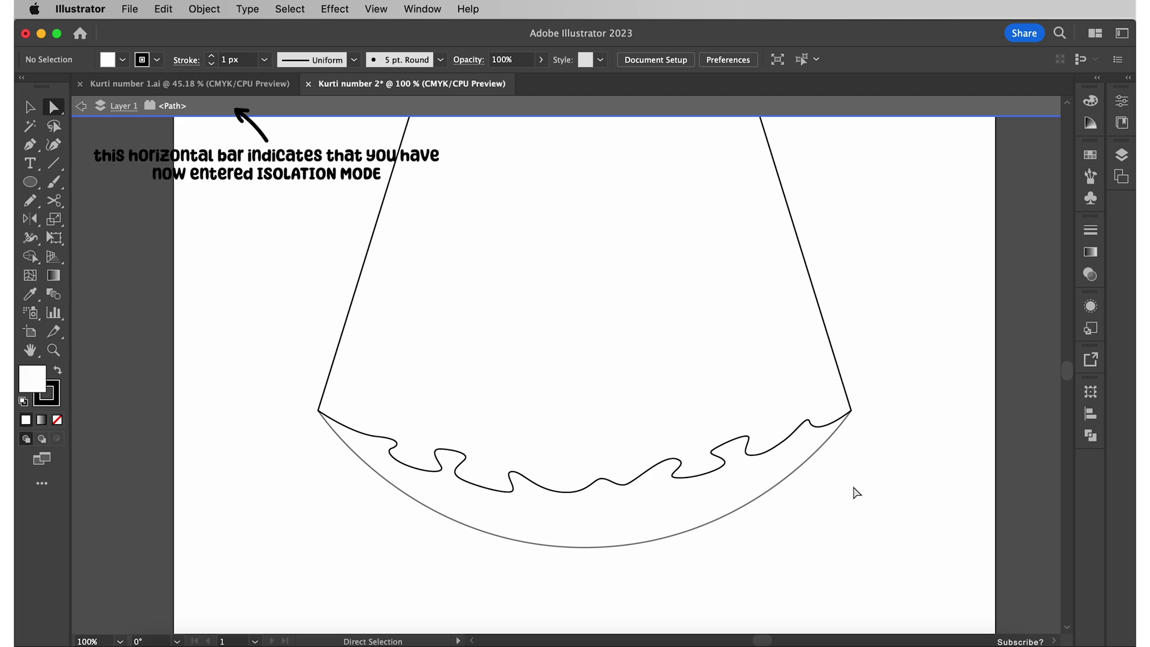
key("Escape")
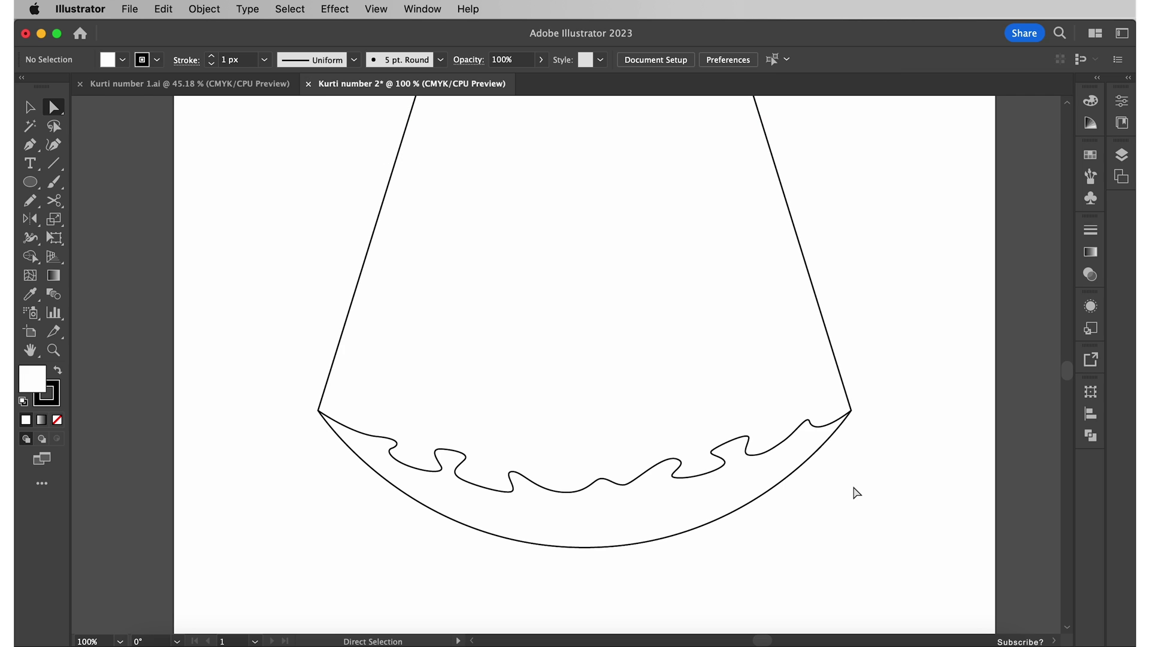
Step: Isolate the deeper hem path for editing
left_click(760, 494)
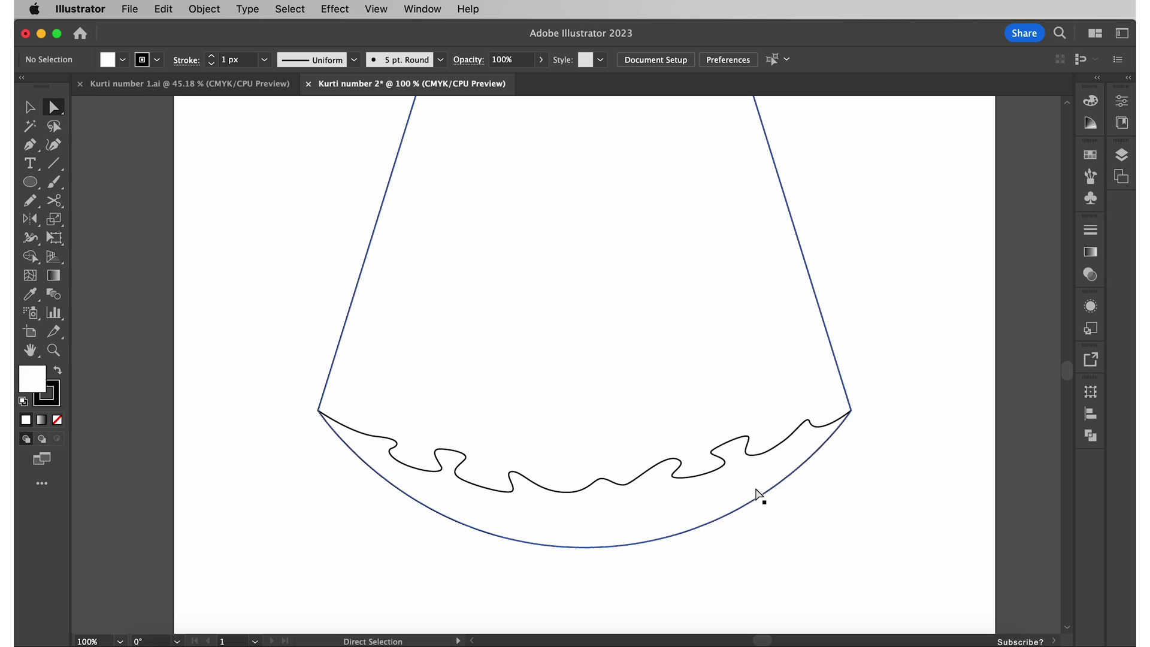
right_click(684, 503)
left_click(697, 366)
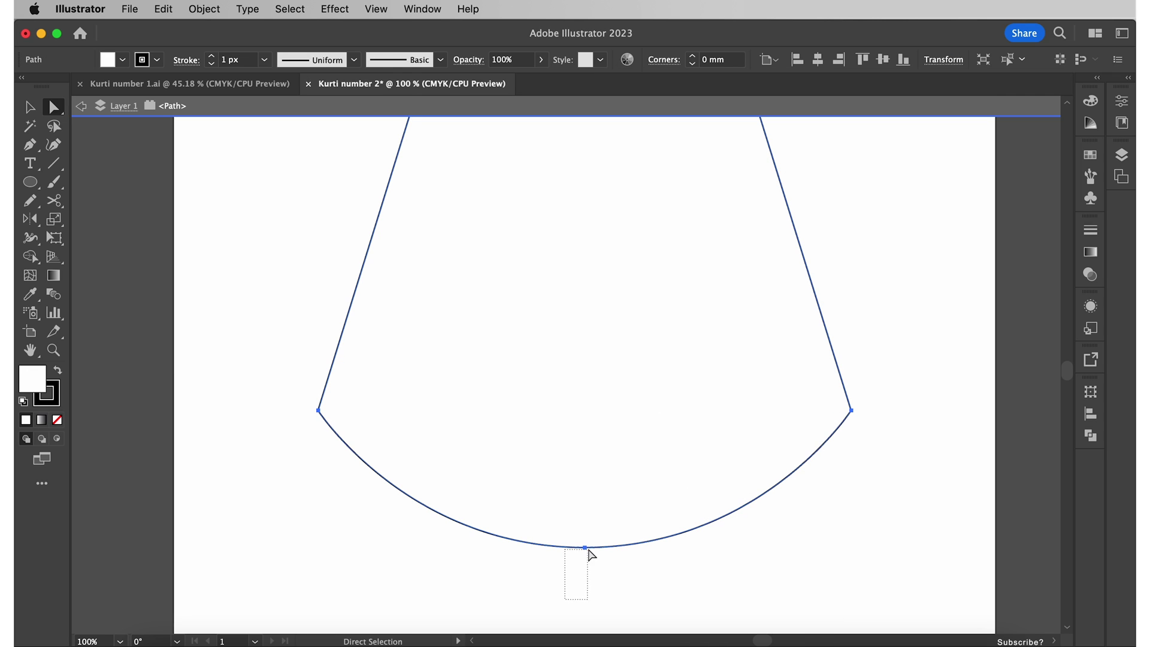
Step: Trace a second wavy line along the guide from the left hem corner to the right
key("p")
left_click(318, 412)
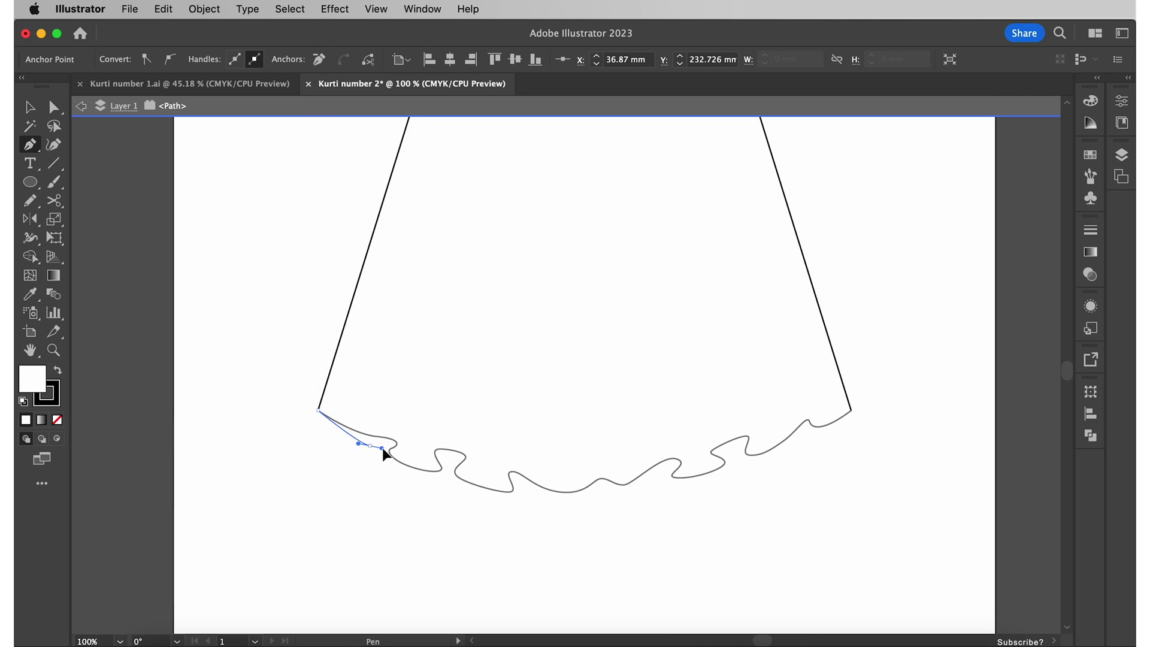
left_click_drag(372, 451, 380, 477)
mouse_move(481, 496)
left_mouse_down()
mouse_move(616, 516)
mouse_move(681, 507)
left_mouse_up()
left_click_drag(766, 472, 785, 473)
left_click(851, 411)
key("v")
left_click(891, 369)
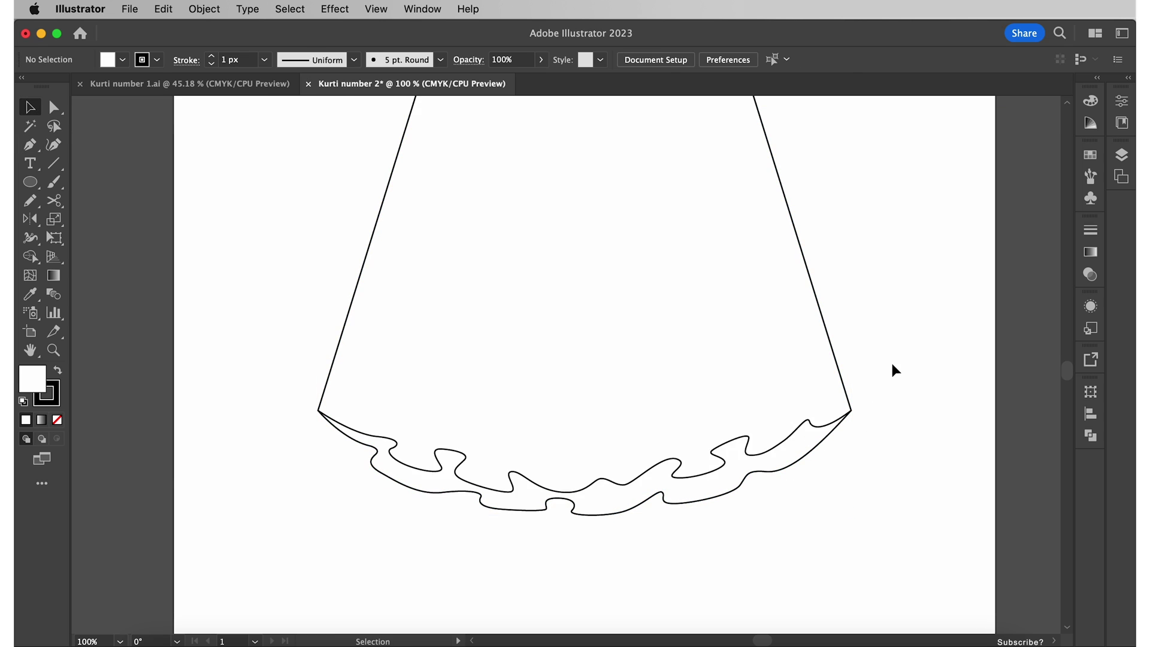
key("super+0")
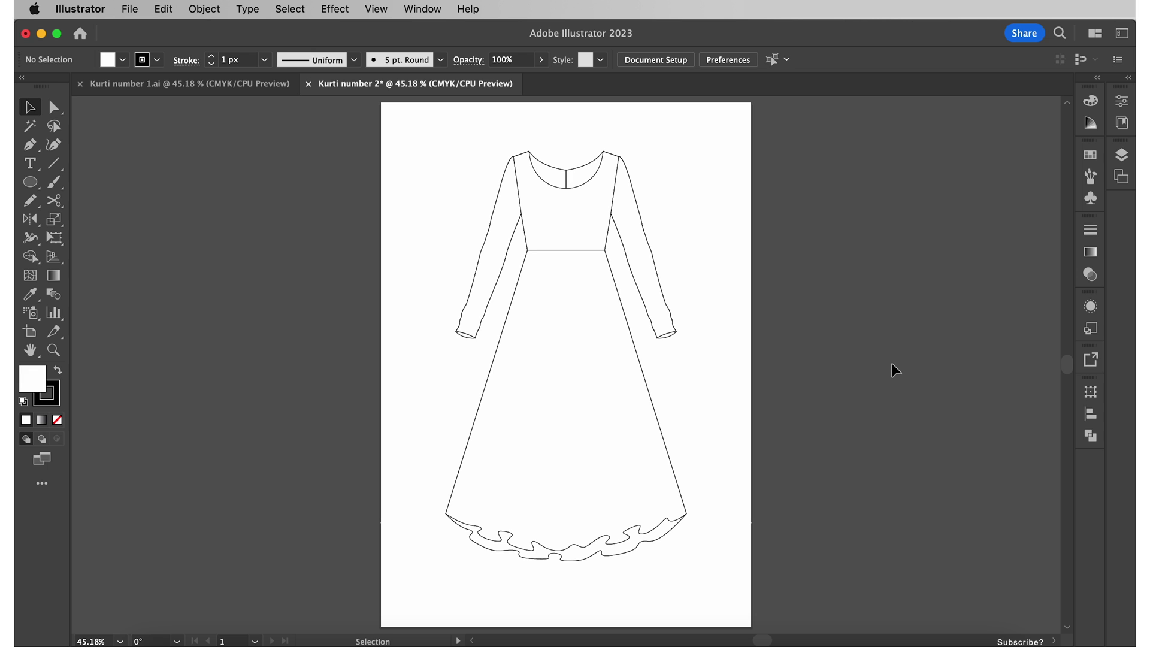
Step: Pen a series of straight fold lines from the hem up toward the waist
key("p")
key("super+equal")
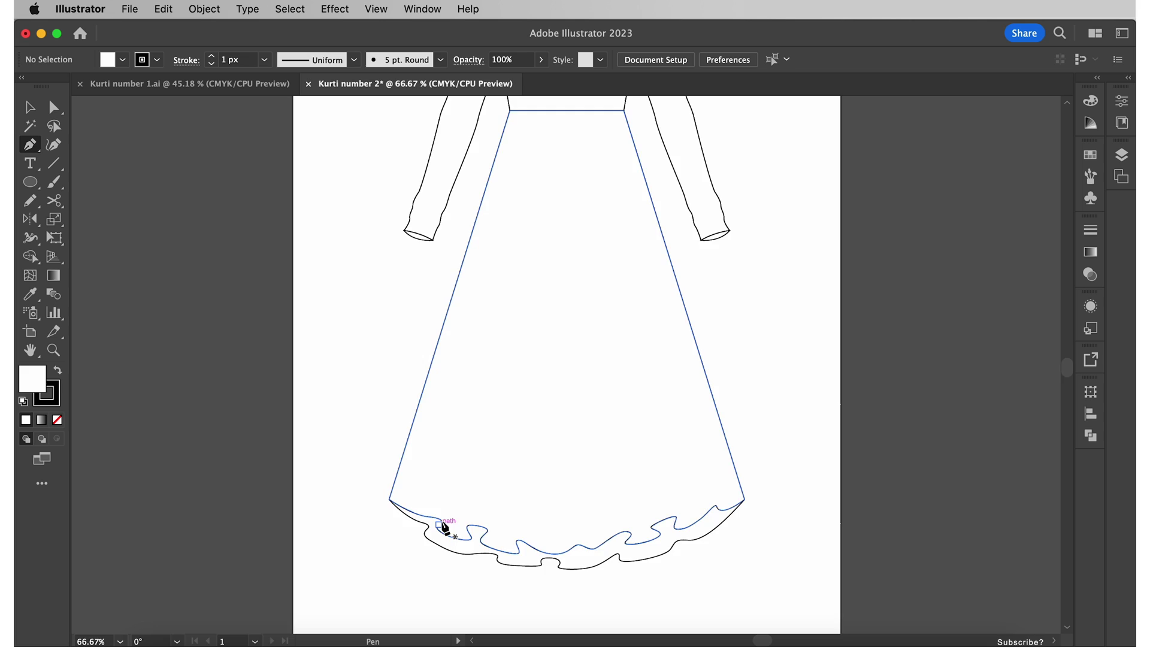
key("super+equal")
key("super+equal")
left_click_drag(325, 514, 364, 417)
scroll(364, 417, "up", 2)
scroll(403, 270, "up", 3)
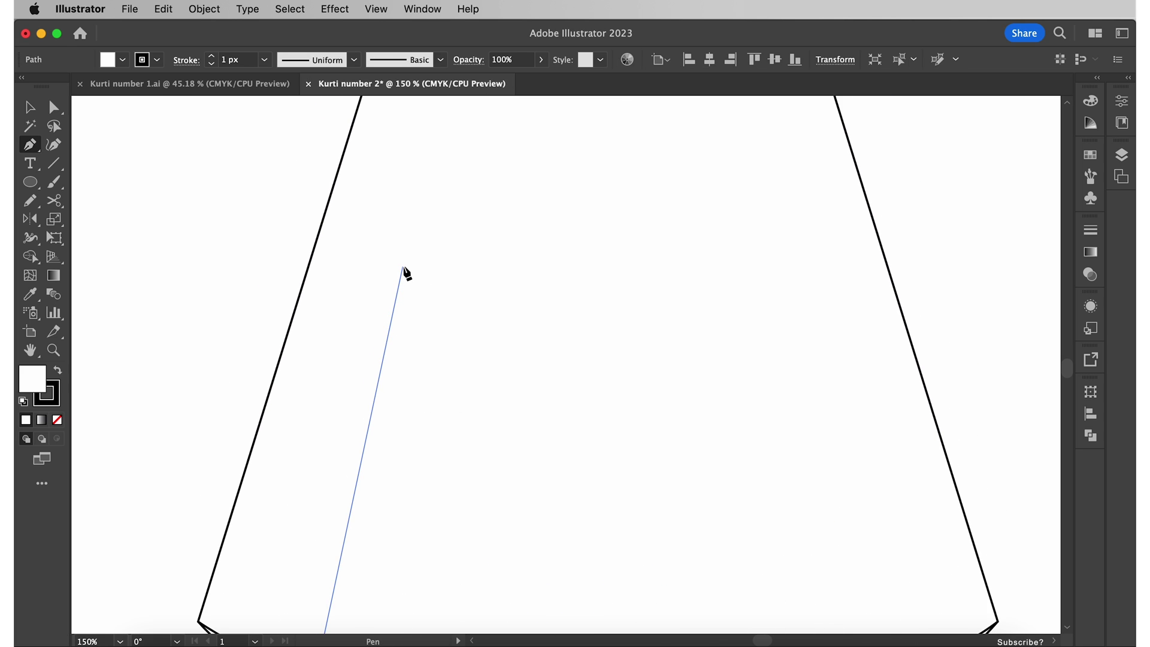
scroll(404, 275, "up", 3)
scroll(405, 275, "up", 2)
left_click(445, 223)
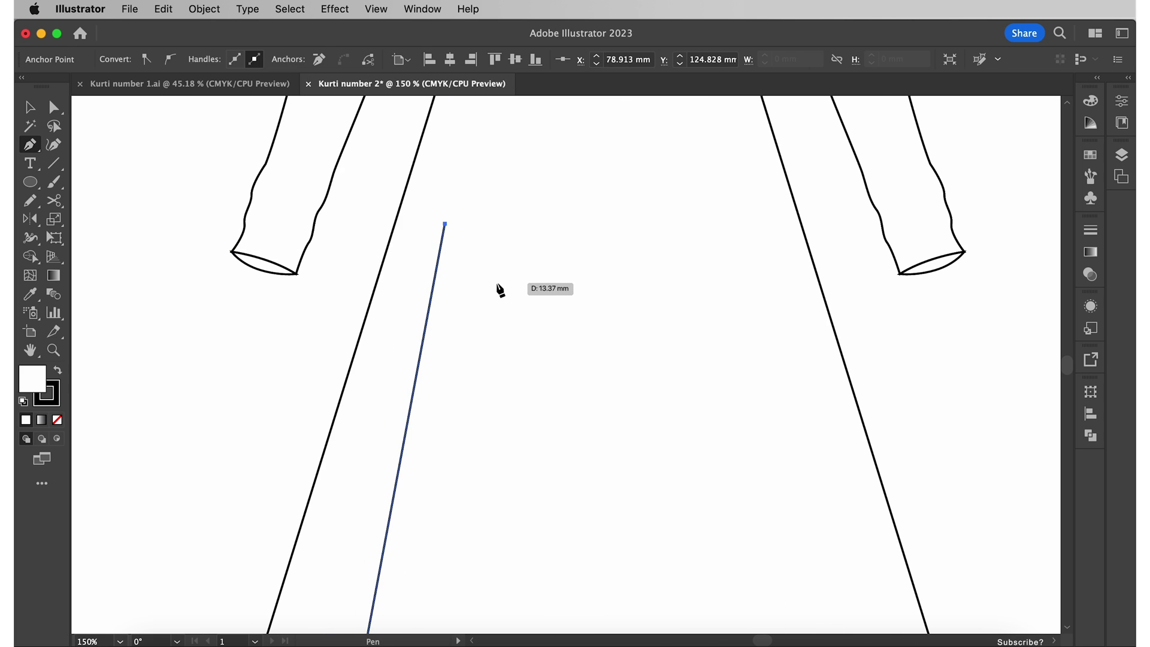
scroll(500, 290, "down", 5)
key("Escape")
left_click(410, 589)
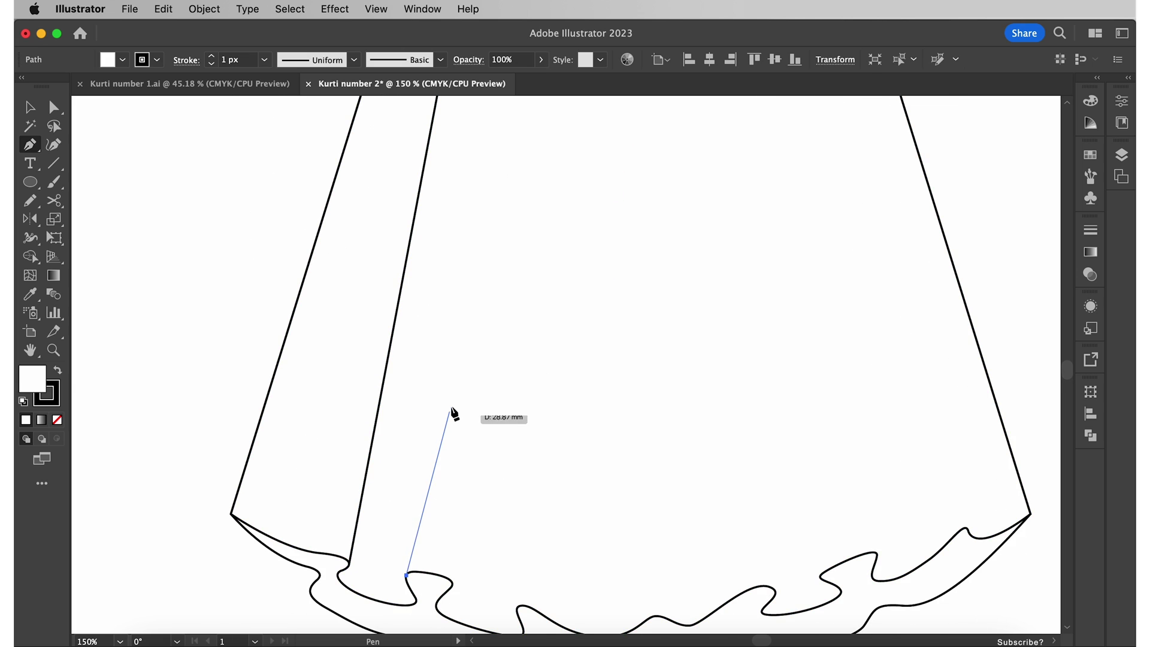
scroll(452, 411, "up", 5)
scroll(453, 410, "up", 1)
left_click(522, 159)
scroll(534, 411, "down", 5)
key("Escape")
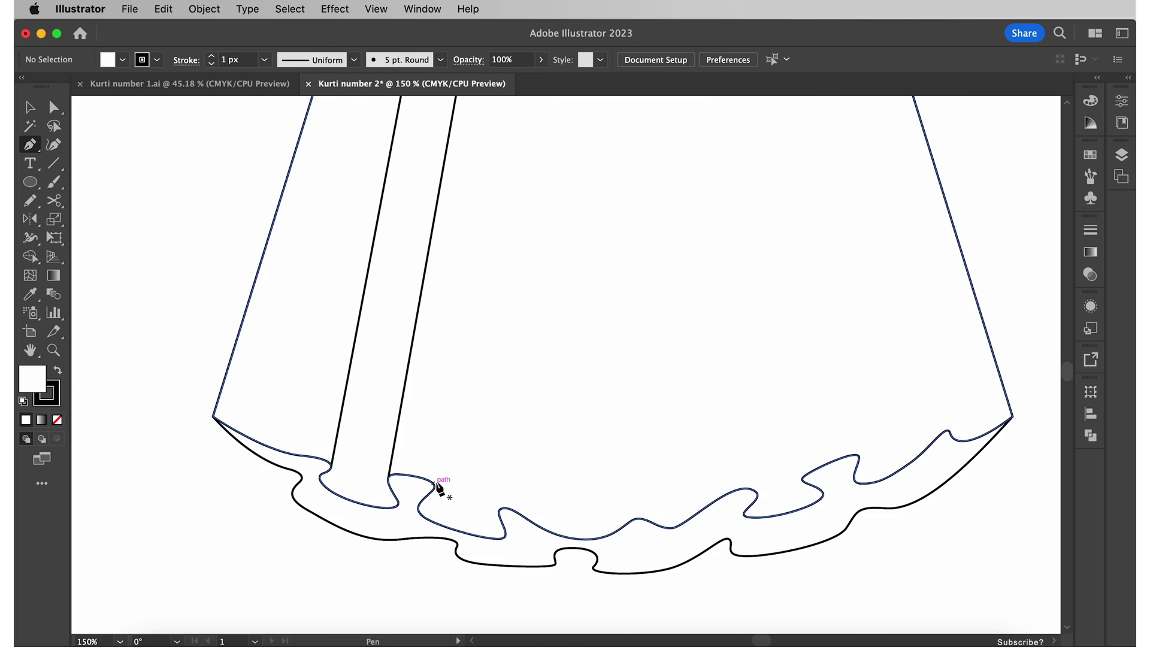
left_click(431, 503)
scroll(494, 303, "up", 5)
left_click(494, 302)
scroll(587, 311, "down", 5)
left_click(441, 596)
scroll(467, 360, "up", 5)
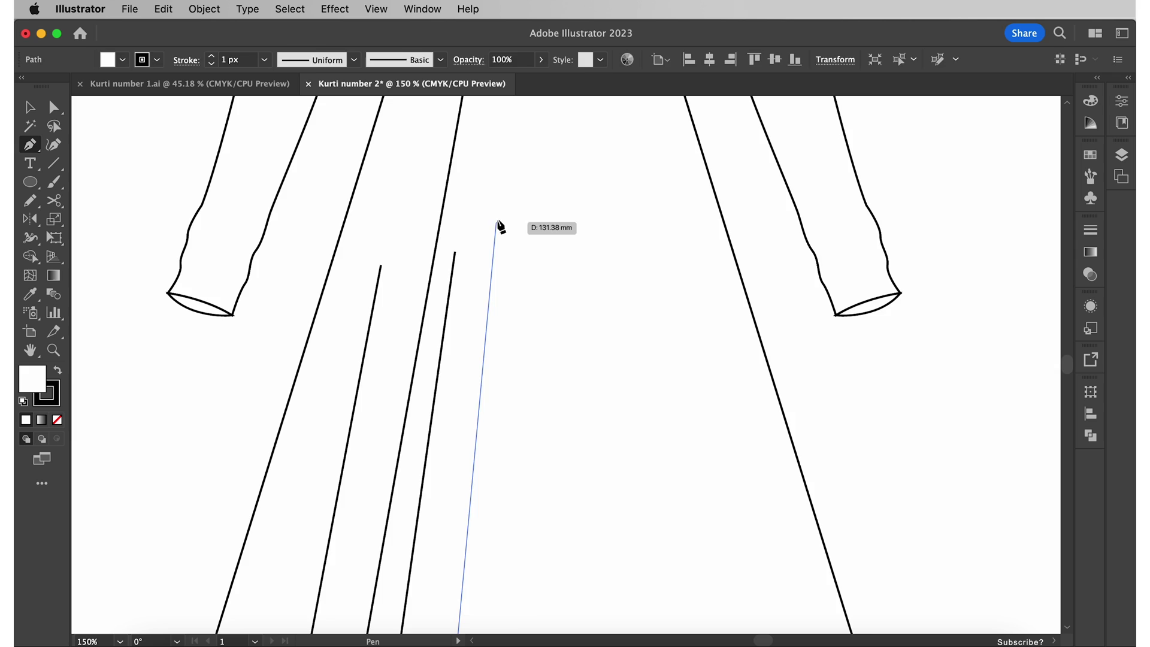
left_click(501, 226)
scroll(488, 584, "down", 5)
left_click(486, 584)
scroll(541, 347, "up", 5)
left_click(542, 121)
scroll(542, 121, "down", 5)
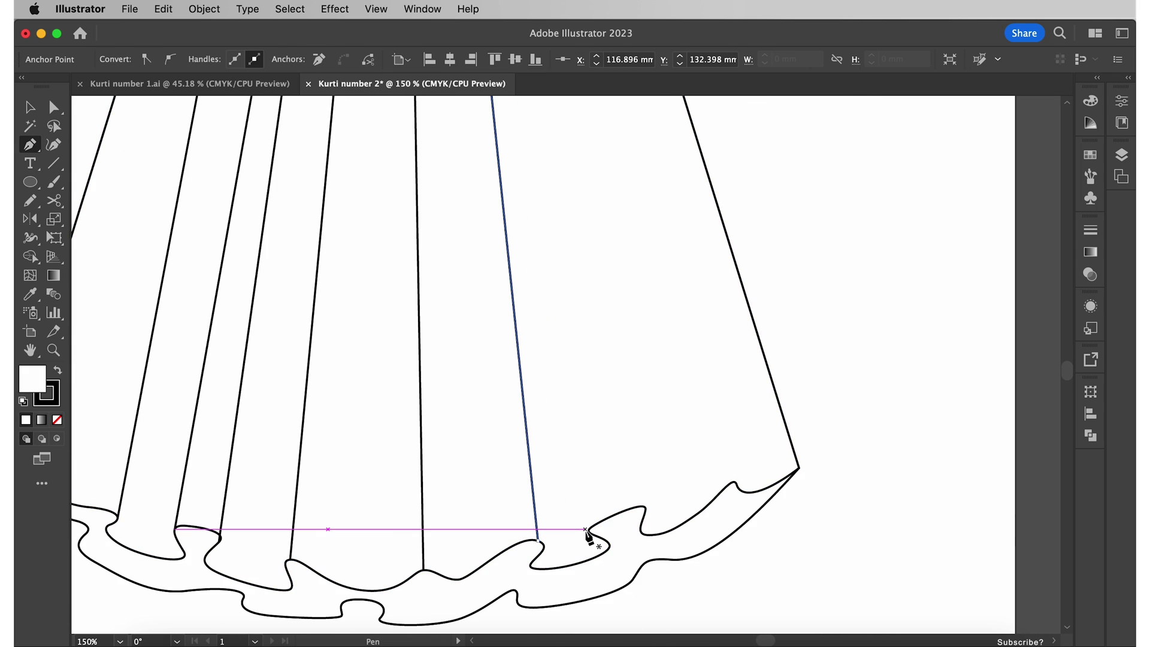
left_click(326, 526)
scroll(521, 121, "up", 5)
scroll(523, 120, "down", 3)
scroll(587, 344, "up", 3)
left_click(526, 113)
scroll(527, 113, "down", 5)
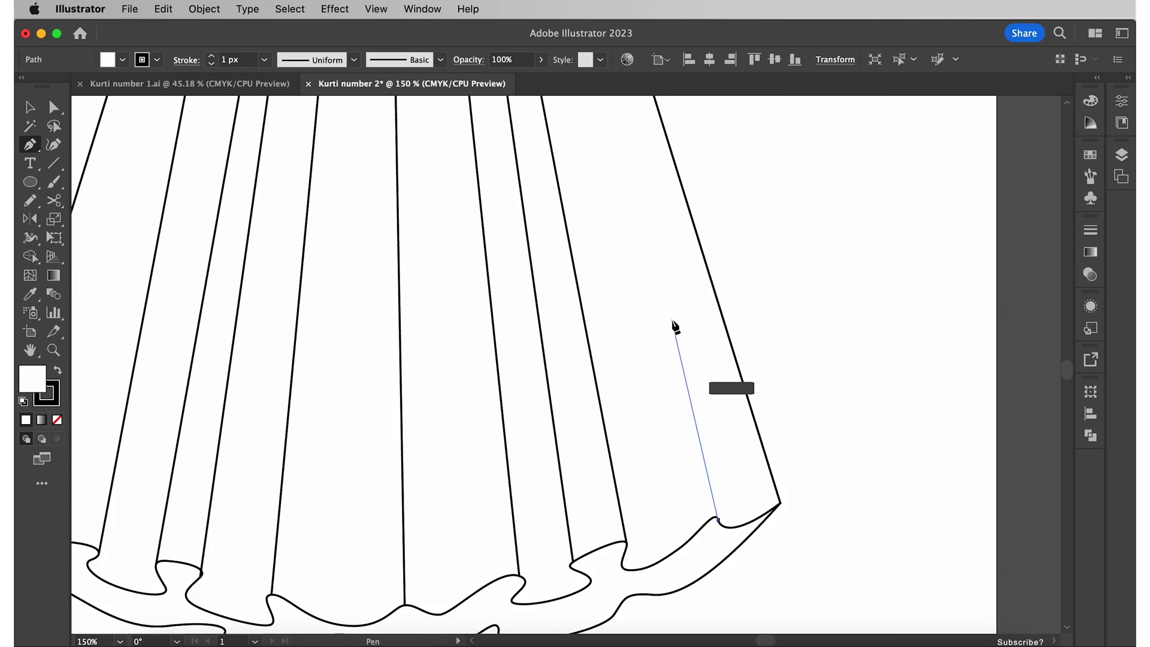
key("Escape")
Step: Snap the bottom ends of three fold lines onto the wavy hem curve
key("a")
scroll(755, 450, "down", 3)
scroll(752, 501, "up", 3)
scroll(722, 367, "up", 2)
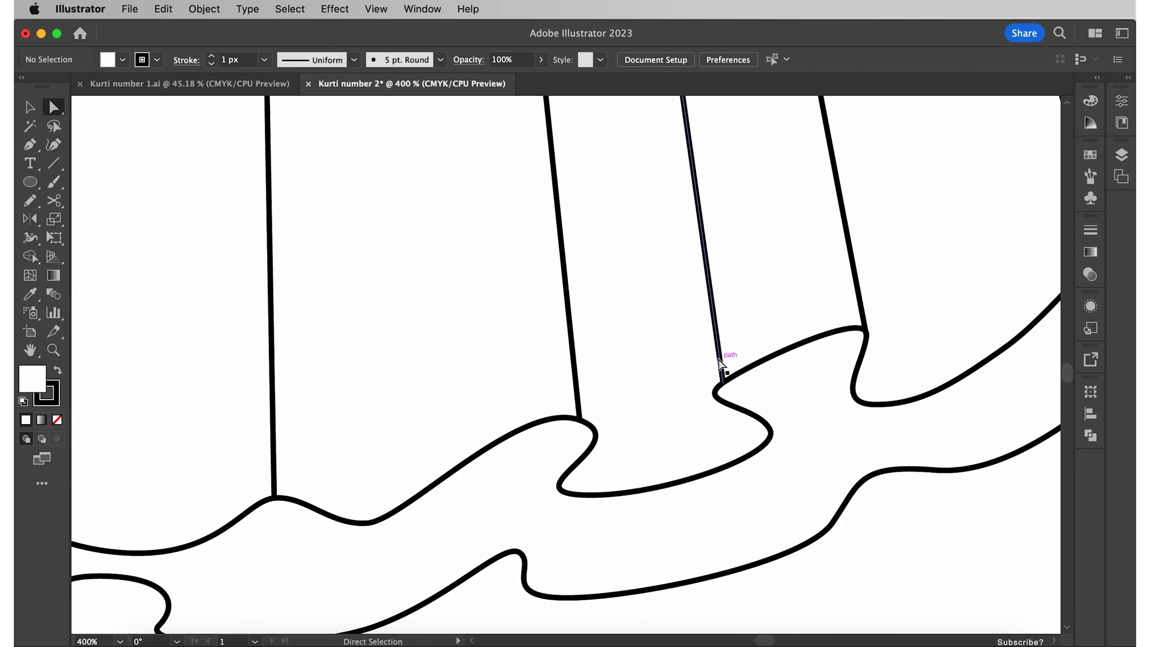
left_click(726, 389)
left_click_drag(727, 390, 598, 438)
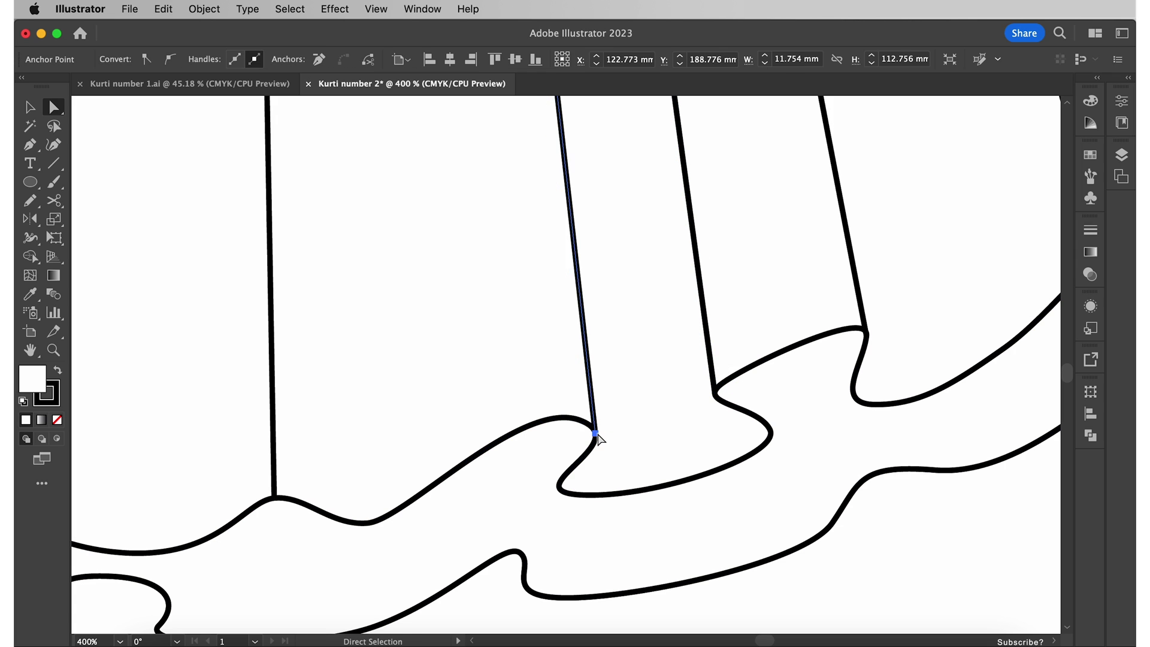
scroll(601, 439, "down", 5)
scroll(601, 439, "left", 3)
left_click_drag(495, 411, 488, 426)
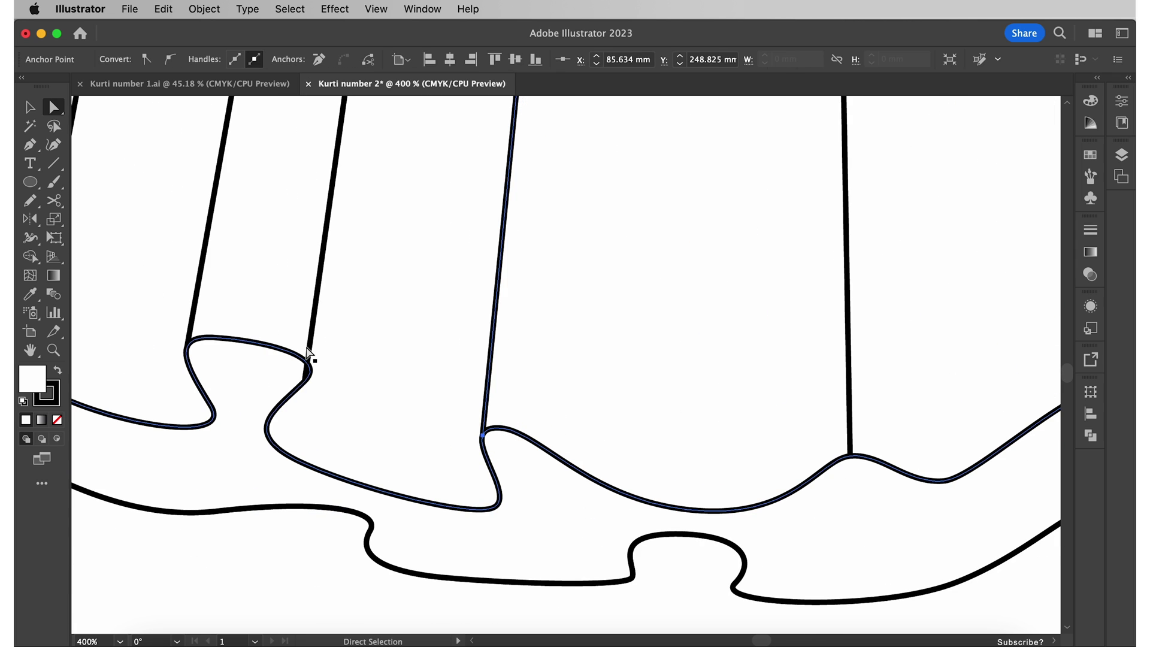
left_click_drag(308, 358, 306, 385)
scroll(264, 432, "left", 3)
key("super+0")
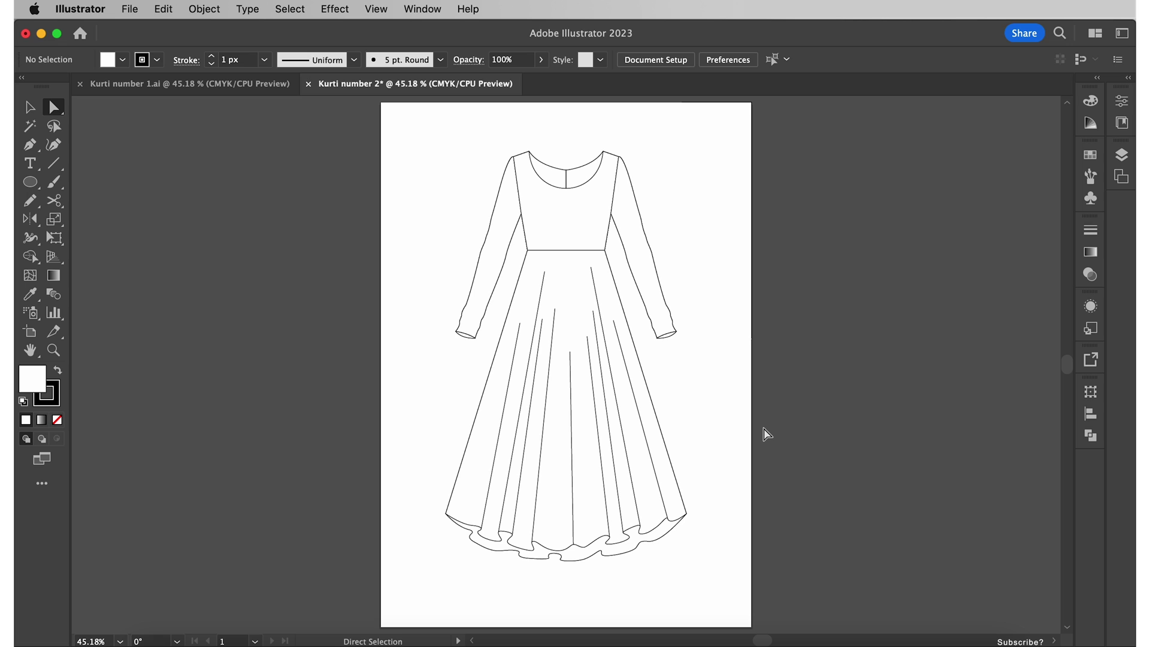
Step: Select all the skirt fold lines and group them
key("v")
left_click_drag(480, 539, 601, 344)
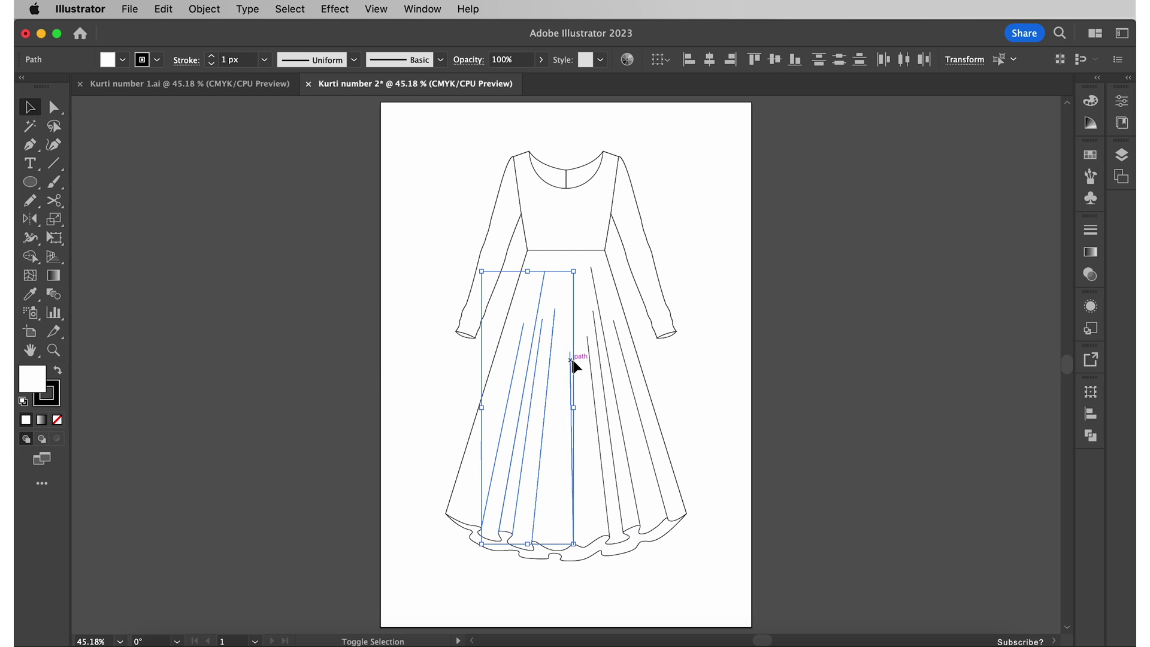
left_click(615, 328, "shift")
right_click(616, 328)
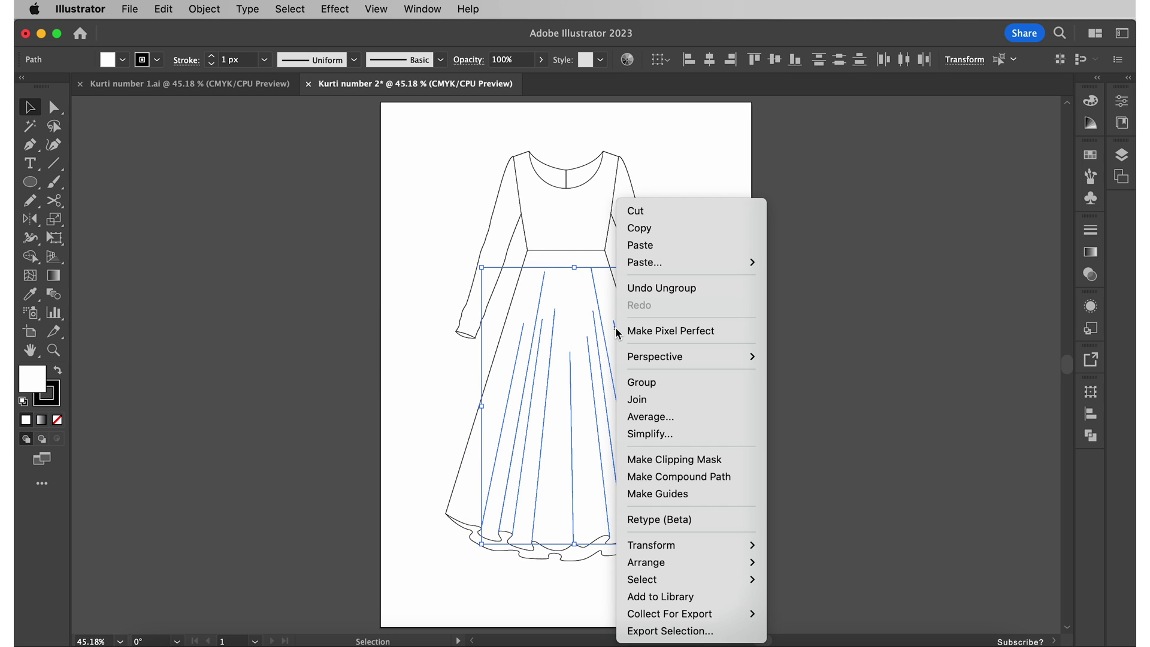
left_click(644, 381)
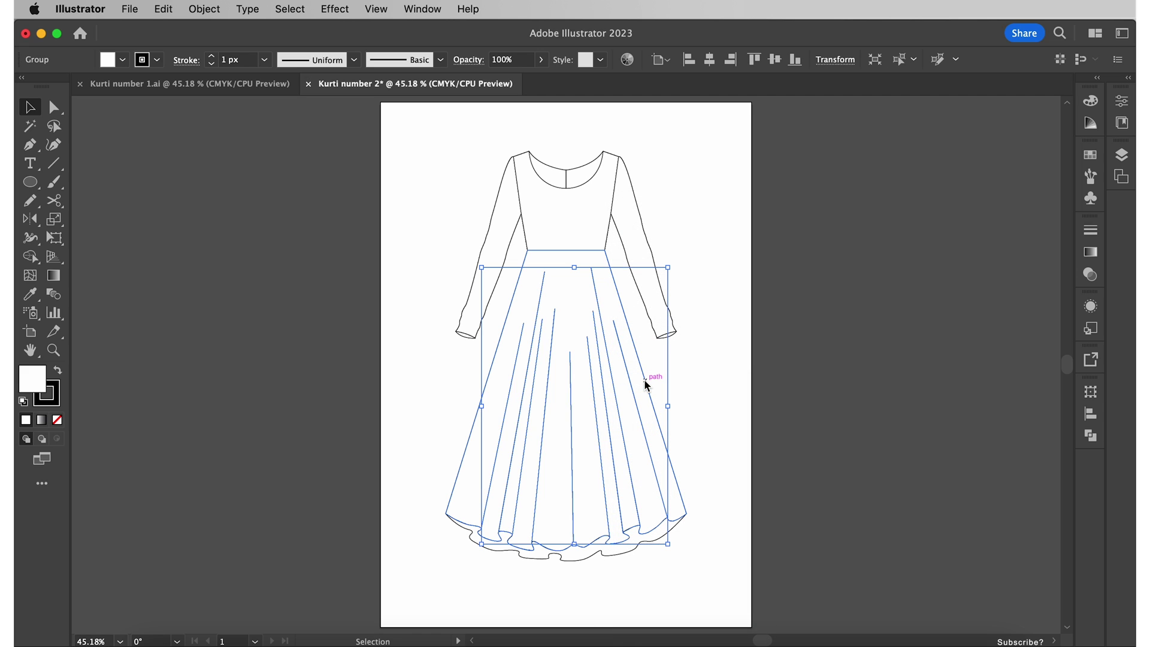
Step: Apply Width Profile 4 so the grouped fold lines taper to fine points
left_click(322, 61)
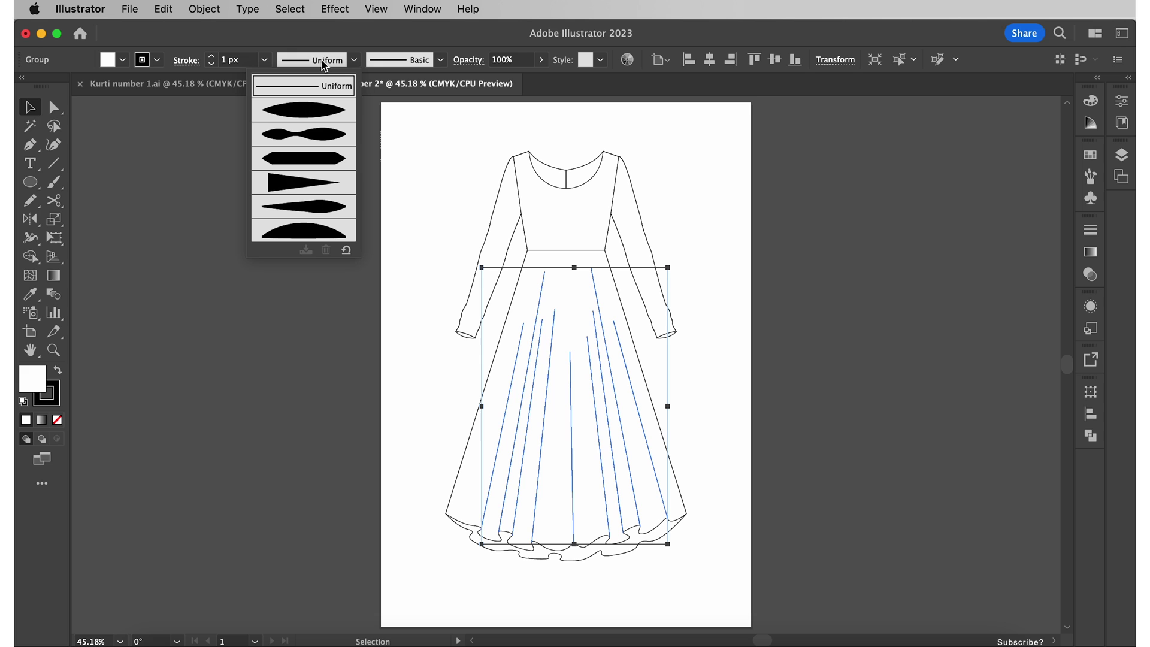
left_click(323, 186)
left_click(356, 268)
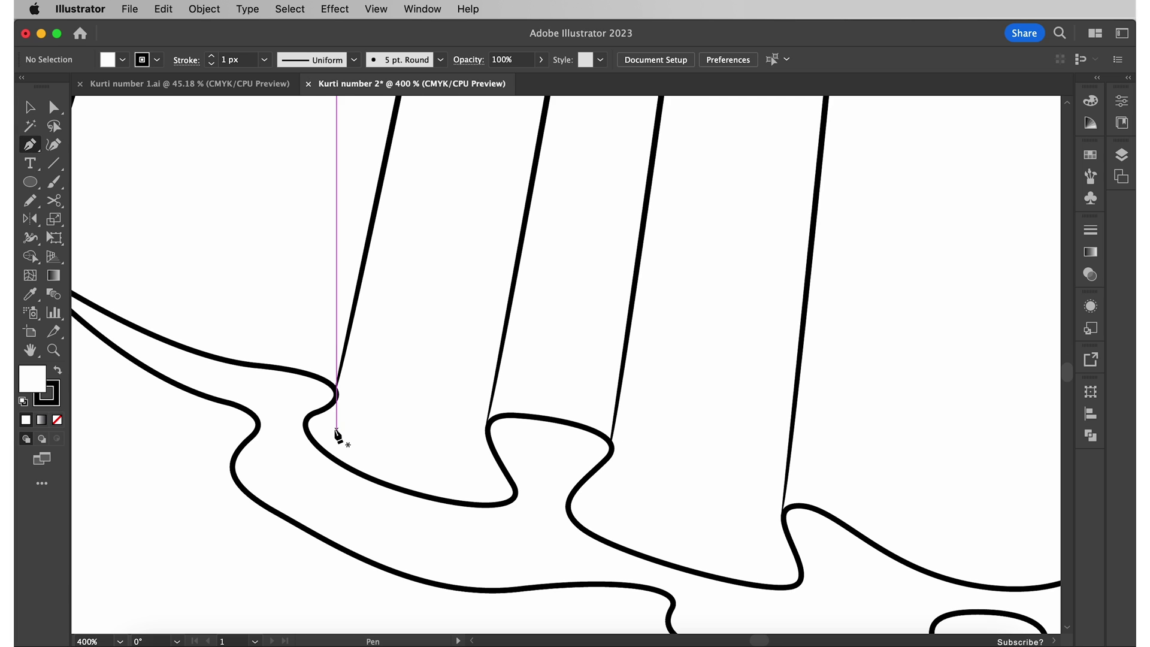
Step: Pen three narrow pointed fold shapes rising from the hem between pleats
left_click(306, 422)
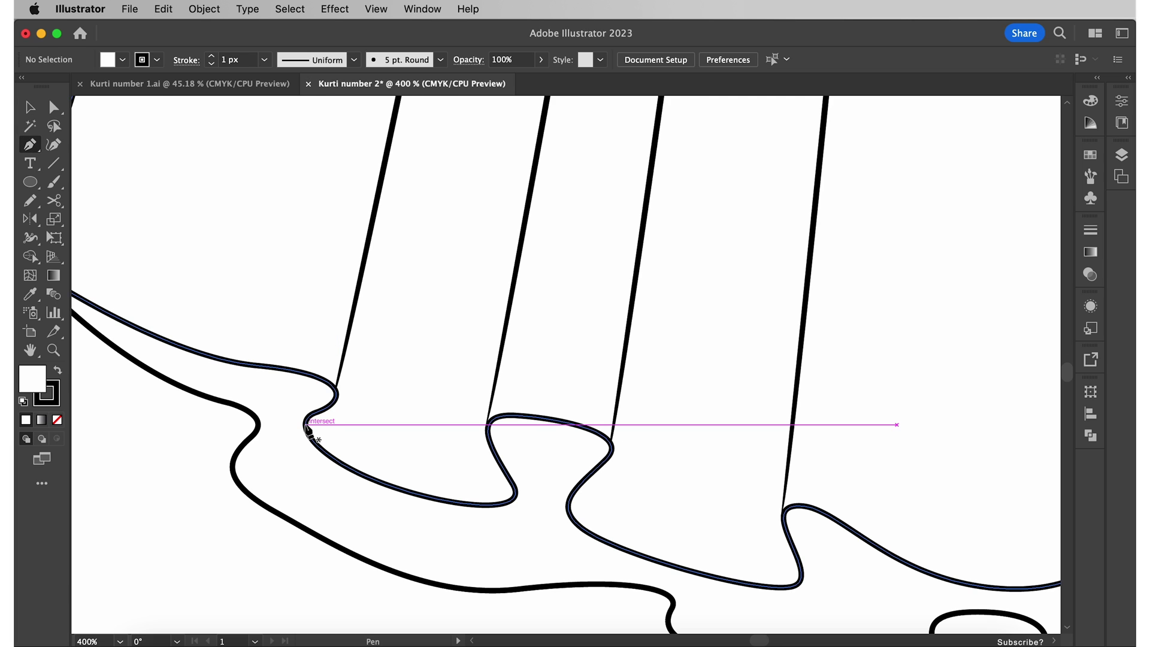
left_click(375, 123)
left_click_drag(309, 424, 200, 390)
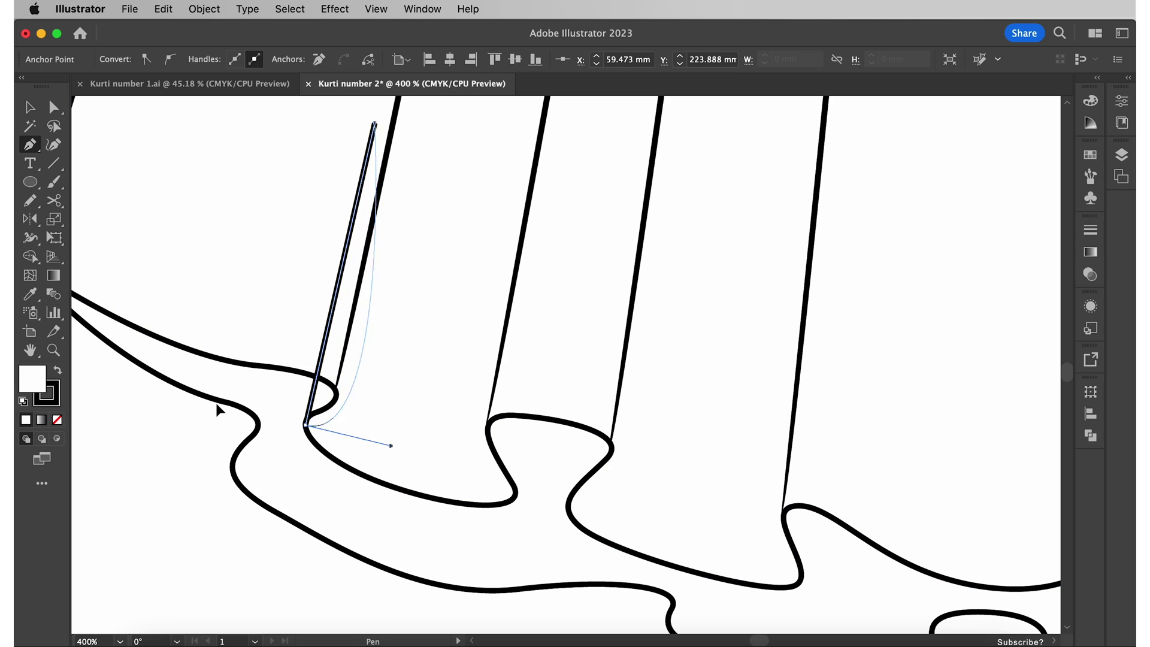
left_click(514, 493)
left_click(581, 106)
mouse_move(514, 493)
left_mouse_down()
mouse_move(587, 510)
mouse_move(487, 511)
left_mouse_up()
left_click(568, 508)
left_click(627, 106)
left_click(801, 578)
left_click(845, 167)
left_click_drag(800, 578, 877, 582)
scroll(877, 449, "right", 10)
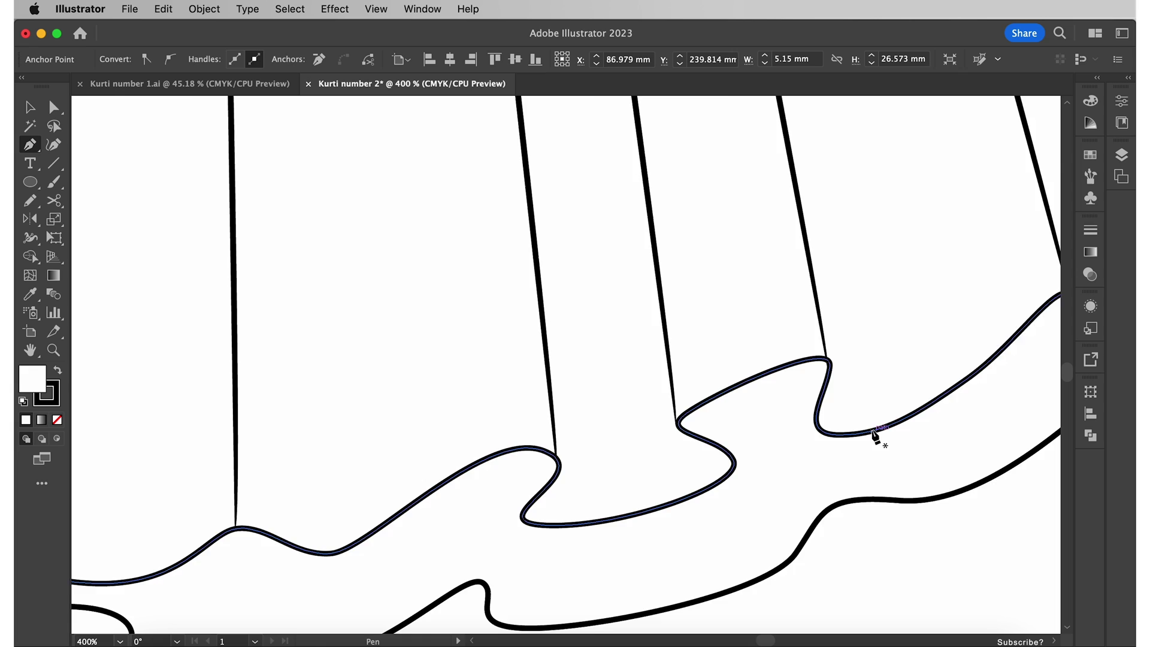
Step: Pen two more curved pointed fold shapes along the hem
left_click(243, 561)
left_click(193, 160)
left_click_drag(242, 562, 202, 565)
left_click(453, 508)
left_click(393, 108)
left_click_drag(454, 508, 562, 493)
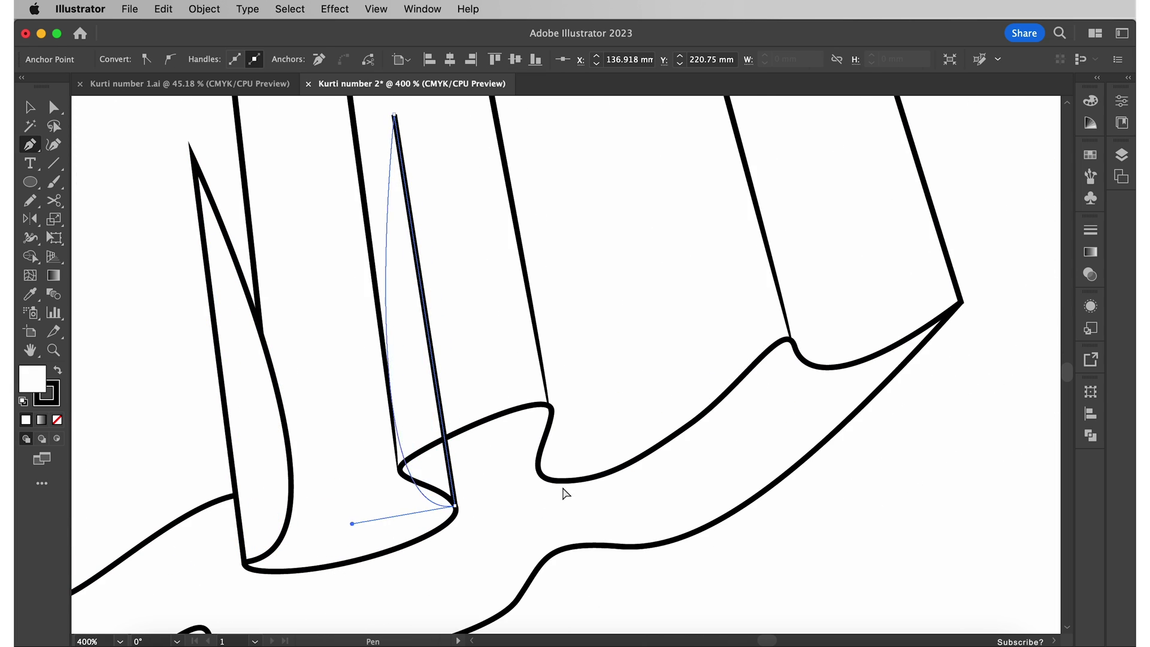
left_click(538, 468)
left_click_drag(466, 115, 641, 427)
Step: Select all the pointed fold shapes and group them together
key("v")
key("super+1")
left_click_drag(366, 414, 513, 504)
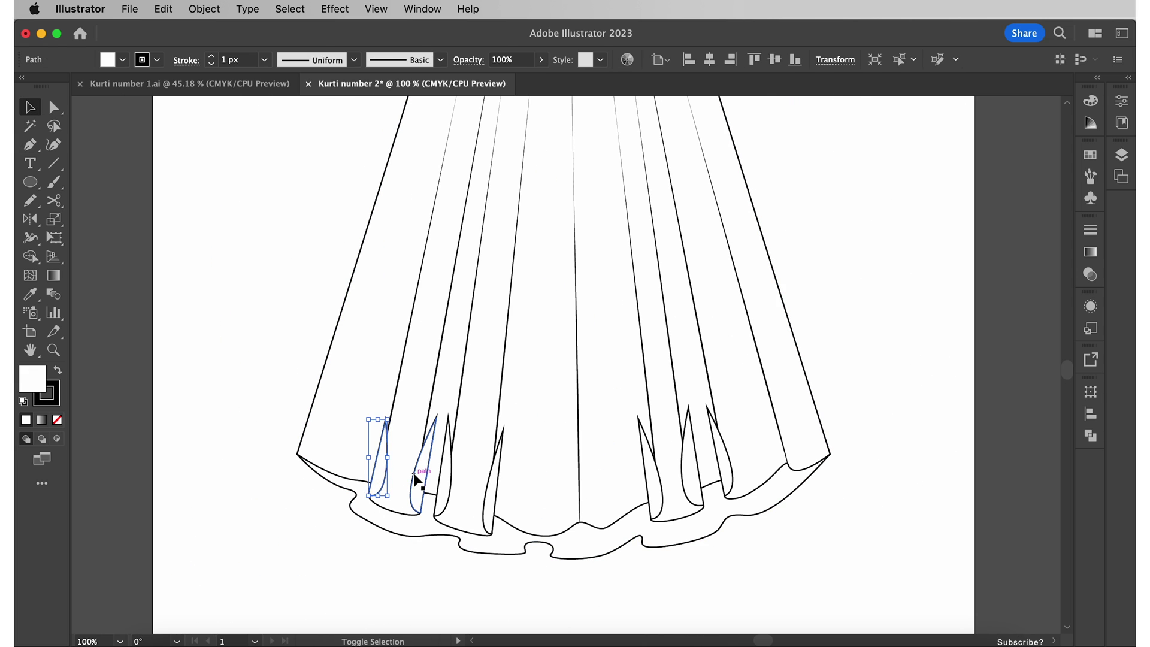
left_click(688, 475, "shift")
left_click(729, 459, "shift")
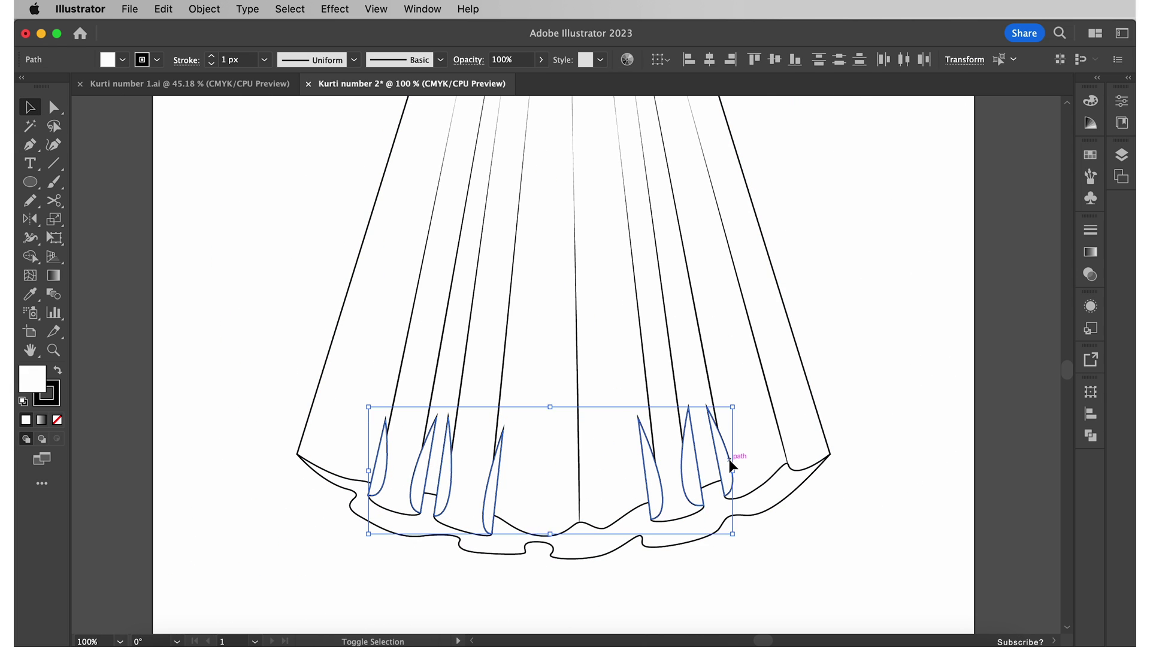
right_click(729, 460)
left_click(759, 383)
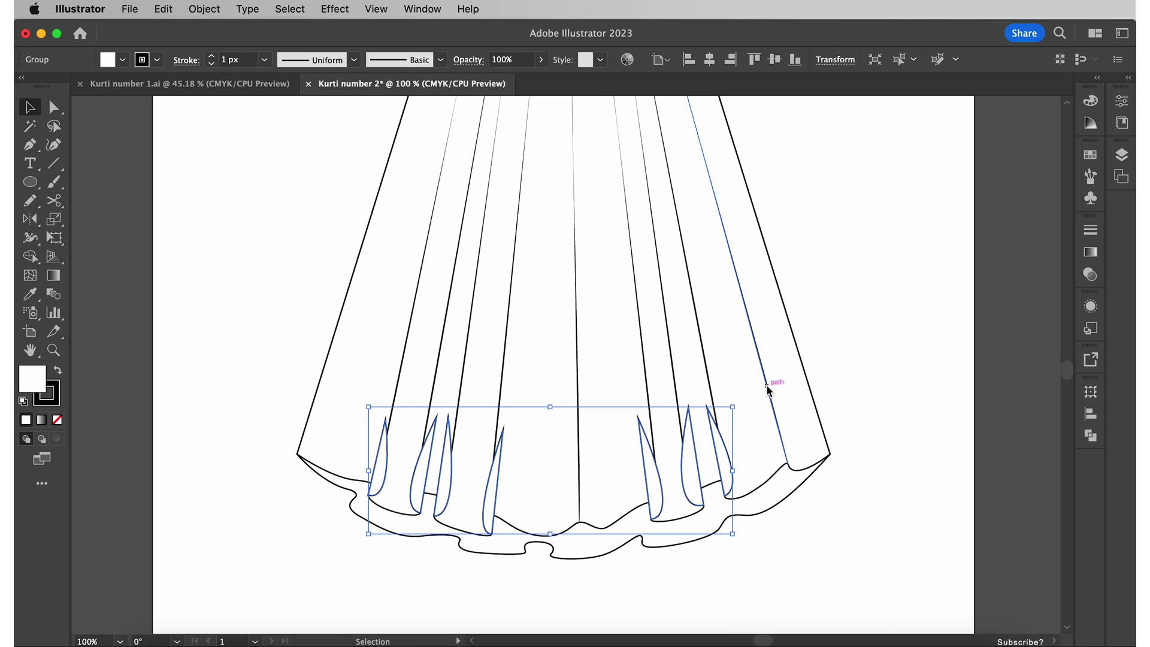
Step: Bring the outer skirt outline and inner fold pieces to the front
left_click(834, 391)
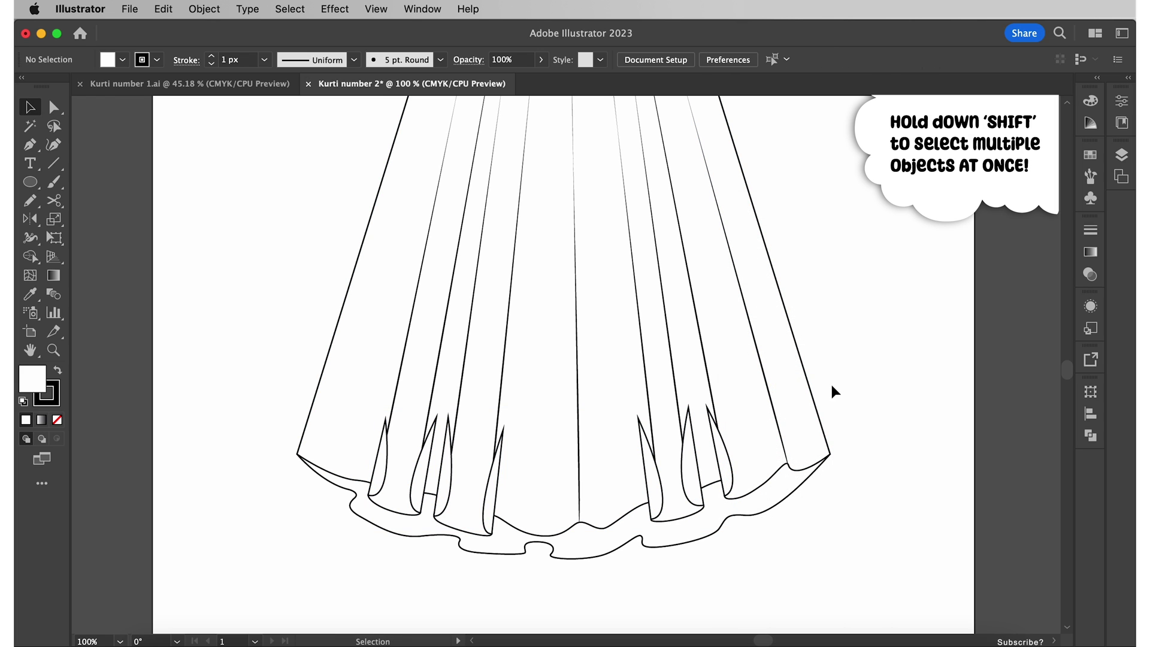
left_click(799, 397)
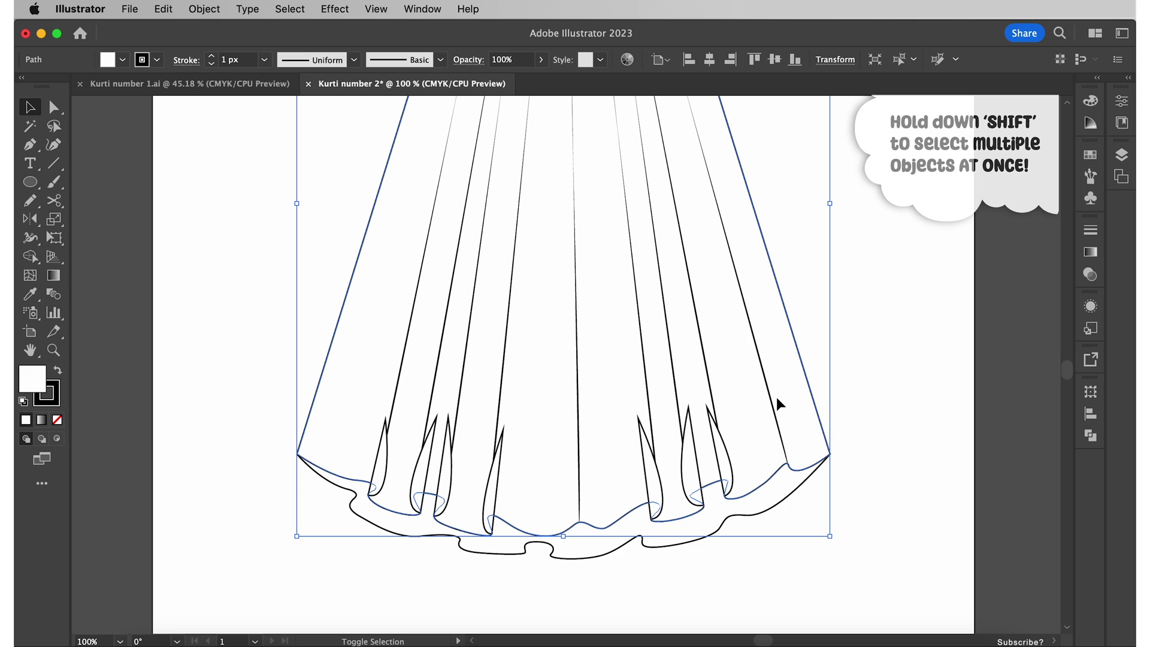
left_click(772, 399, "shift")
right_click(772, 401)
mouse_move(802, 561)
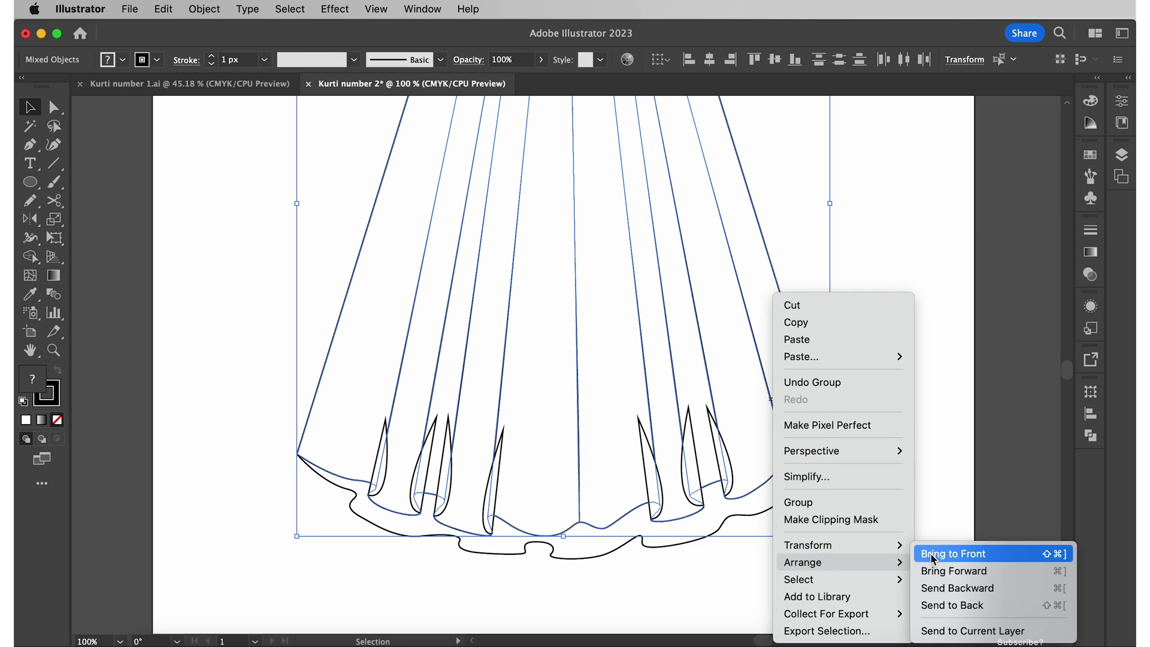
left_click(931, 555)
left_click(937, 514)
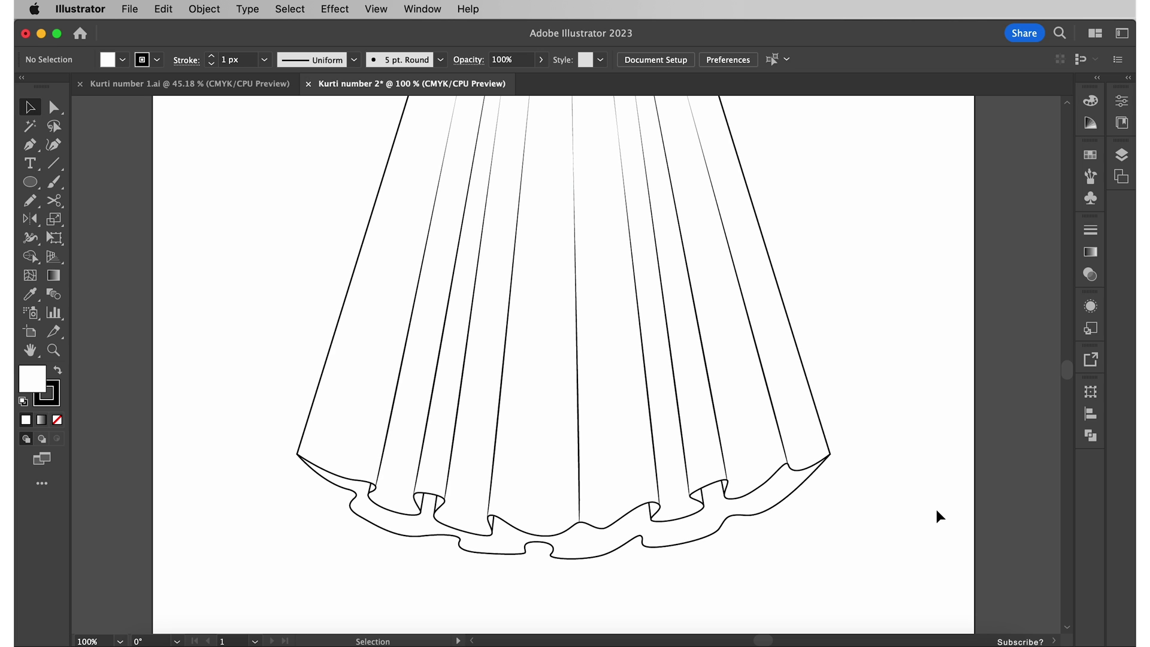
Step: Isolate the skirt outline and pen four fold lines down the skirt
key("super+minus")
right_click(692, 570)
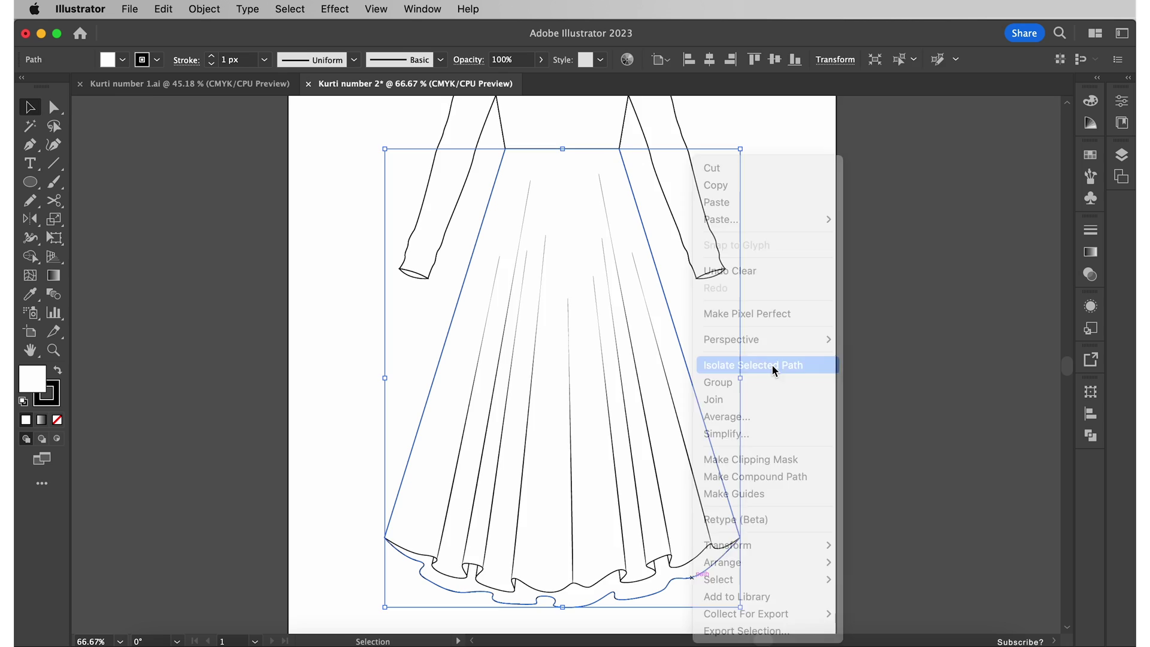
left_click(747, 290)
key("p")
left_click(423, 563)
left_click(505, 204)
left_click(526, 600)
left_click(527, 282)
left_click(555, 605)
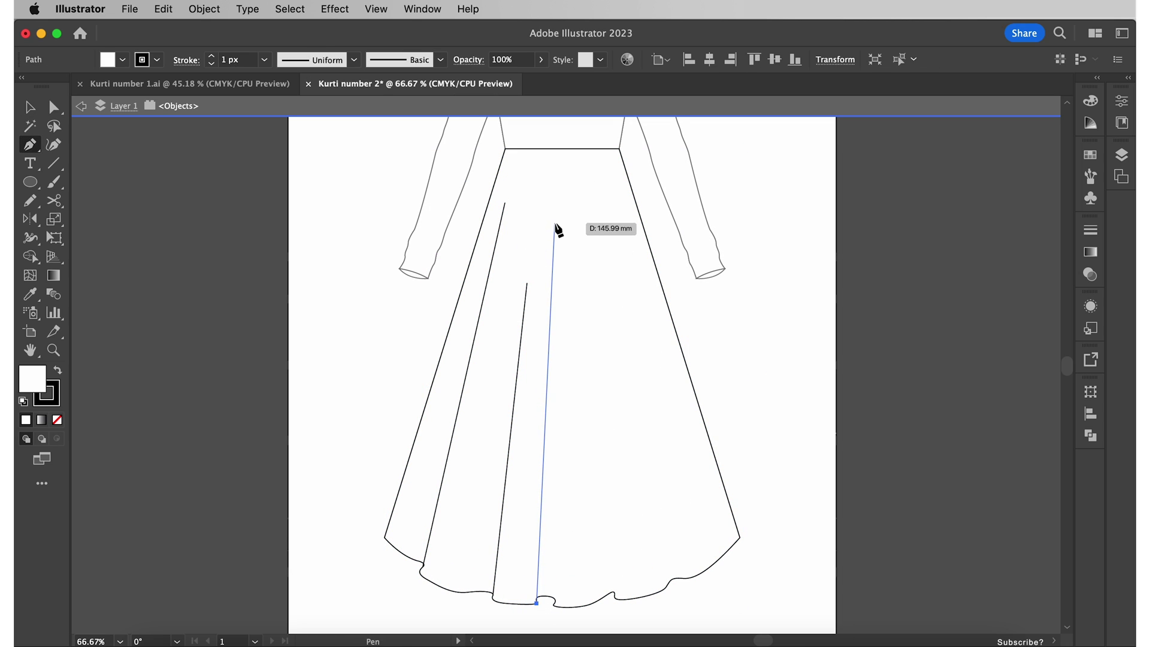
left_click(555, 223)
left_click(561, 603)
left_click(562, 310)
left_click(592, 269)
Step: Give the new skirt fold lines a tapered width profile
key("v")
left_click(283, 321)
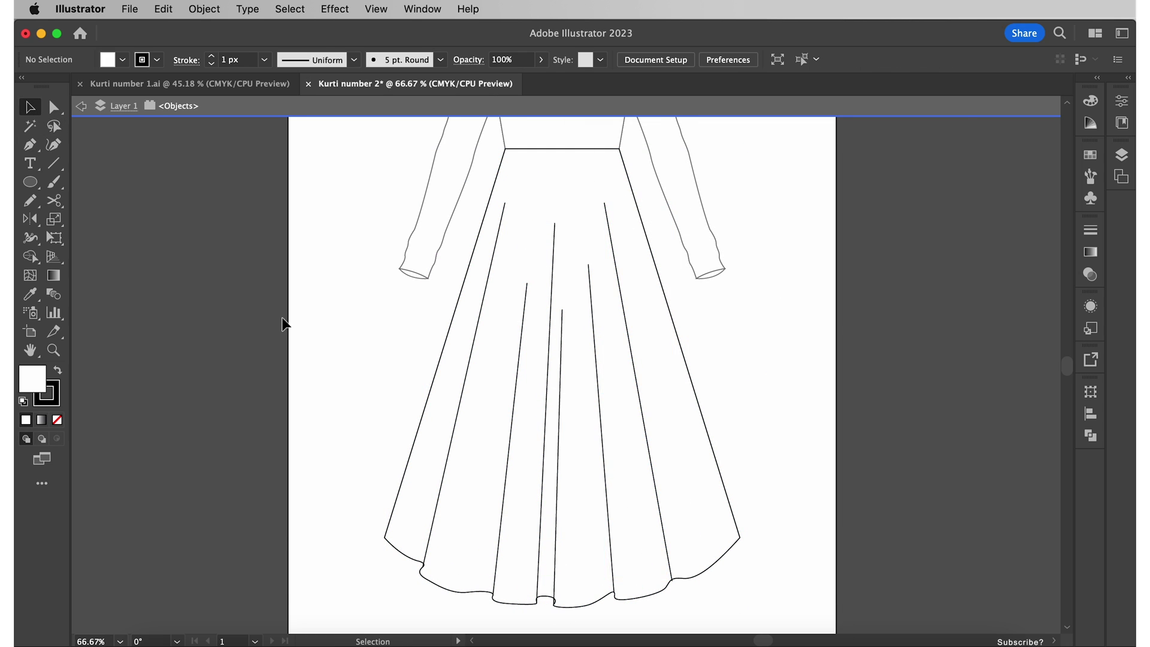
key("super+plus")
key("super+plus")
key("super+plus")
left_click(516, 377)
scroll(794, 385, "up", 5)
left_click(291, 321, "shift")
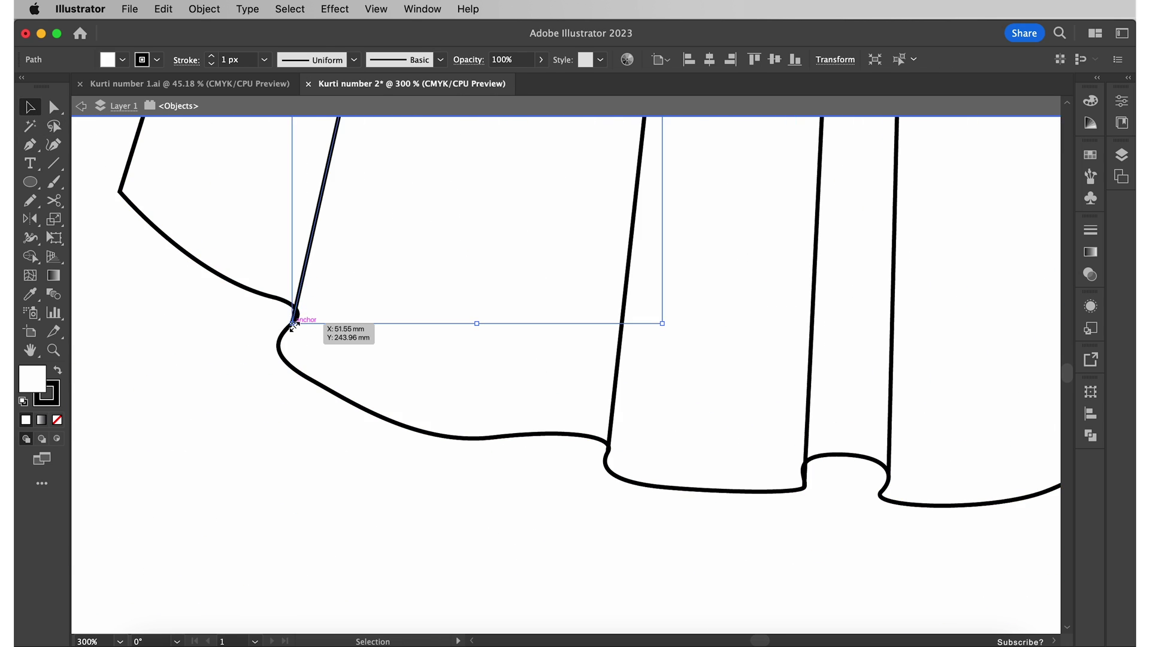
key("super+minus")
key("super+minus")
left_click(525, 368, "shift")
left_click(315, 59)
left_click(306, 144)
left_click(213, 385)
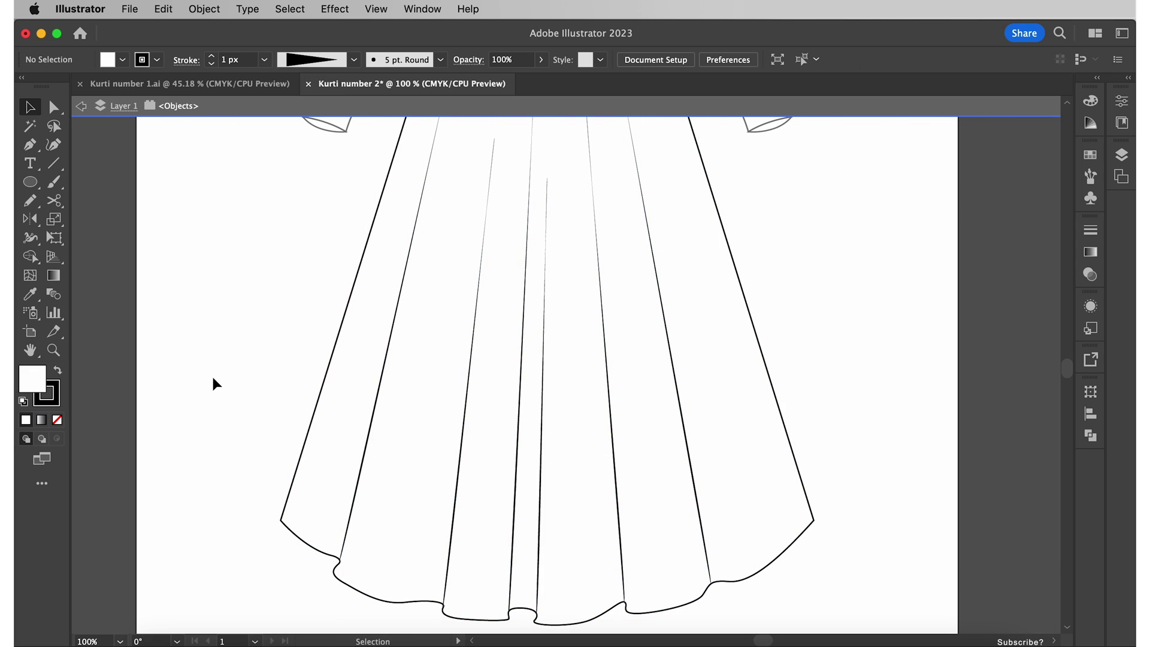
Step: Pen a curled fold return where the left fold line meets the hem
key("super+plus")
key("super+plus")
key("super+plus")
key("p")
left_click(213, 239)
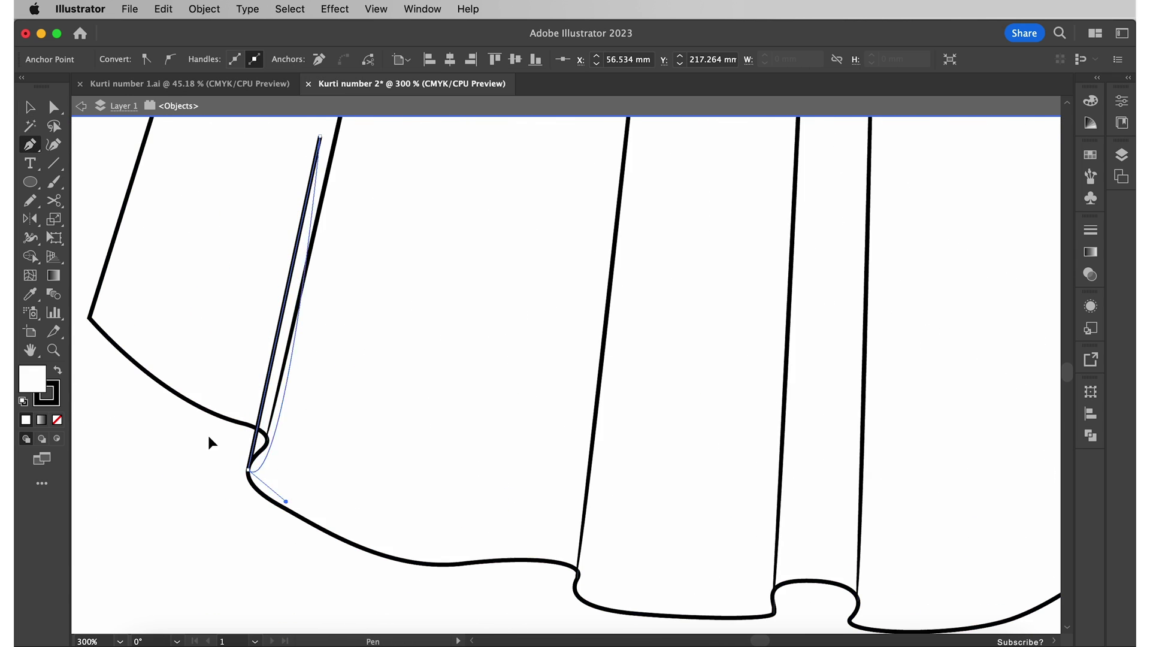
left_click(208, 441)
scroll(616, 551, "right", 3)
left_click(681, 566)
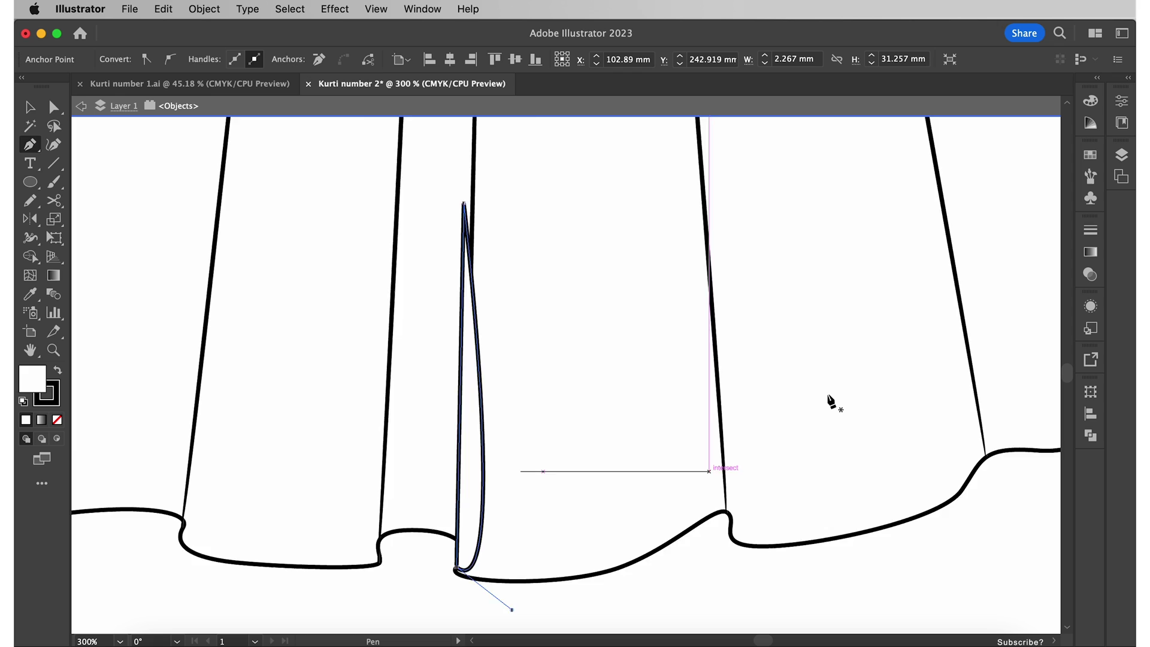
scroll(829, 398, "left", 3)
Step: Send the curled fold curve behind the skirt and fit the dress in view
key("v")
left_click(219, 258)
left_click(778, 270, "shift")
right_click(788, 182)
left_click(974, 605)
left_click(707, 587)
key("super+0")
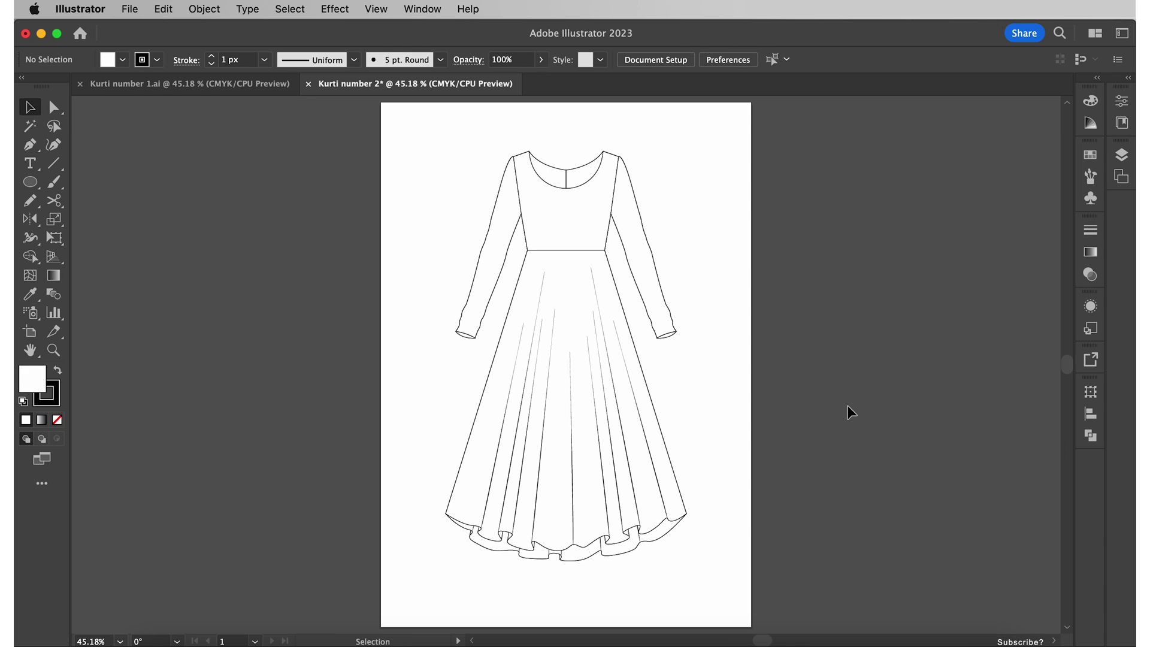
Step: Isolate the bodice path and zoom in on the neckline
key("a")
left_click(588, 226)
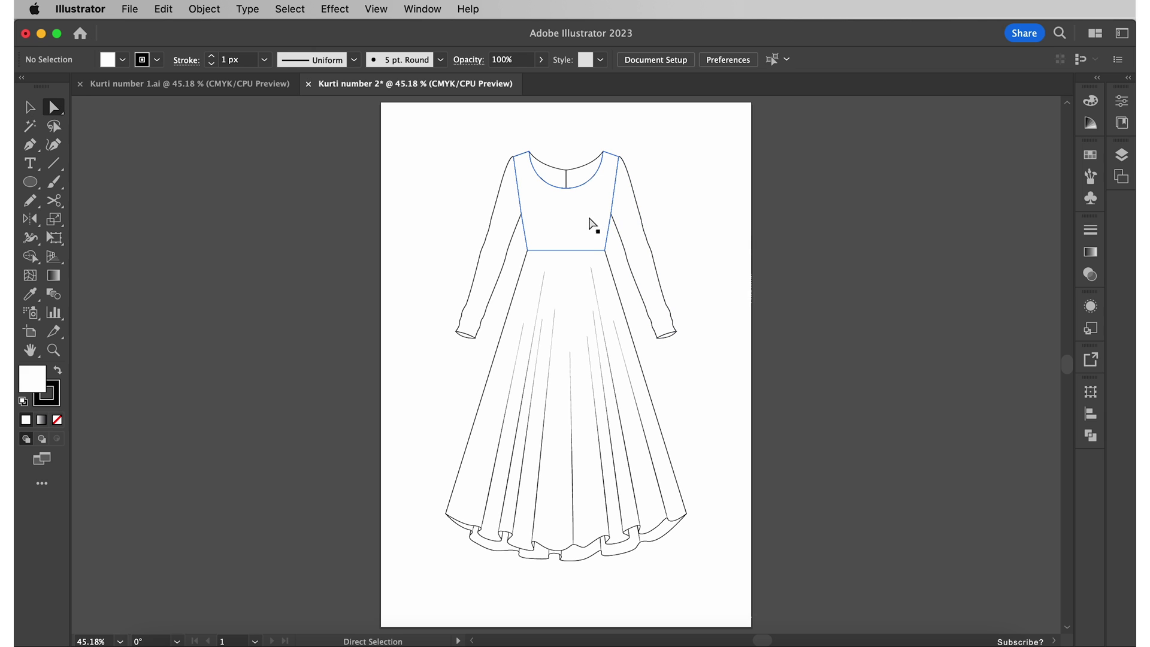
right_click(562, 216)
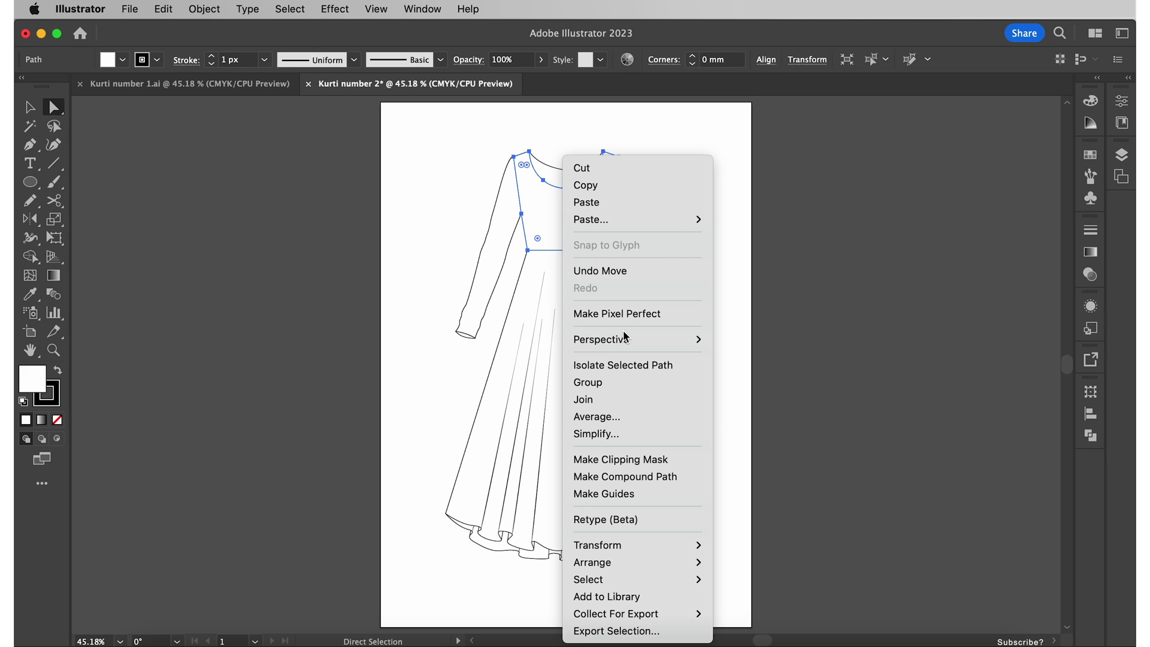
left_click(625, 365)
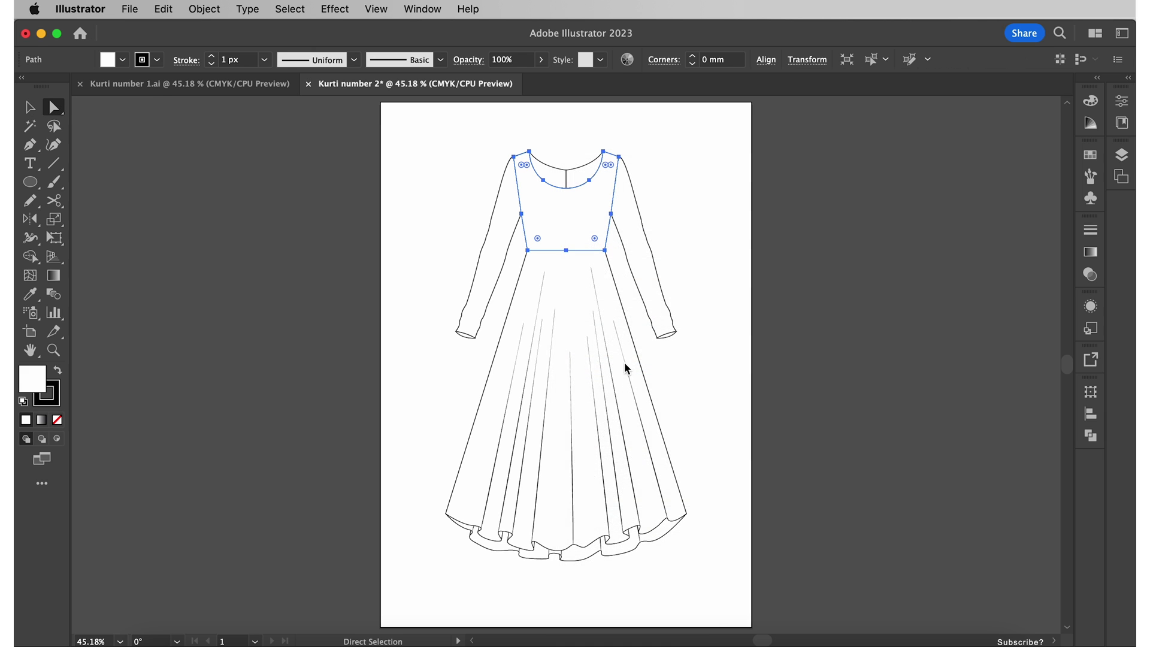
left_click(710, 200)
scroll(709, 194, "up", 2)
key("super+equal")
key("super+equal")
key("super+equal")
key("super+equal")
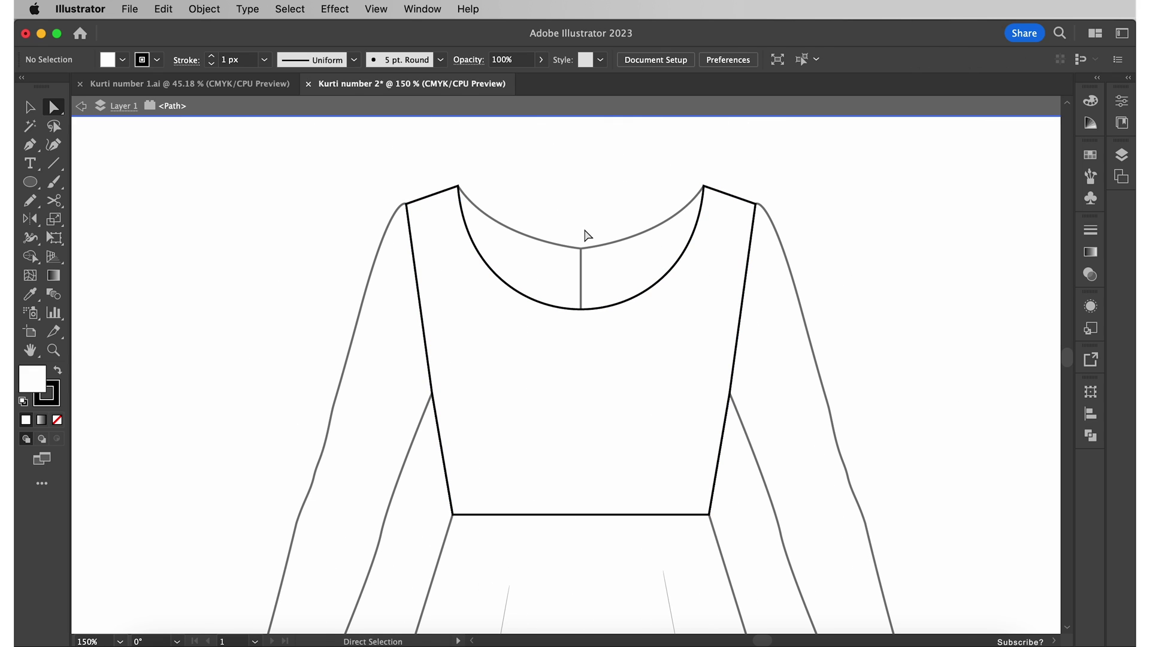
Step: Duplicate the neckline curve, nudge the copy down, and make it dashed
left_click_drag(475, 172, 693, 329)
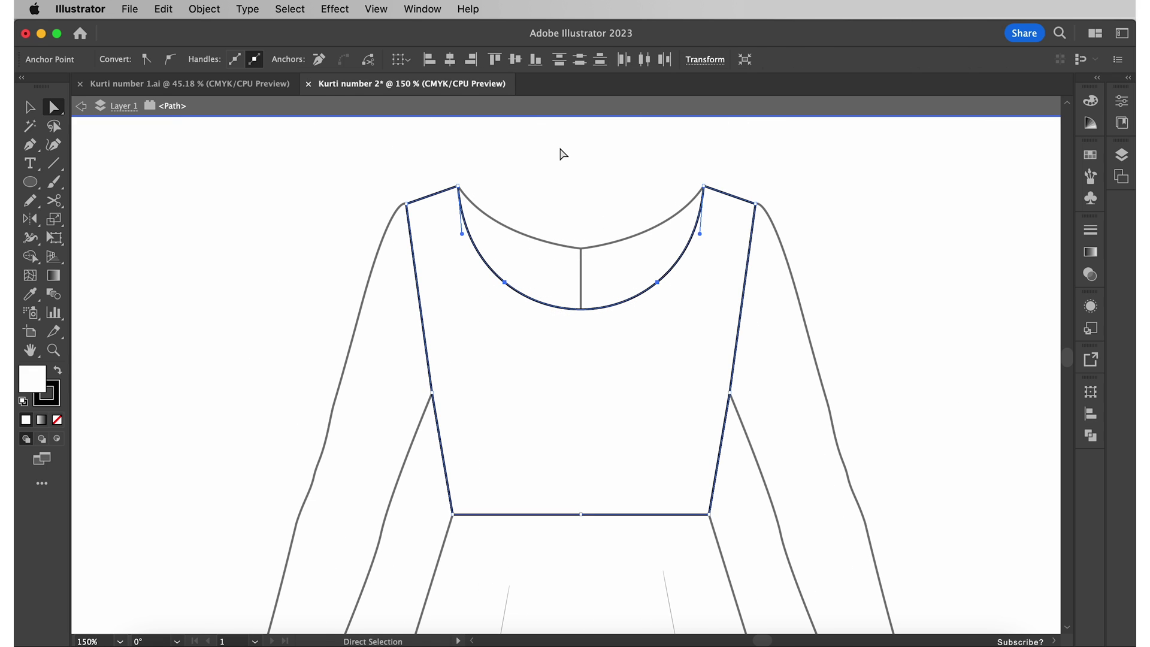
key("a")
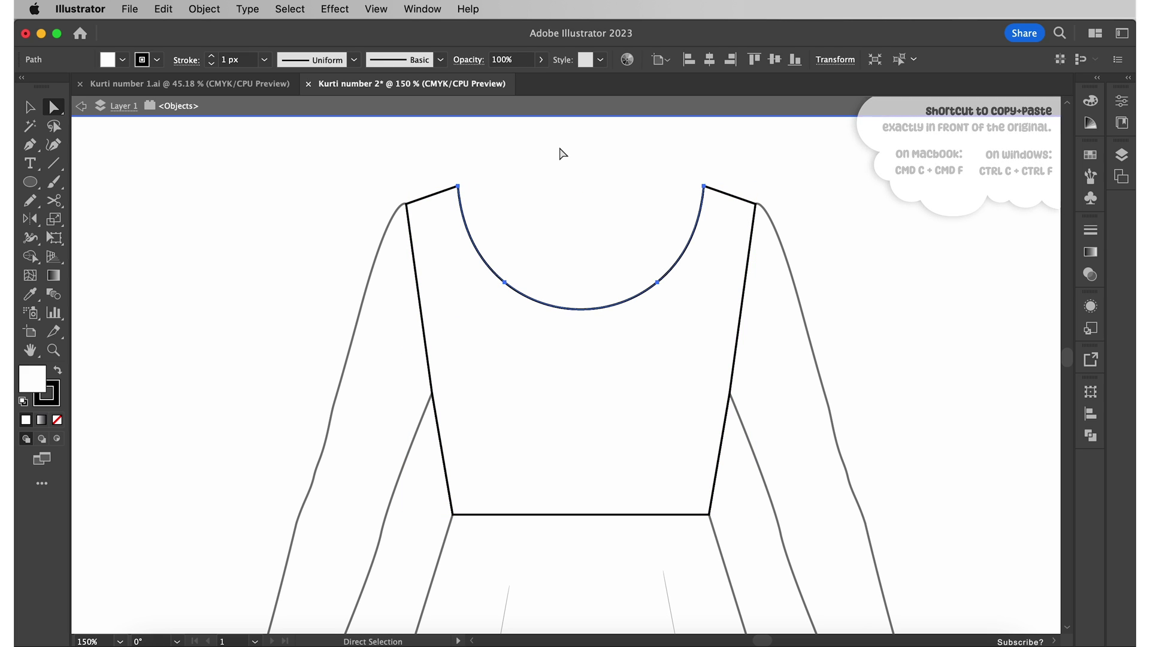
key("Down")
key("Down")
key("Down")
key("Down")
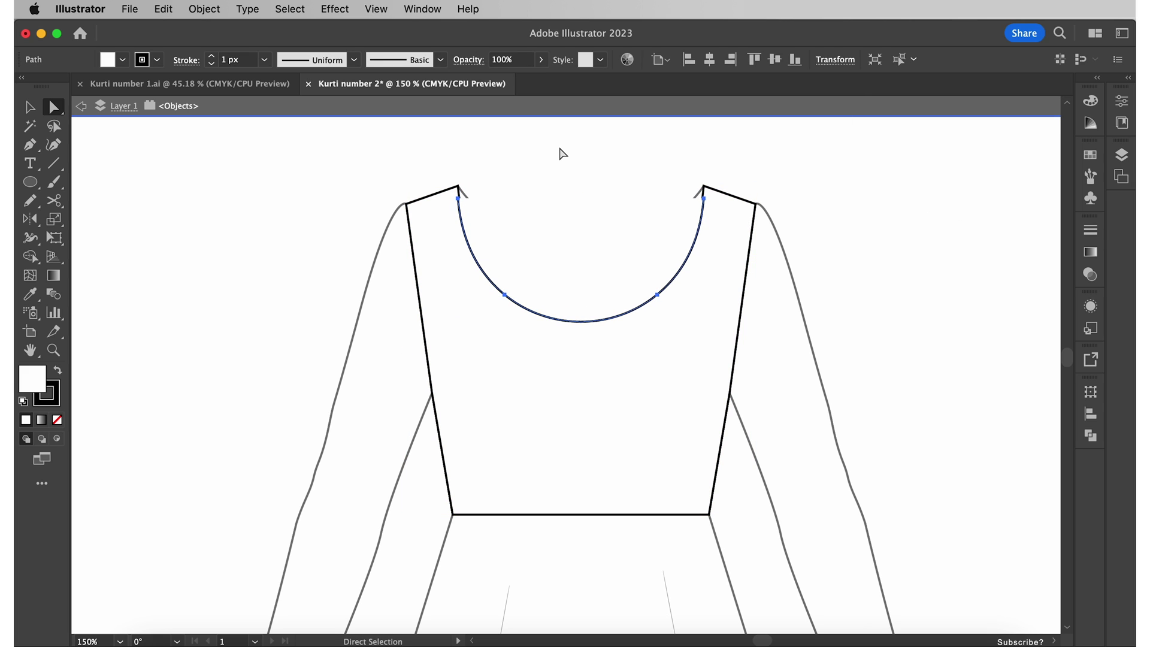
key("Down")
key("Down")
key("Down")
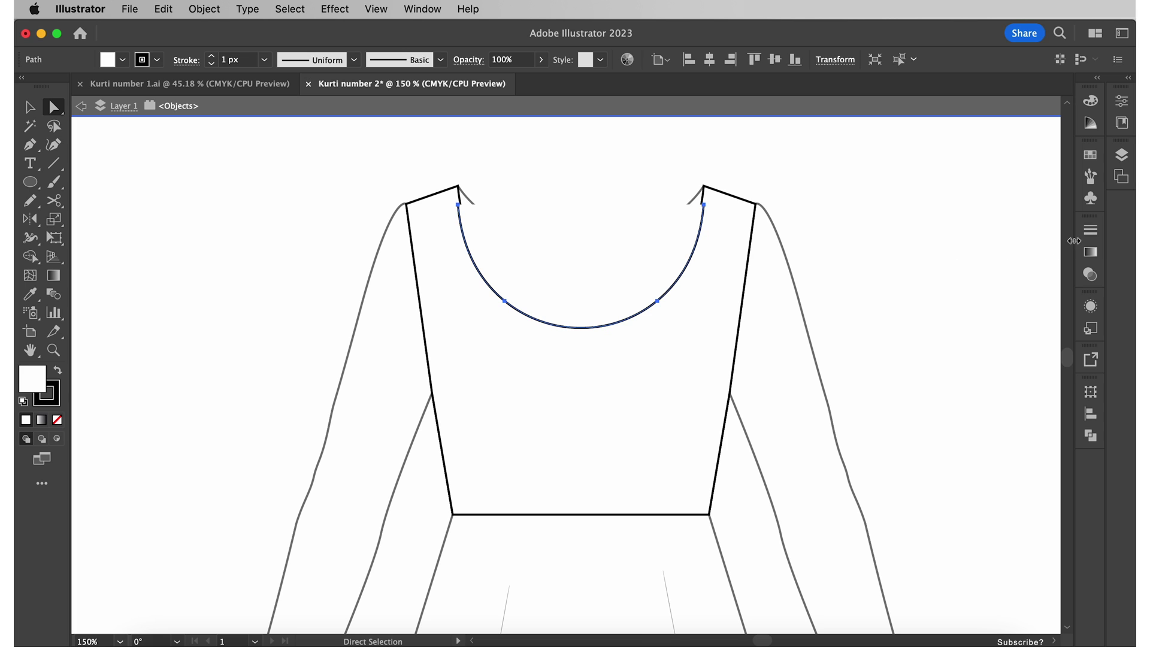
left_click(1094, 232)
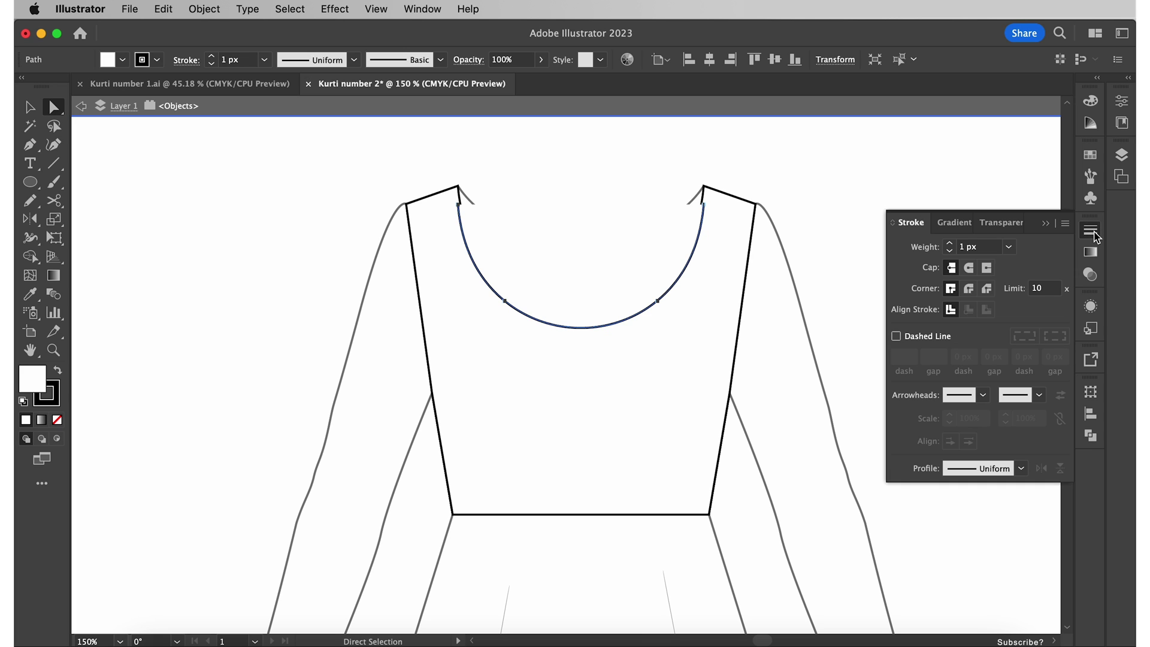
left_click(895, 336)
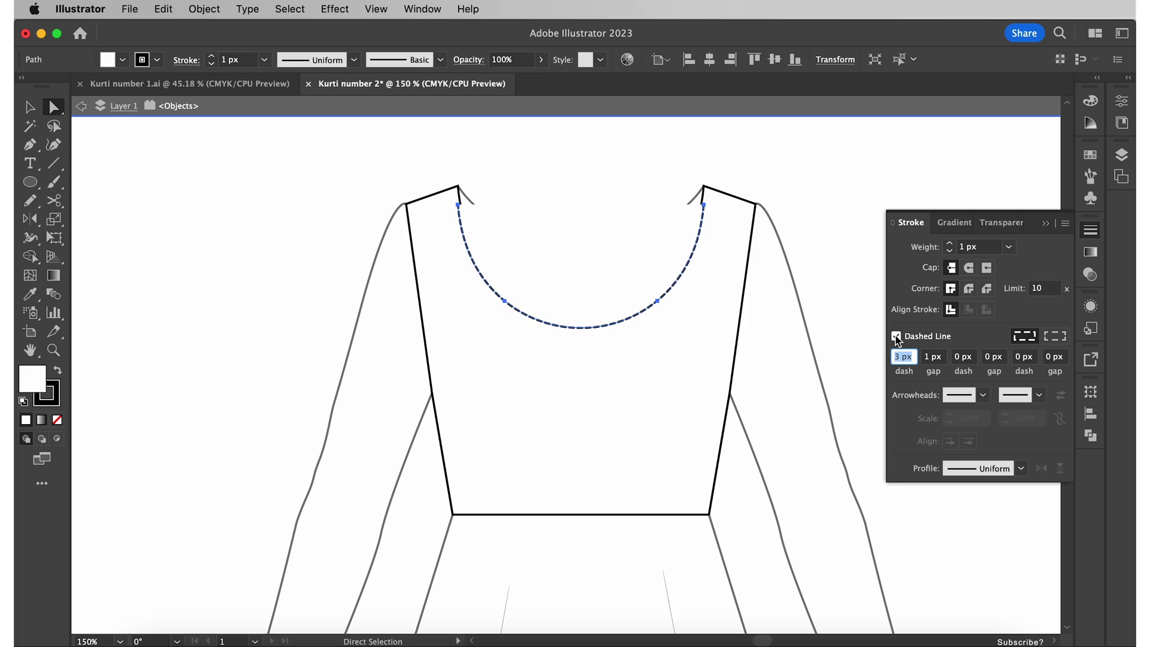
left_click(1092, 231)
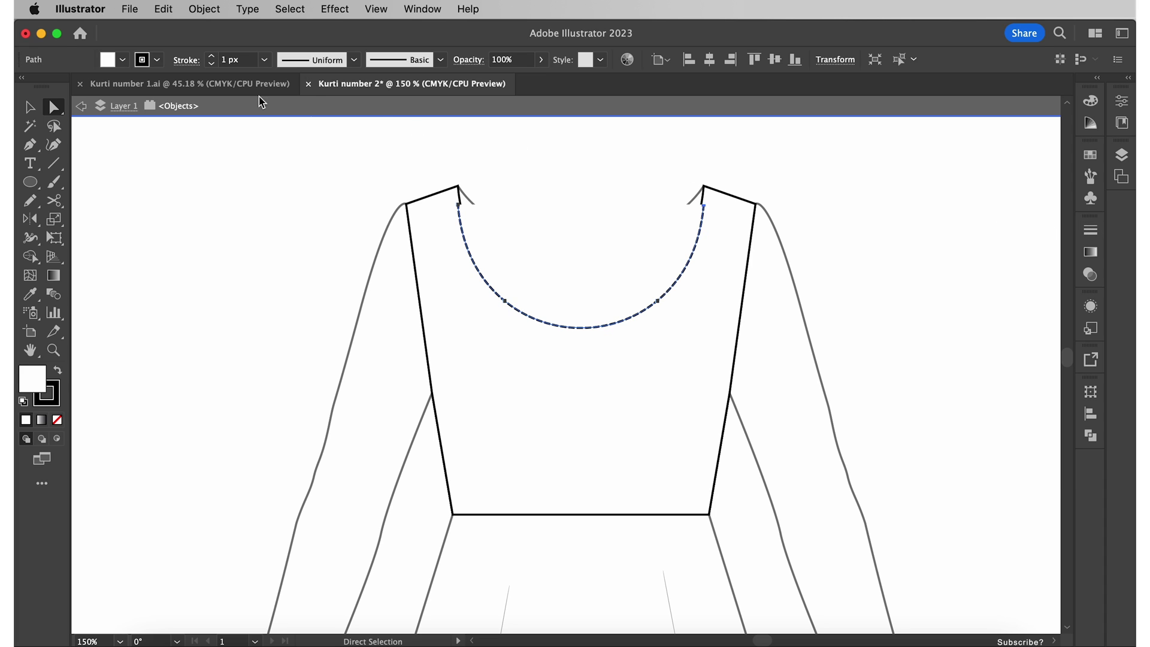
Step: Set the dashed neckline's fill to None and stretch it to both shoulders
left_click(123, 60)
left_click(27, 89)
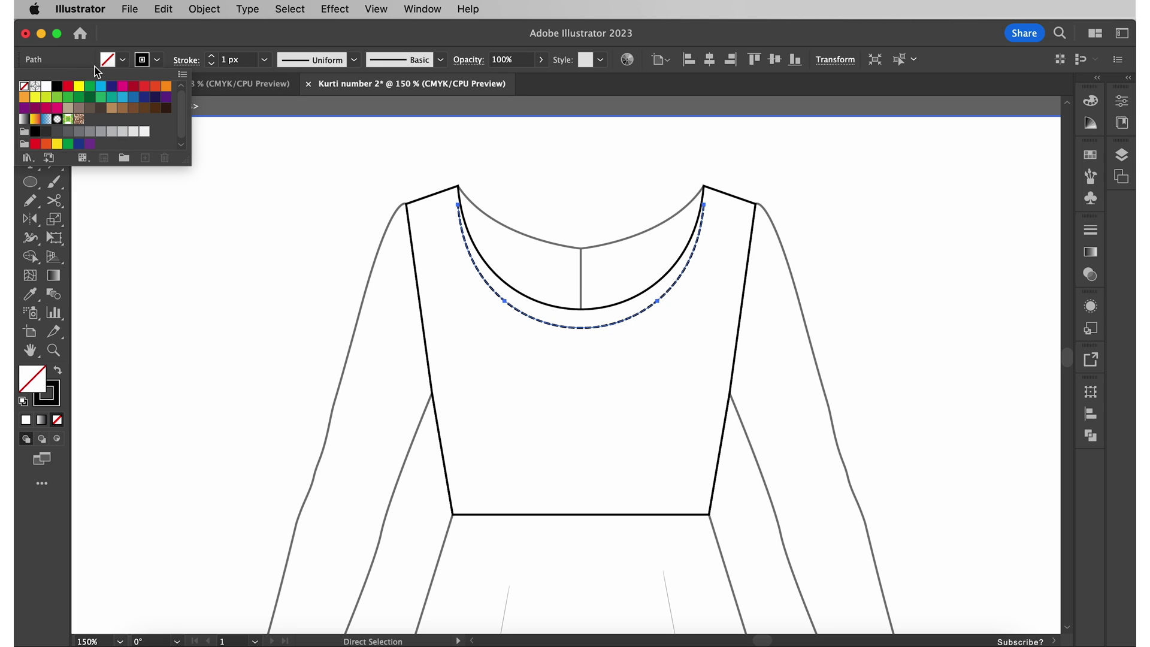
left_click(122, 59)
left_click(29, 108)
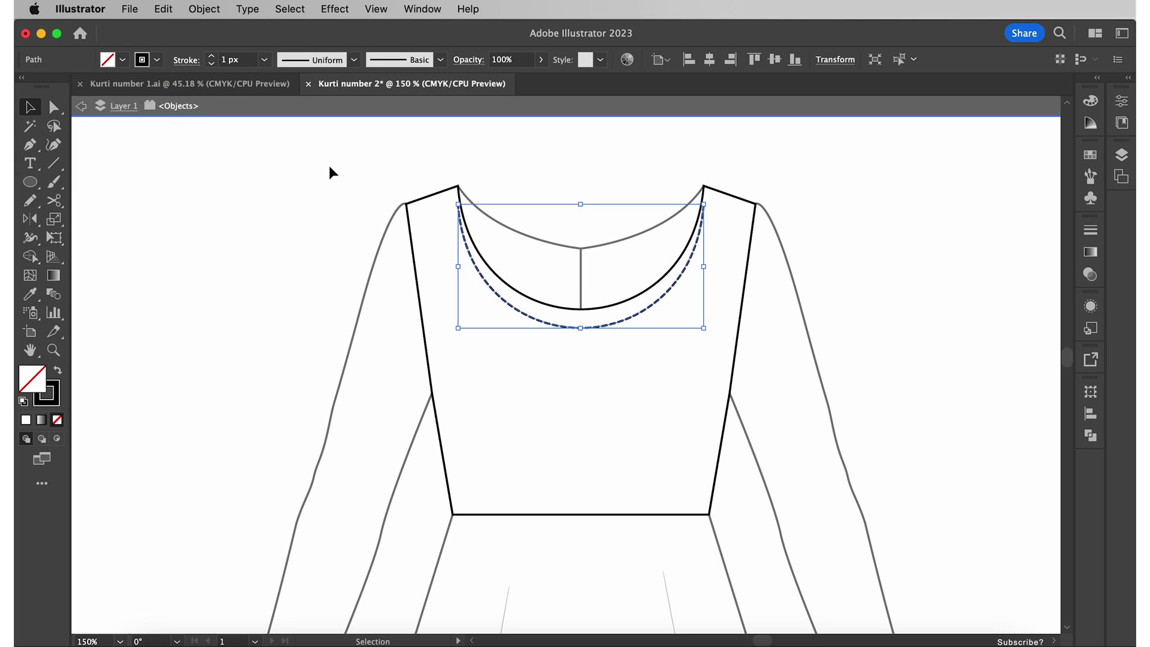
left_click_drag(458, 204, 450, 190)
left_click_drag(704, 189, 712, 187)
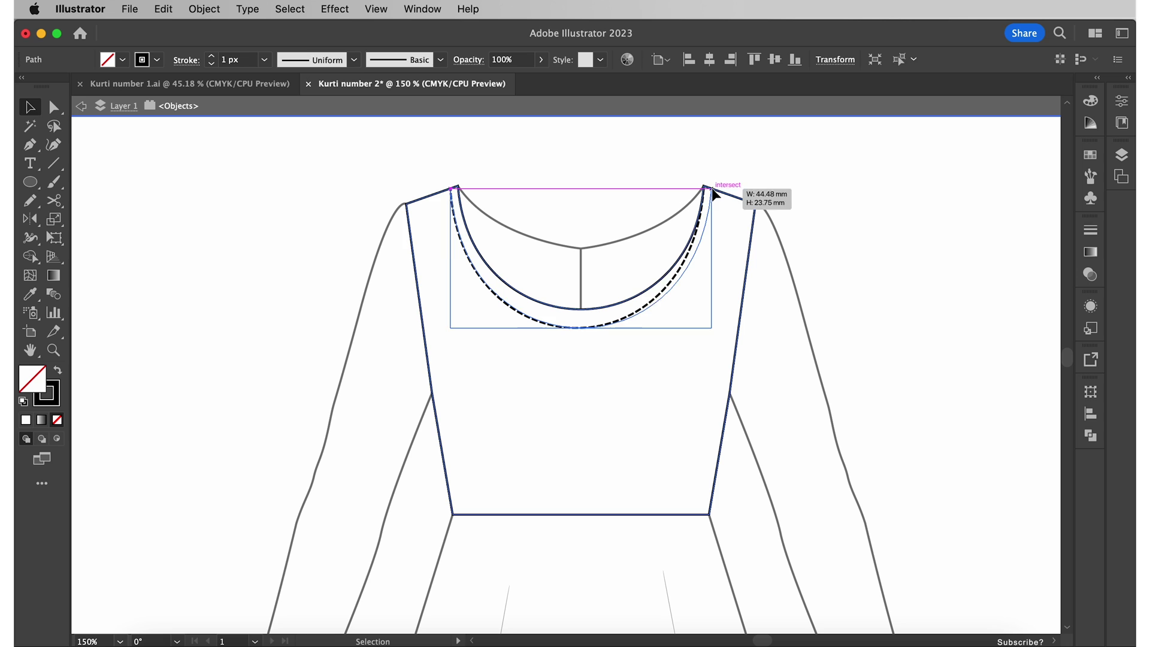
left_click_drag(581, 327, 581, 318)
Step: Isolate the right bodice path and select its centre front edge segment
left_click(859, 282)
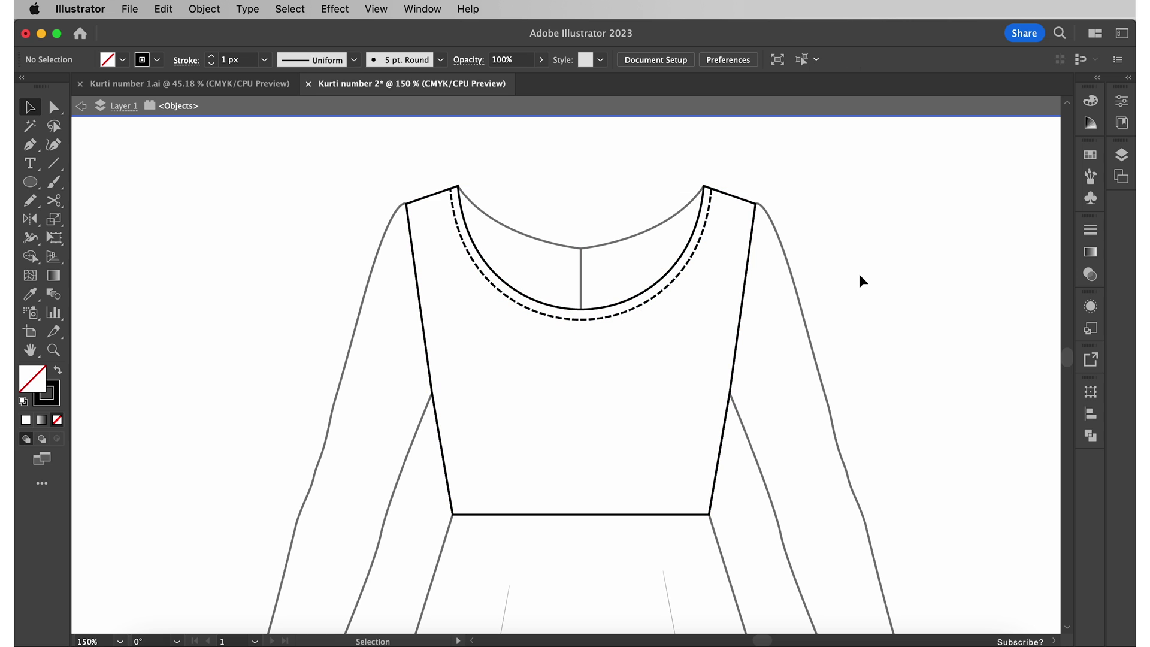
double_click(860, 282)
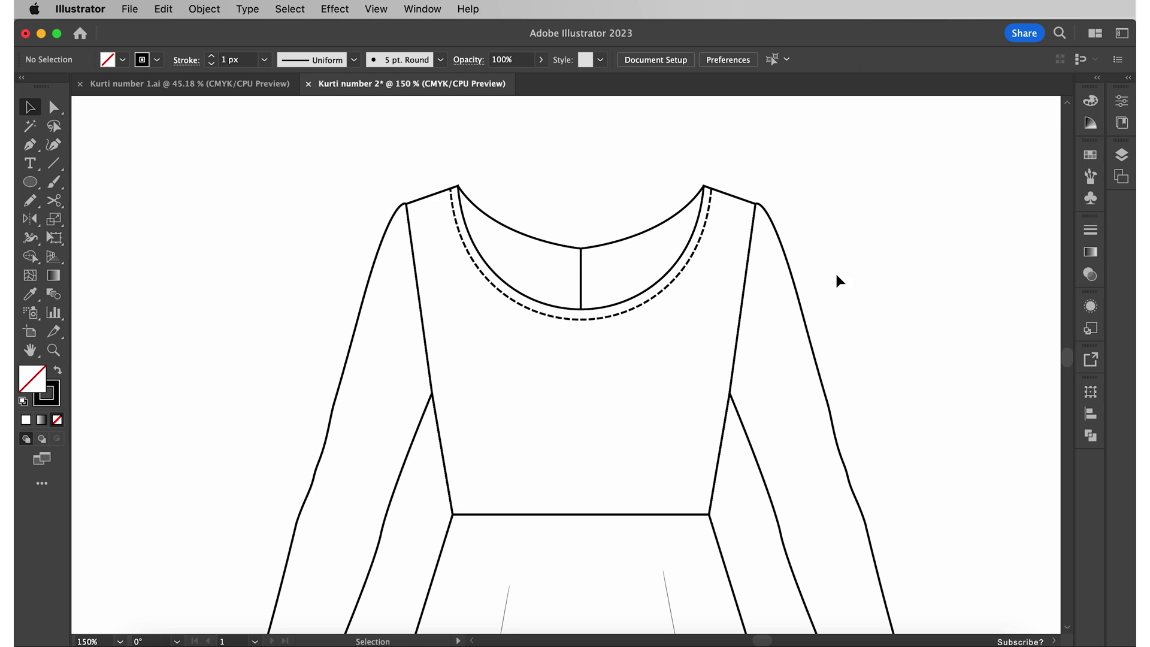
left_click(622, 268)
right_click(622, 268)
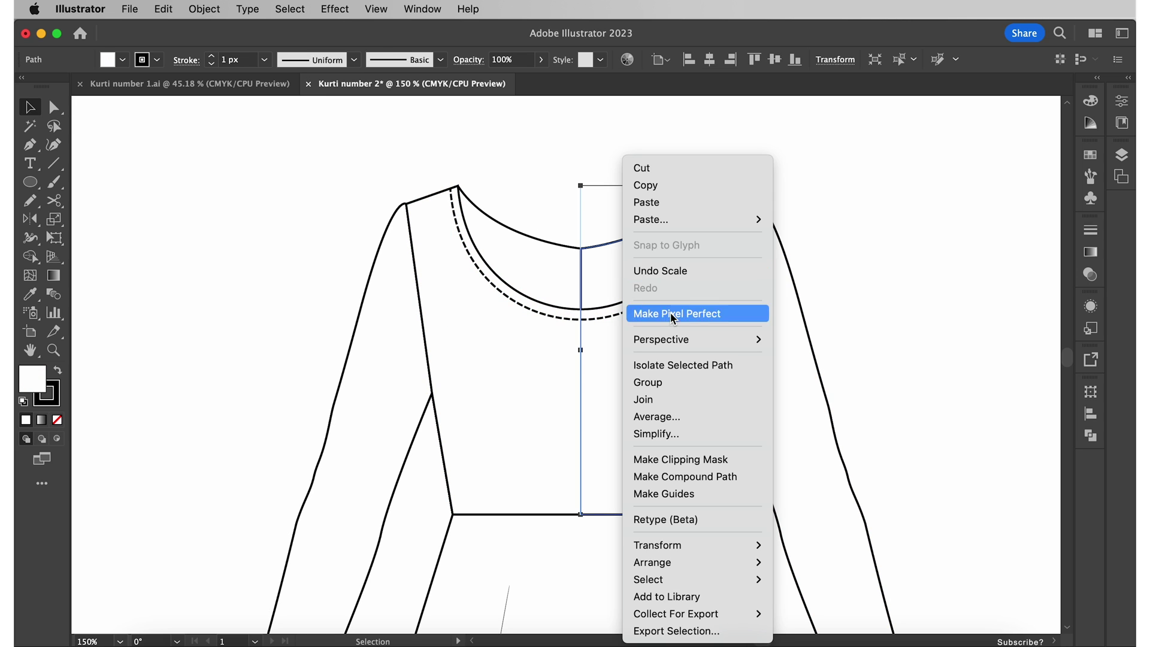
left_click(672, 366)
left_click(539, 380)
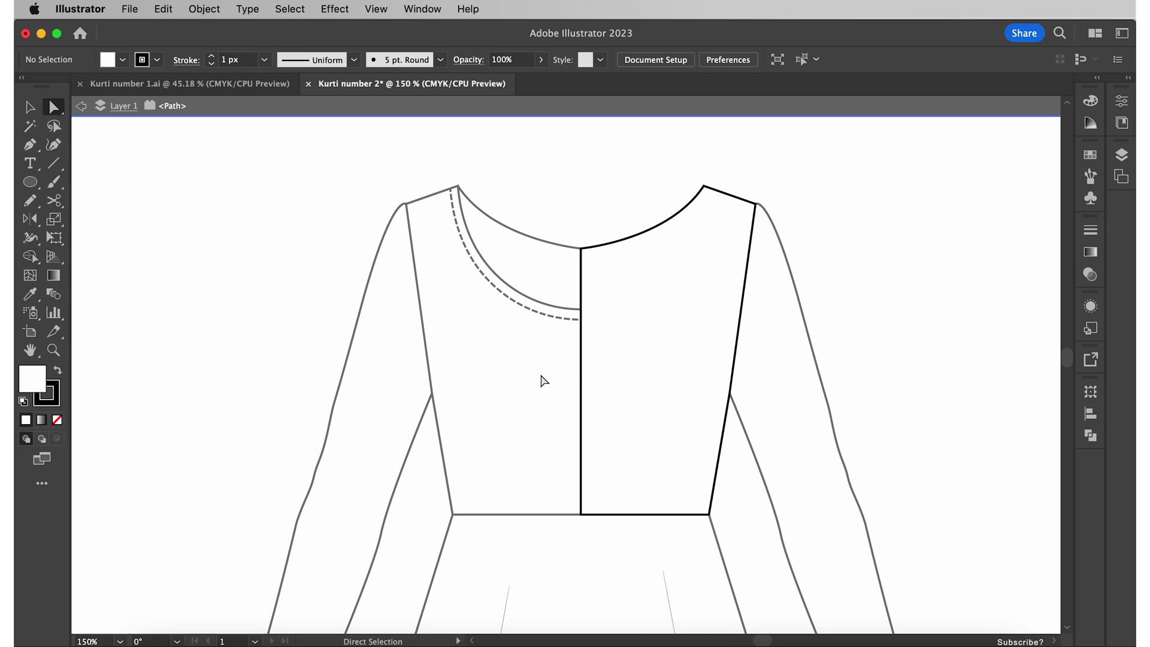
key("a")
left_click_drag(540, 372, 600, 402)
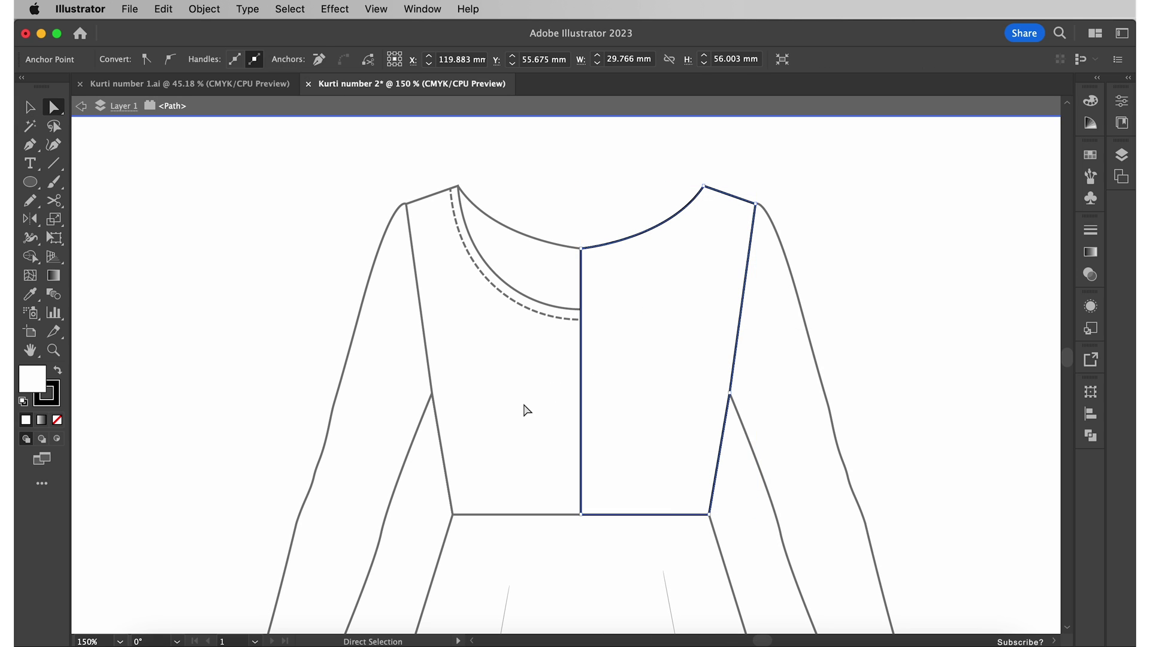
Step: Duplicate the centre front segment in place, nudge it right, and give it the dashed style
key("ctrl+c")
key("ctrl+f")
key("Right")
key("Right")
key("Right")
key("Right")
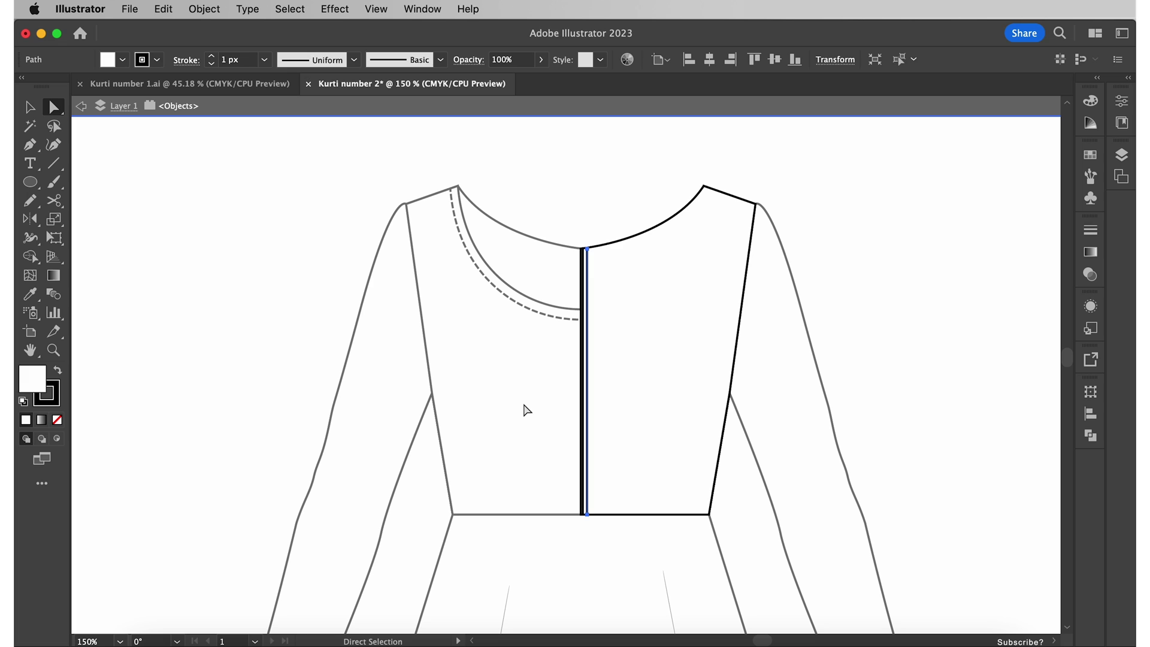
key("Right")
key("Right")
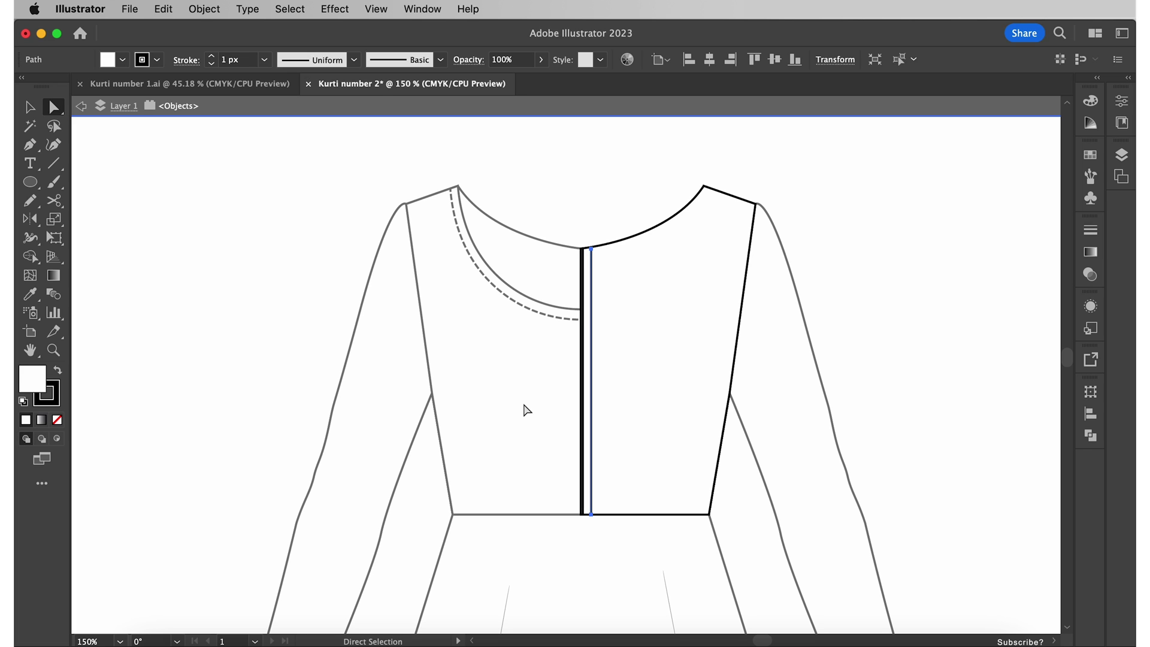
left_click(584, 405)
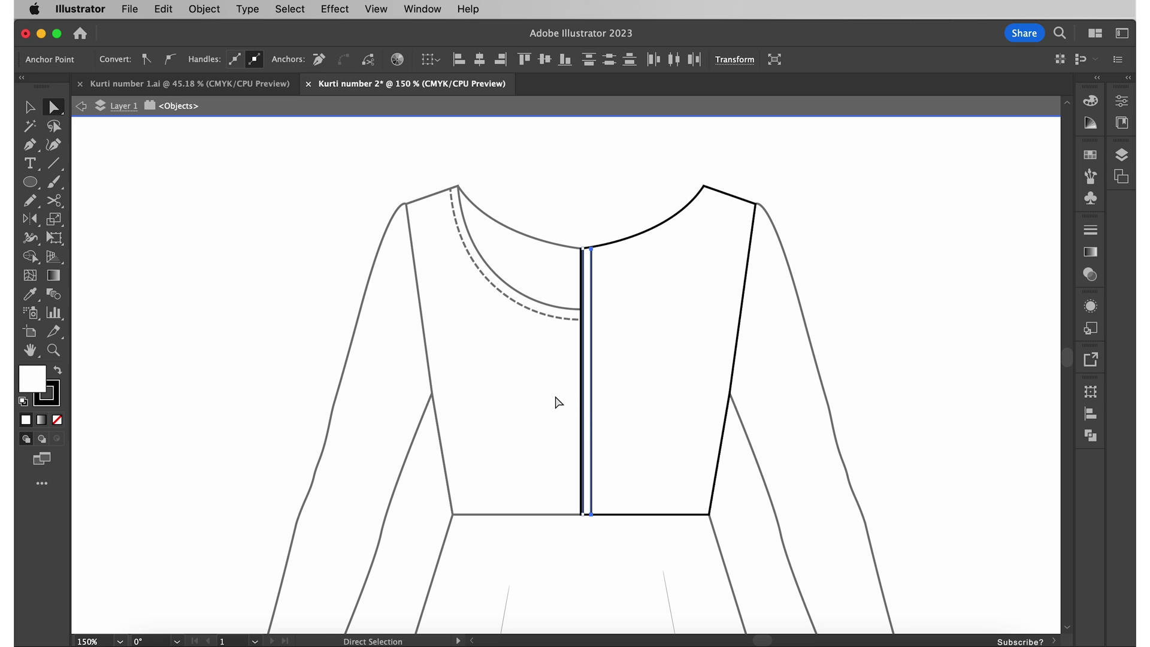
key("i")
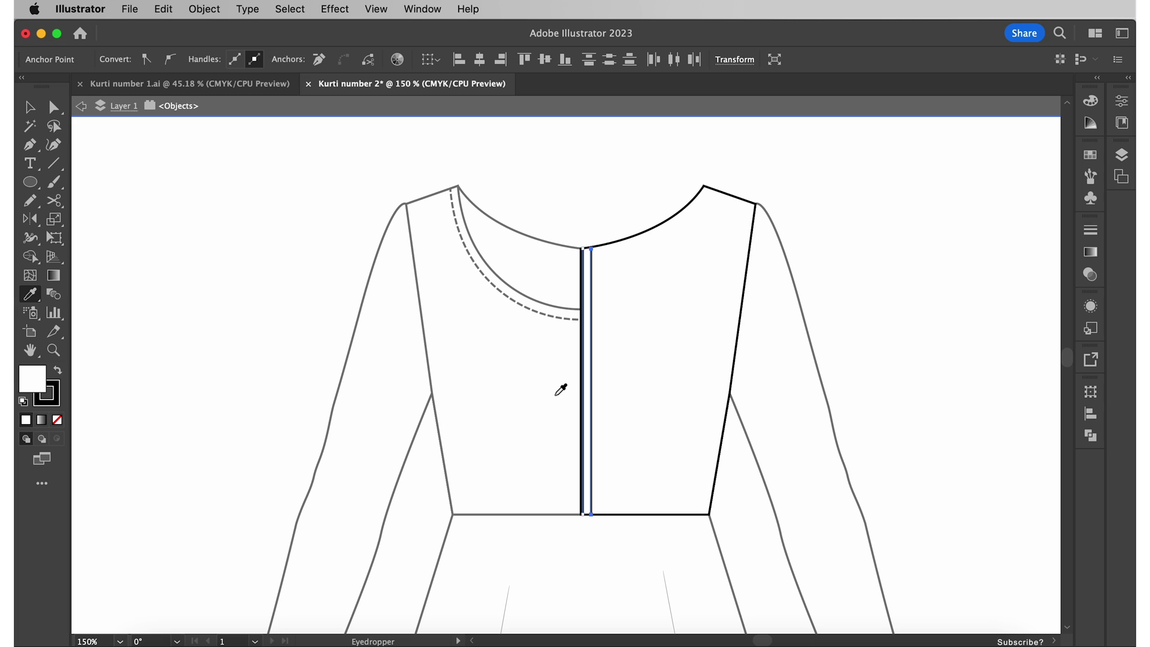
left_click(553, 315)
Step: Nudge the right neckline curve down, set it to no fill, and apply the dashed stitch style
key("a")
left_click(655, 250)
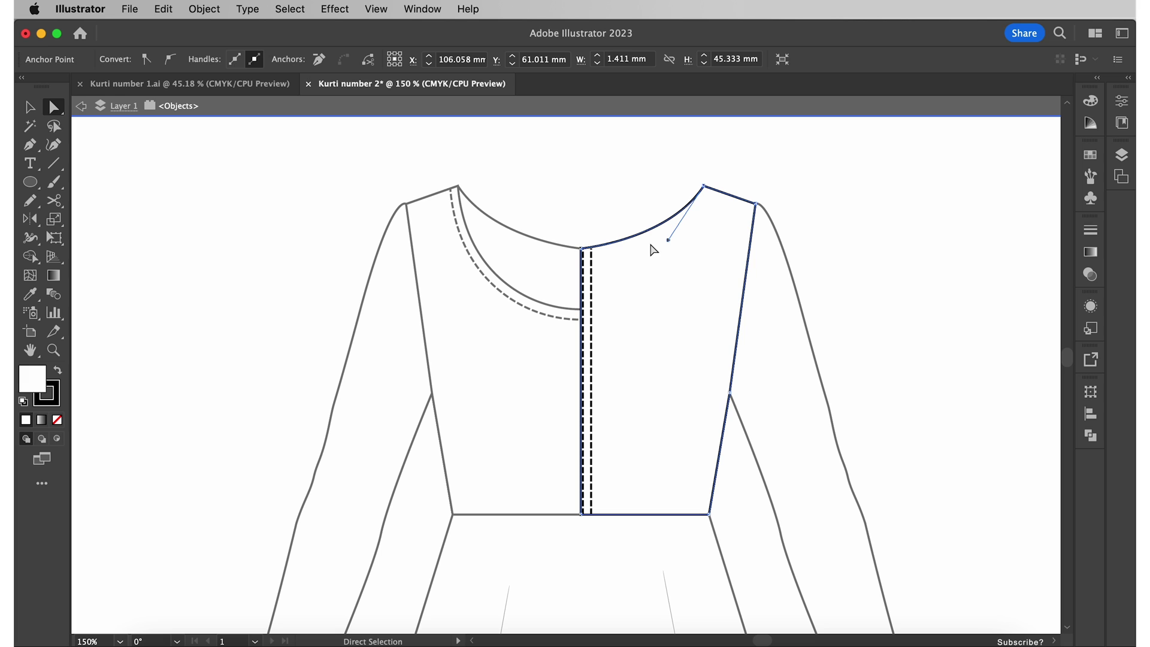
left_click_drag(637, 188, 641, 191)
key("Down")
key("Down")
key("Down")
key("Down")
key("Down")
key("Down")
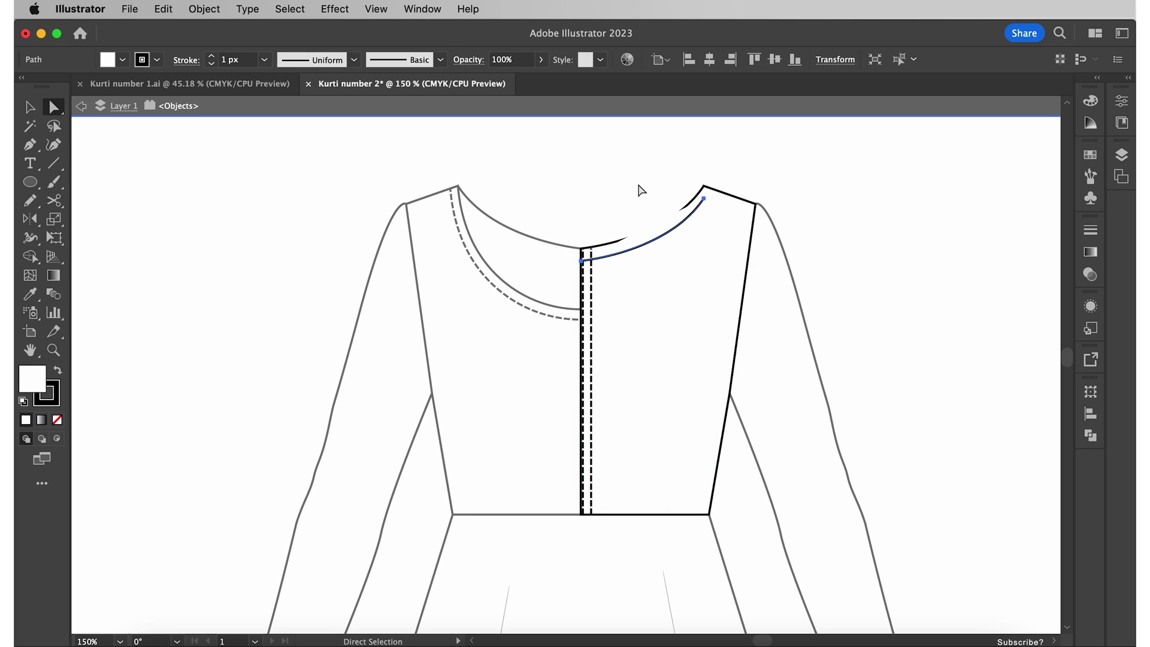
left_click(1090, 154)
left_click(898, 199)
key("v")
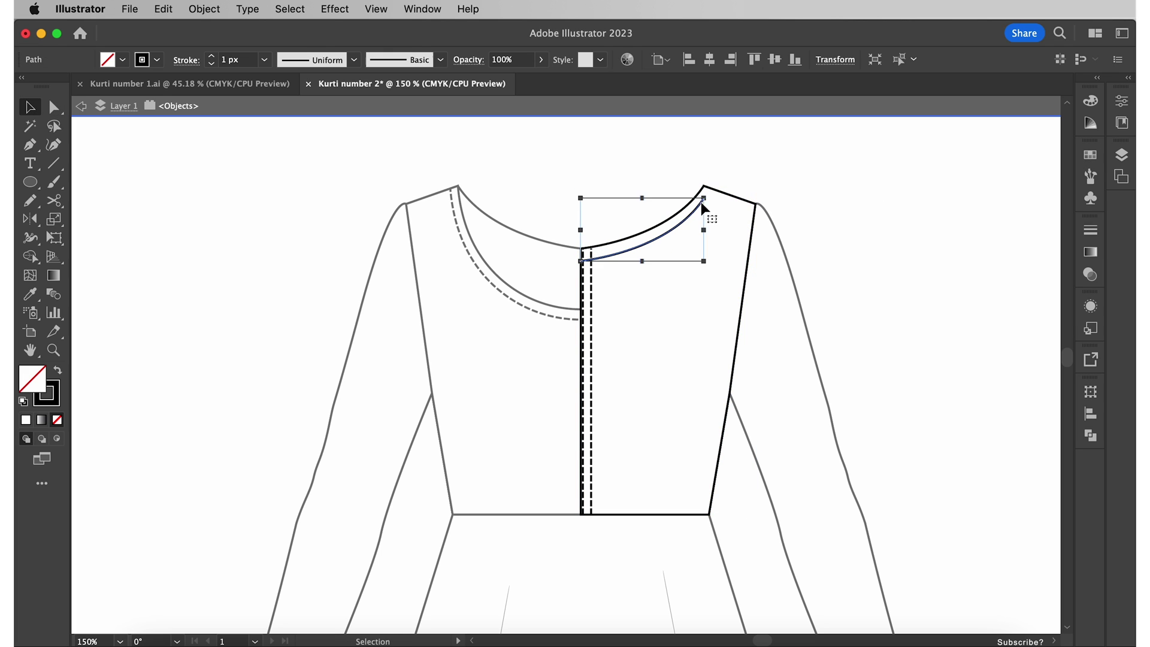
left_click(785, 187)
key("ctrl+z")
left_click(787, 173)
scroll(678, 180, "up", 4)
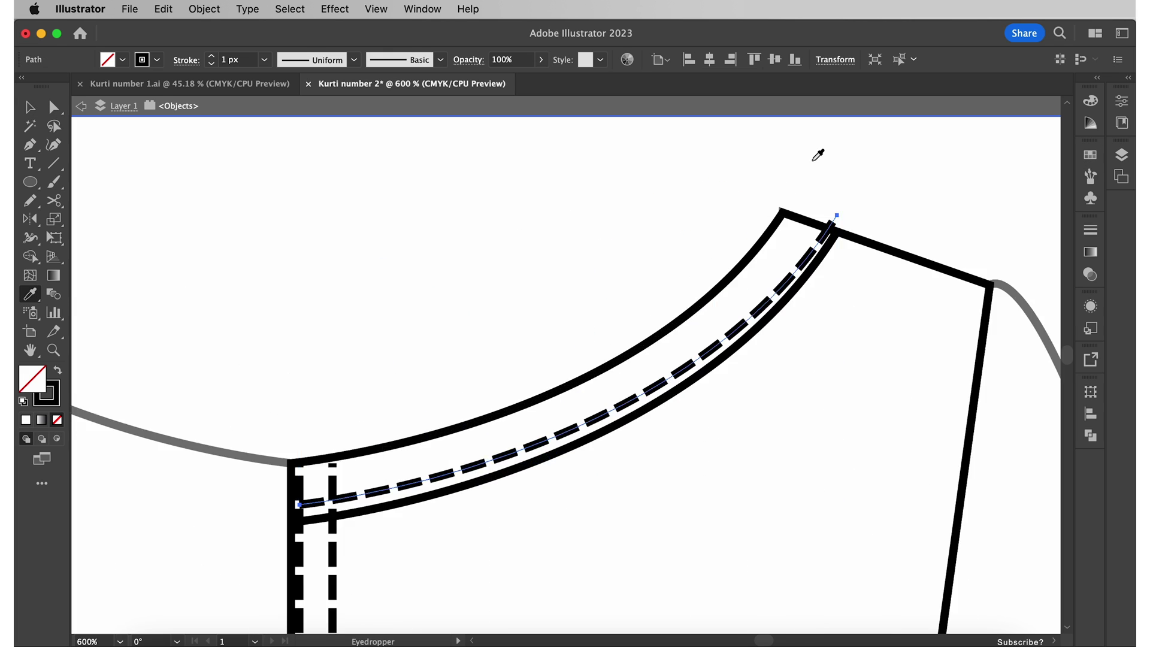
key("a")
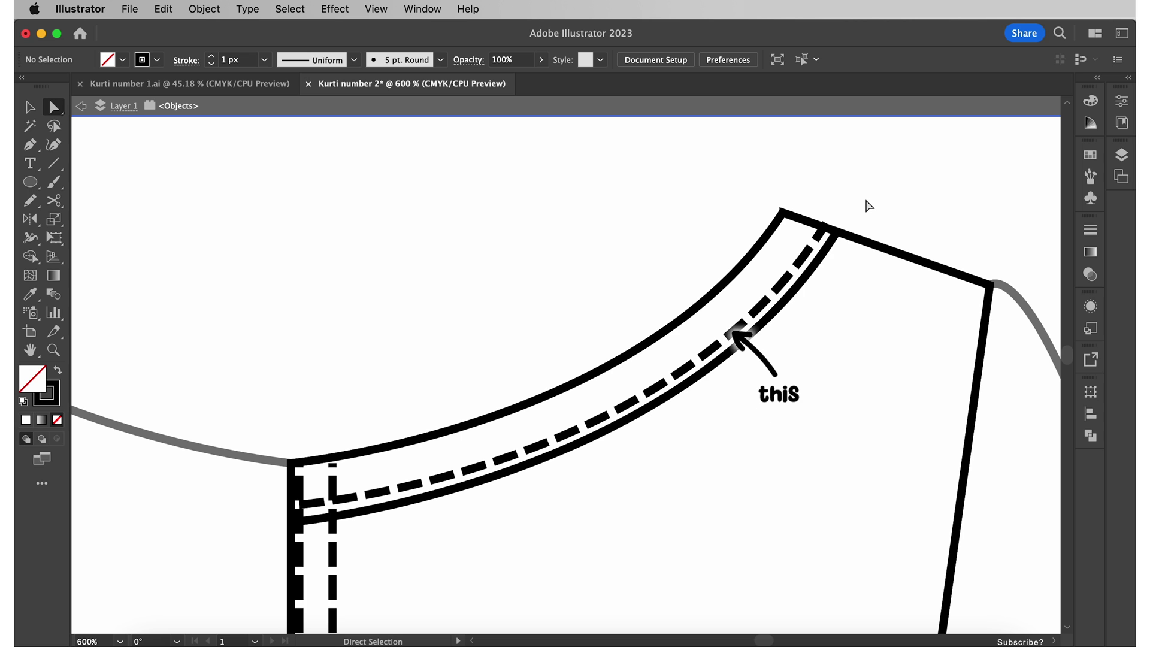
key("super+minus")
key("super+minus")
key("super+minus")
Step: Reflect a copy of the stitched right bodice half vertically and move it onto the left side
left_click(710, 256)
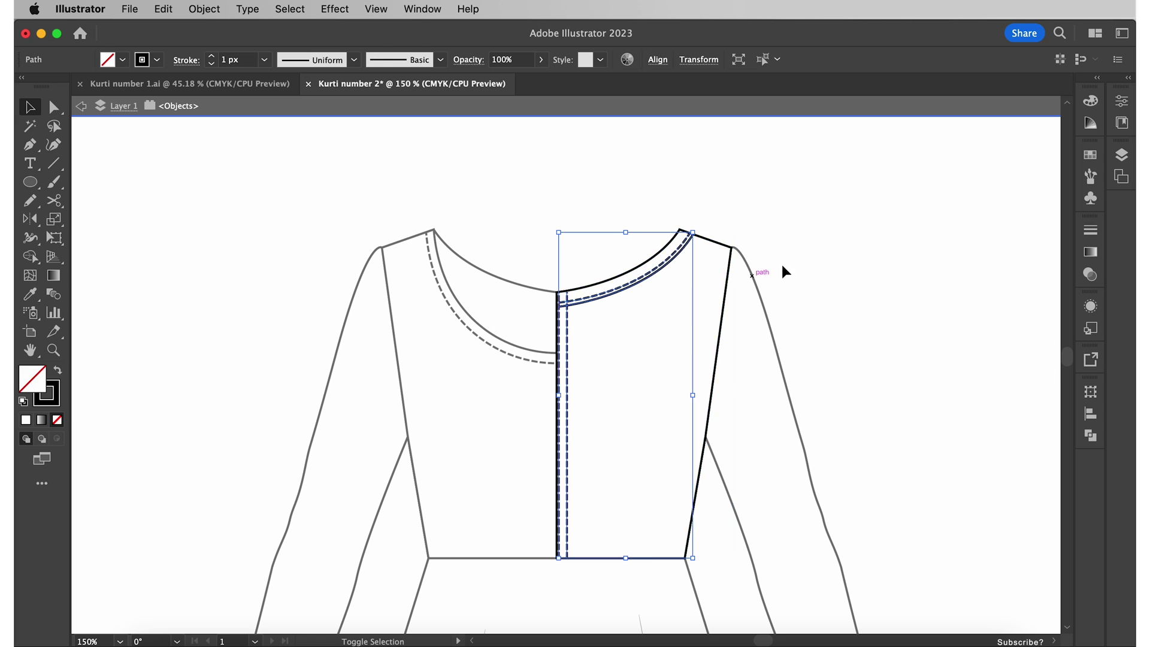
double_click(836, 243)
left_click(522, 306)
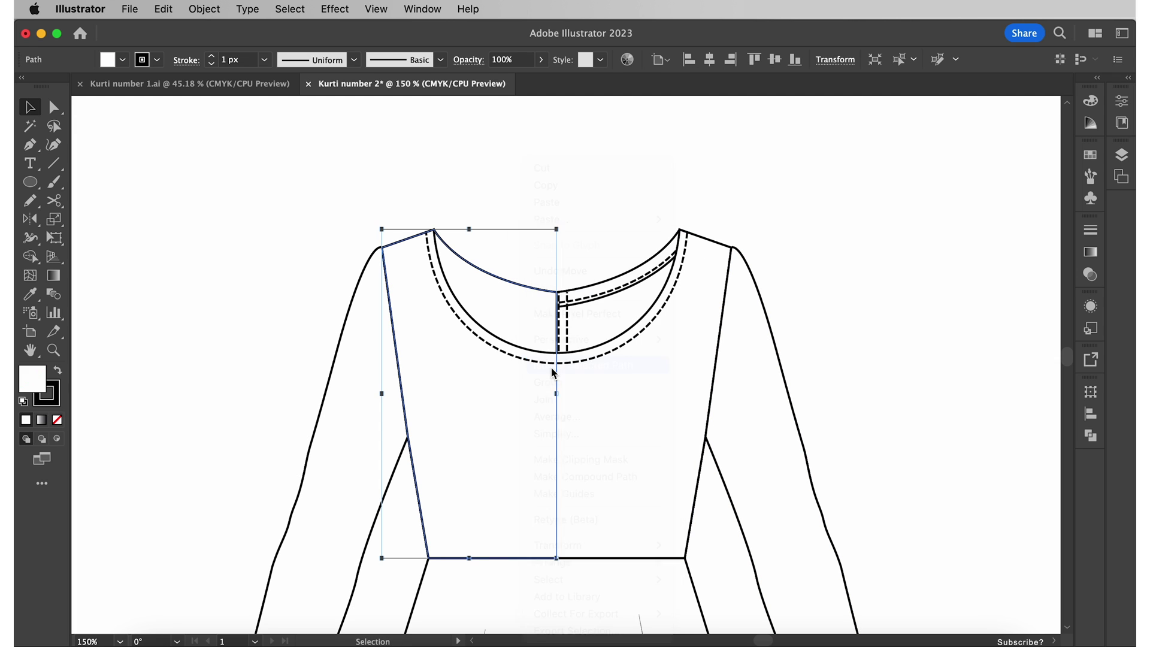
double_click(552, 372)
key("o")
key("Return")
left_click(488, 426)
left_click_drag(504, 431, 534, 438)
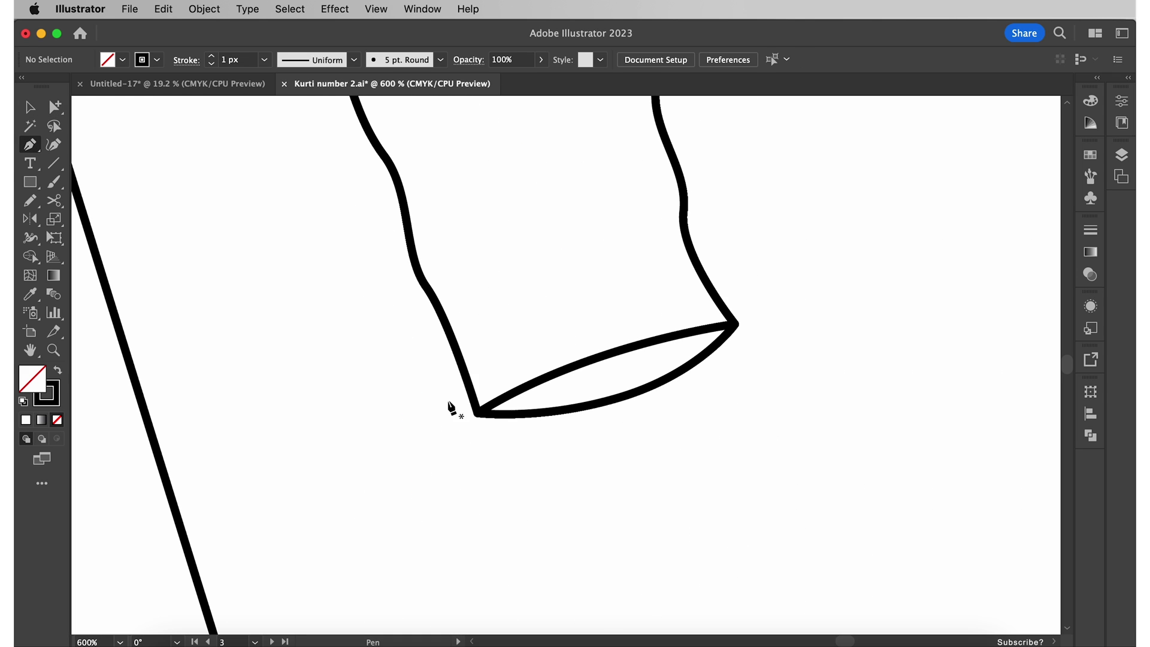
Step: Draw curved stitch lines across the sleeve cuff and inside the cuff opening
left_click(462, 366)
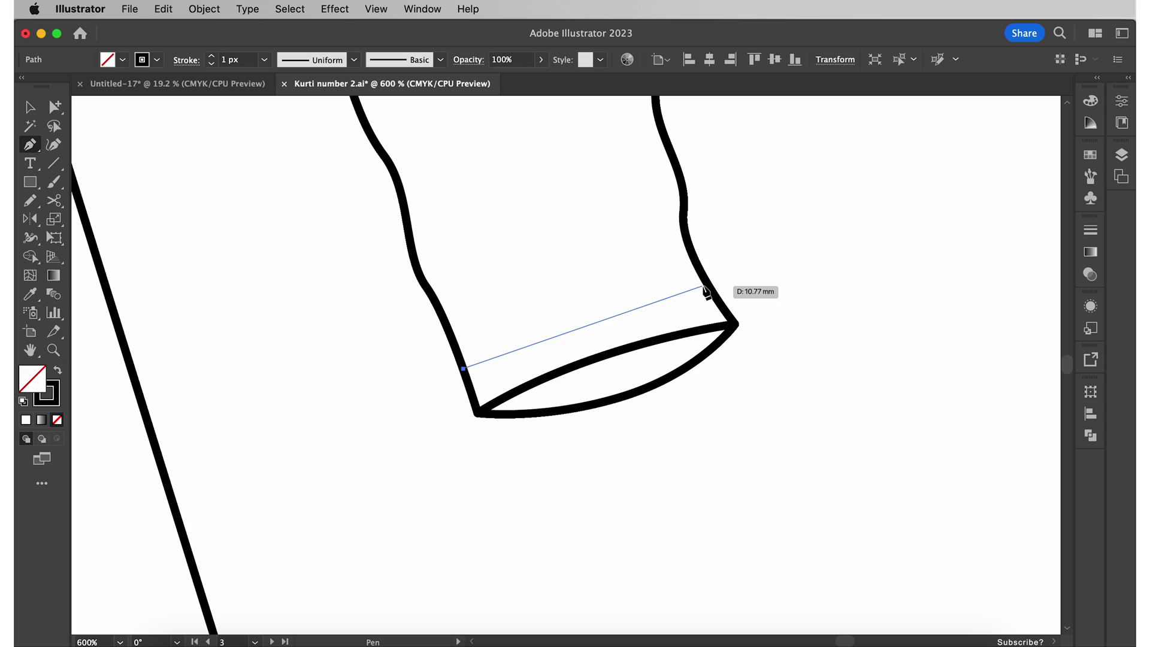
left_click_drag(705, 285, 868, 276)
key("Escape")
left_click(458, 351)
left_click_drag(697, 265, 862, 262)
left_click_drag(863, 312, 863, 312)
key("Escape")
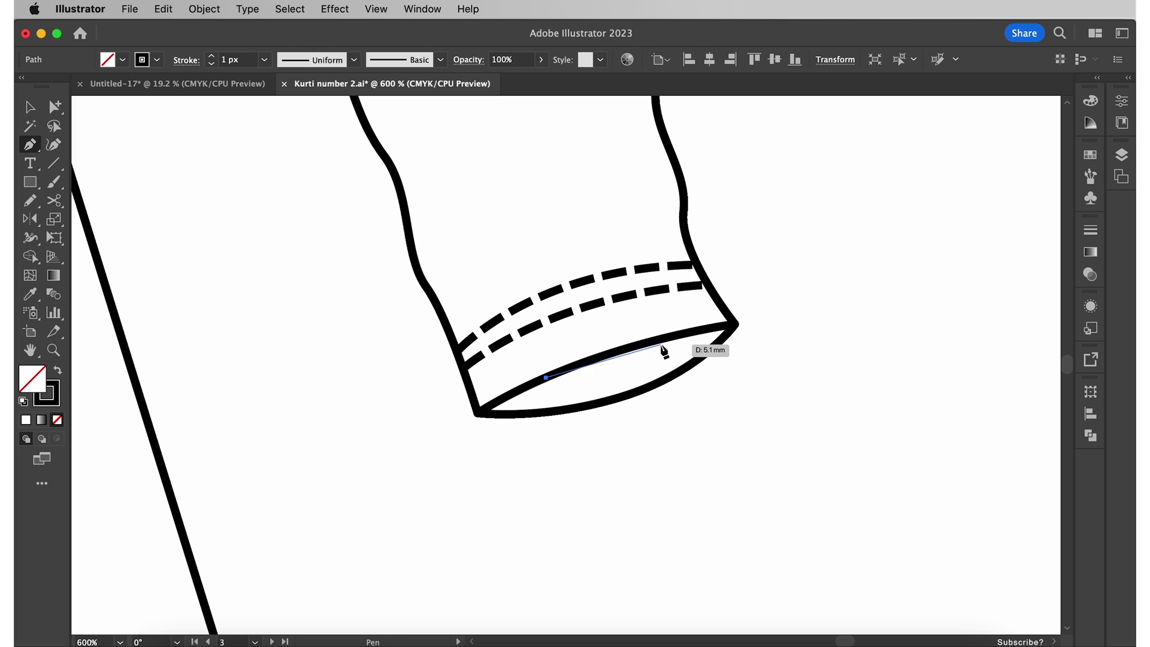
left_click(543, 379)
left_click_drag(664, 342, 707, 316)
Step: Move the dashed stitching into place on the sleeve cuff and view the whole artboard
key("v")
left_click(841, 322)
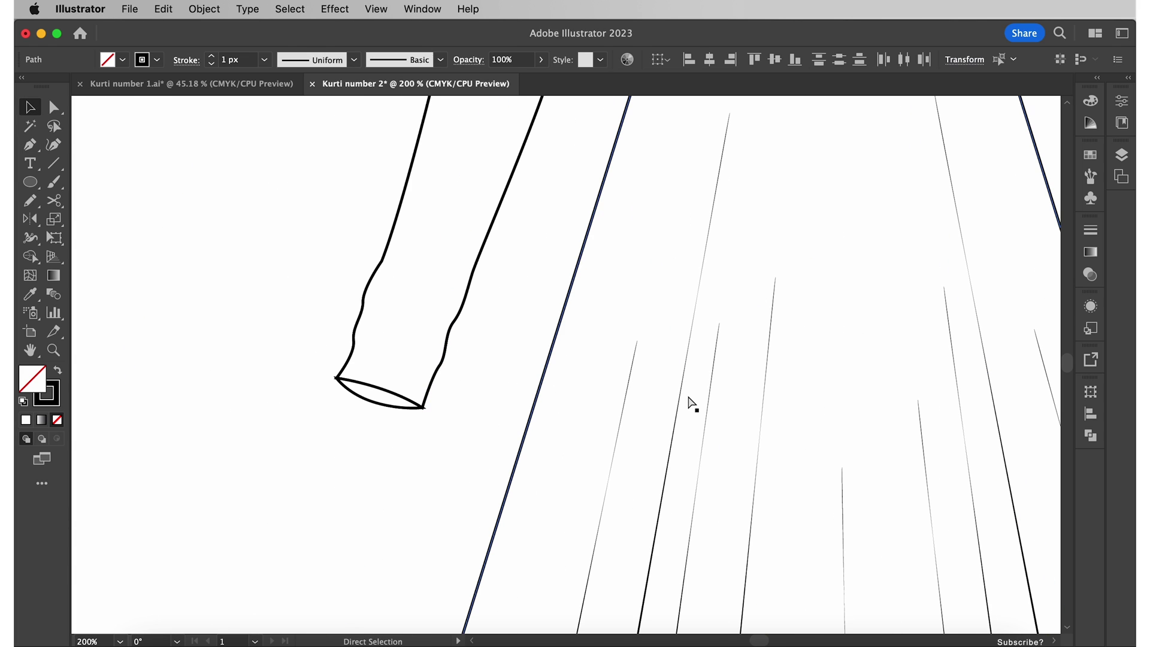
right_click(568, 360)
left_click_drag(569, 360, 381, 396)
key("ctrl+0")
left_click(817, 463)
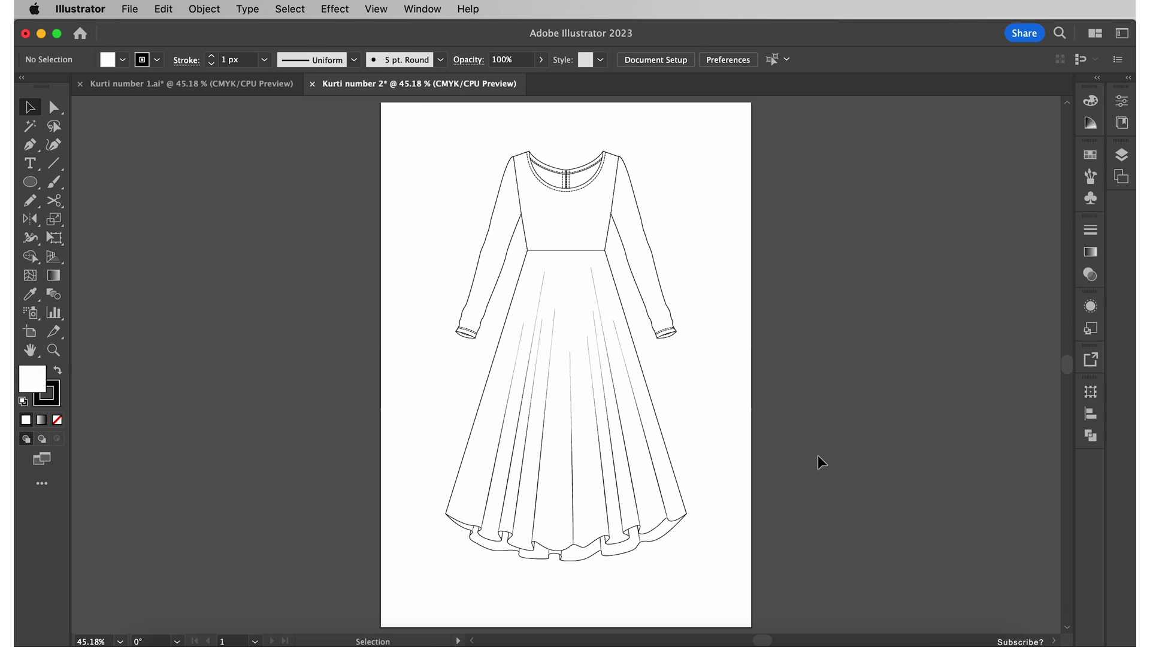
Step: Isolate the skirt path and select its hem edge anchor points
left_click(561, 515)
right_click(562, 515)
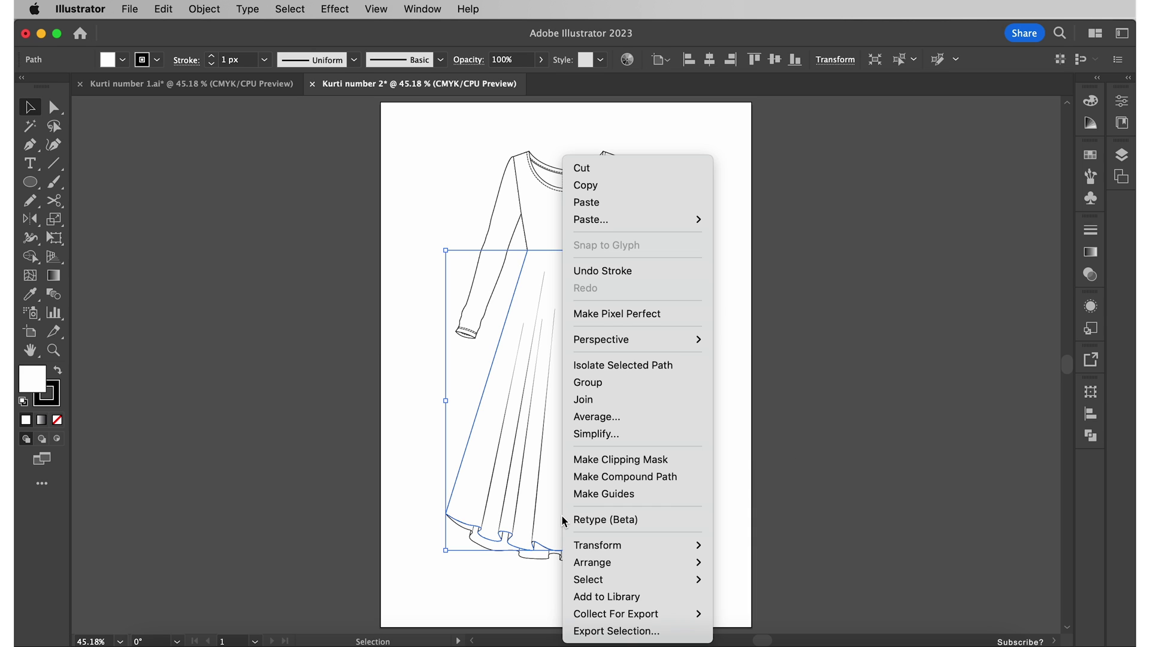
left_click(657, 362)
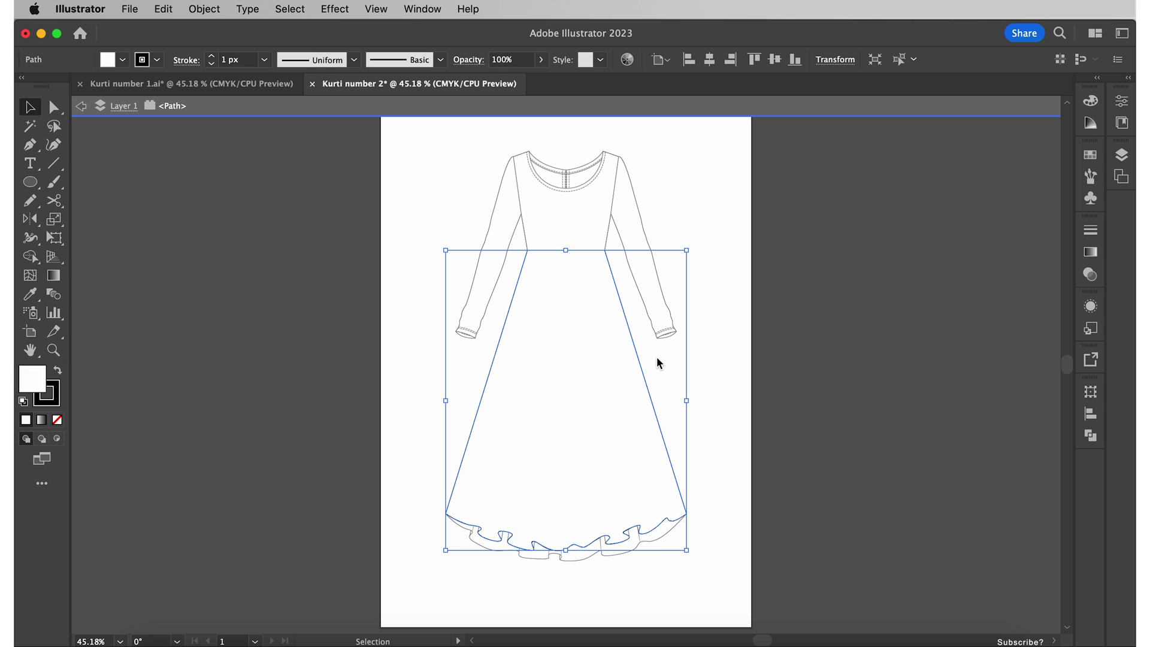
key("a")
scroll(571, 557, "up", 5)
left_click(217, 593)
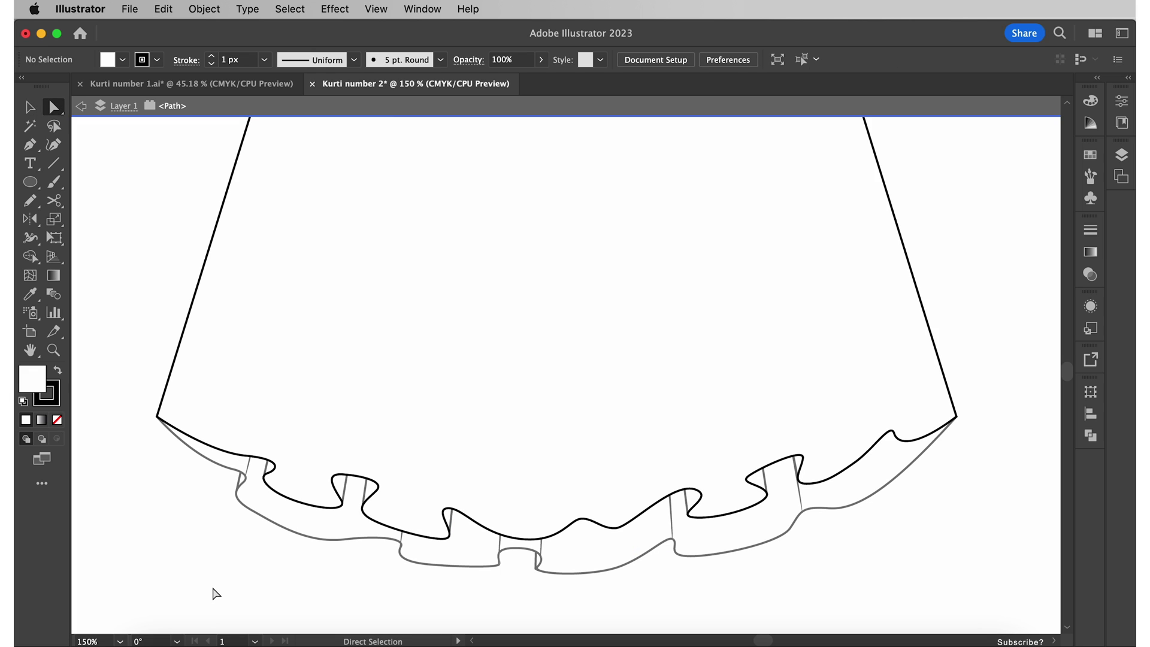
left_click_drag(215, 593, 915, 379)
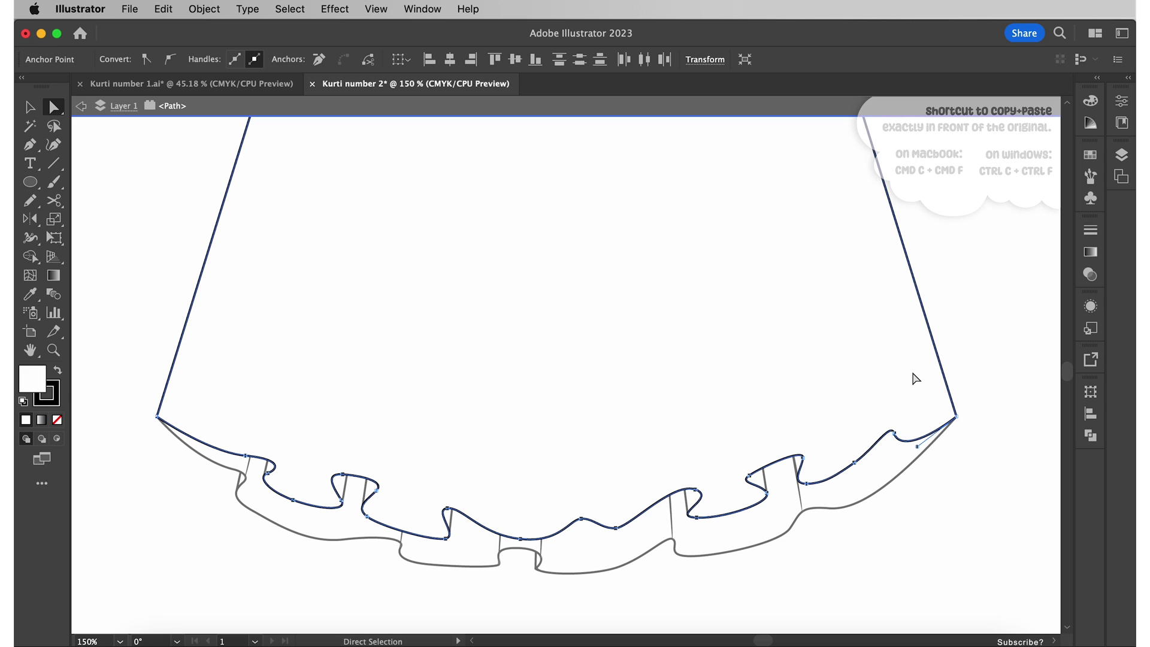
Step: Paste a copy of the hem curve in front, nudge it up, and apply the dashed cuff style
key("super+c")
key("super+f")
key("Up")
key("Up")
key("Up")
key("Up")
key("Up")
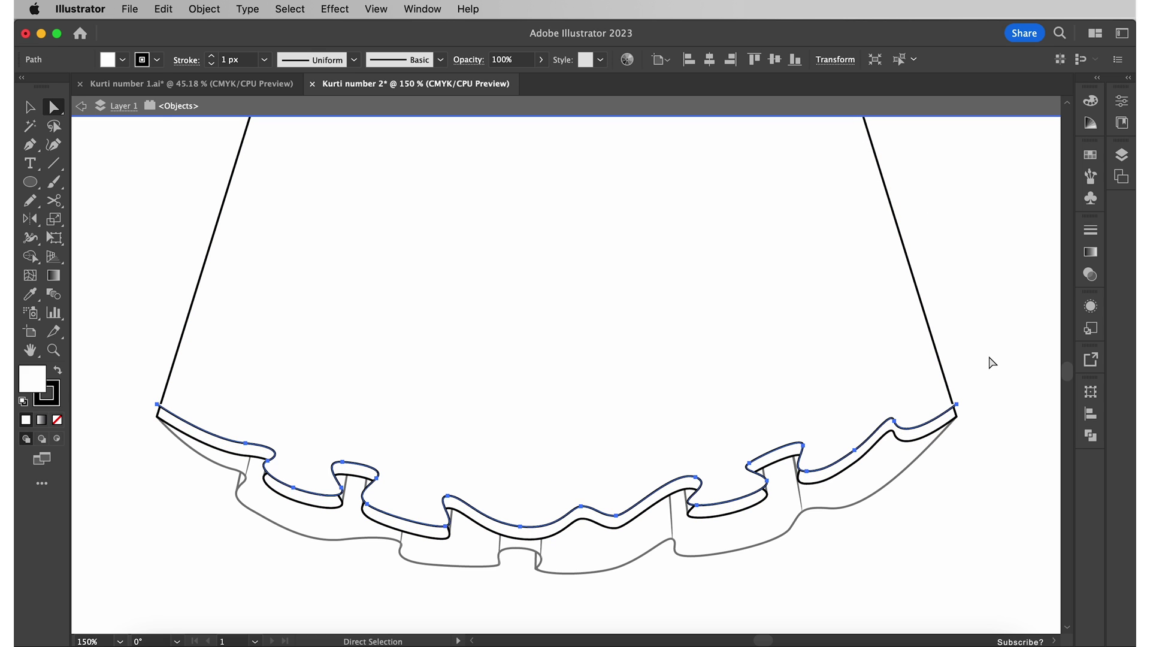
key("Up")
key("Up")
key("Up")
key("i")
scroll(965, 270, "up", 5)
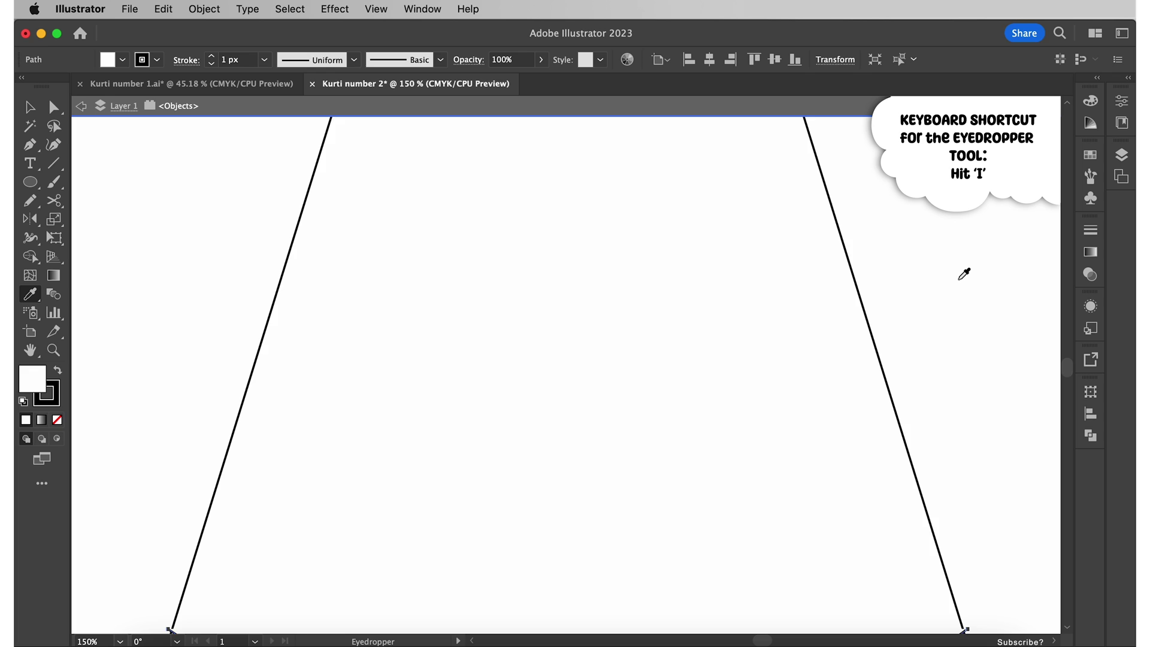
scroll(967, 270, "up", 5)
left_click(930, 202)
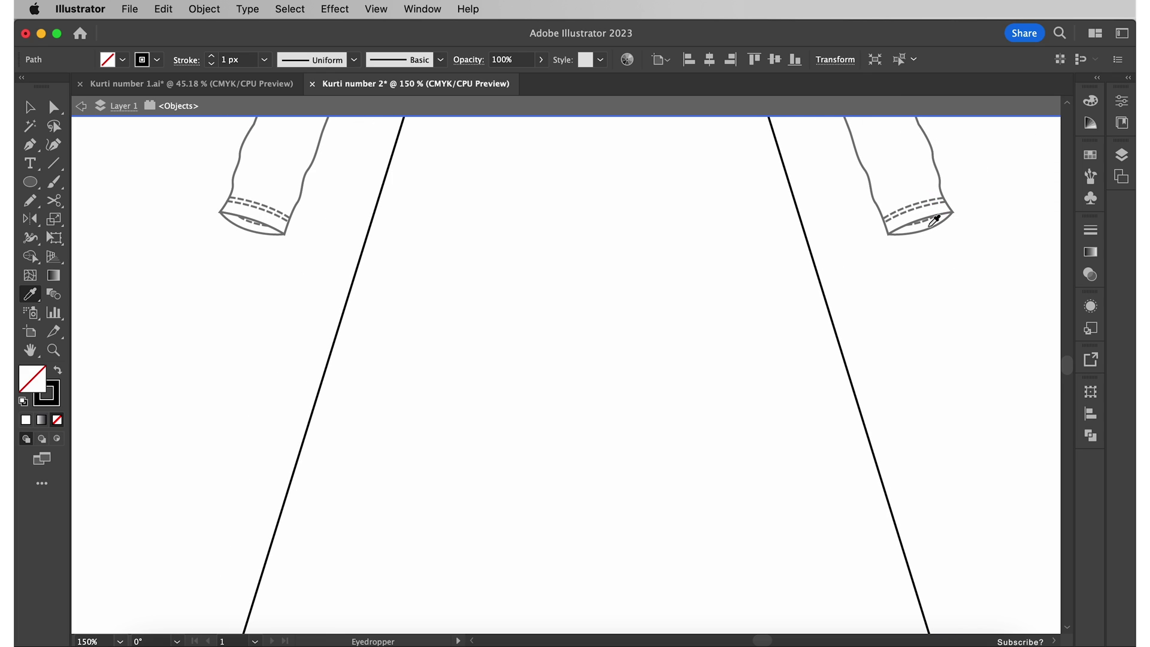
scroll(959, 329, "down", 3)
scroll(959, 330, "down", 2)
scroll(959, 329, "down", 1)
key("a")
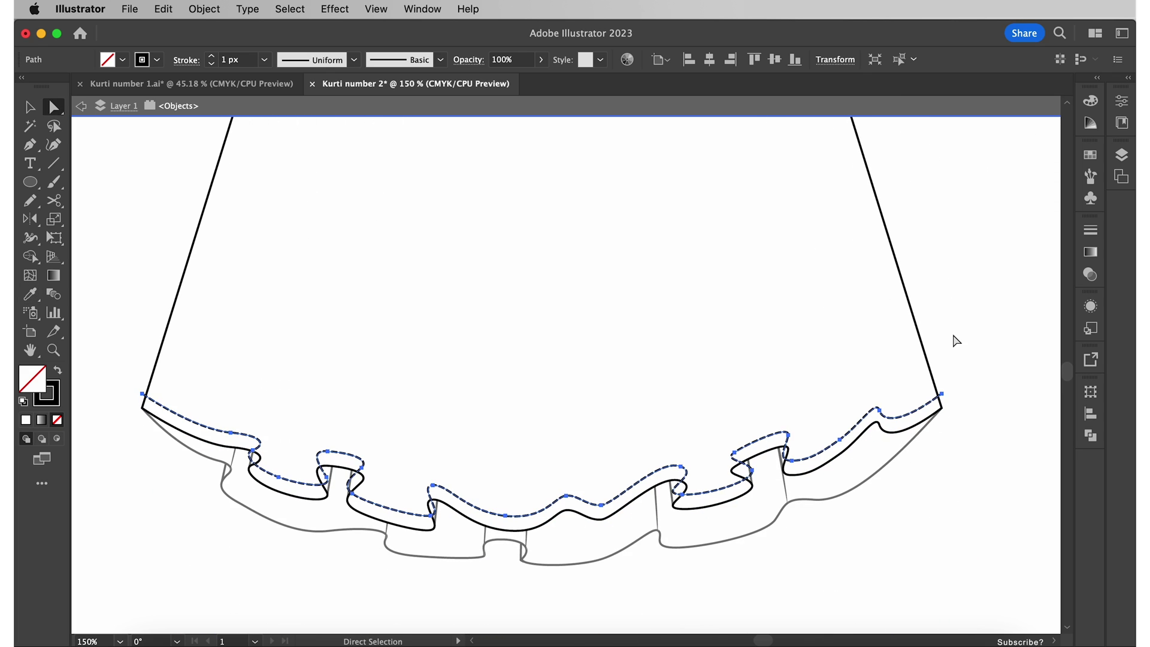
double_click(955, 341)
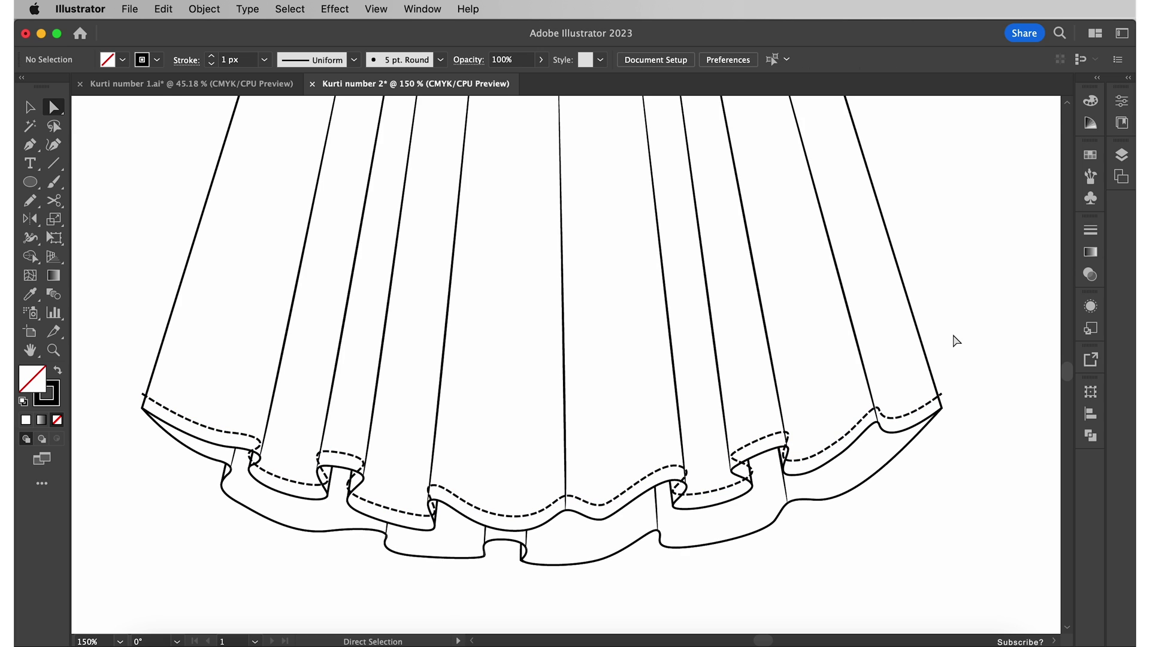
Step: Pull both ends of the dashed hem stitch line inside the hem edge
left_click(908, 410)
key("super+plus")
key("super+plus")
key("super+plus")
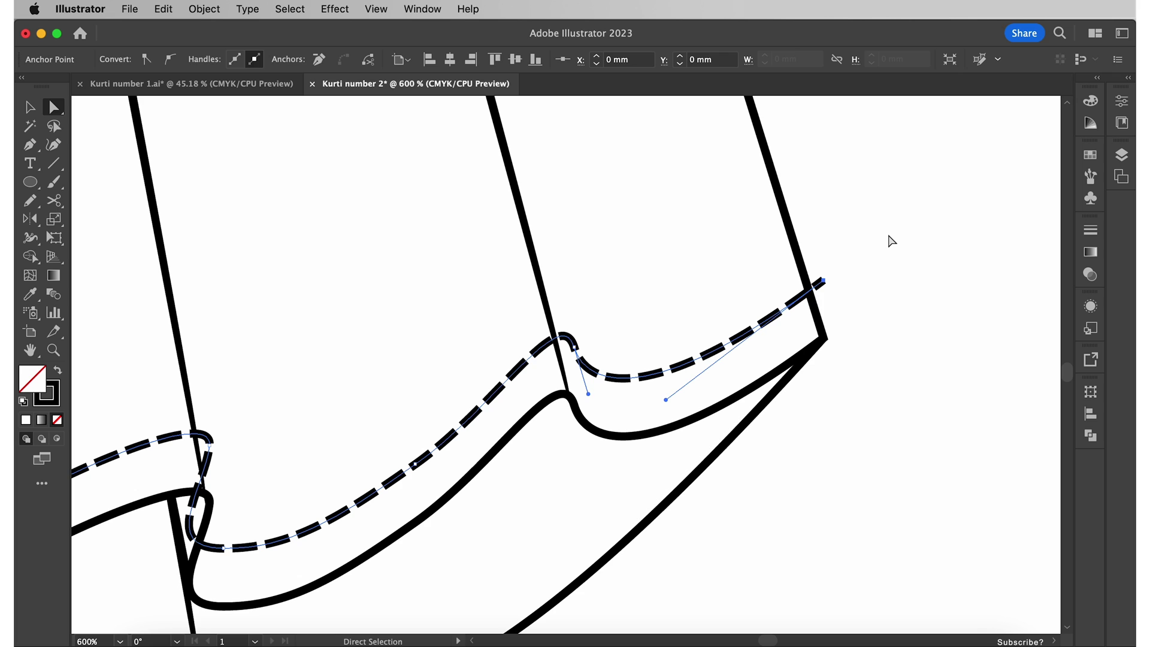
left_click(888, 239)
left_click_drag(824, 282, 810, 295)
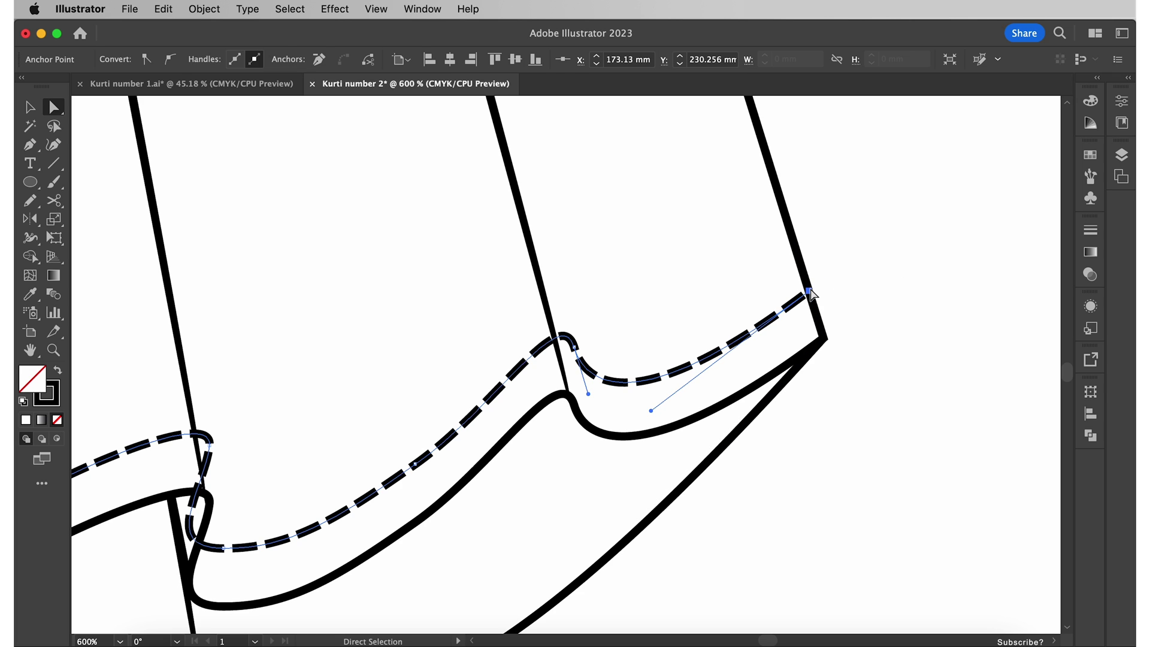
scroll(647, 317, "right", 10)
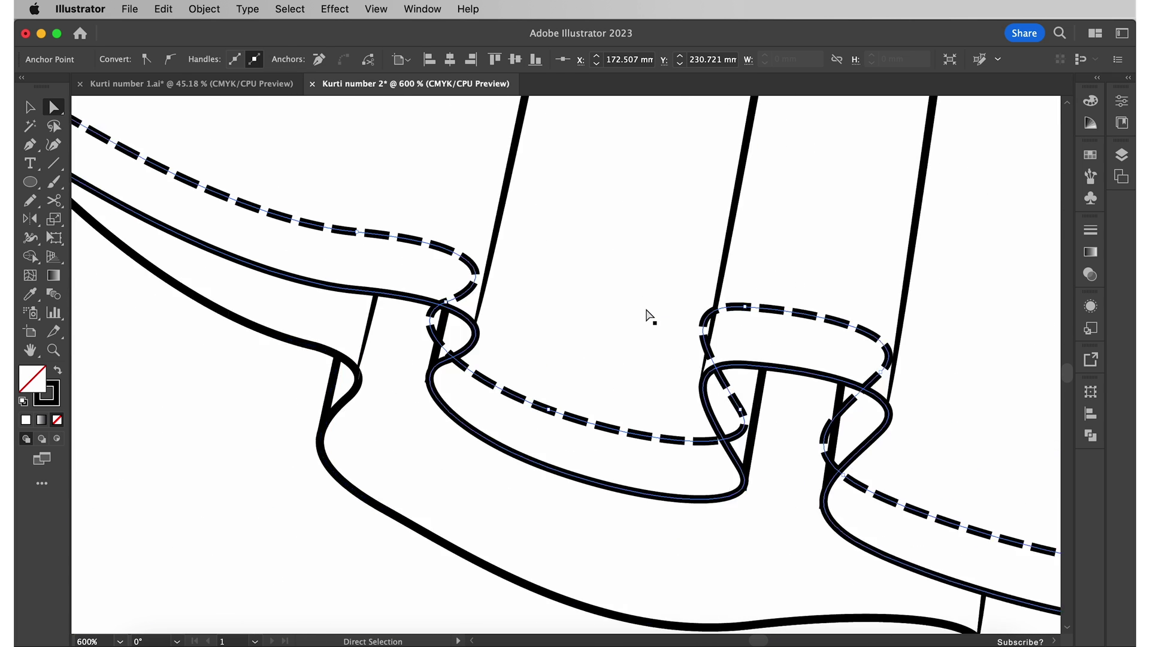
scroll(647, 317, "left", 10)
scroll(648, 316, "up", 5)
left_click_drag(294, 242, 306, 252)
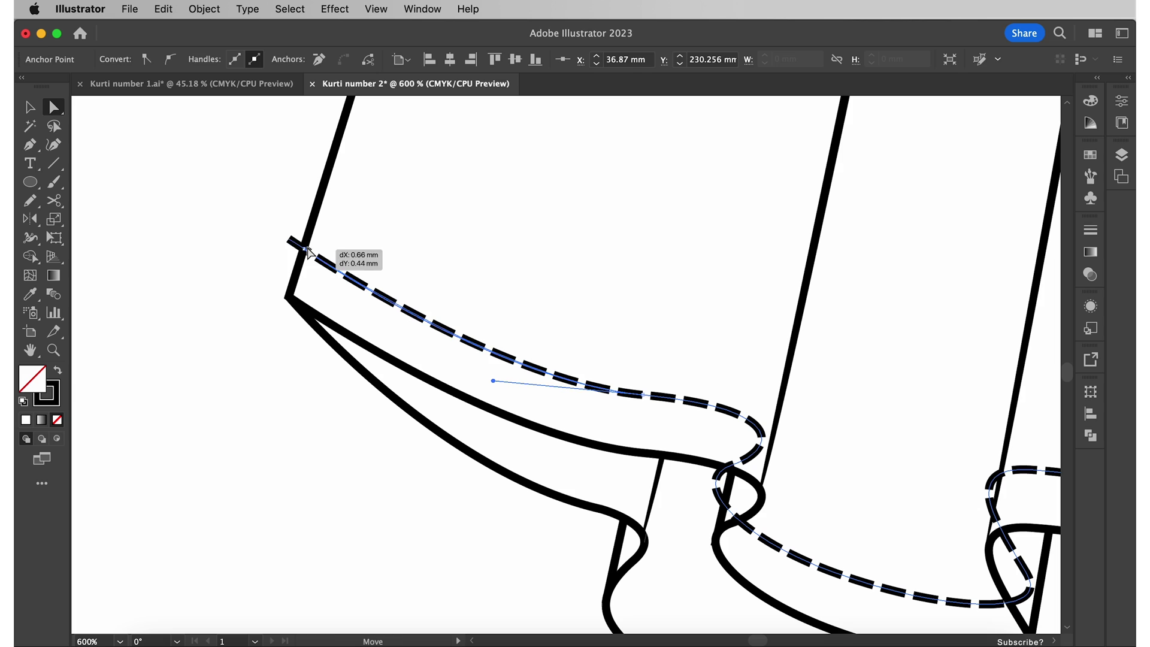
left_click(240, 253)
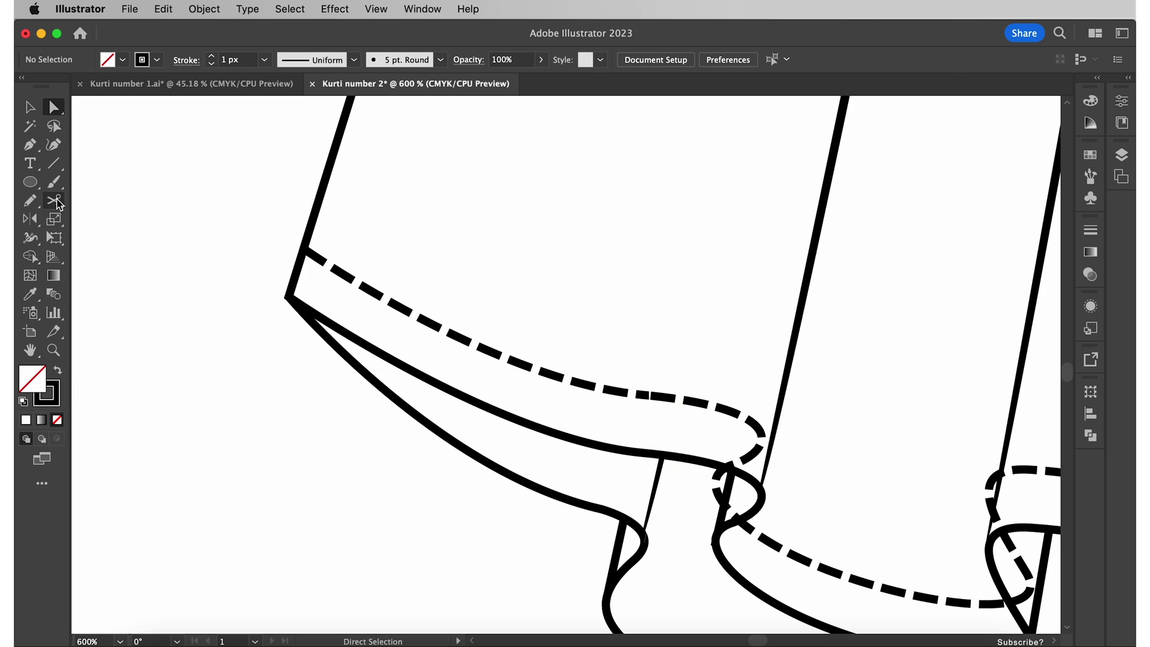
Step: Cut the dashed stitch where it crosses the fold and delete the stray fragment
left_click_drag(57, 203, 126, 218)
scroll(487, 398, "right", 4)
scroll(487, 398, "down", 1)
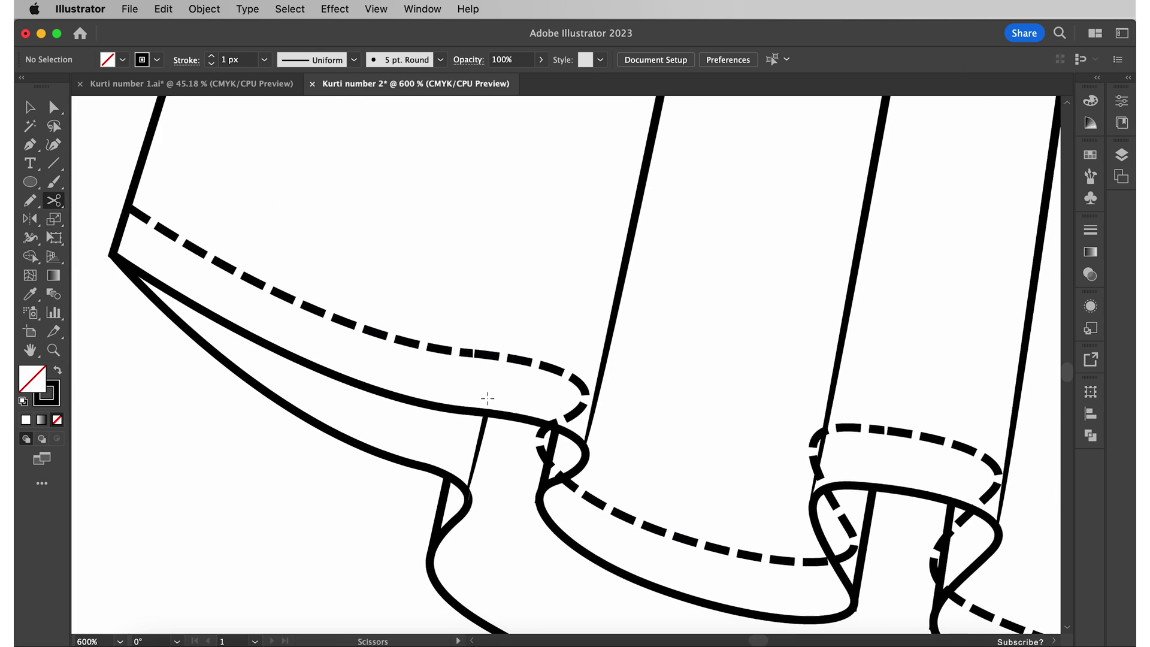
scroll(488, 399, "right", 3)
scroll(487, 398, "down", 1)
left_click(484, 357)
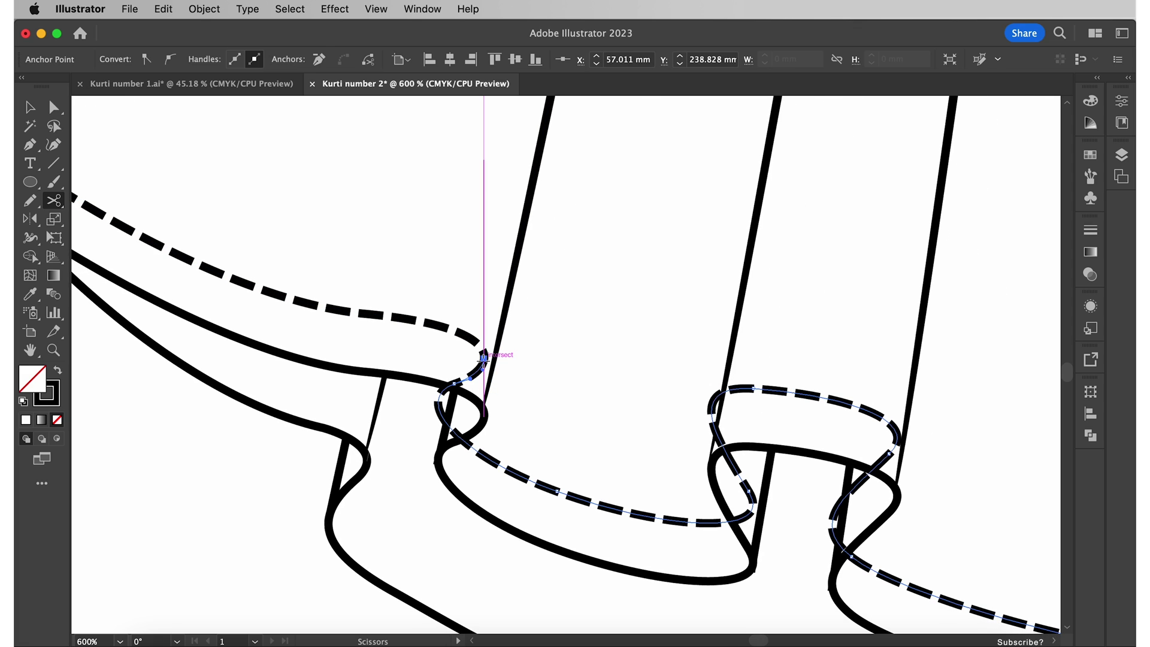
left_click(461, 438)
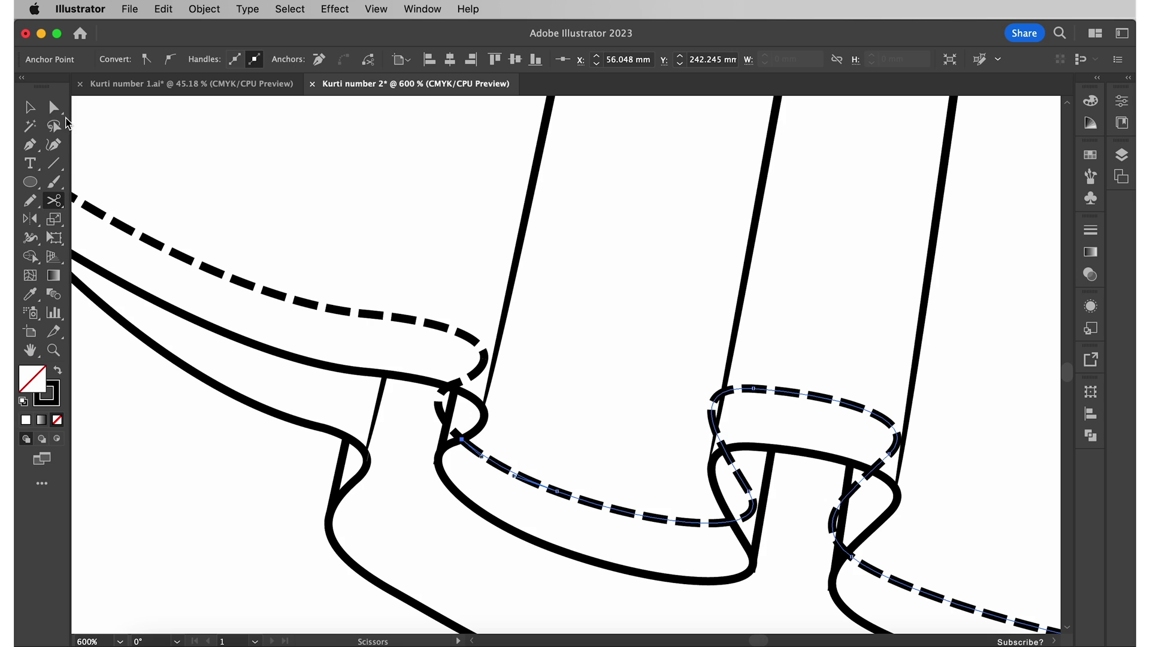
left_click(54, 107)
left_click(443, 408)
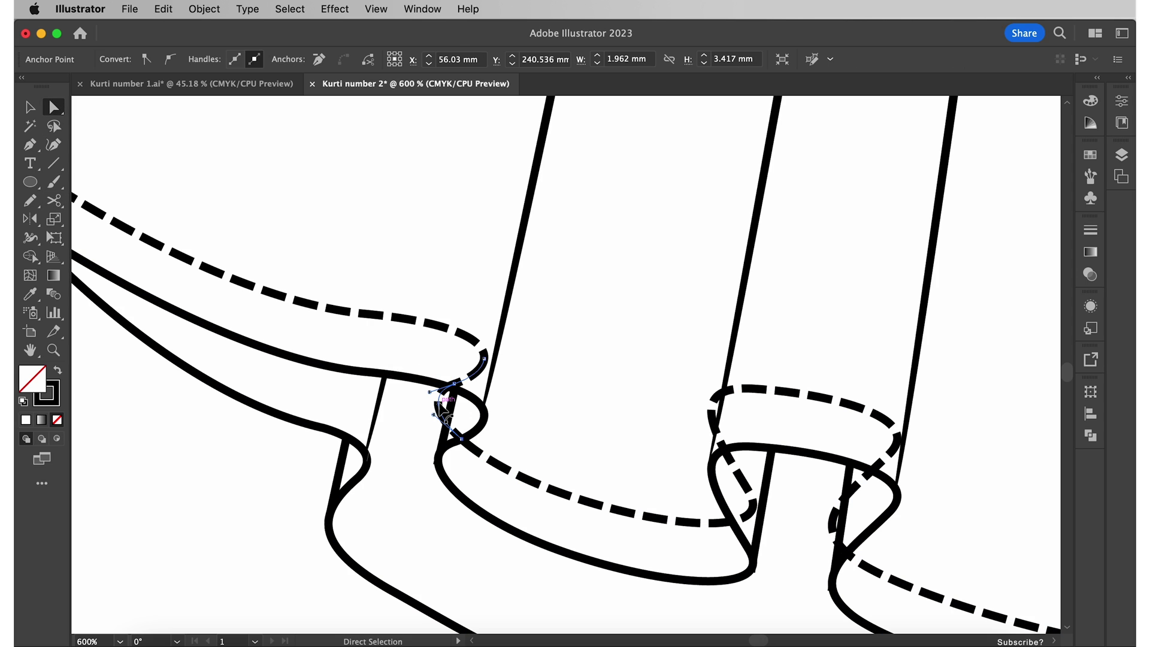
key("Delete")
Step: Cut the lower dashed stitch line at the next fold and delete the cut-off piece
left_click(488, 360)
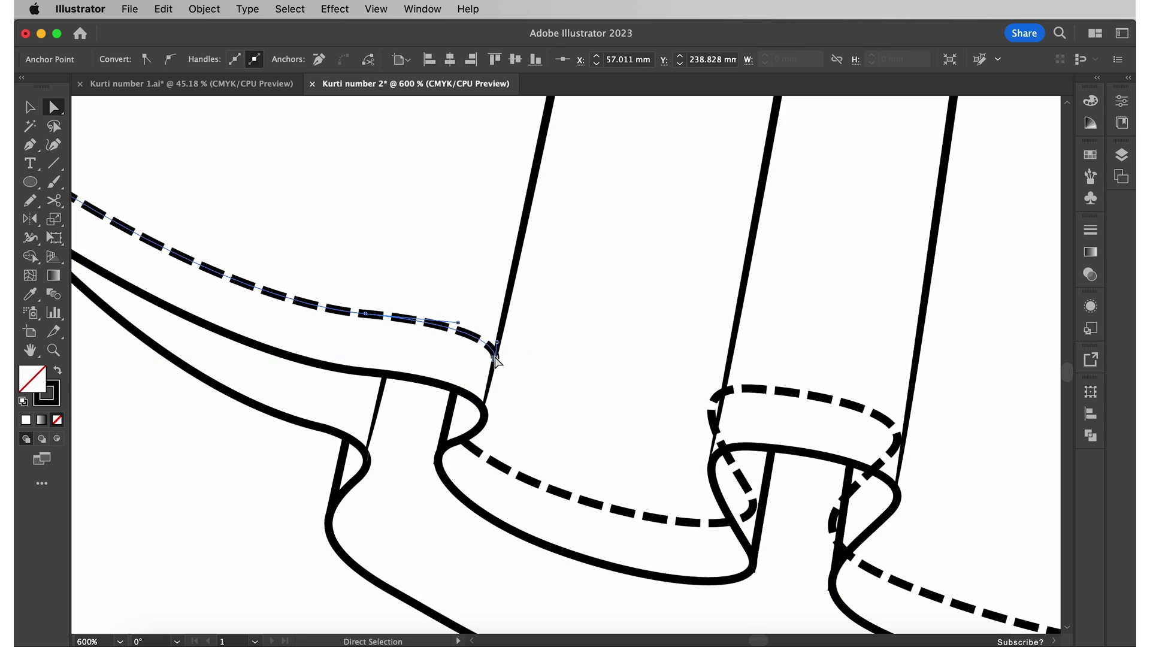
left_click(290, 509)
left_click(461, 441)
left_click(333, 547)
scroll(334, 545, "right", 5)
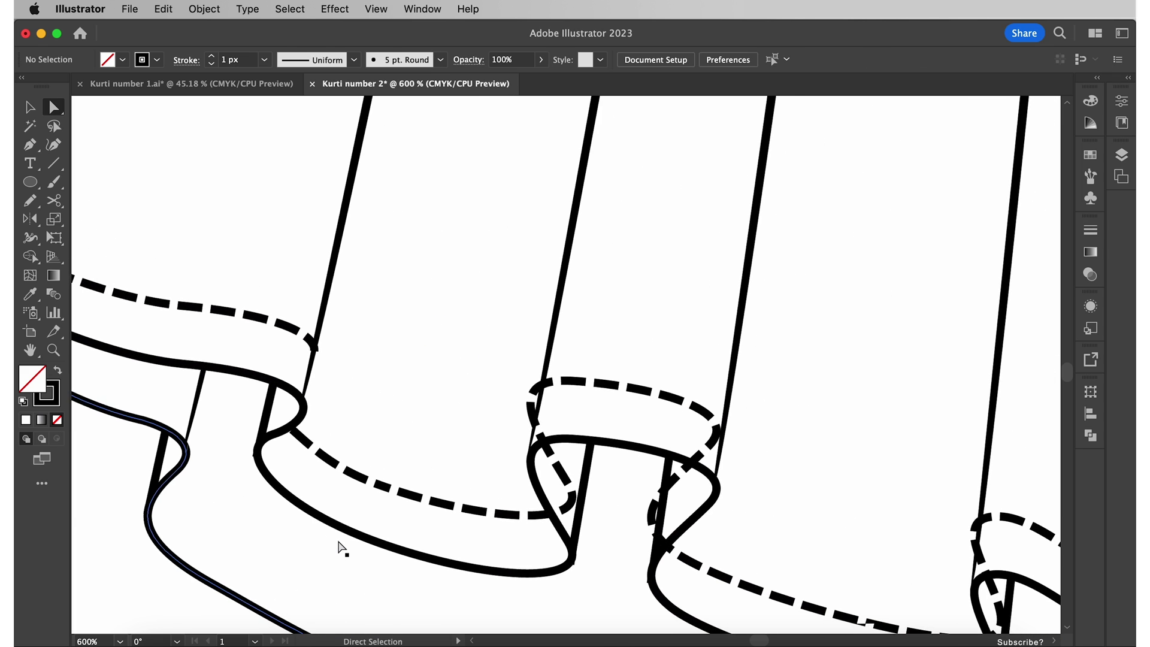
key("s")
key("c")
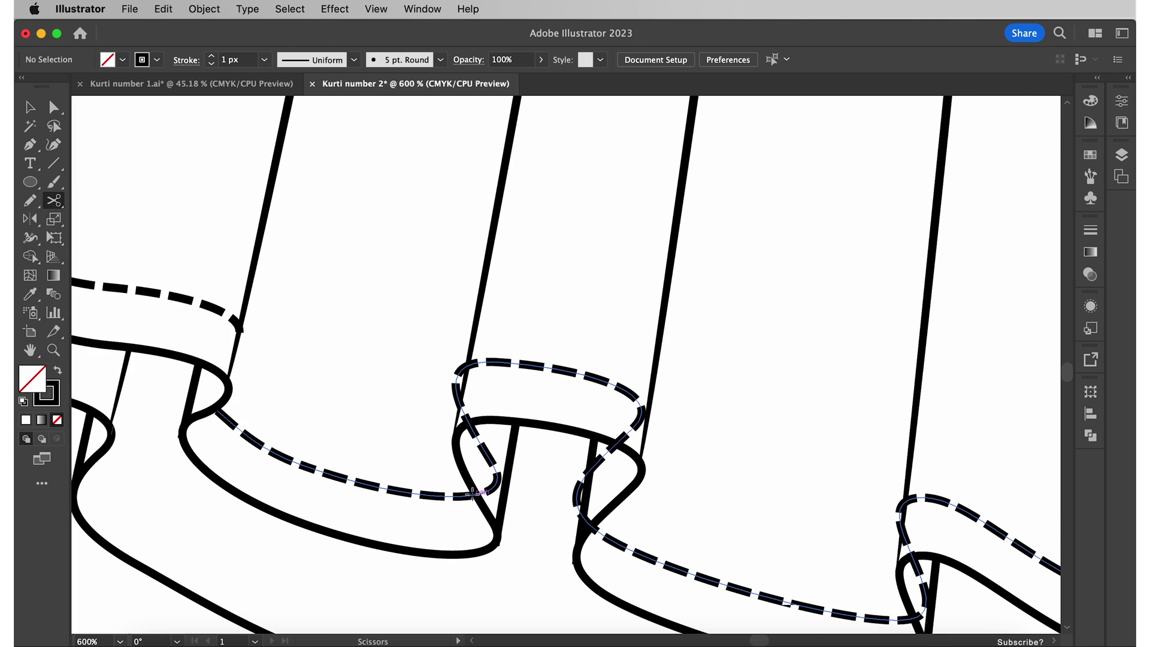
left_click(640, 418)
left_click(584, 526)
key("a")
key("Delete")
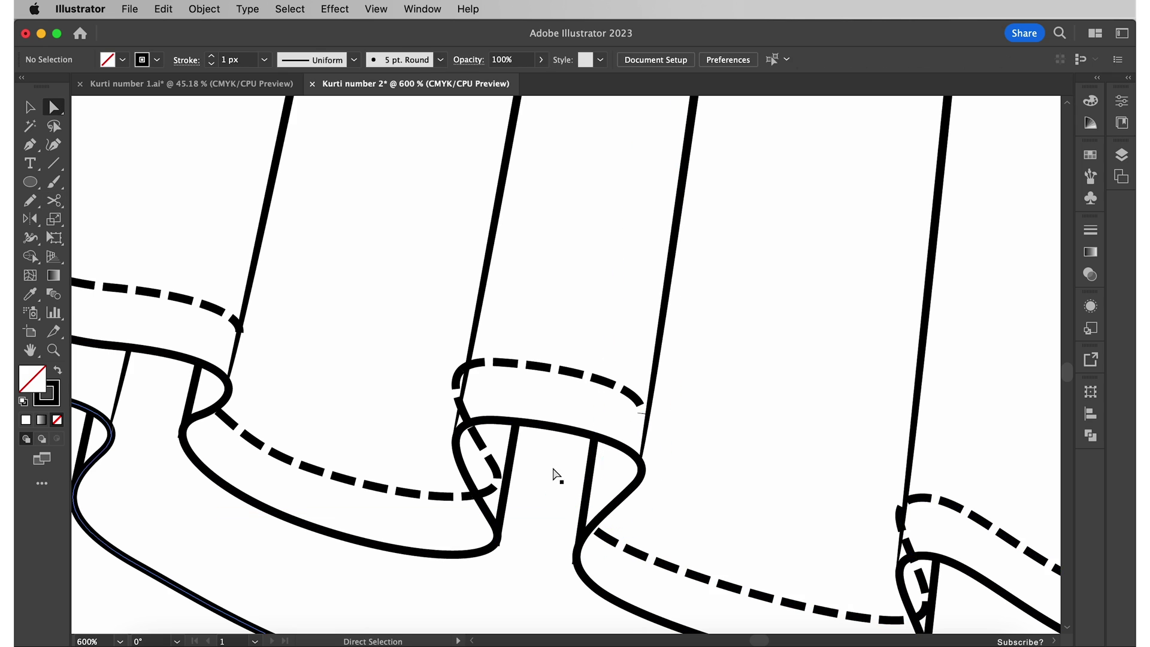
Step: Cut the left dashed stitch line at its fold and select the remaining stitch pieces
left_click(467, 362)
scroll(643, 417, "right", 5)
scroll(689, 457, "right", 5)
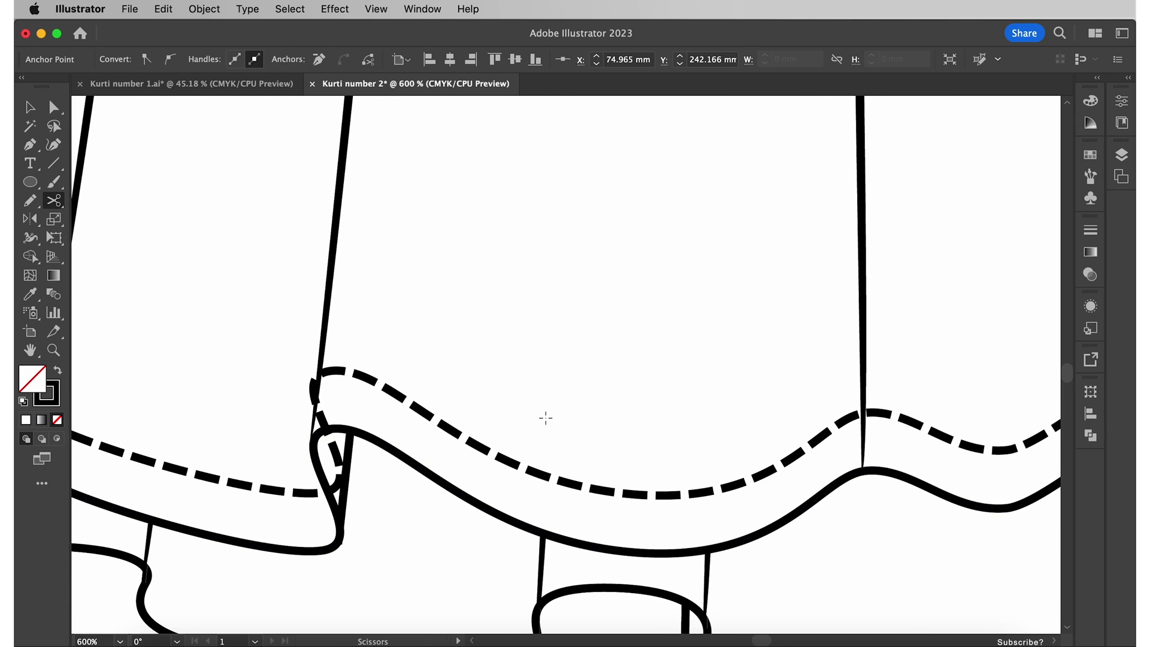
left_click(334, 490)
key("c")
scroll(602, 501, "right", 10)
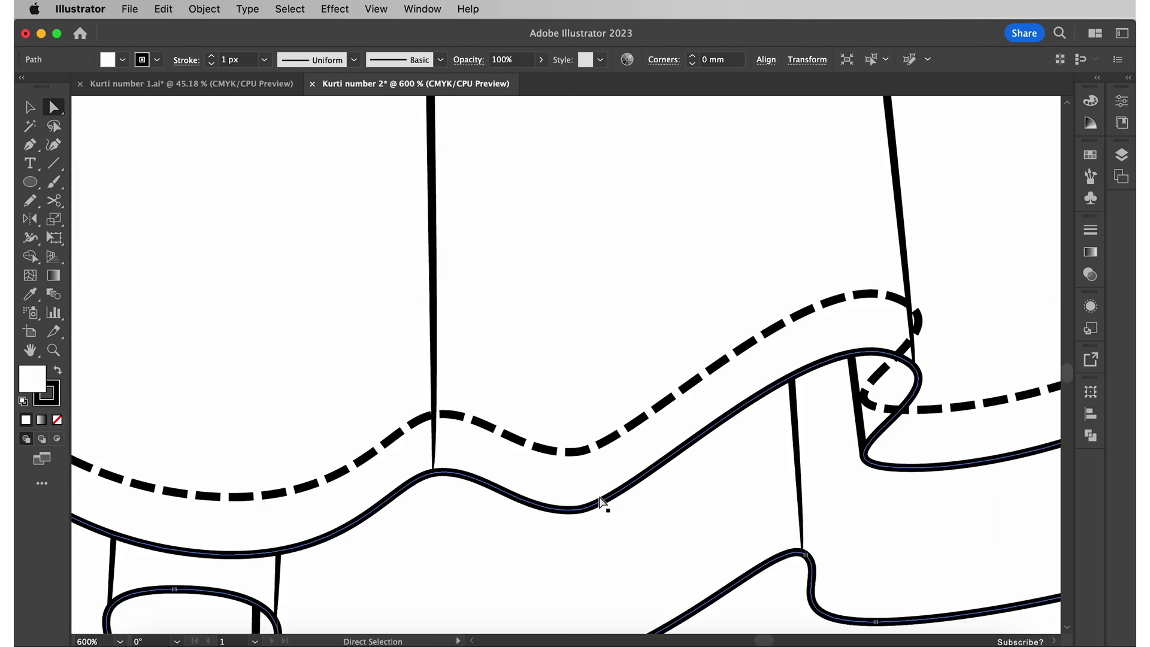
left_click(288, 413)
key("a")
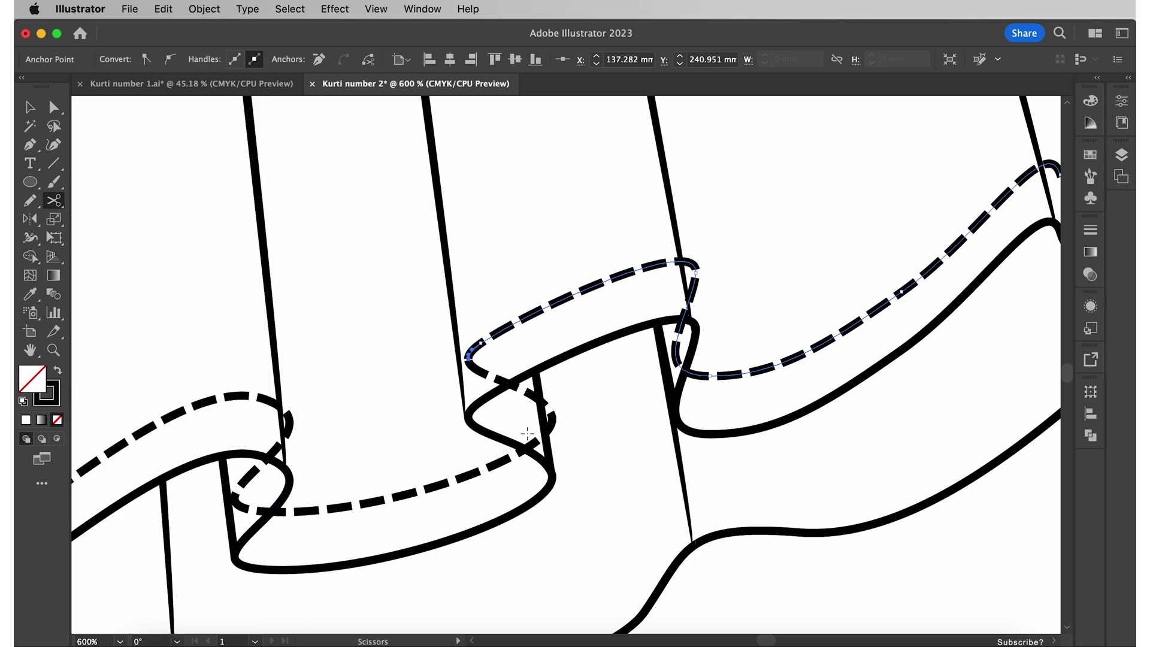
left_click(690, 268)
left_click(288, 423)
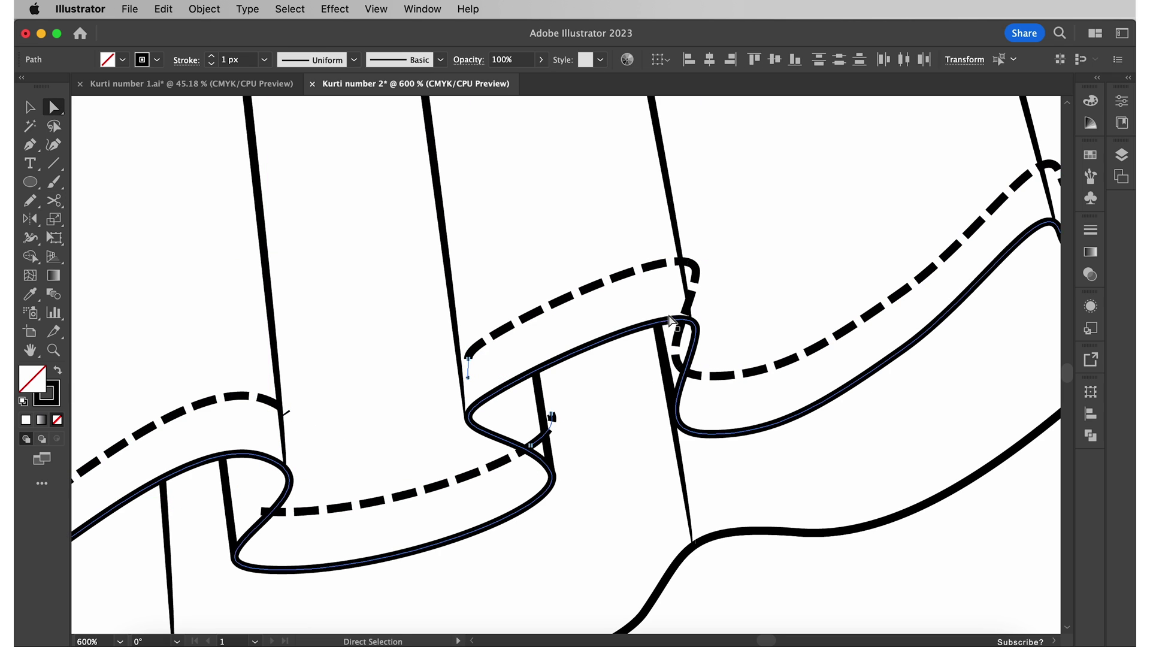
left_click(689, 329)
scroll(479, 453, "up", 5)
scroll(480, 452, "down", 3)
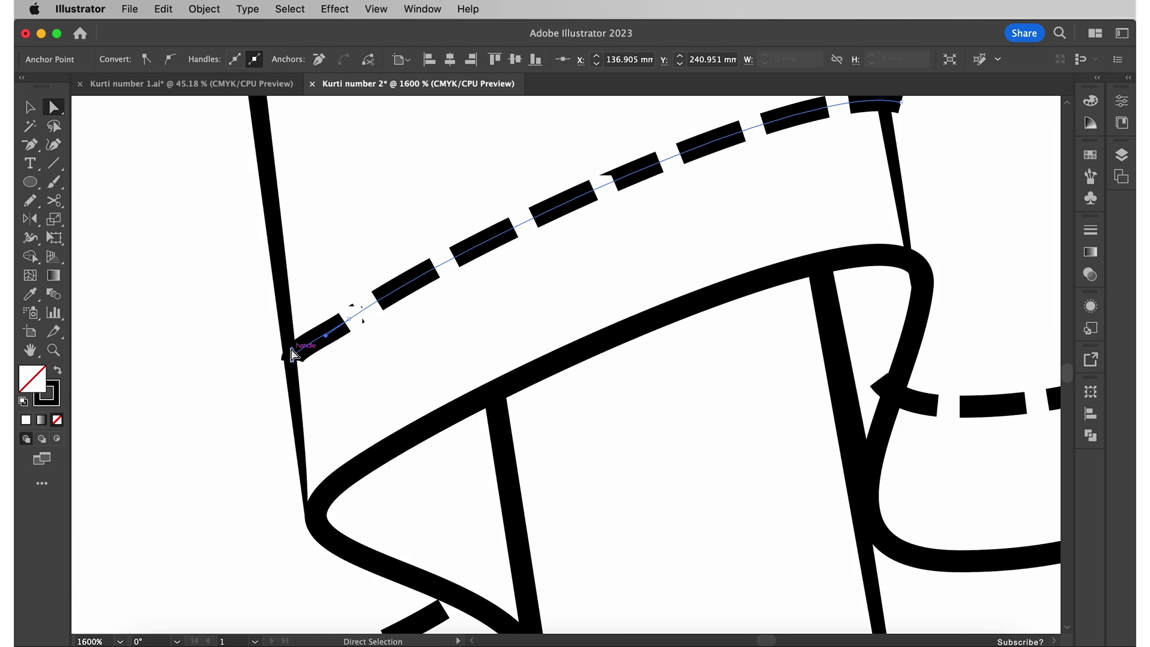
left_click(513, 435)
Step: Isolate the lower hem path and apply the dashed stitch style to it
left_click(722, 364)
scroll(725, 450, "down", 10)
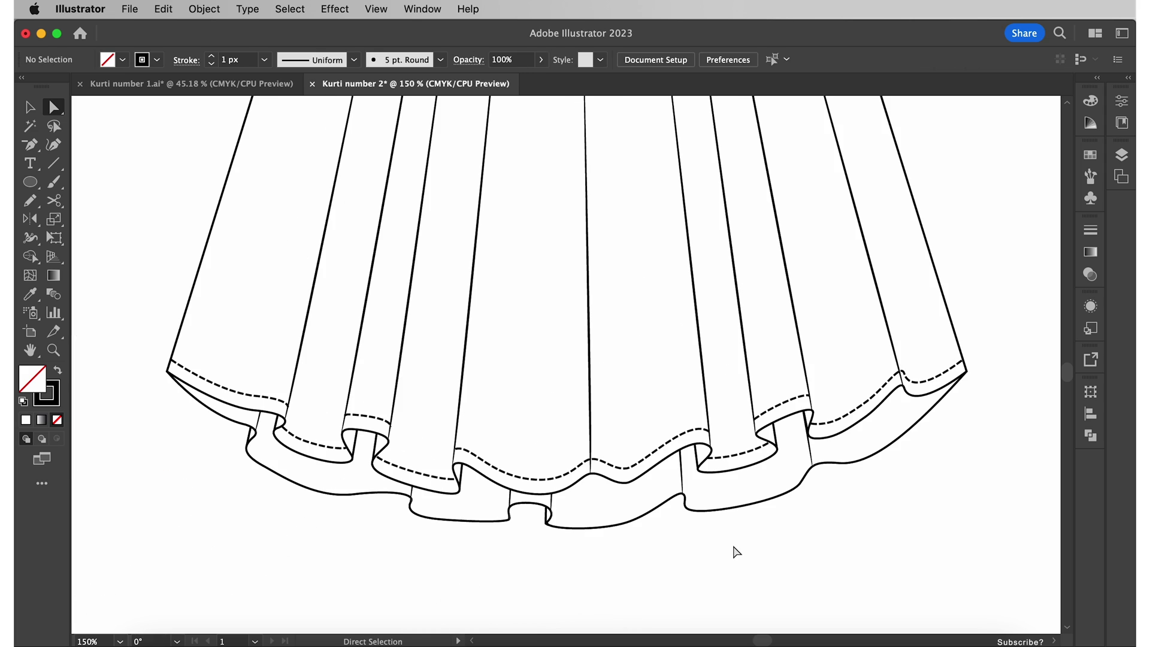
right_click(620, 513)
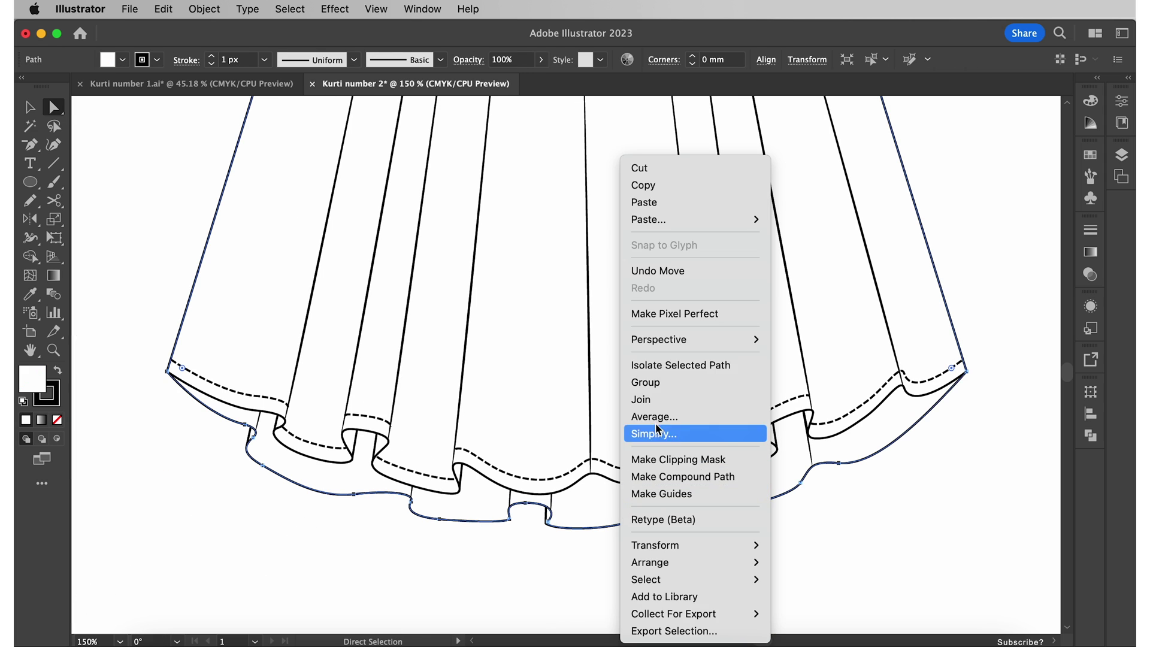
left_click(674, 354)
key("super+a")
key("i")
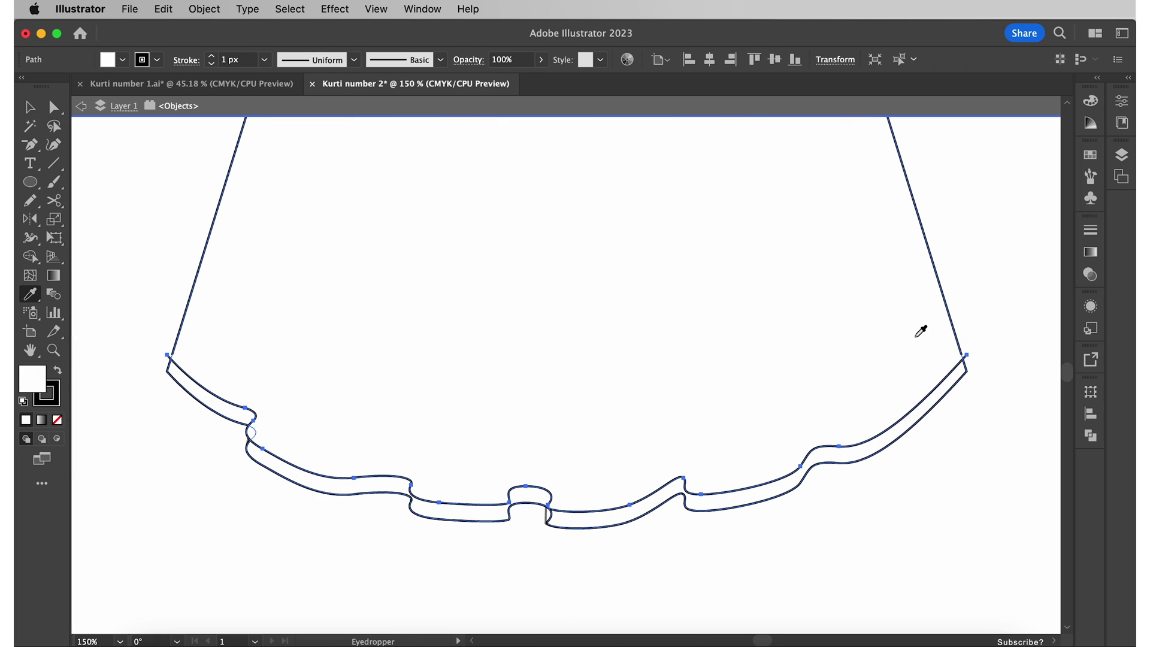
scroll(919, 328, "up", 5)
scroll(890, 359, "up", 2)
left_click(854, 391)
scroll(854, 391, "down", 7)
scroll(854, 396, "down", 2)
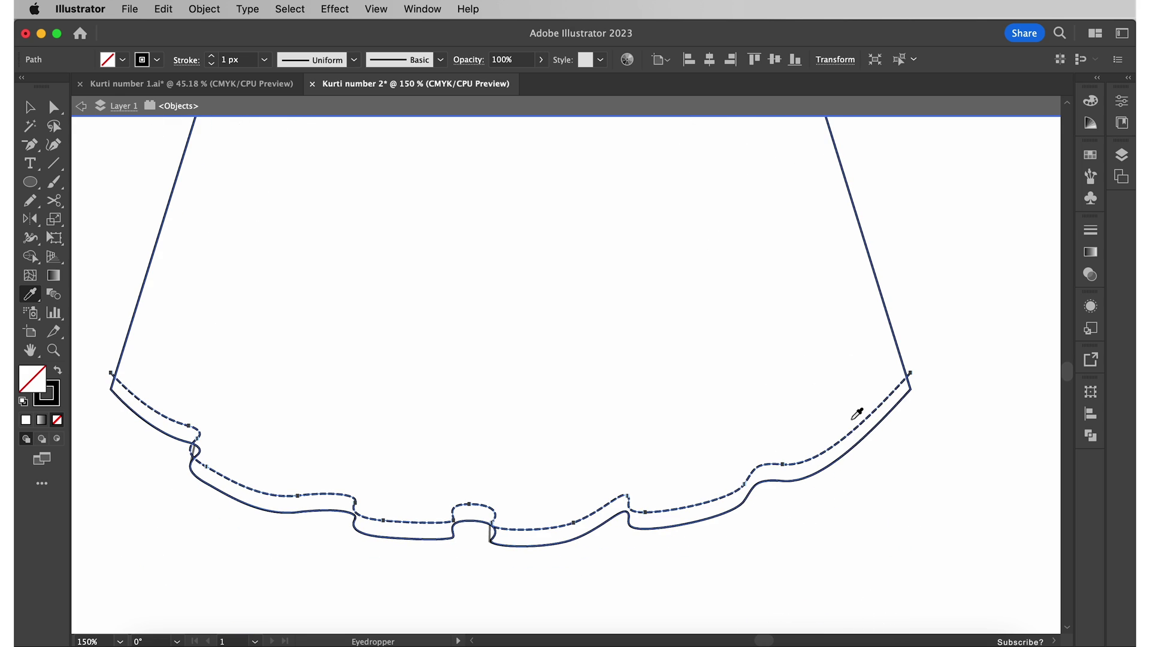
Step: Reshape and trim the dashed line's ends so they stop at the fold edges
key("Escape")
key("a")
scroll(919, 384, "up", 5)
left_click_drag(416, 371, 410, 369)
scroll(375, 509, "down", 3)
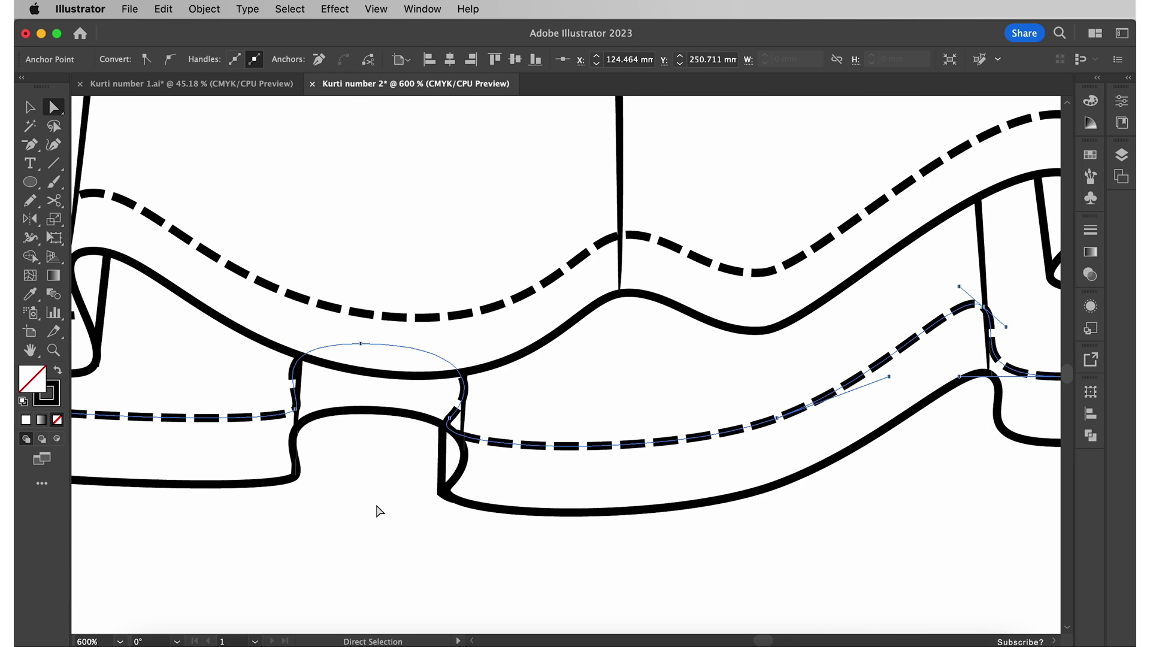
key("c")
scroll(592, 359, "up", 4)
key("a")
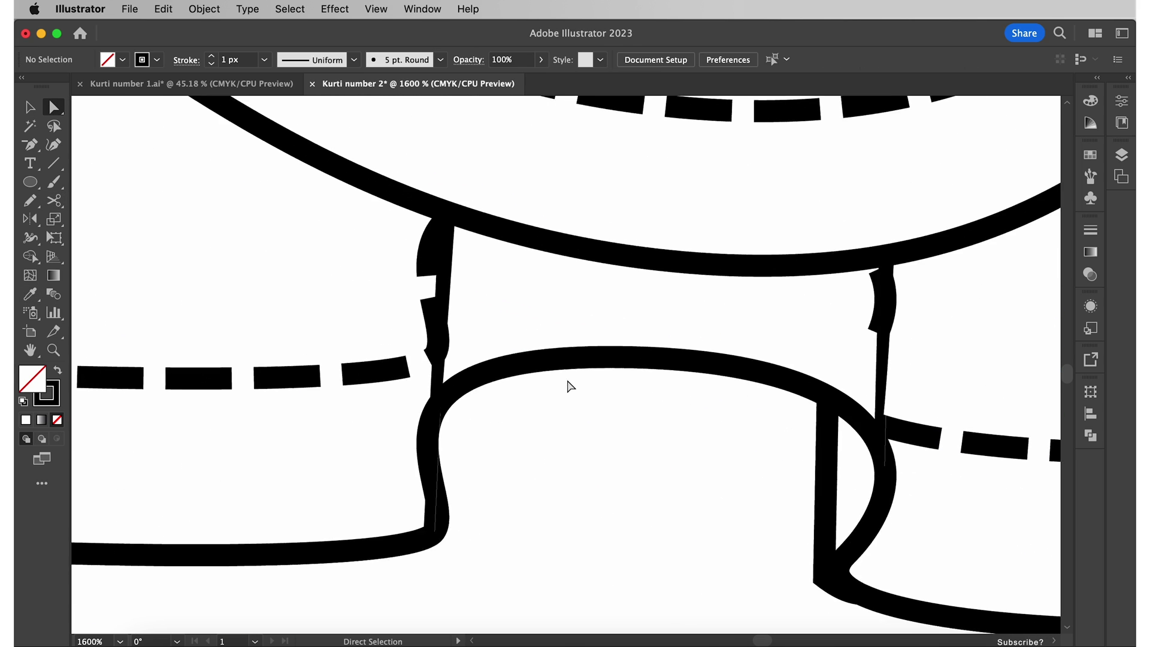
scroll(568, 386, "down", 3)
left_click(578, 333)
scroll(552, 266, "down", 3)
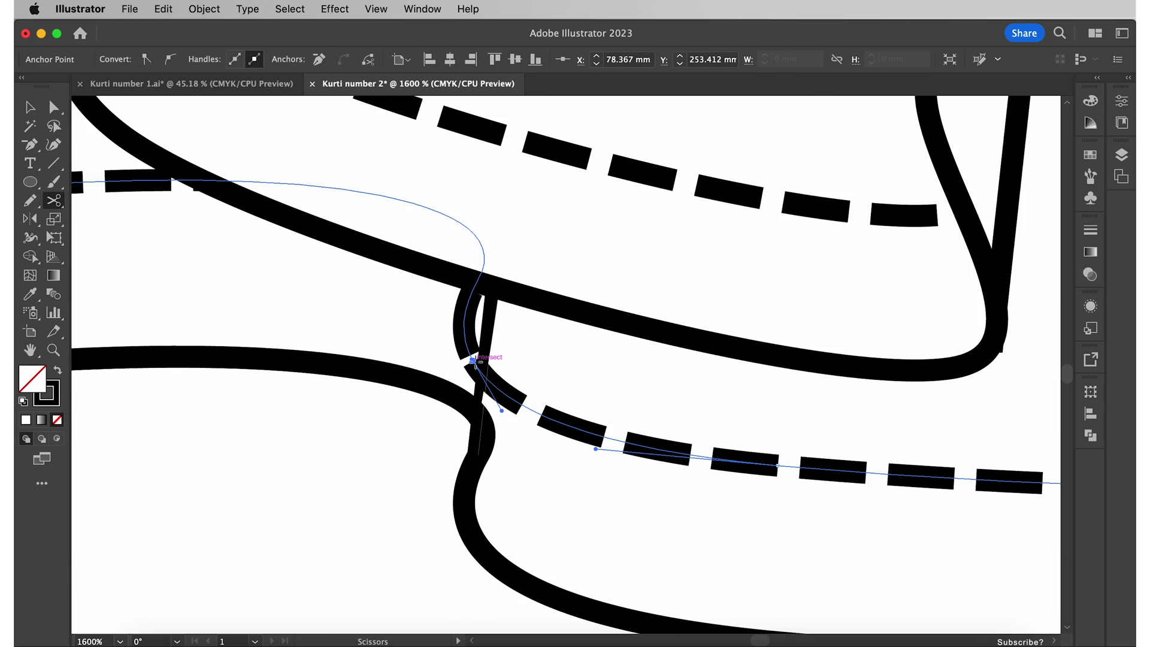
left_click_drag(466, 306, 473, 363)
scroll(499, 393, "up", 5)
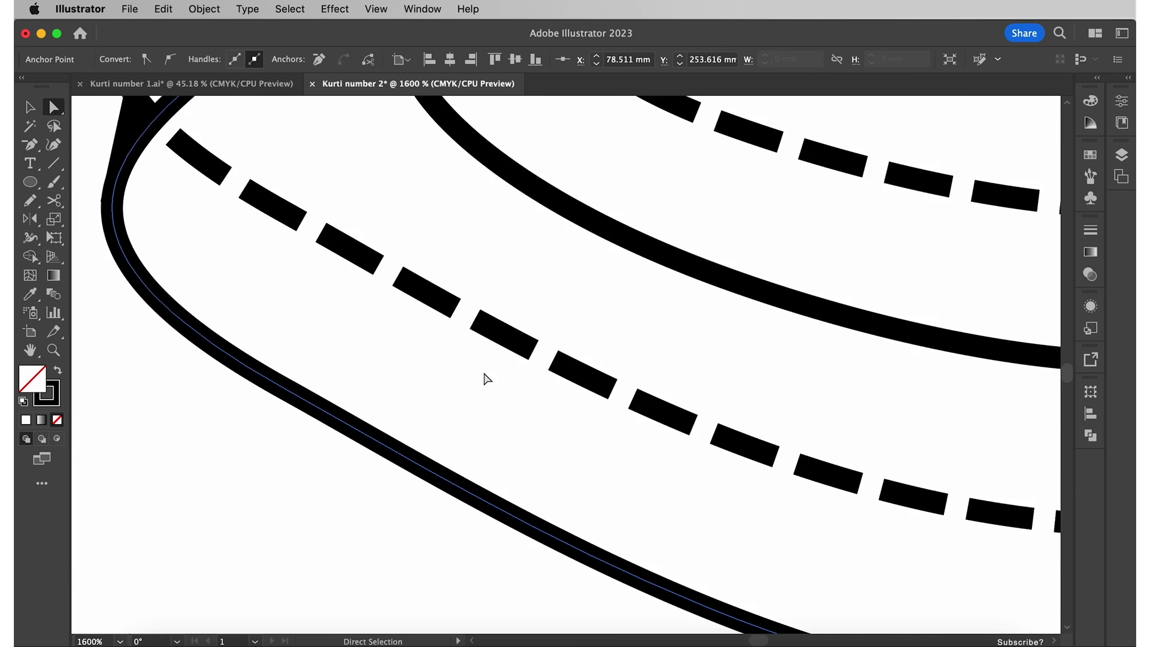
scroll(485, 379, "down", 5)
left_click(226, 398)
scroll(225, 399, "down", 3)
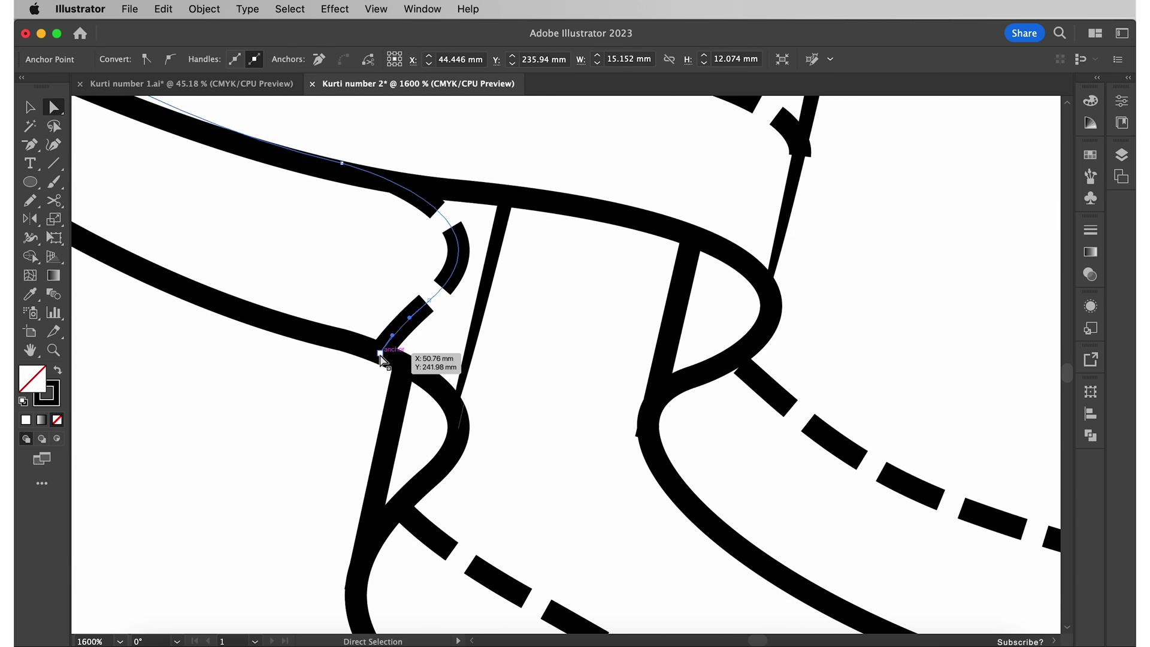
left_click_drag(386, 360, 411, 309)
scroll(254, 448, "down", 3)
scroll(436, 277, "up", 3)
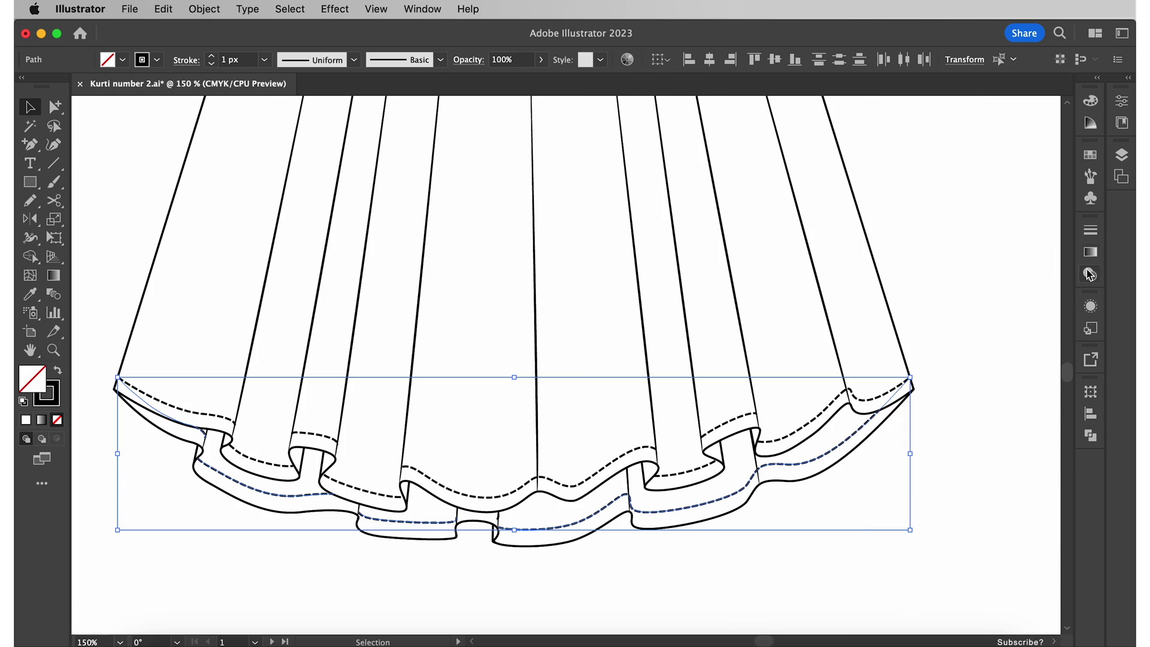
left_click(1092, 230)
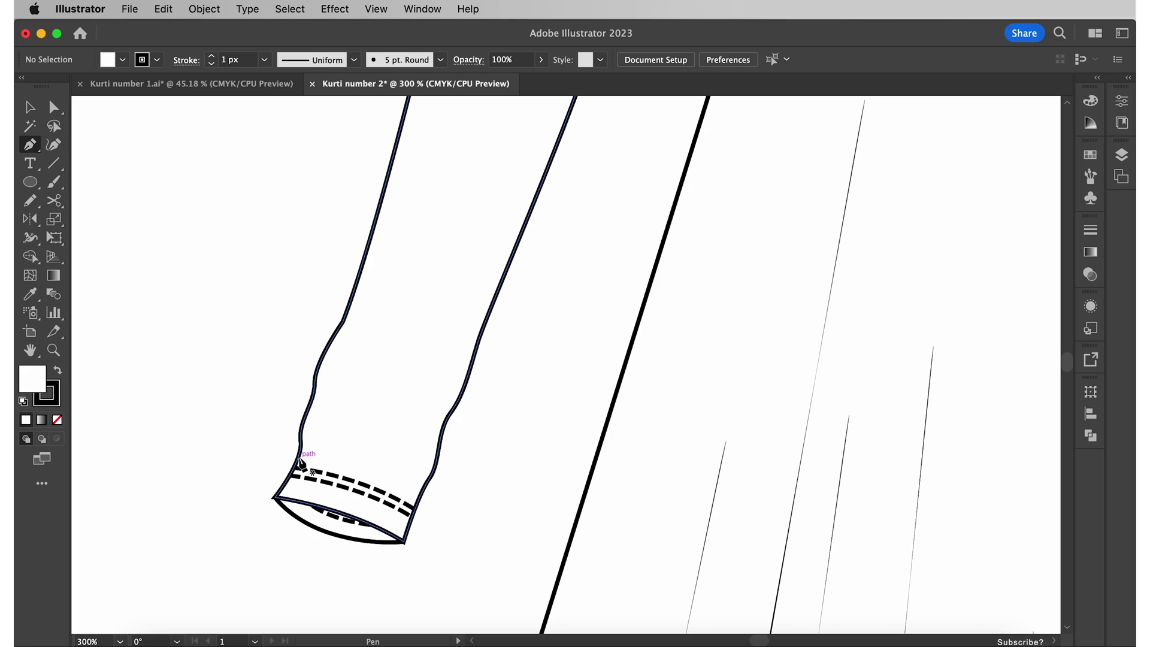
Step: Draw short curved creases on the sleeve just above the cuff
left_click(300, 428)
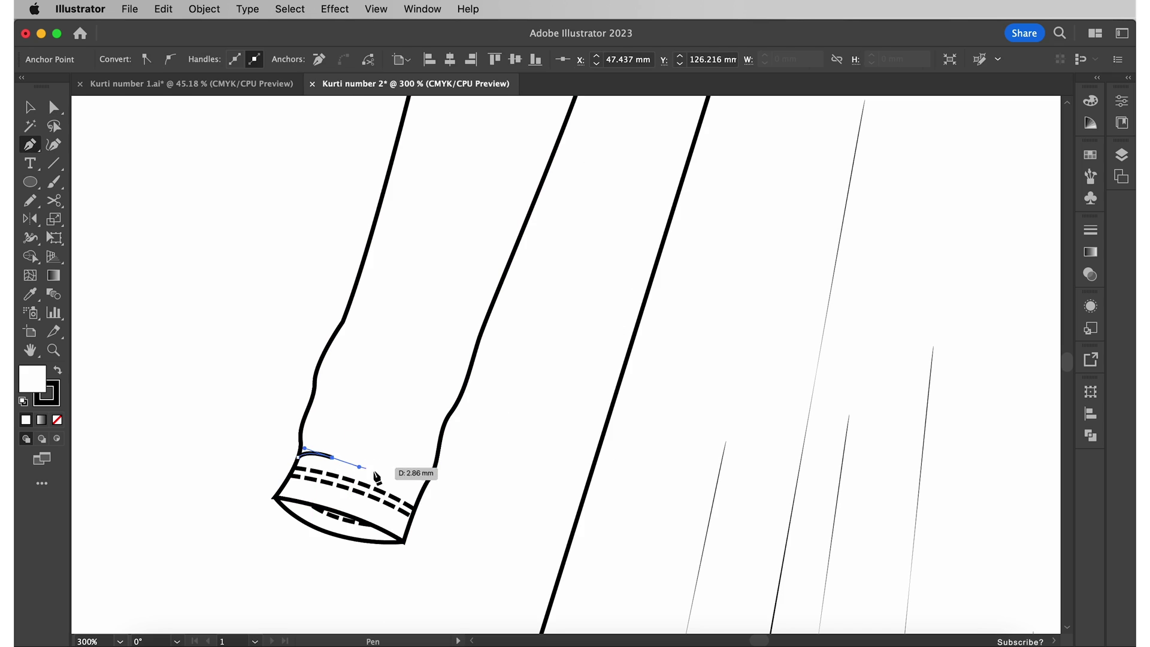
left_click_drag(350, 452, 407, 466)
left_click(314, 389)
left_click_drag(339, 406, 372, 411)
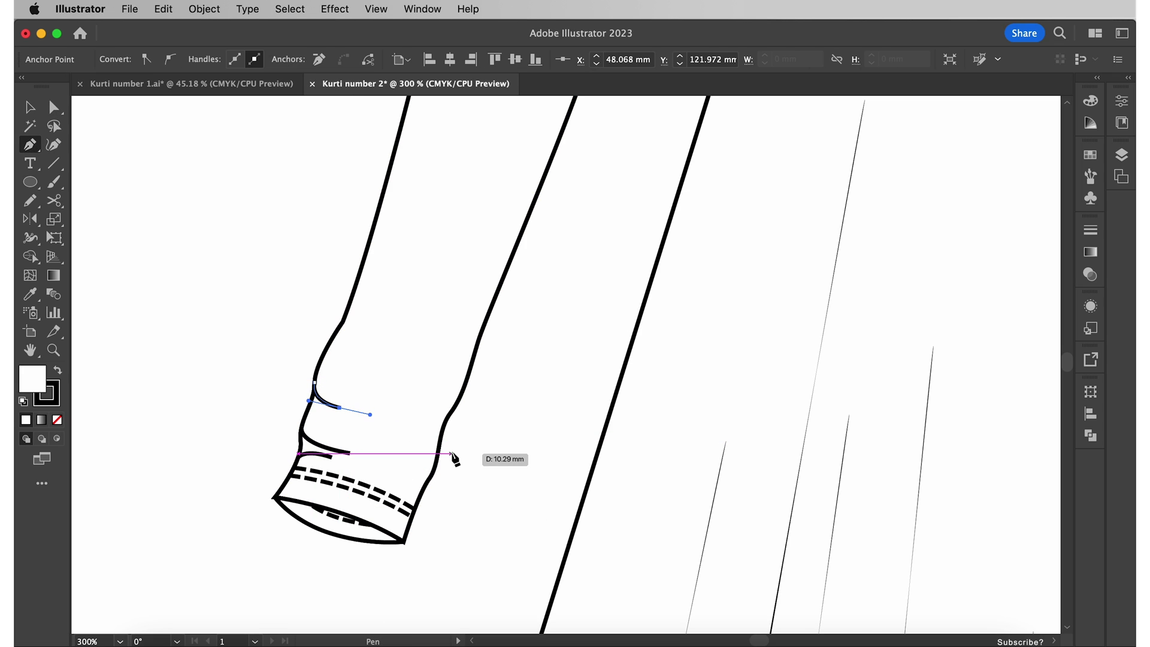
left_click(404, 422)
left_click_drag(443, 430, 269, 447)
left_click(398, 467)
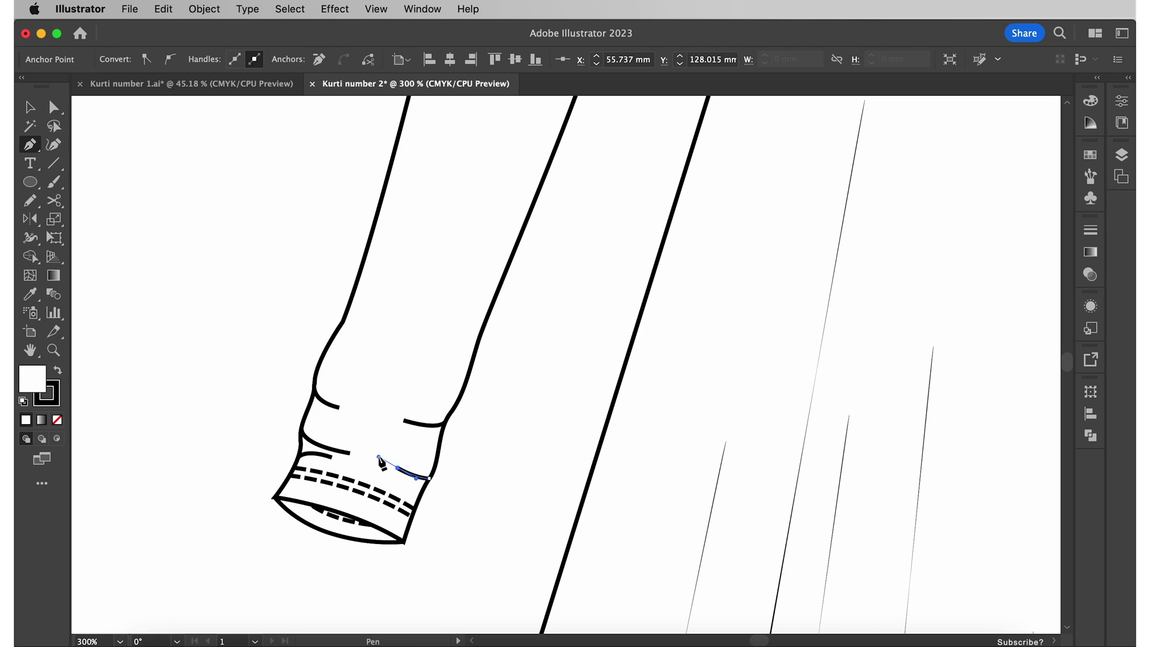
scroll(475, 470, "up", 5)
scroll(474, 471, "up", 5)
Step: Add a curved crease higher on the sleeve and short creases along the sleeve seam
left_click(342, 257)
left_click_drag(390, 257, 418, 267)
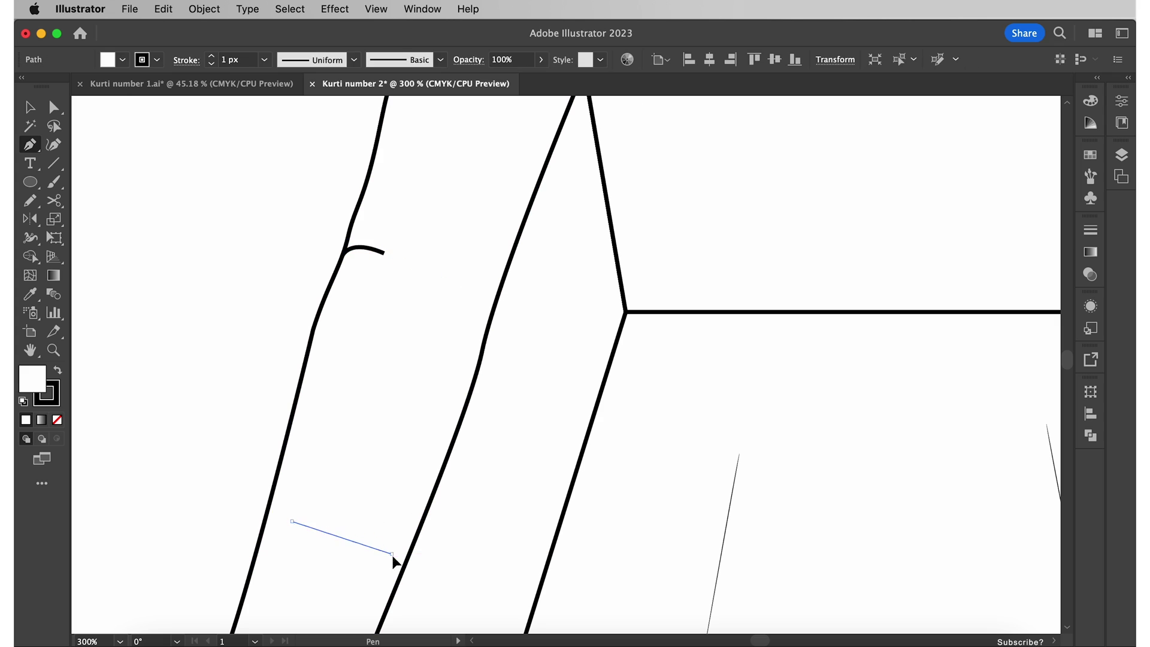
scroll(398, 560, "up", 5)
left_click(302, 393)
left_click_drag(321, 431, 351, 439)
key("Escape")
scroll(503, 468, "up", 5)
scroll(456, 426, "up", 5)
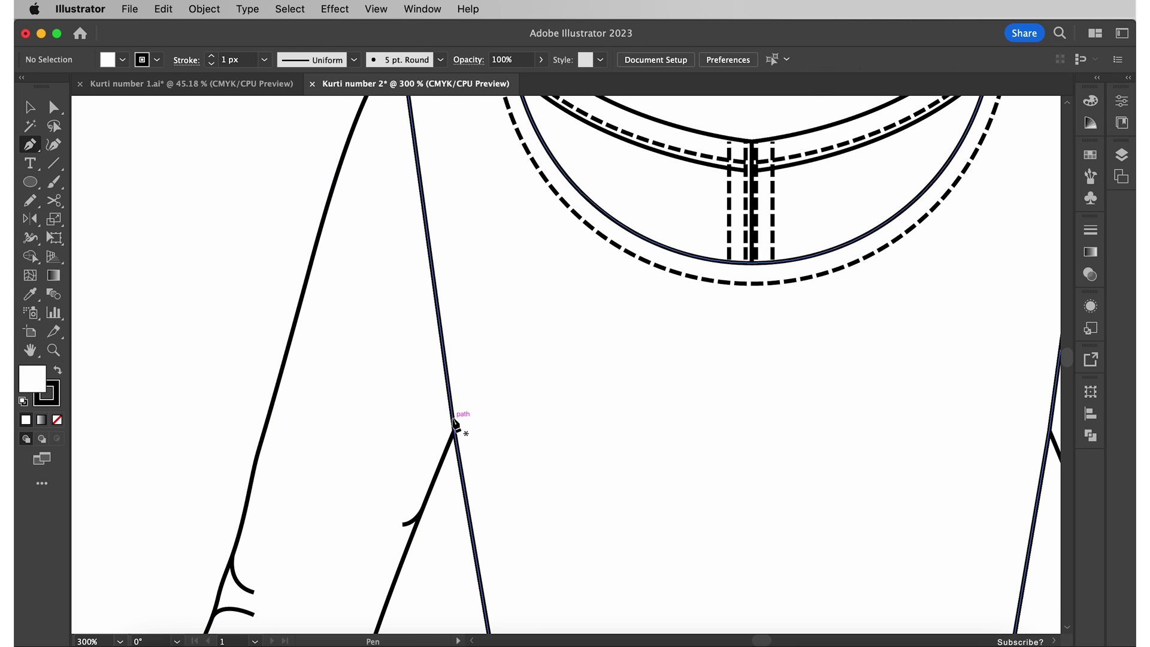
left_click(455, 426)
left_click(442, 226)
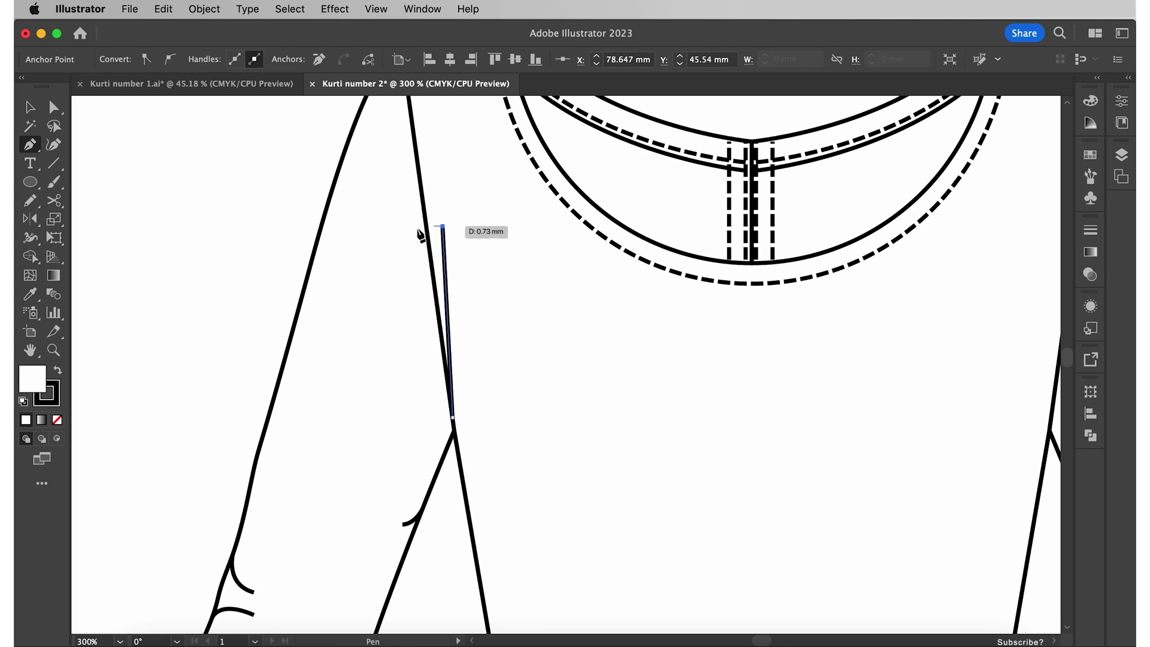
Step: Give the left sleeve's cuff creases and sleeve fold curves a tapered width profile
key("ctrl+minus")
key("ctrl+minus")
scroll(324, 334, "down", 3)
scroll(323, 334, "down", 3)
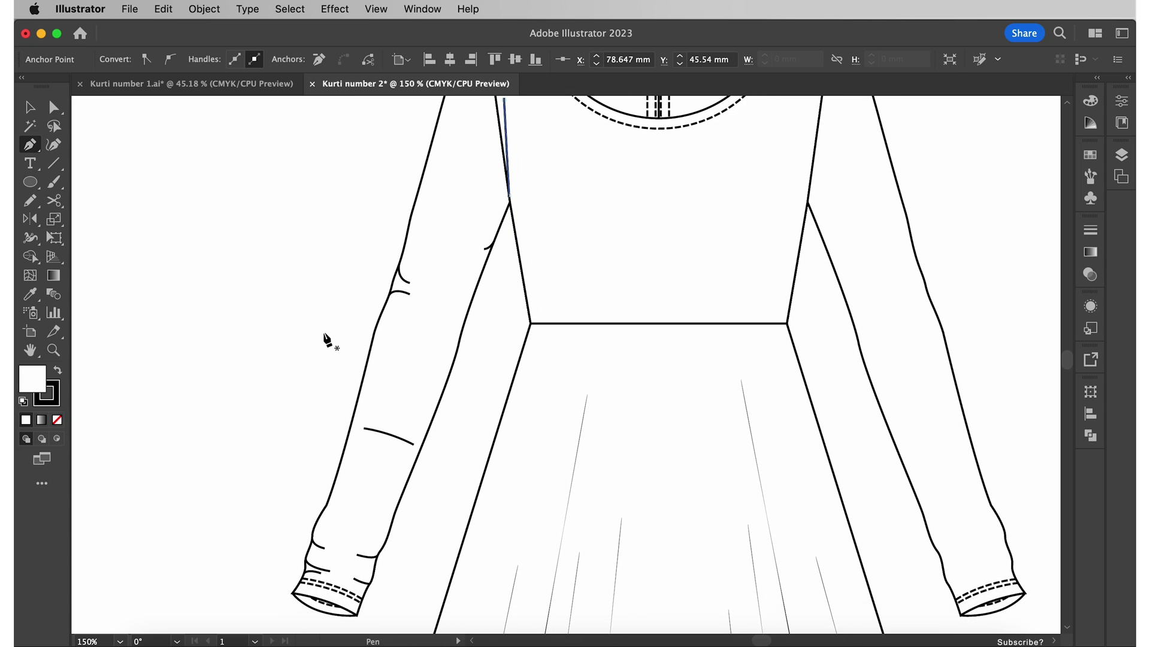
key("v")
left_click(315, 563)
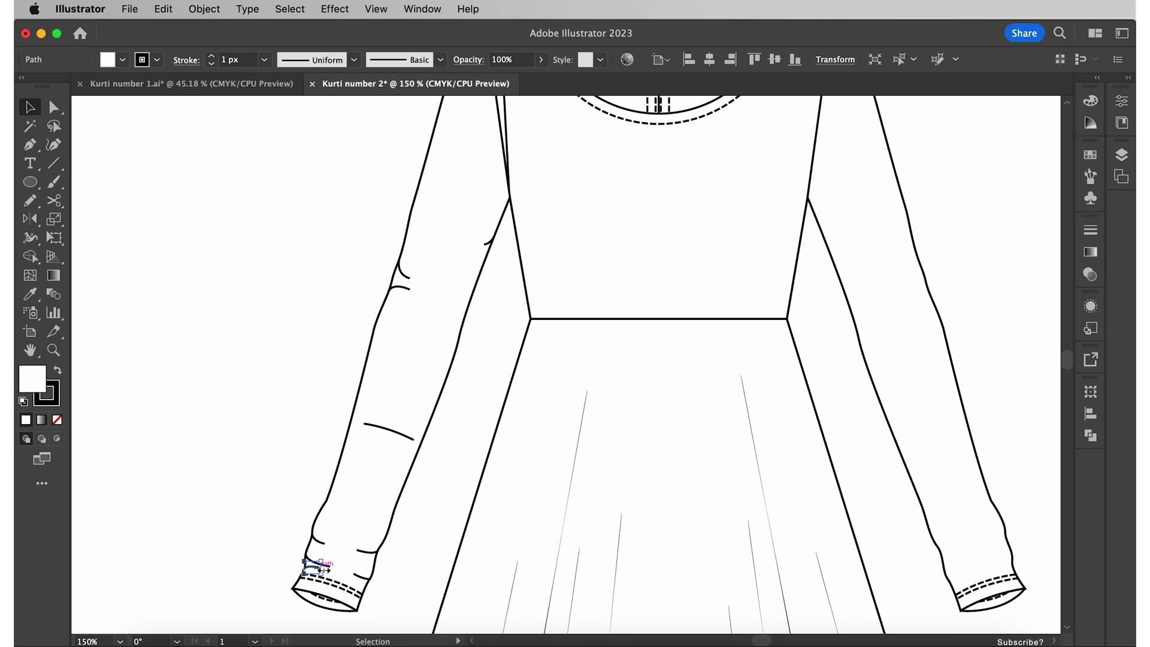
left_click(400, 287, "shift")
left_click(402, 268, "shift")
left_click(491, 241, "shift")
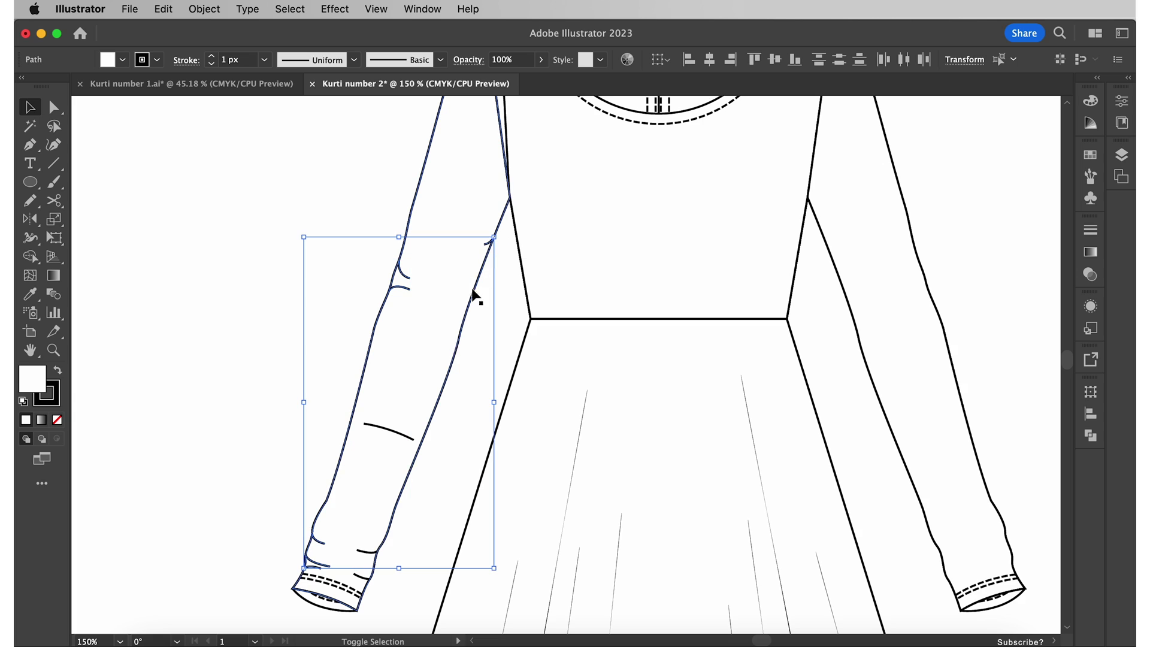
left_click(367, 556, "shift")
left_click(360, 575, "shift")
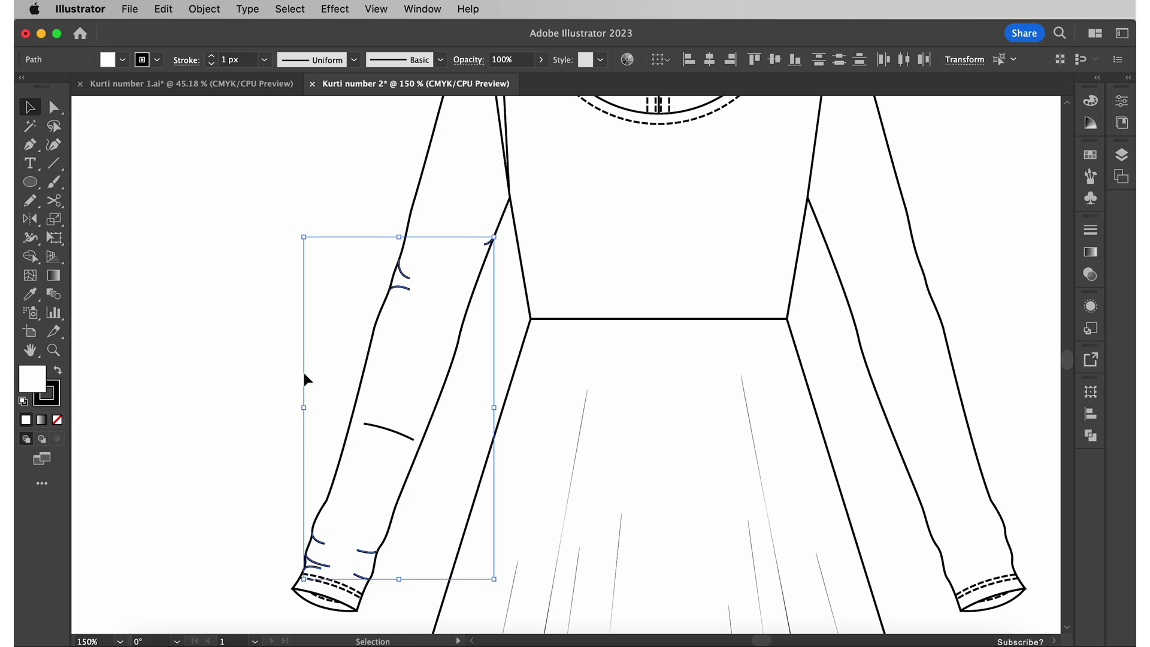
left_click(317, 63)
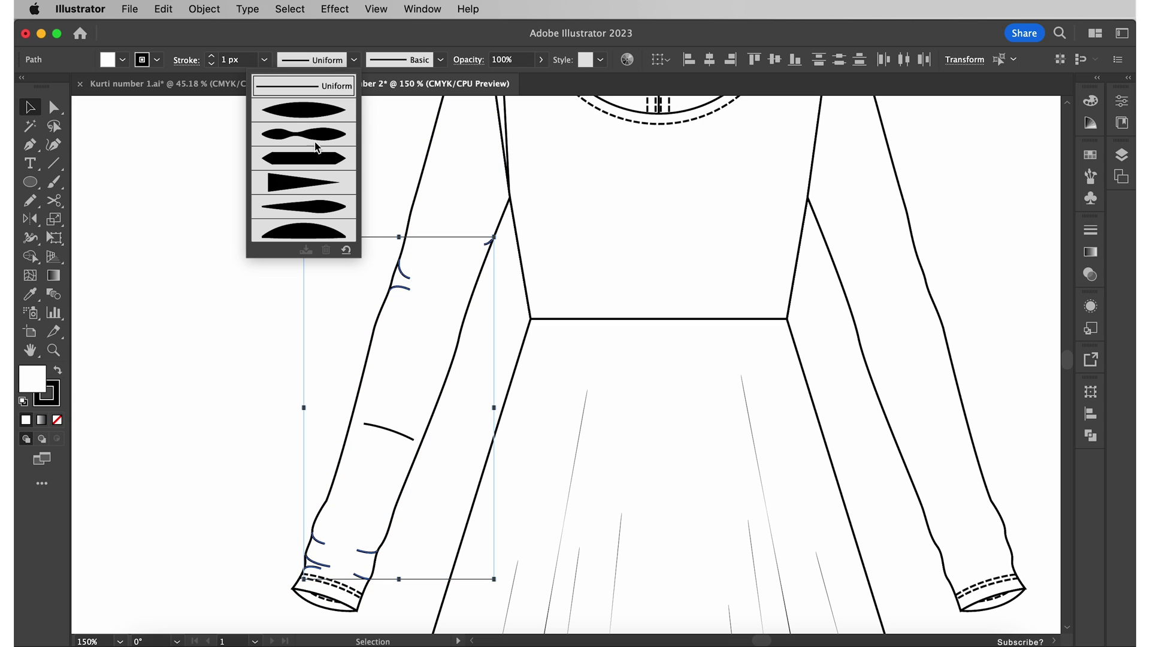
left_click(305, 185)
left_click(264, 284)
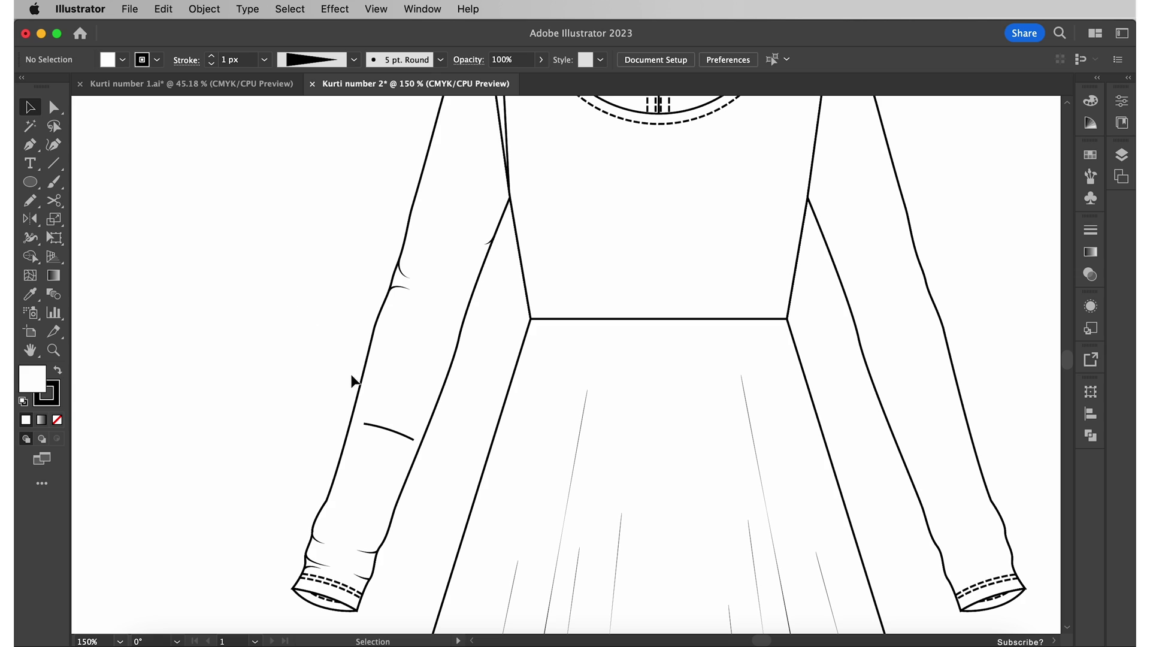
Step: Apply a tapered width profile to the elbow crease and a short sleeve fold line
left_click(385, 434)
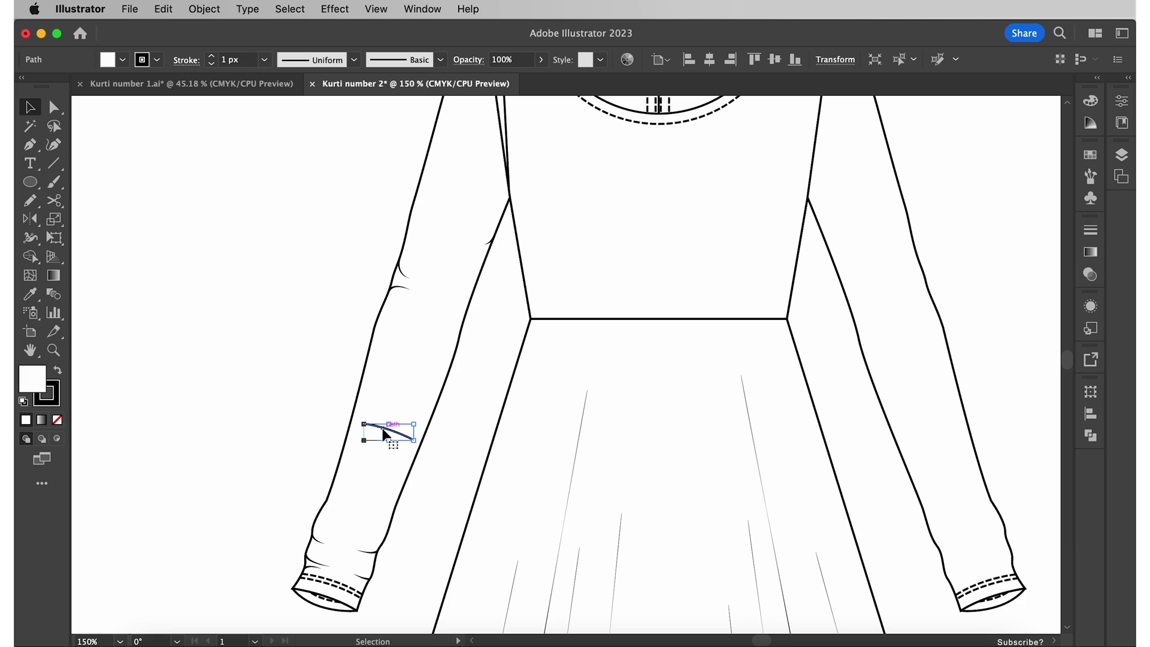
left_click(319, 64)
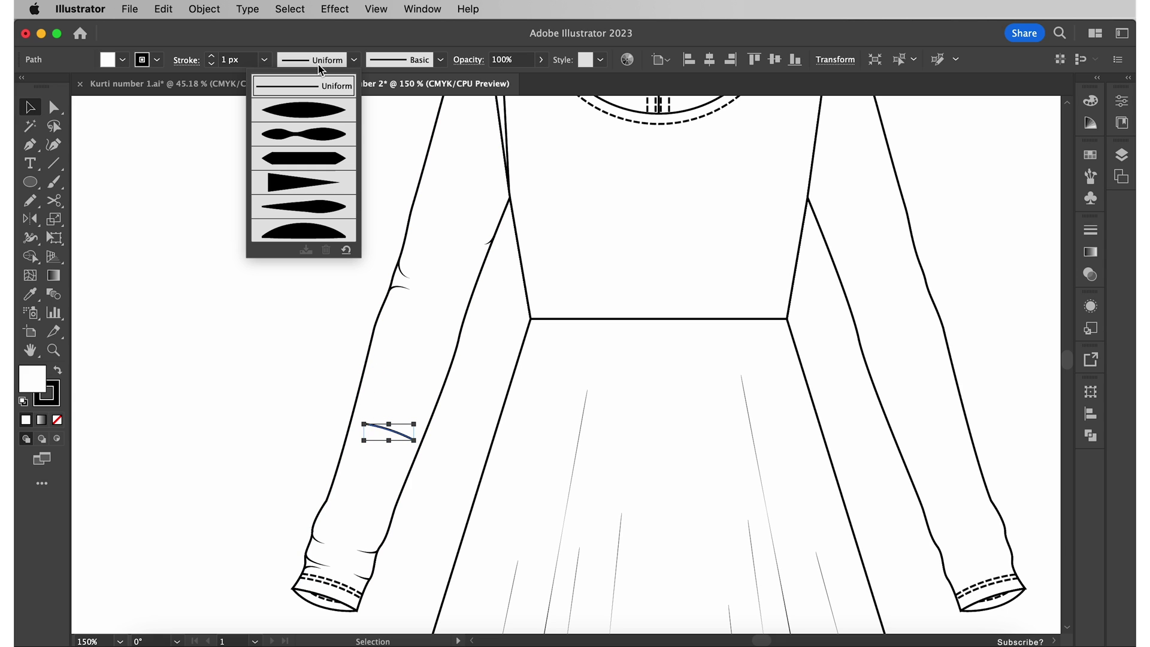
left_click(318, 116)
left_click(317, 194)
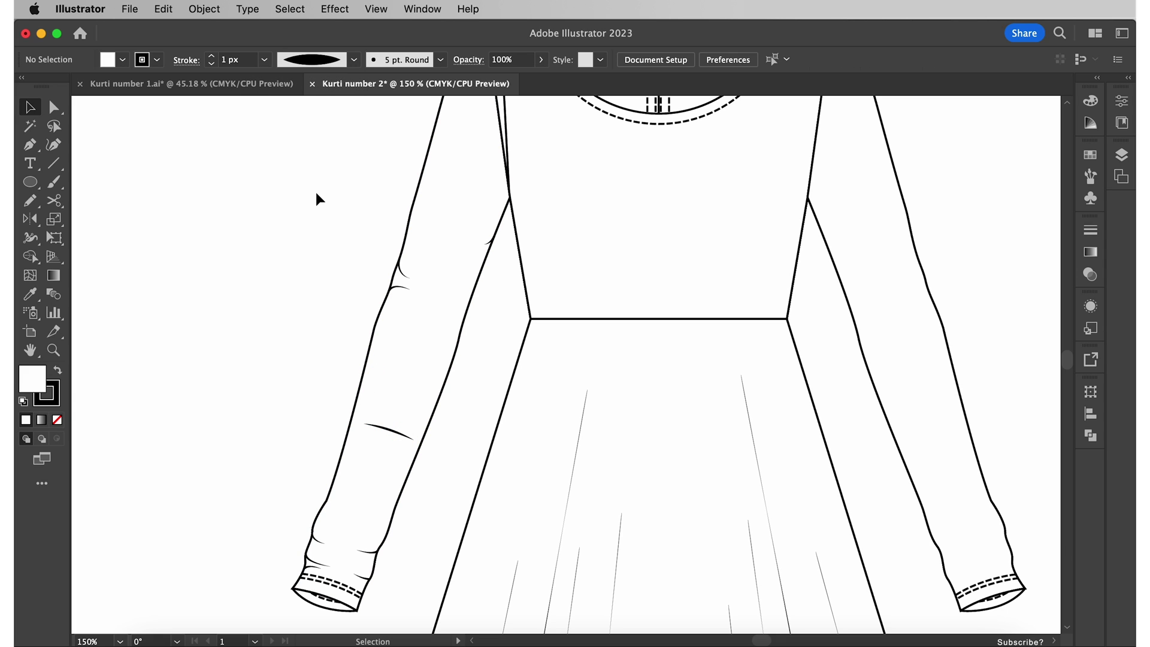
scroll(316, 193, "up", 5)
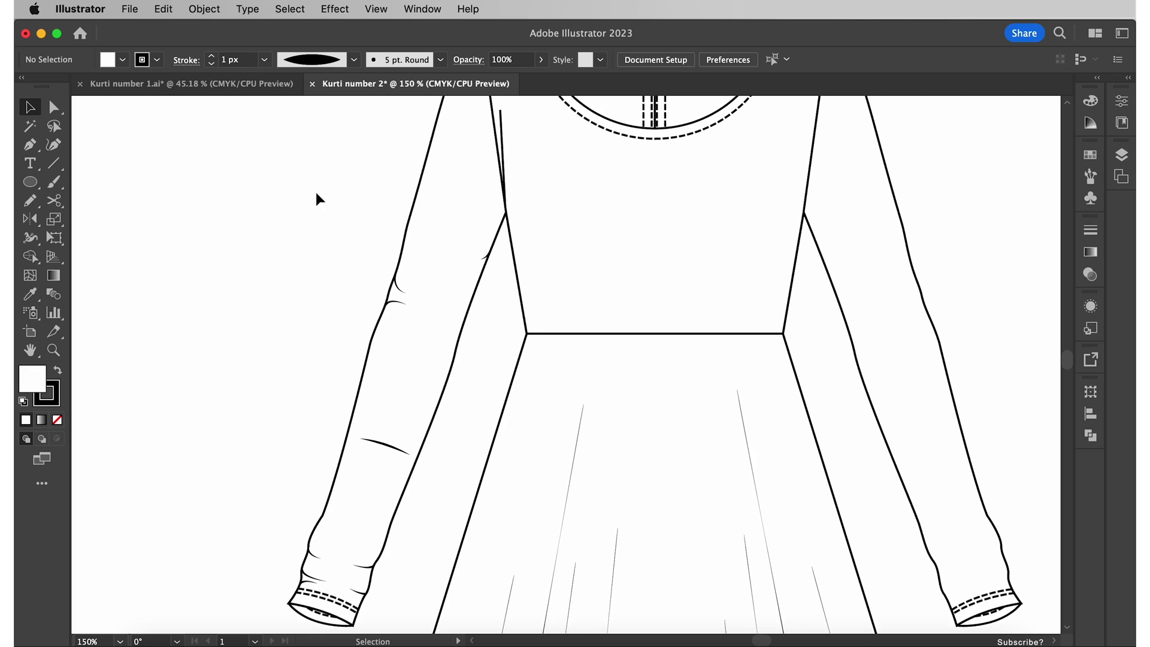
left_click(465, 248)
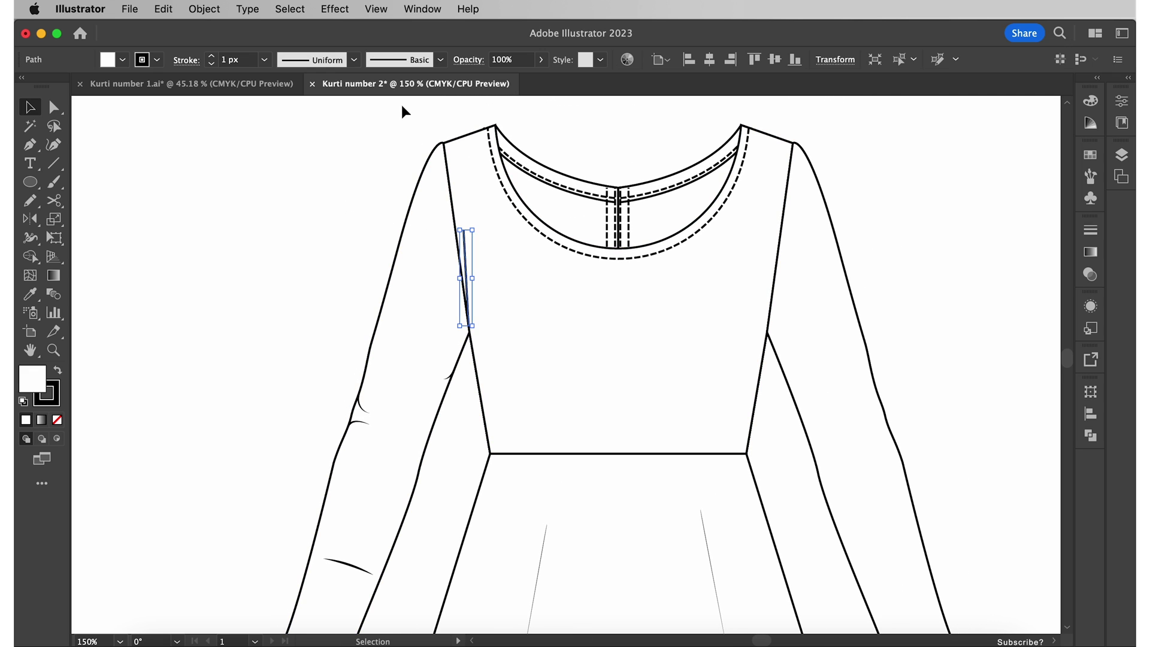
left_click(343, 61)
left_click(324, 184)
Step: Group the left sleeve's fold lines, shoulder seam and cuff details
left_click(292, 269)
key("super+1")
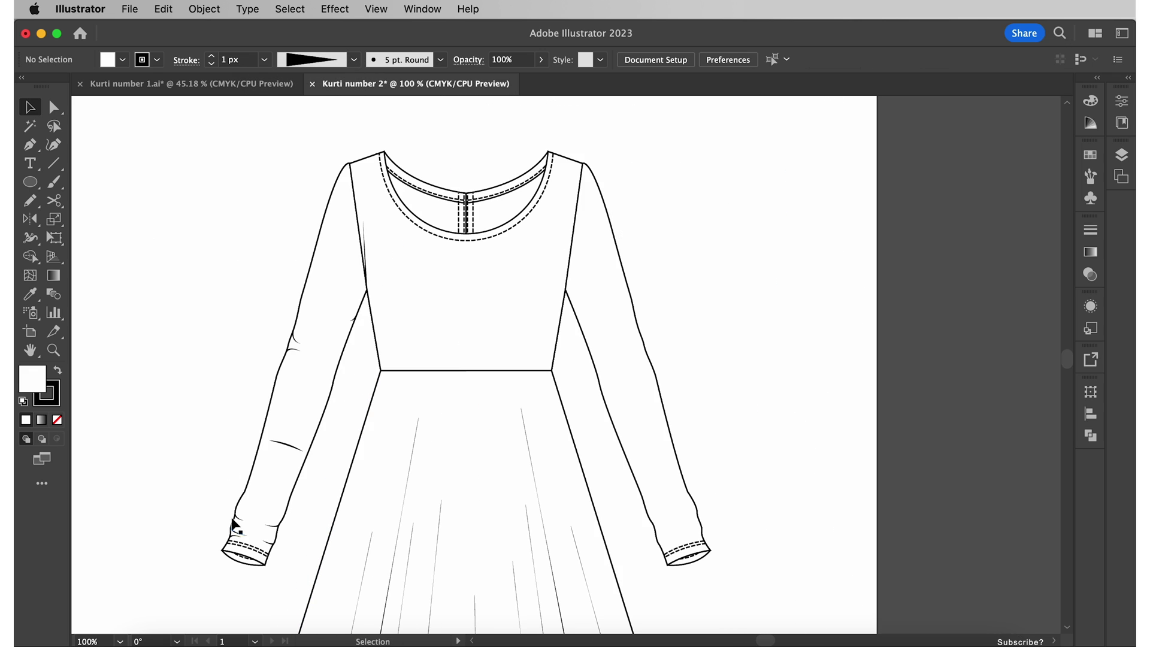
left_click(235, 523)
left_click(294, 343, "shift")
left_click(366, 253, "shift")
left_click(264, 535, "shift")
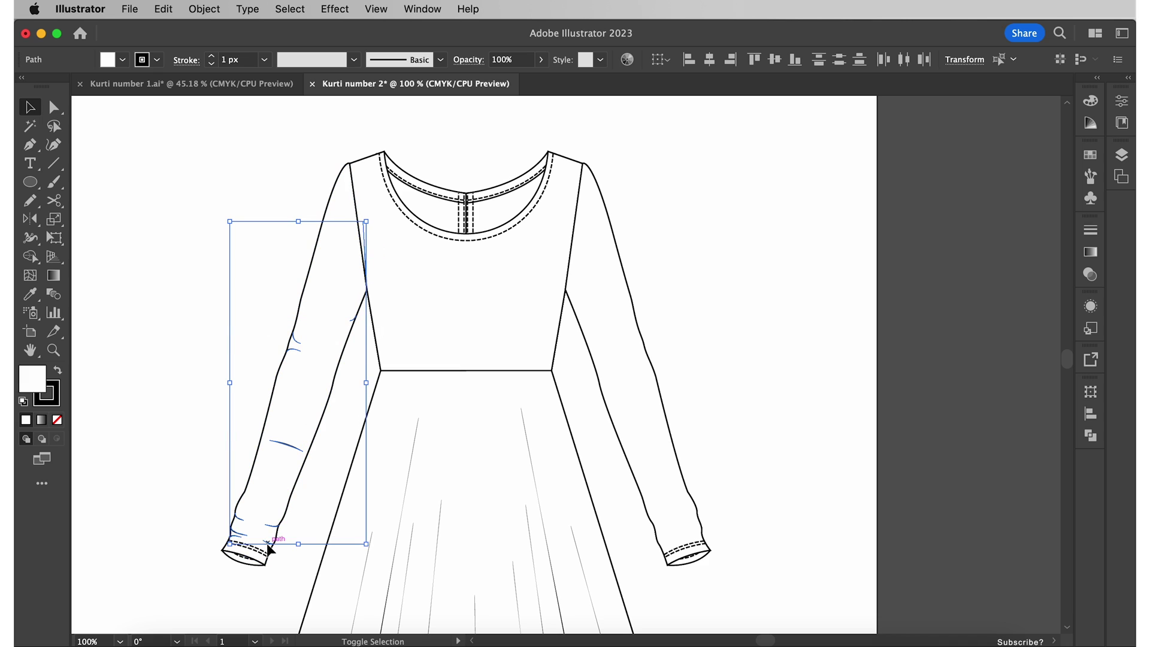
key("super+g")
Step: Reflect a copy of the sleeve group and move it onto the right sleeve
right_click(278, 445)
left_click(457, 543)
left_click(488, 426)
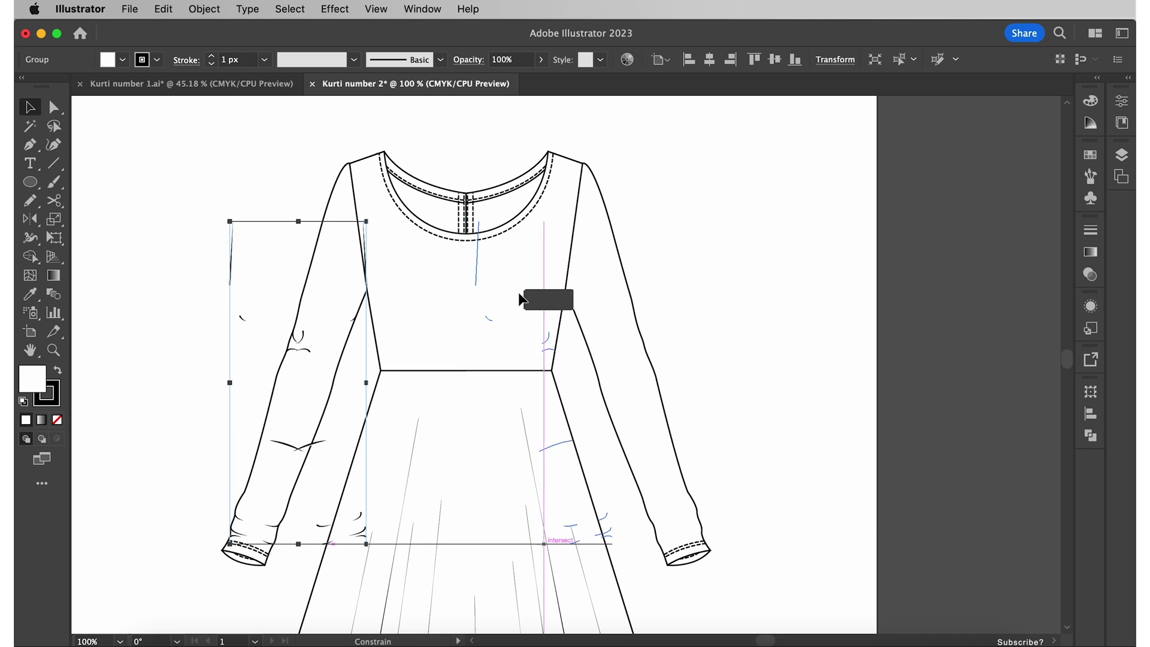
left_click_drag(249, 309, 585, 308)
left_click(735, 378)
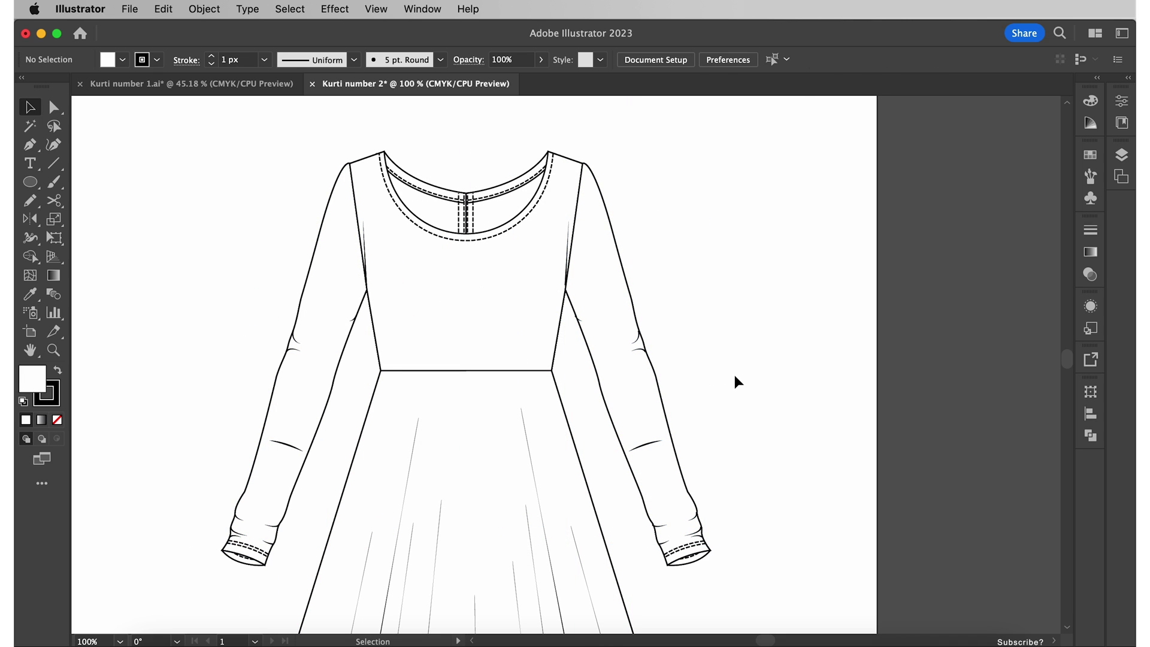
Step: Draw five straight gather lines fanning down from the waist seam
key("p")
key("super+=")
left_click(399, 151)
left_click(349, 379)
left_click(418, 153)
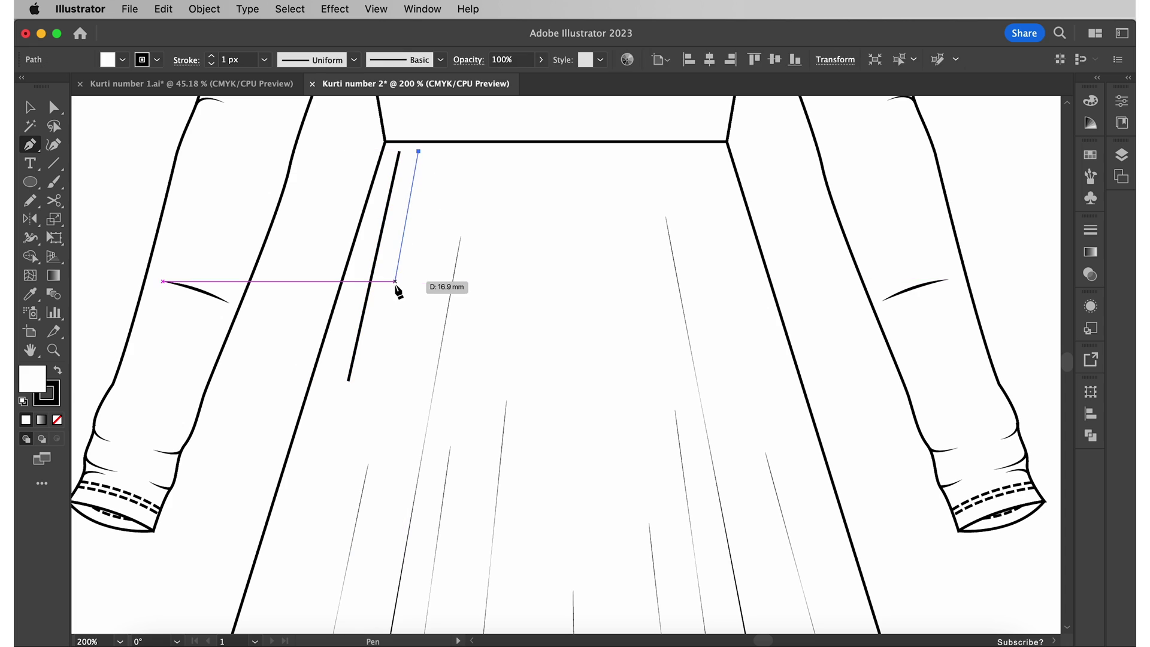
left_click(395, 281)
left_click(497, 153)
left_click(479, 338)
left_click(599, 153)
left_click(600, 301)
left_click(682, 152)
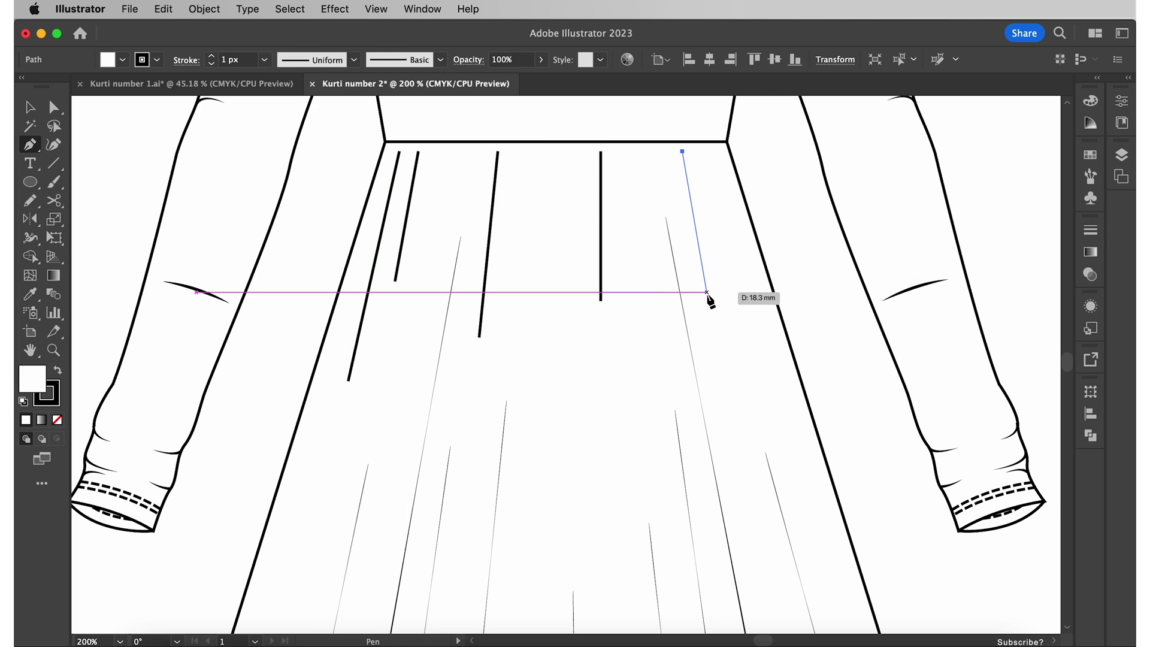
left_click(711, 303)
Step: Draw three small curved fold marks under the seam, including a U-shaped one
key("super+=")
left_click(266, 291)
left_click_drag(284, 259, 310, 260)
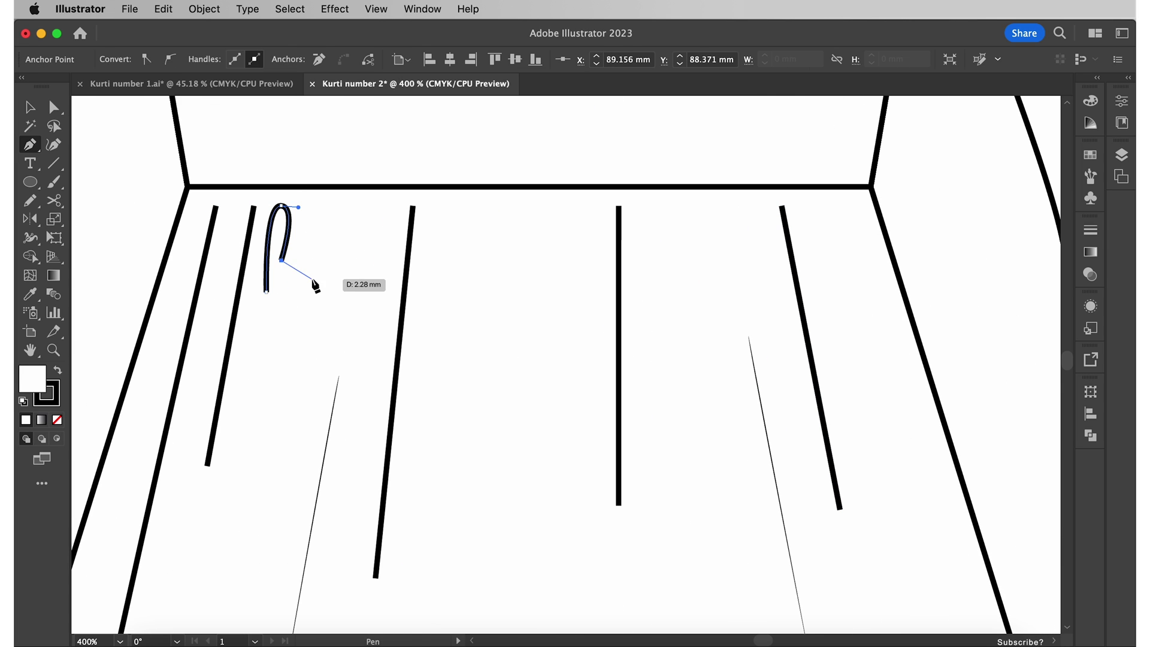
left_click(373, 333, "super")
left_click(382, 206)
left_click_drag(365, 338, 380, 340)
left_click(382, 263)
left_click(580, 298, "super")
left_click(661, 276)
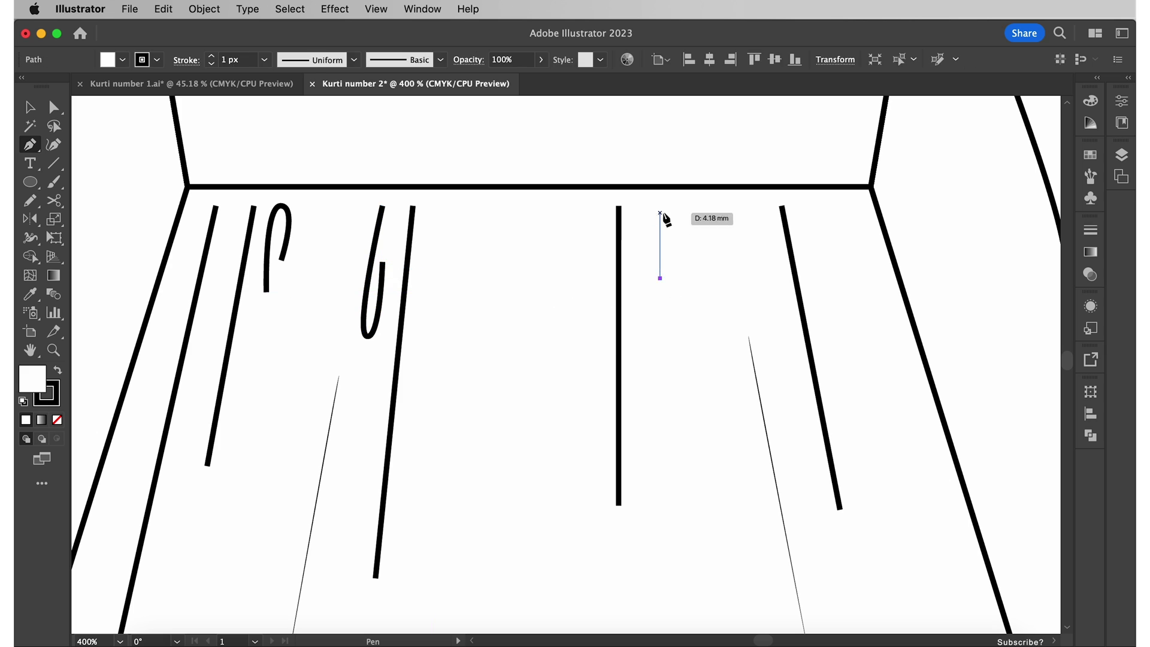
left_click_drag(663, 209, 674, 211)
left_click(673, 244)
Step: Give the gather lines and fold marks a tapered width profile, then zoom out
key("v")
left_click(207, 249)
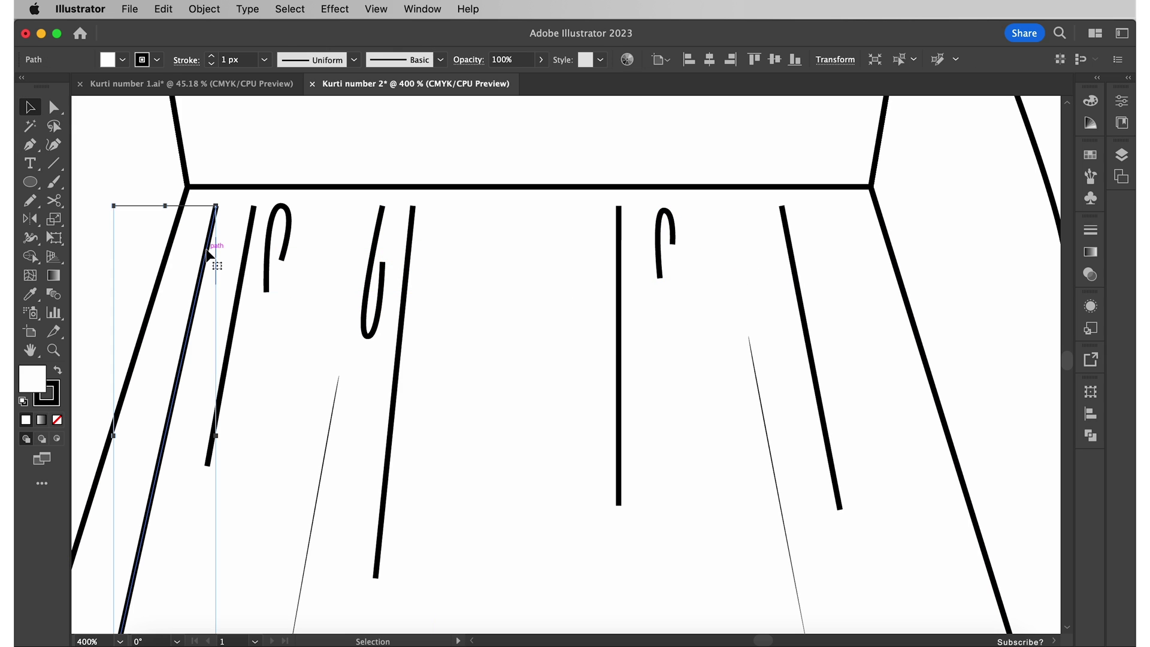
left_click(354, 60)
left_click(337, 118)
left_click(279, 239)
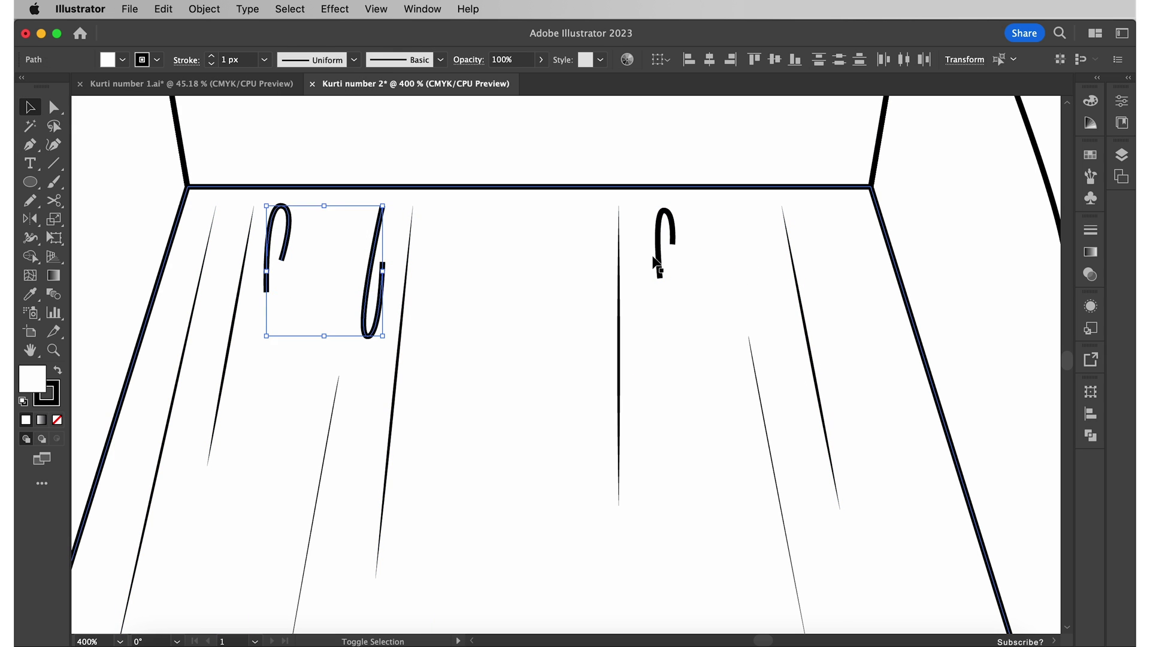
left_click(666, 243, "shift")
key("super+minus")
left_click(151, 199)
key("super+minus")
key("super+minus")
key("super+minus")
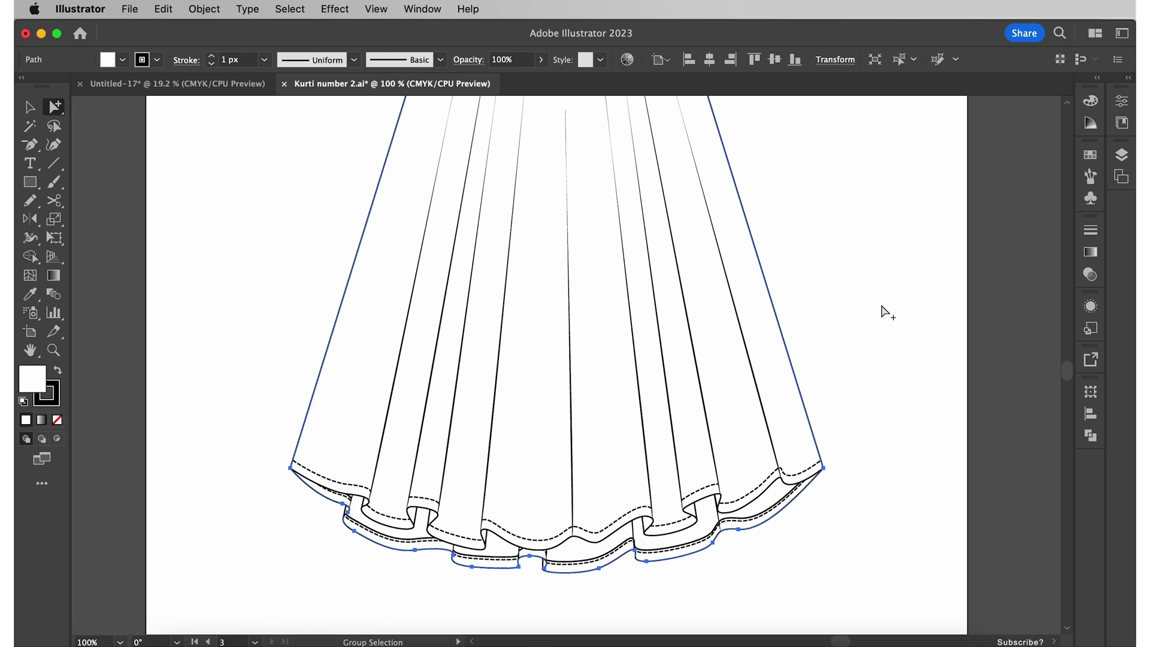
scroll(881, 314, "up", 5)
scroll(854, 314, "up", 2)
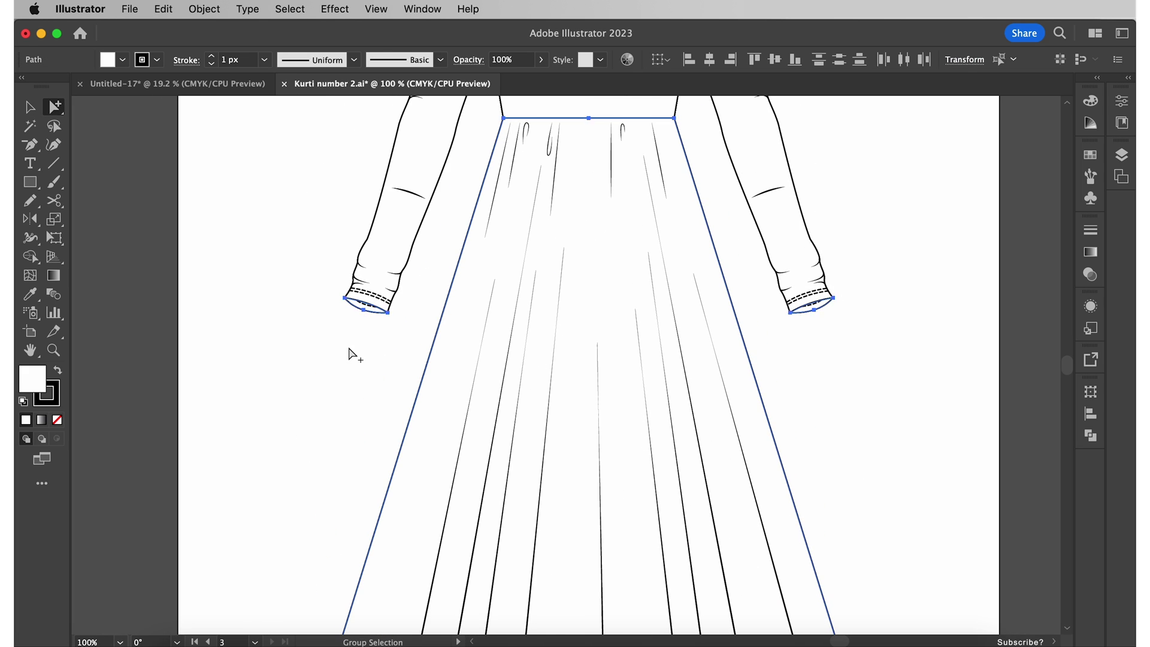
scroll(404, 329, "up", 5)
Step: Fill the inner neckline with a grey swatch and fit the artboard in view
left_click(688, 252, "shift")
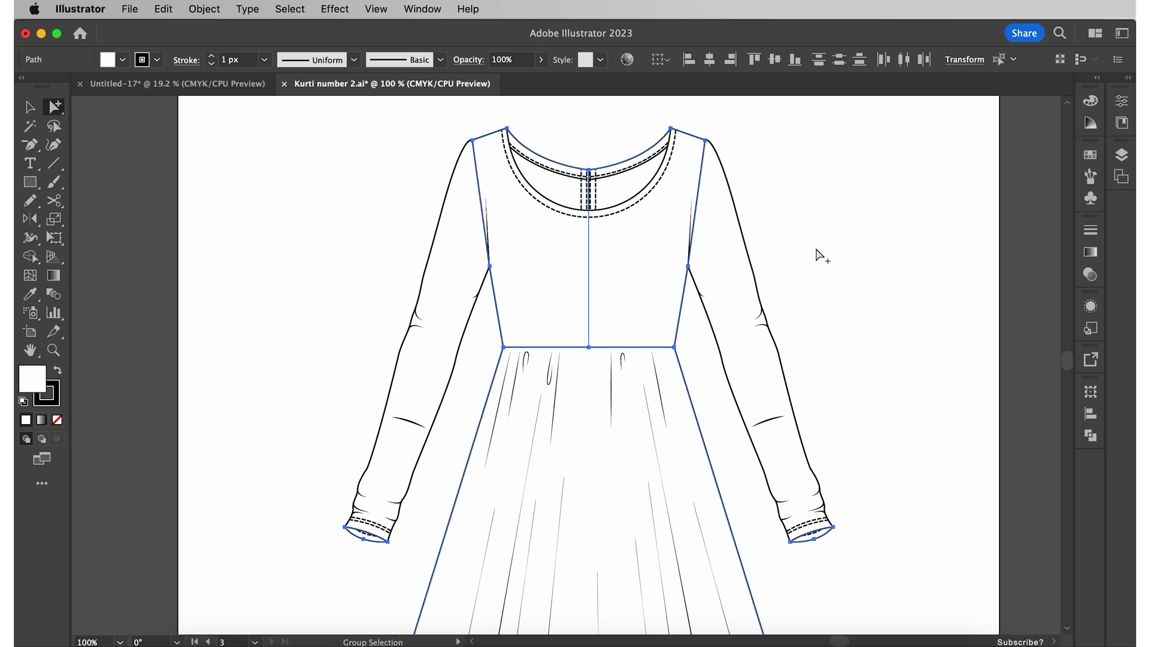
left_click(1092, 156)
left_click(982, 245)
left_click(930, 244)
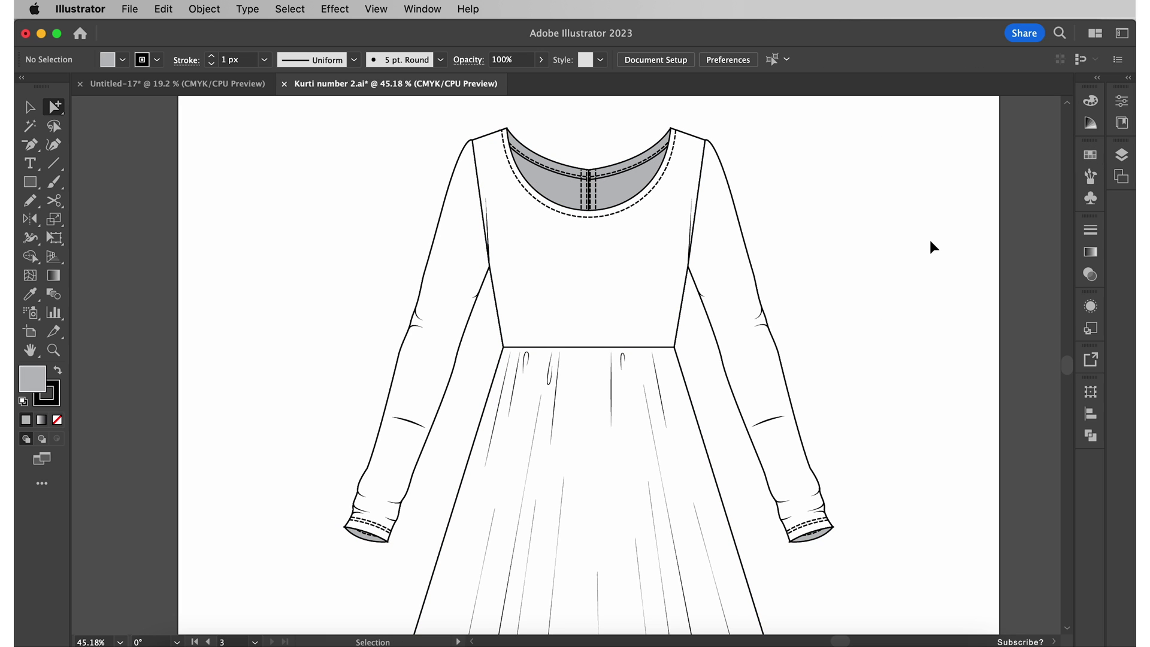
key("ctrl+0")
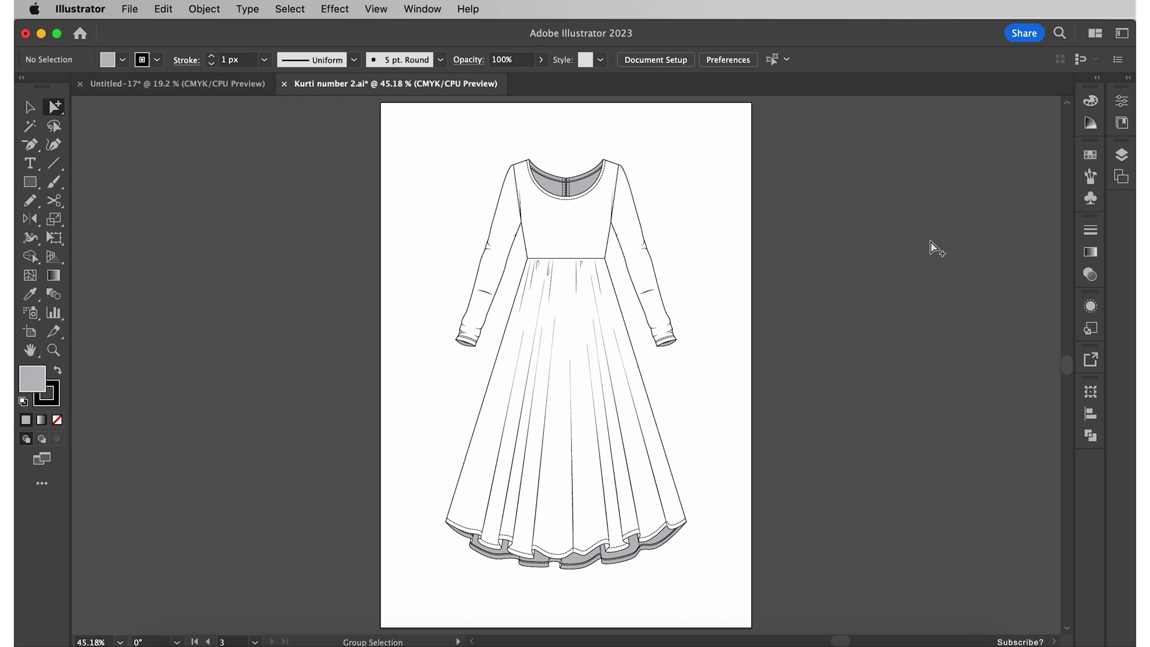
Step: Select both bodice pieces, both sleeve outlines, the skirt outline and the thin hem path
key("super+1")
left_click(567, 190)
left_click(609, 189, "shift")
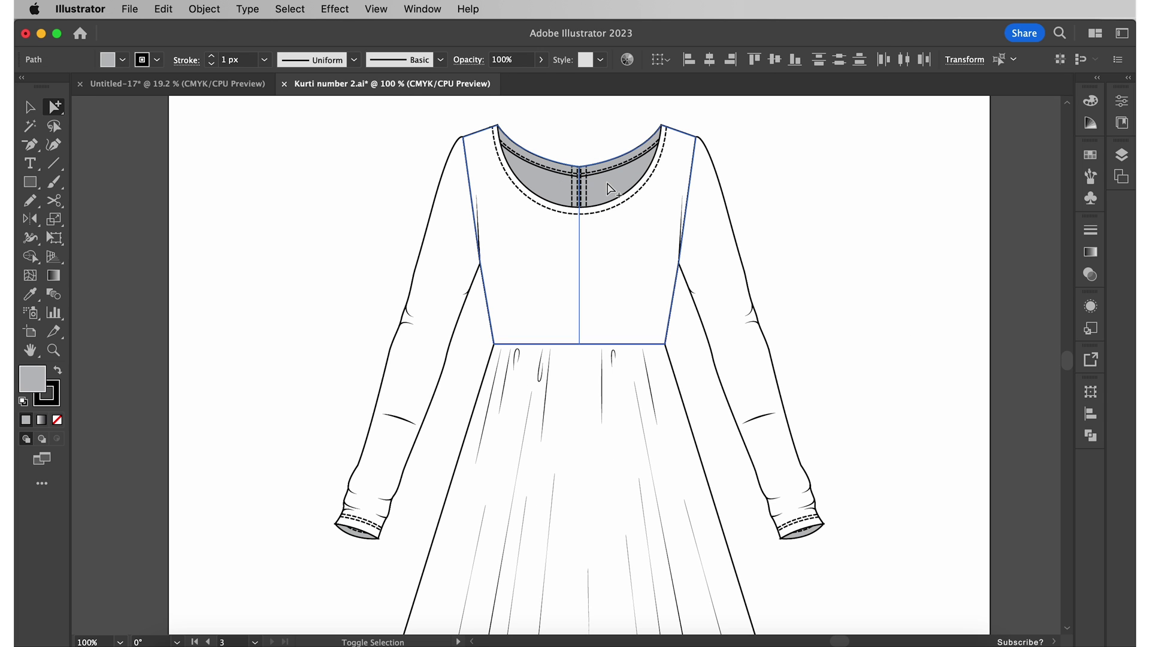
left_click(712, 238, "shift")
left_click(455, 290, "shift")
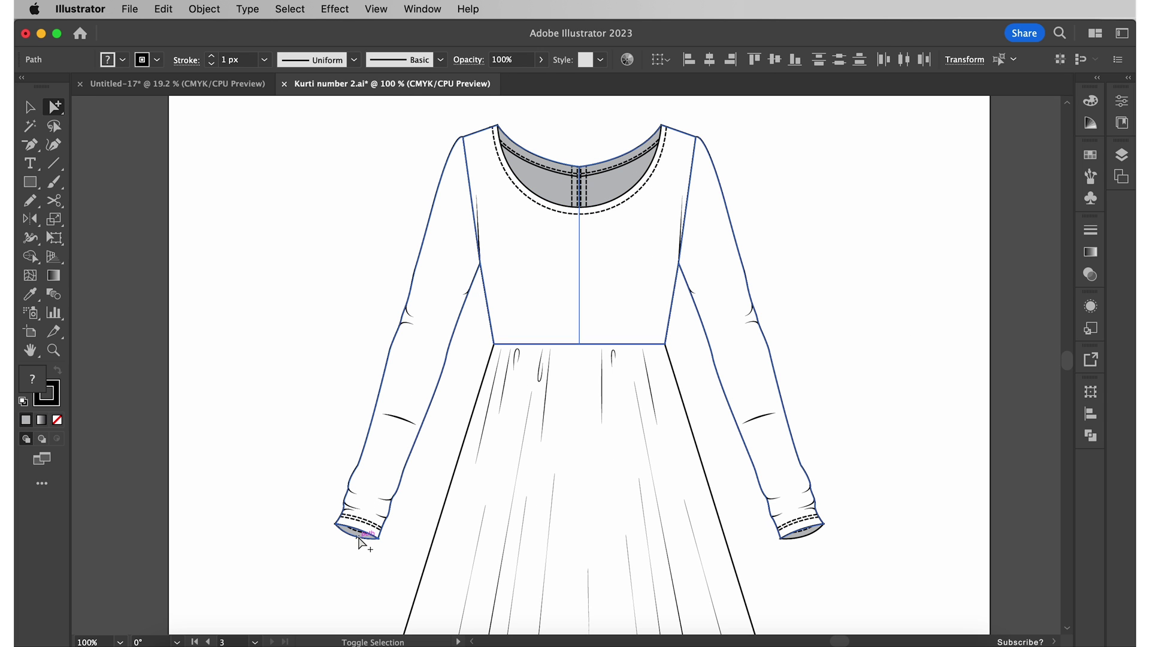
scroll(798, 543, "down", 5)
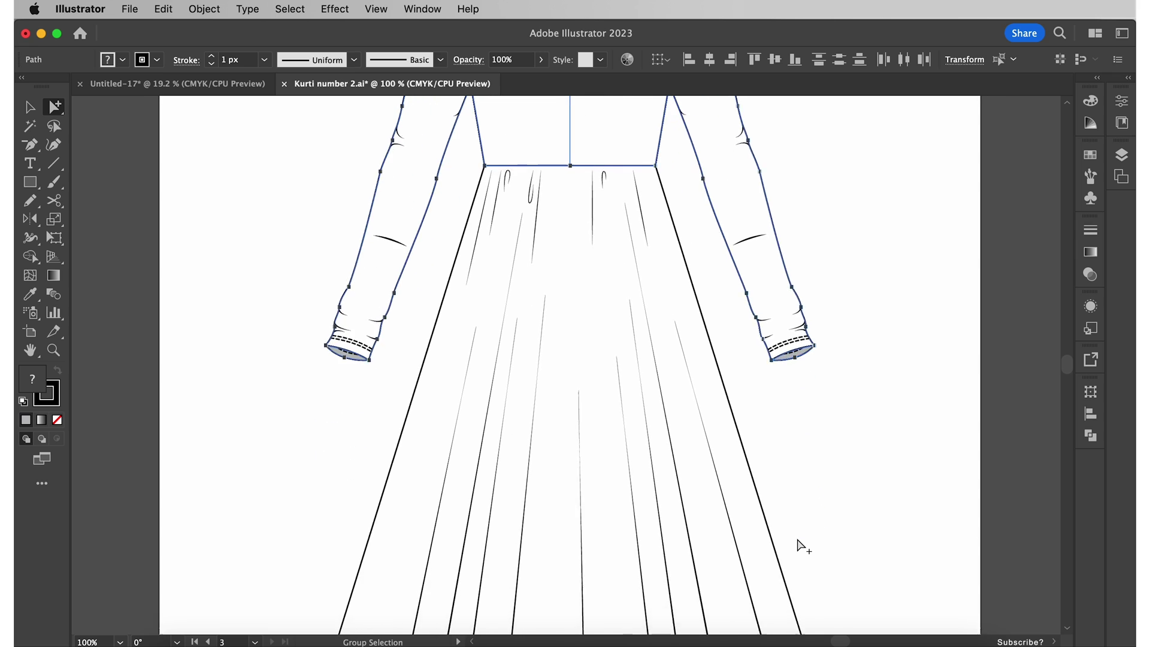
scroll(799, 544, "down", 5)
left_click(803, 493, "shift")
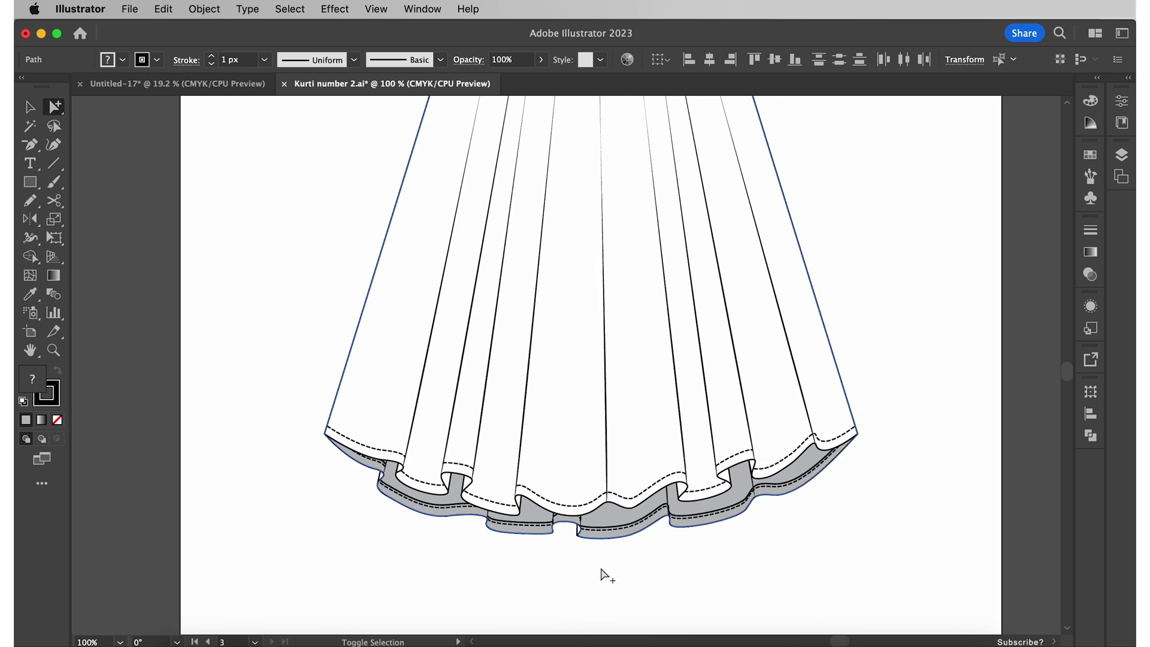
key("super+equal")
scroll(576, 553, "down", 10)
scroll(566, 404, "down", 3)
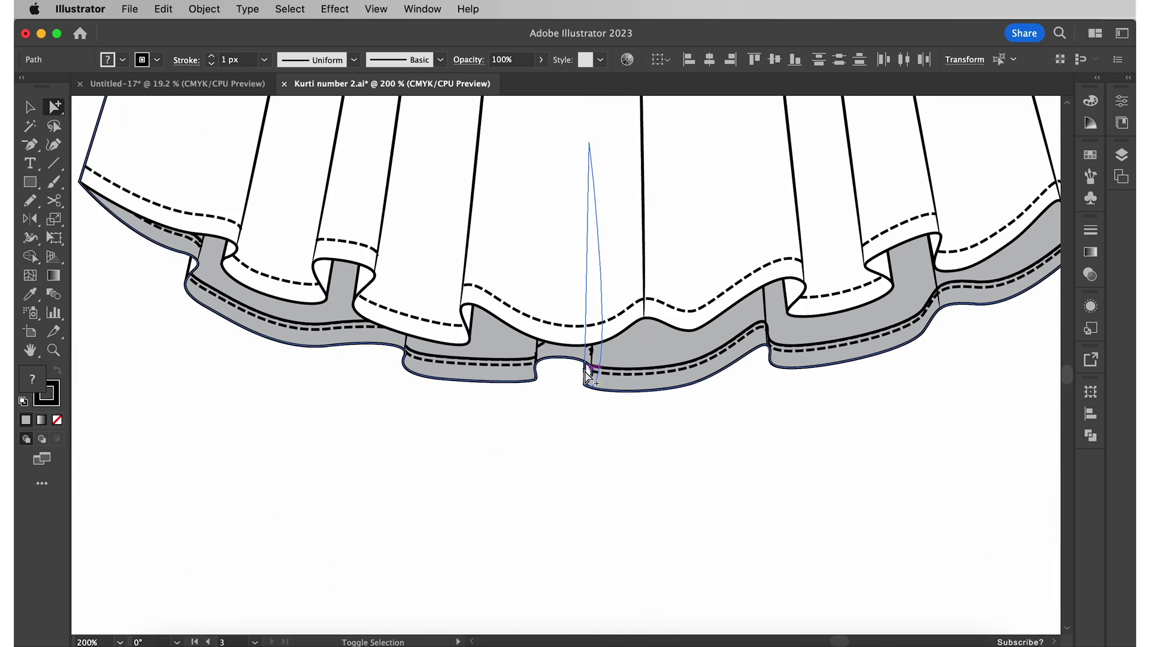
left_click(184, 269, "shift")
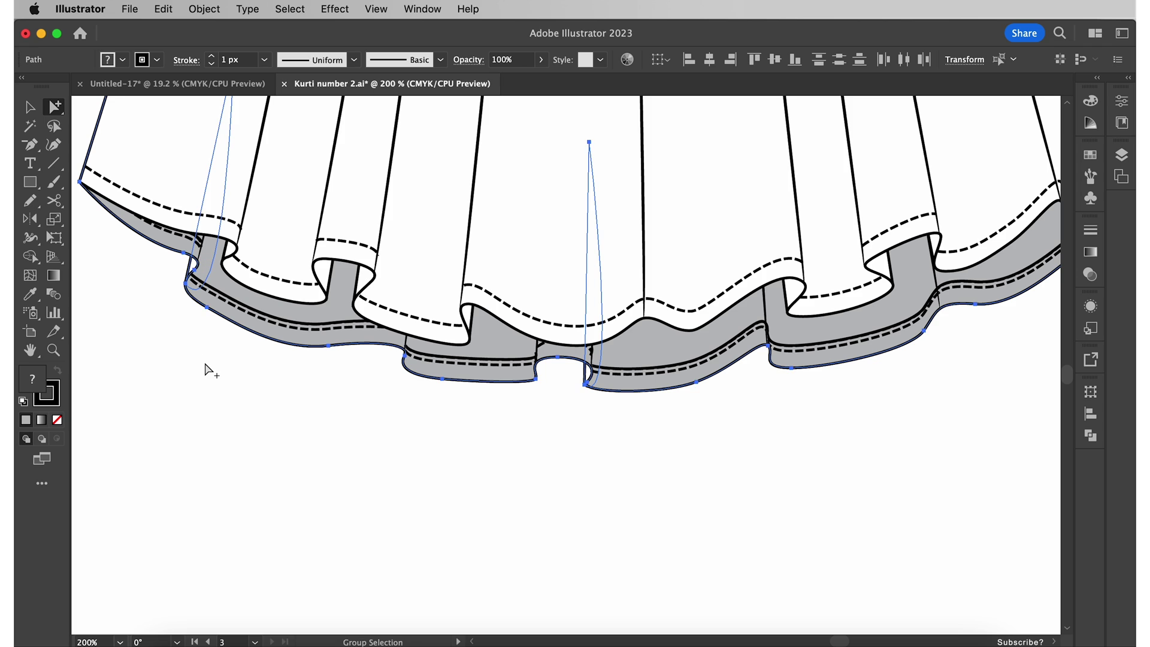
key("super+0")
Step: Copy the outline pieces, paste them in front, and fill the copy grey
key("v")
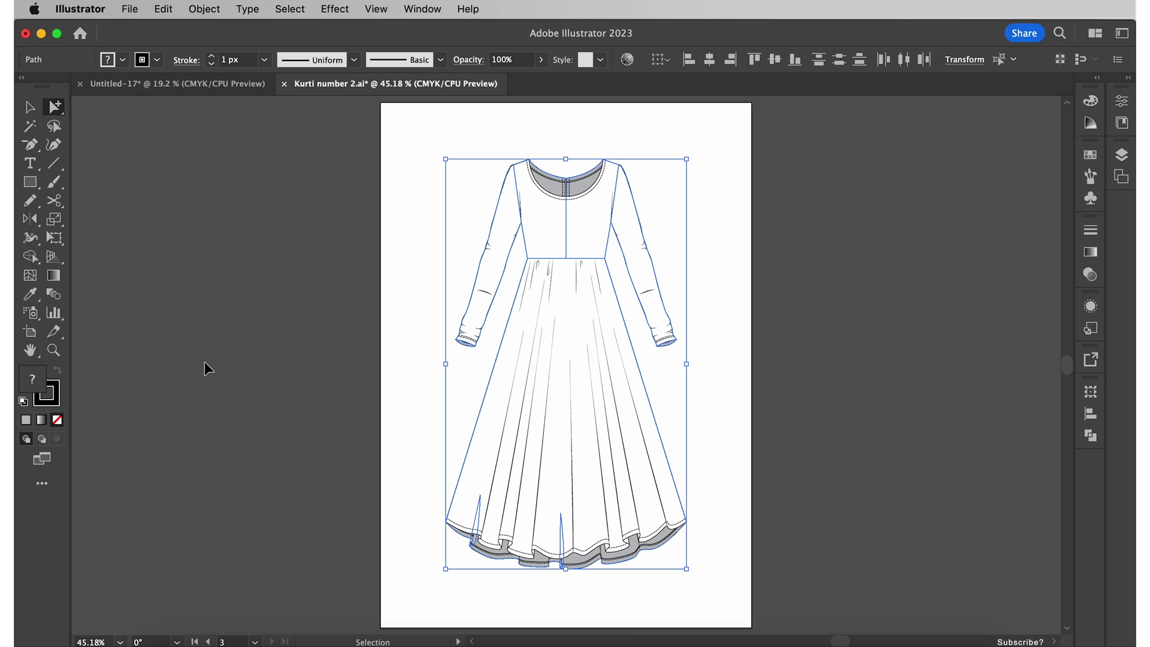
key("super+c")
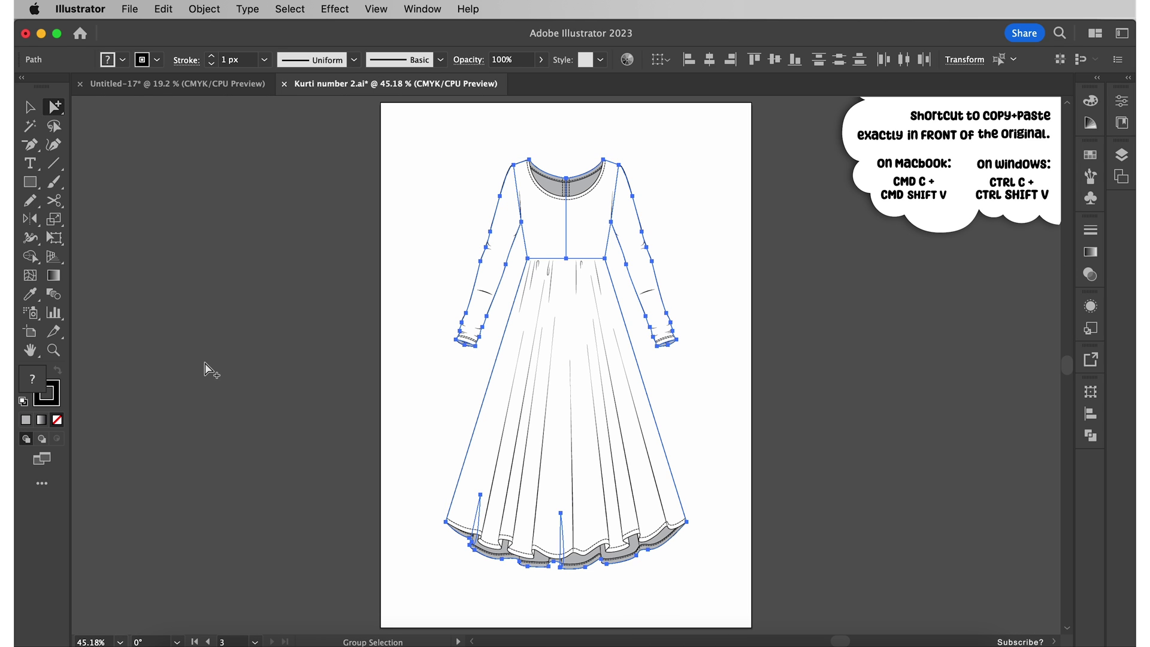
key("super+shift+v")
key("comma")
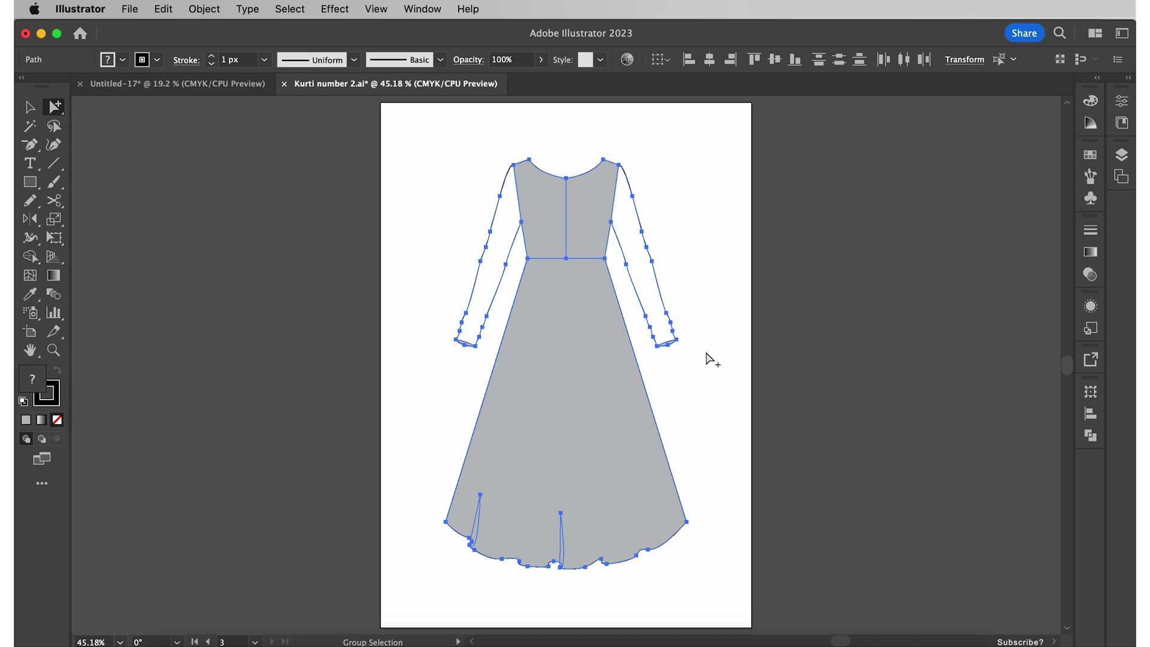
Step: Unite the grey copy, give it an 8 px stroke, and send it to the back
left_click(1091, 435)
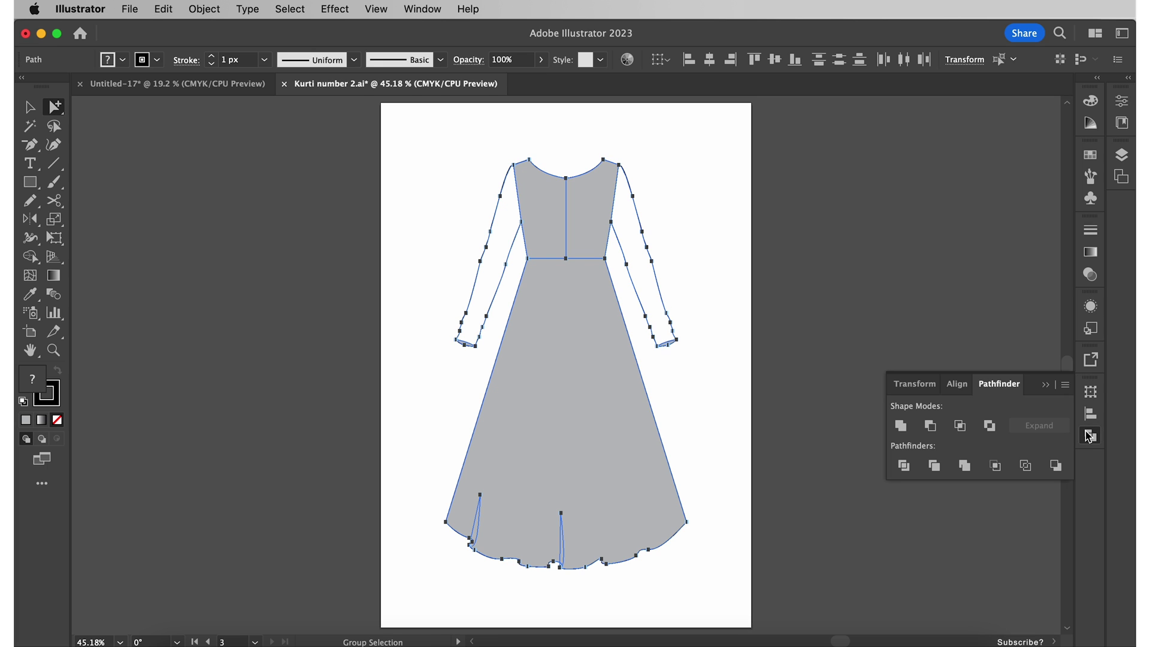
left_click(901, 426)
left_click(1090, 229)
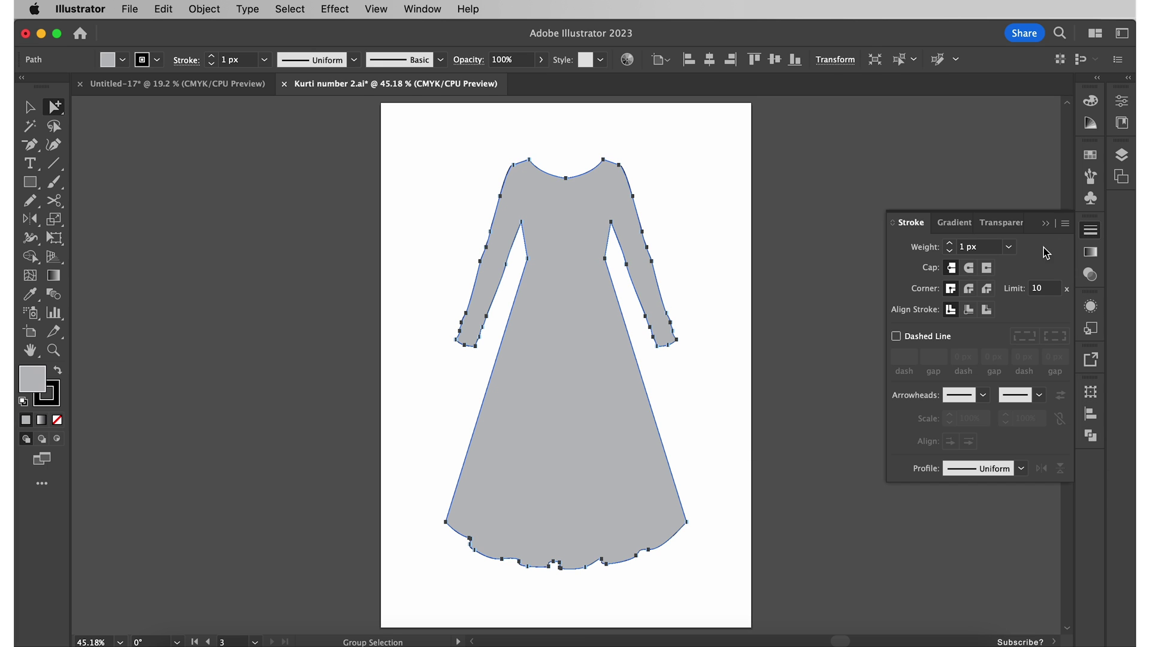
left_click(949, 243)
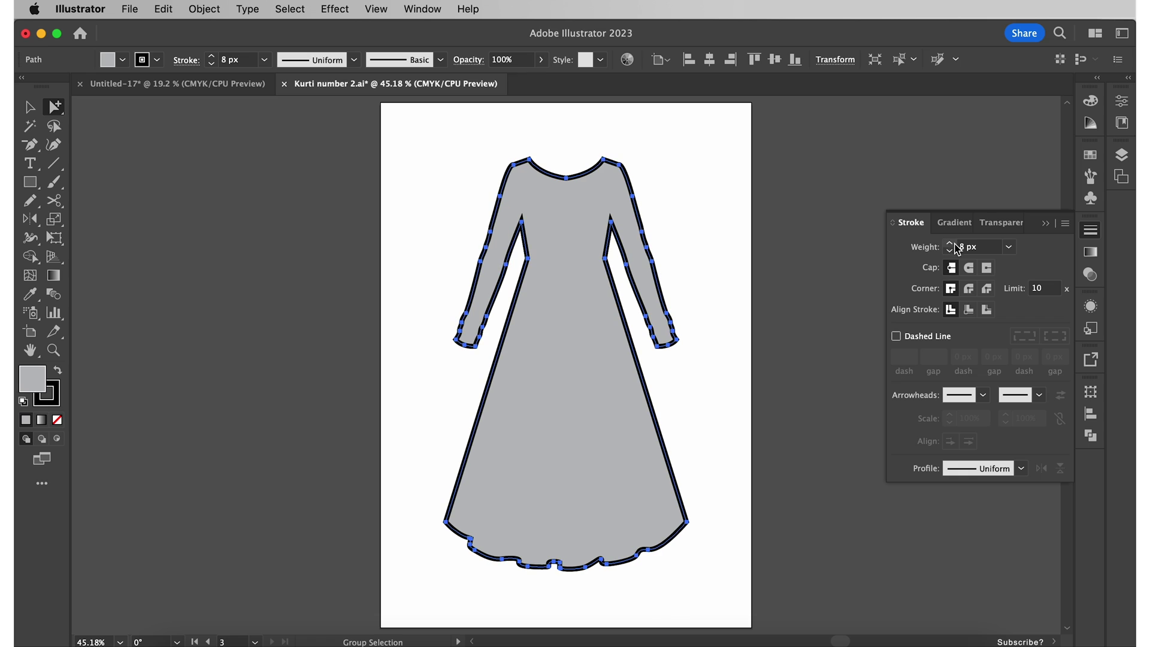
right_click(611, 356)
mouse_move(638, 562)
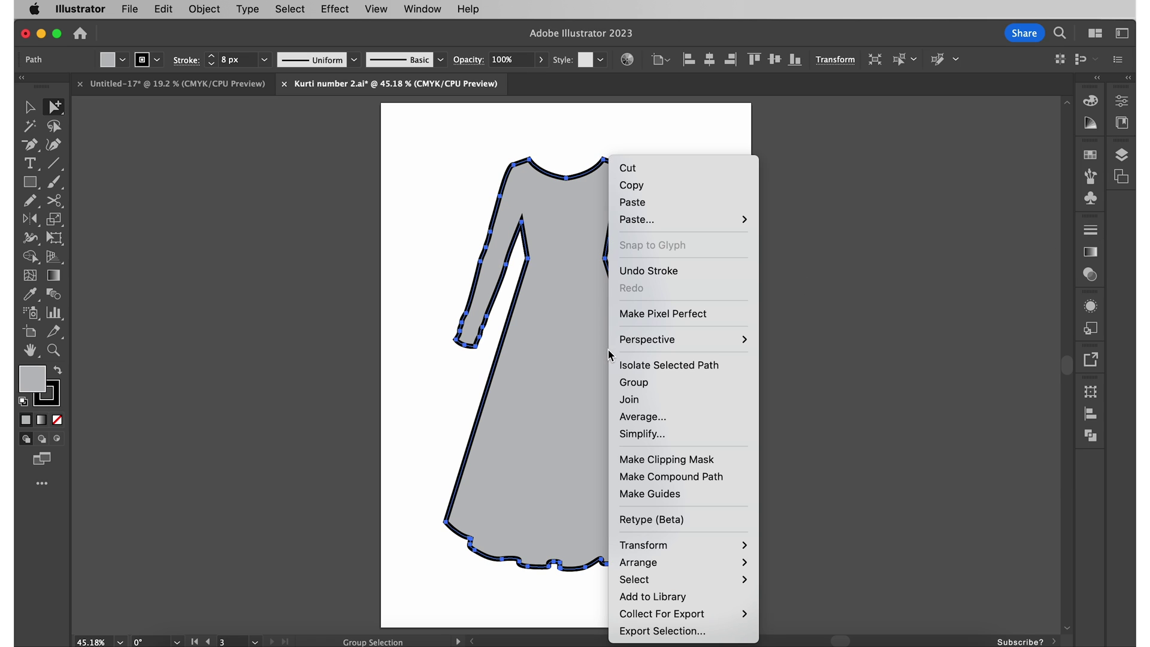
left_click(797, 605)
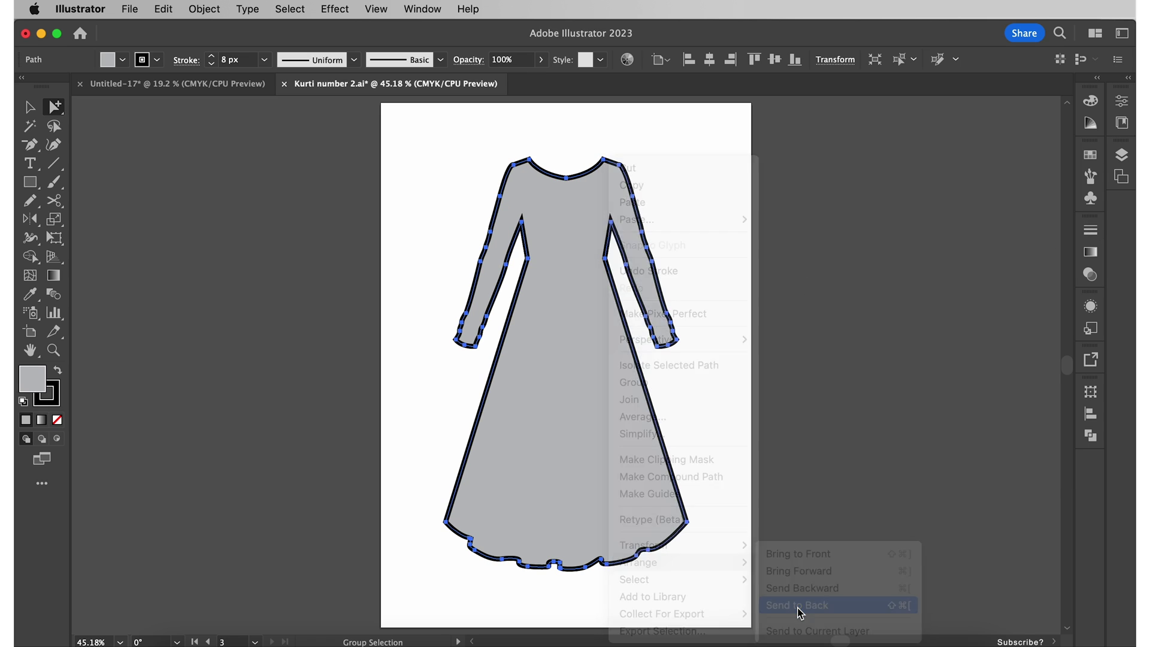
left_click(874, 504)
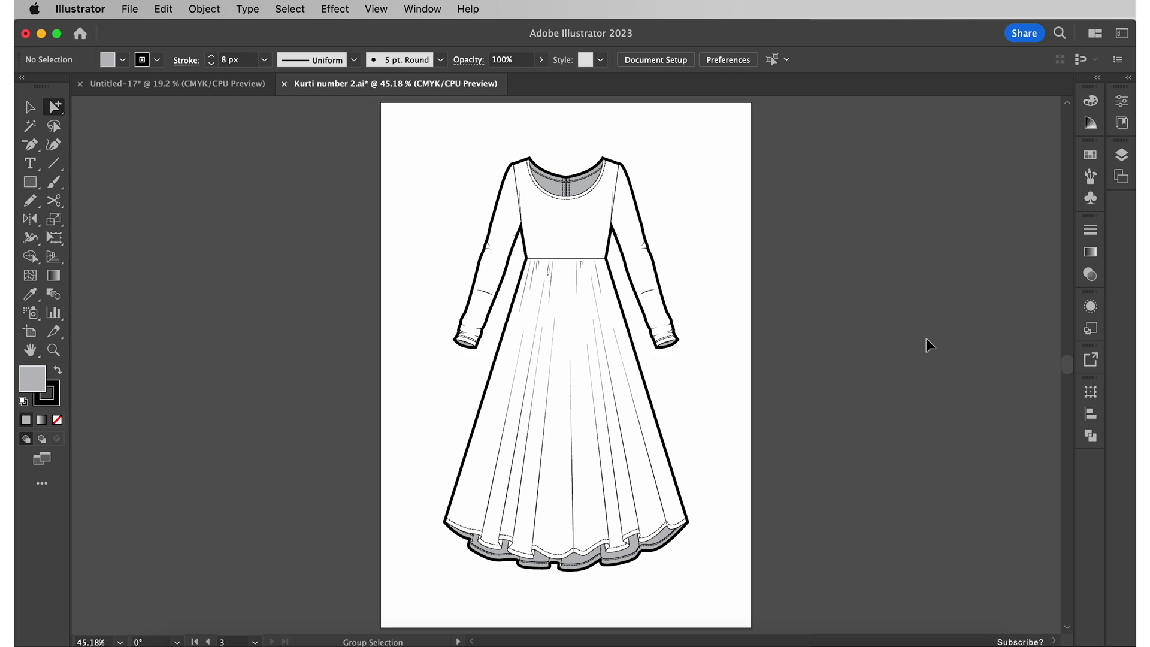
Step: Add a second artboard beside the first
left_click(1122, 177)
left_click(1060, 294)
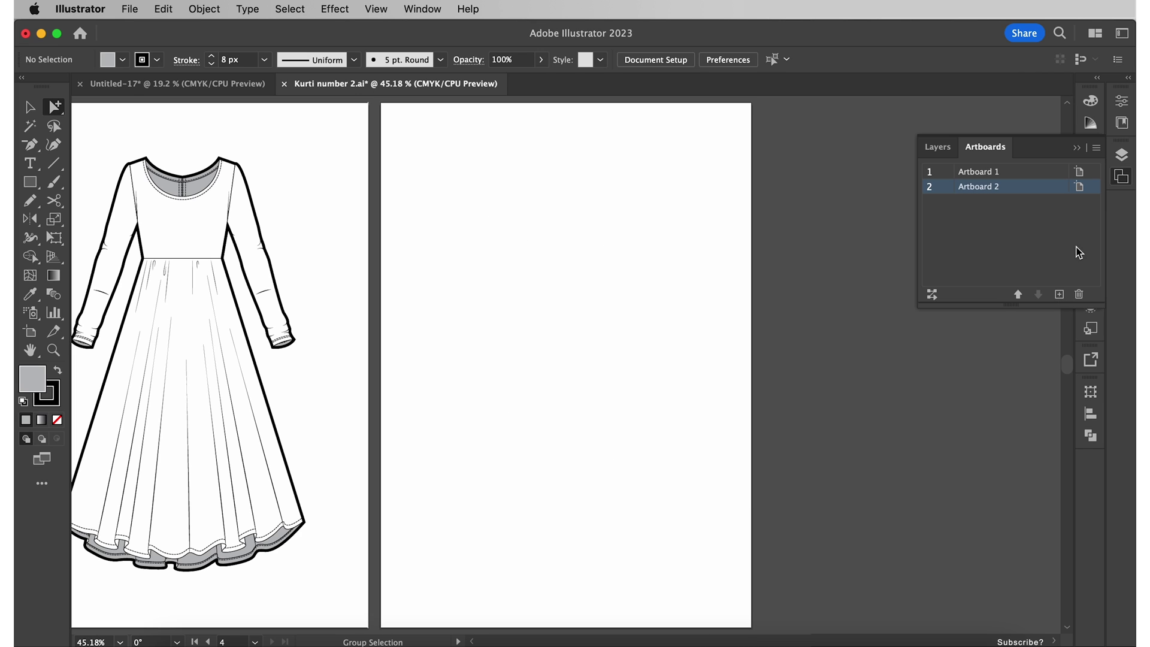
left_click(1121, 176)
Step: Group the whole front dress sketch and drag a copy onto the second artboard
key("v")
left_click_drag(85, 126, 326, 570)
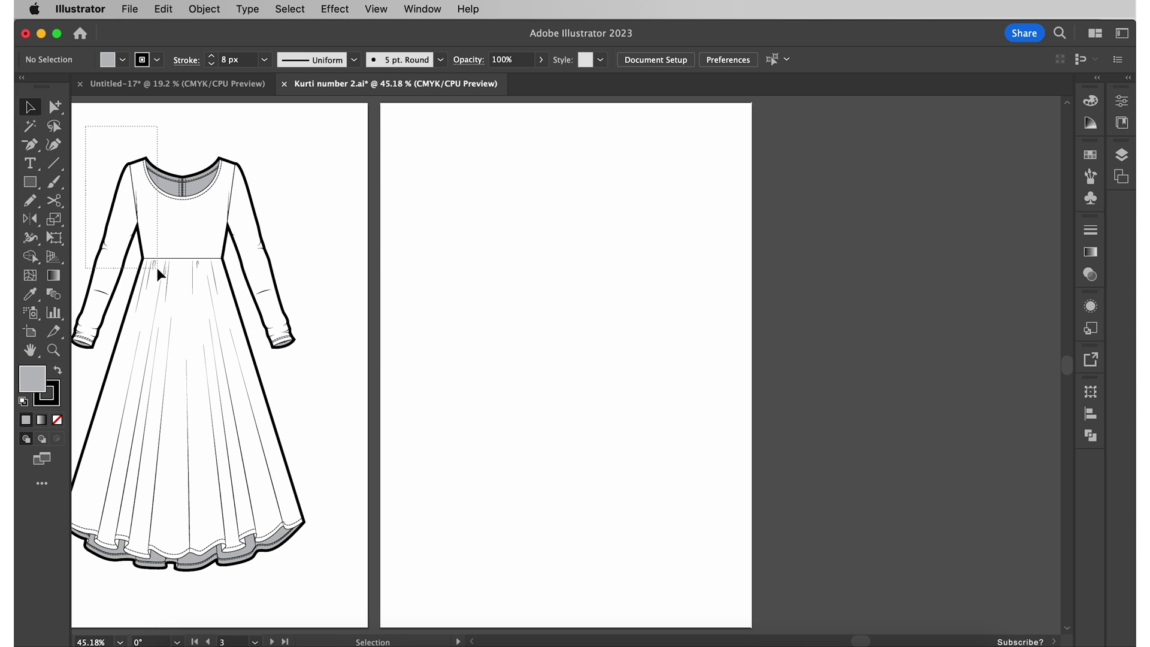
right_click(268, 456)
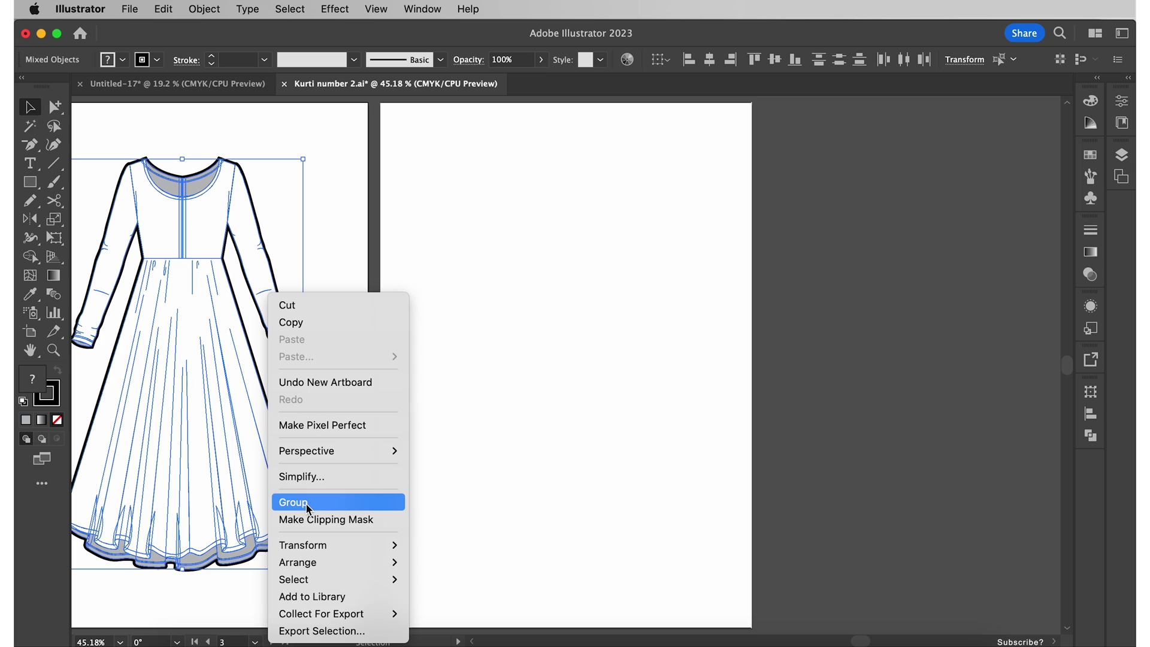
left_click(319, 505)
left_click(318, 501)
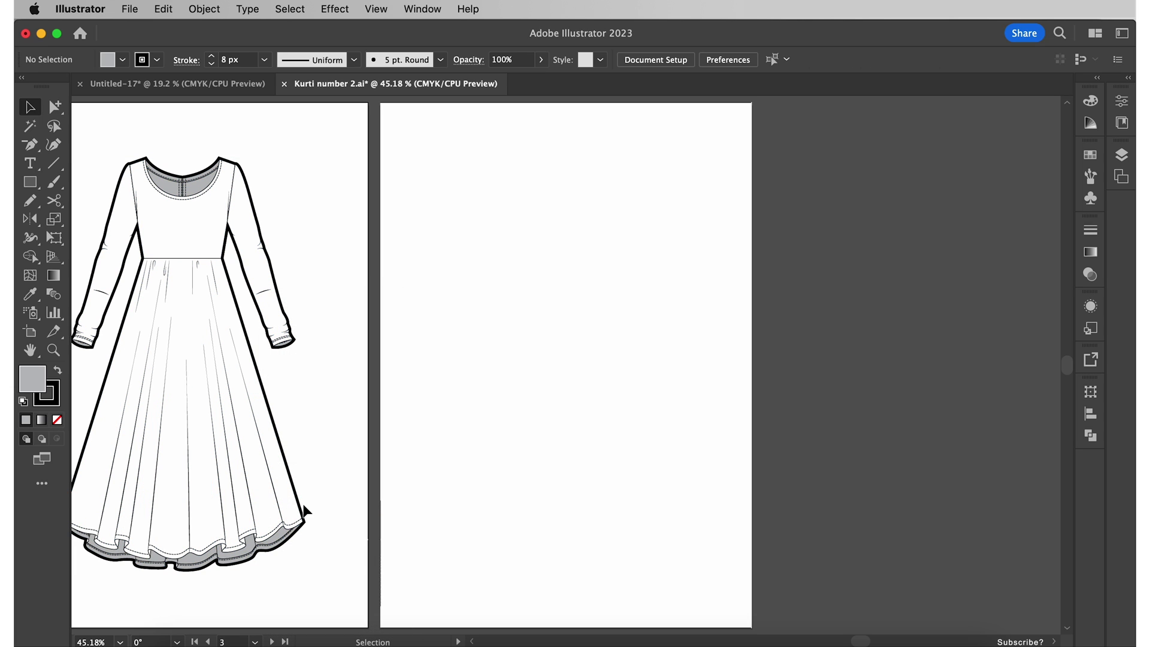
left_click(301, 509)
left_click_drag(300, 509, 686, 542)
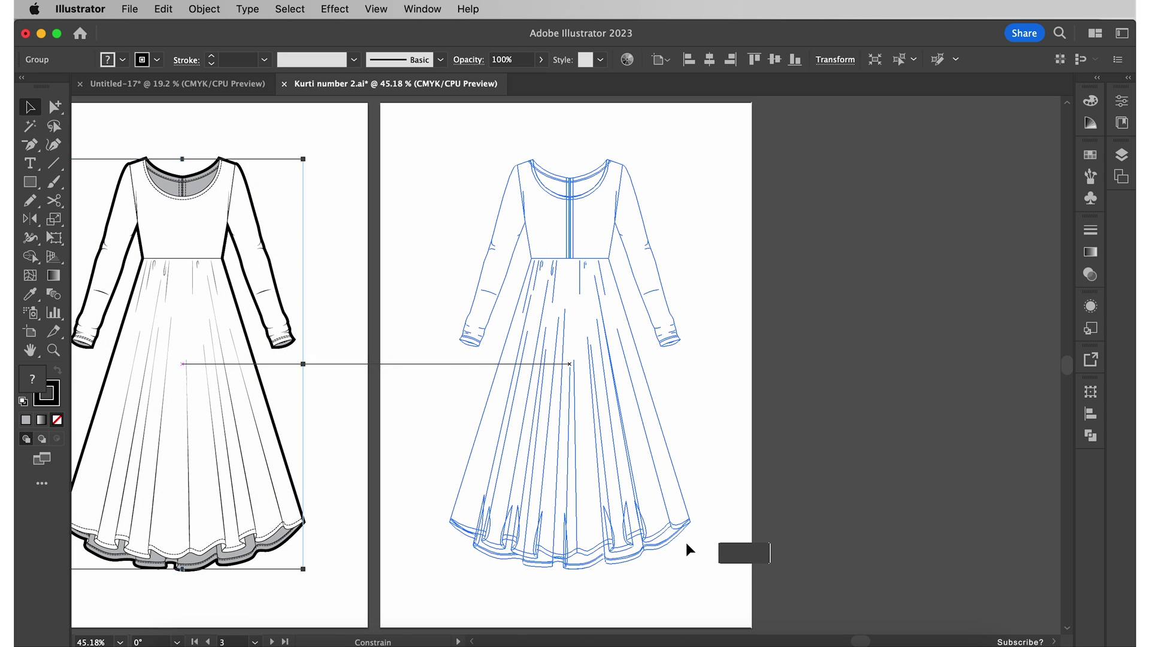
left_click(755, 512)
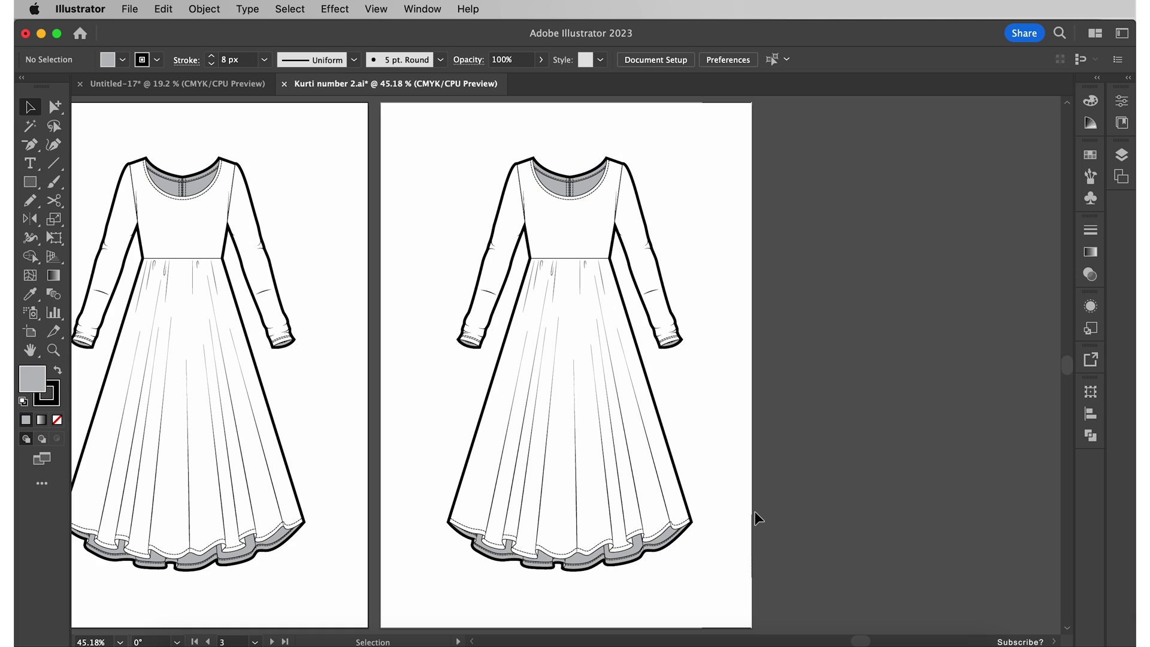
Step: Delete the white bodice overlay from the copied dress
key("super+equal")
key("super+equal")
key("super+equal")
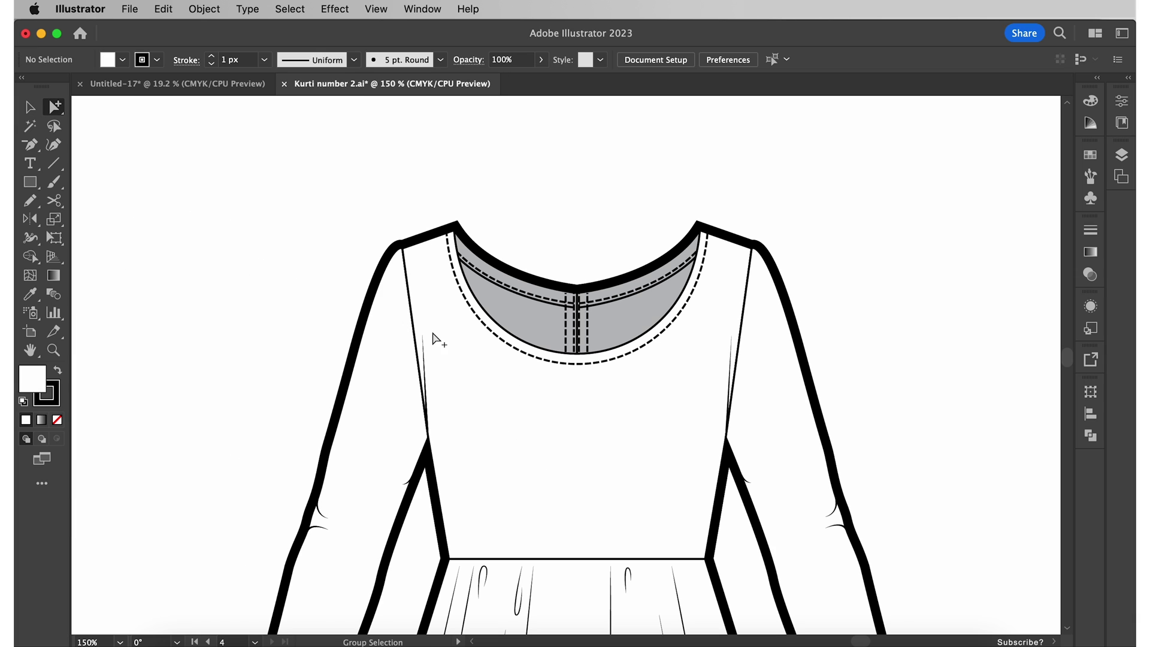
left_click(518, 404)
left_click(535, 360)
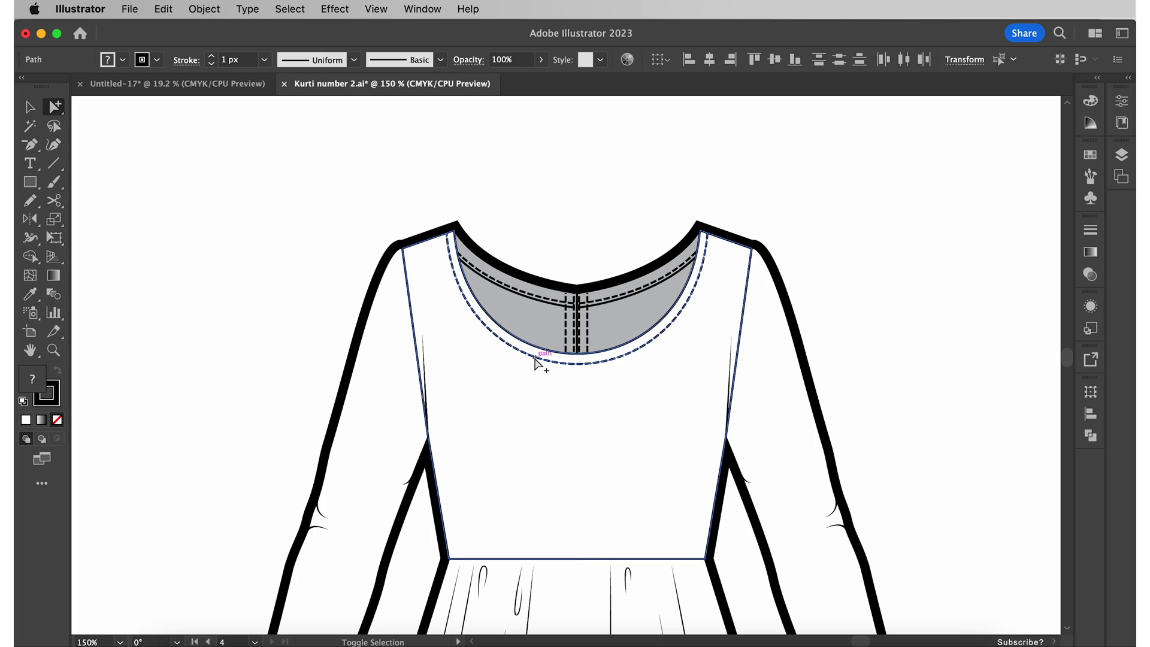
key("Delete")
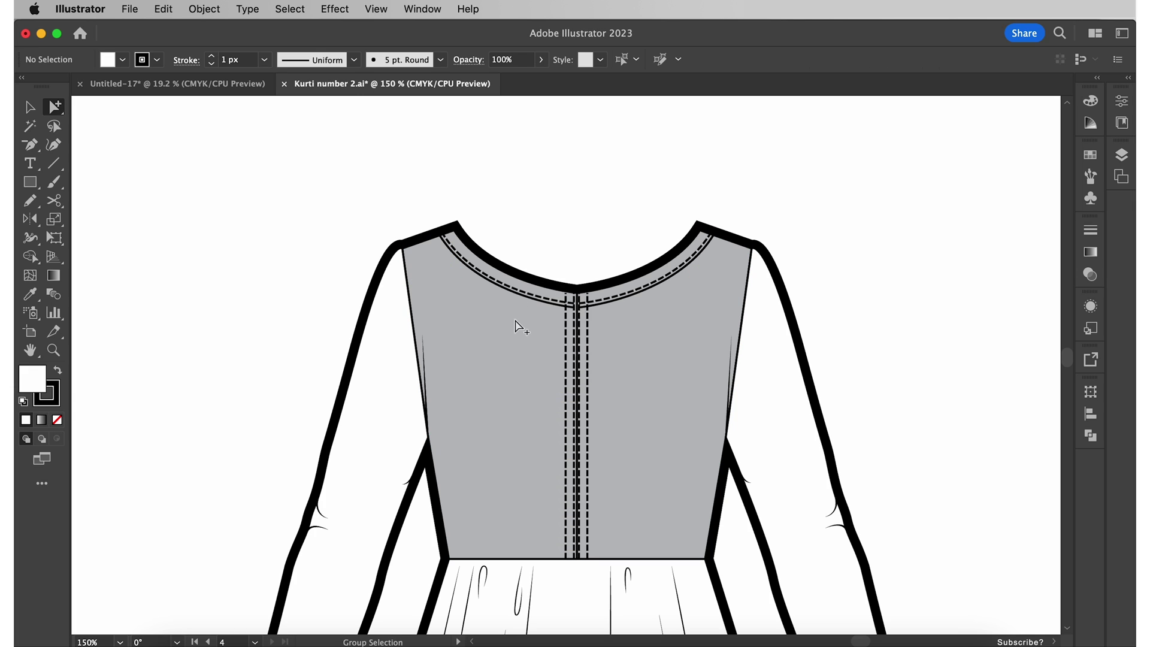
Step: Make the left bodice panel white, remove the right panel's grey fill, and select the neckline paths
left_click(509, 343)
key("d")
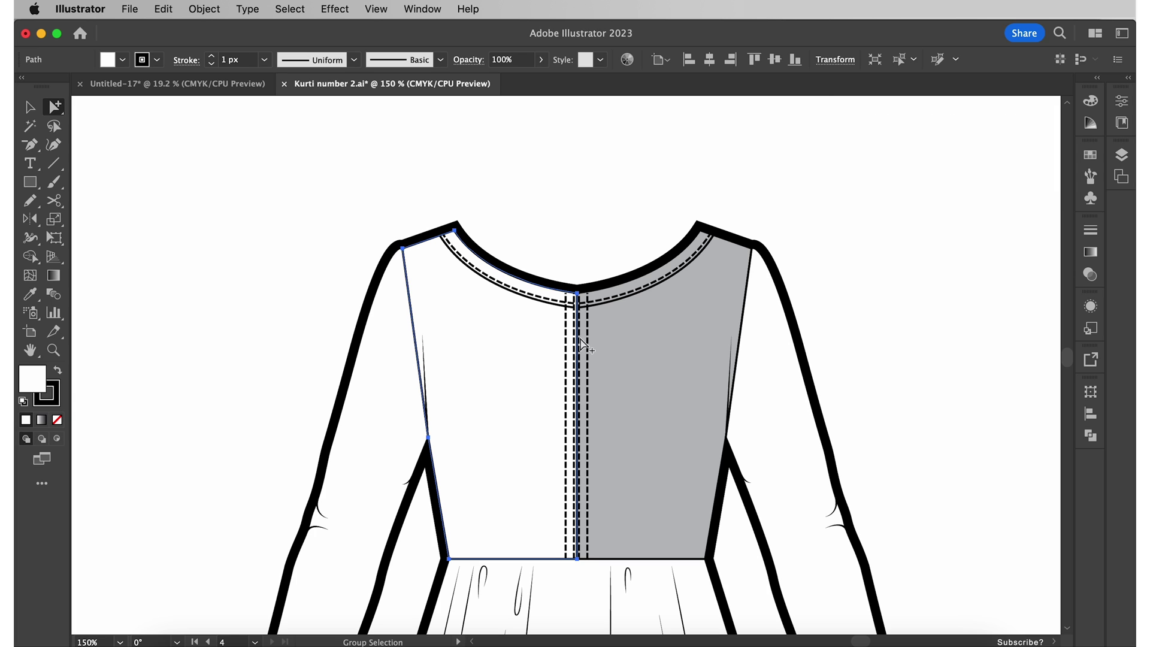
left_click(653, 343)
key("slash")
left_click(551, 309)
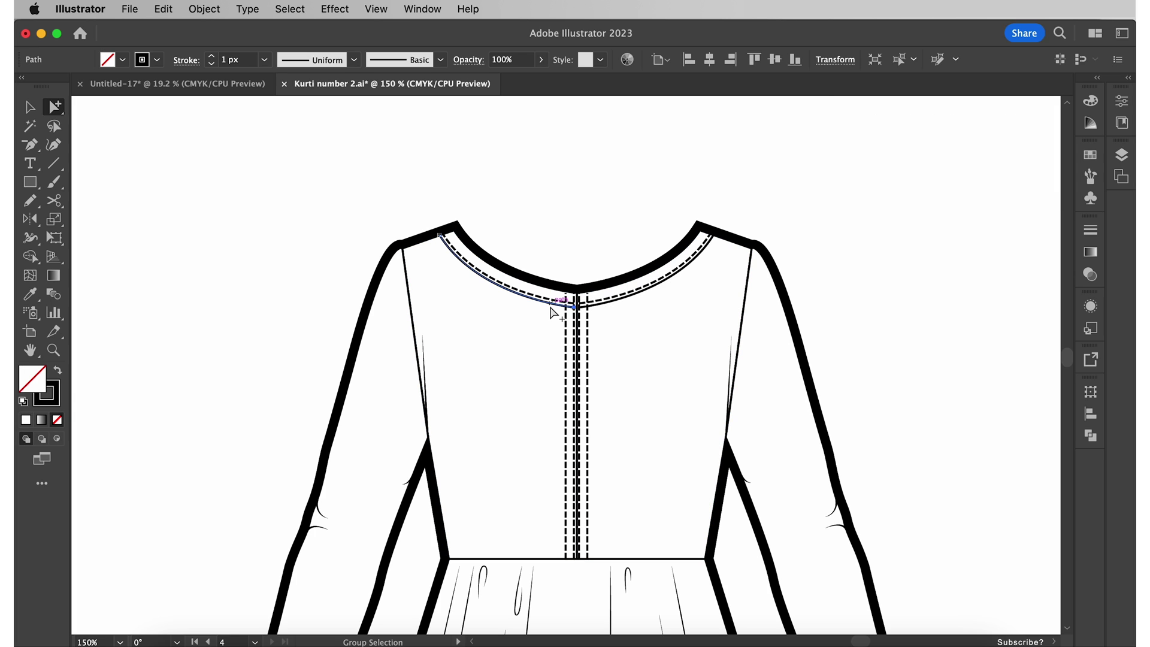
left_click(551, 313)
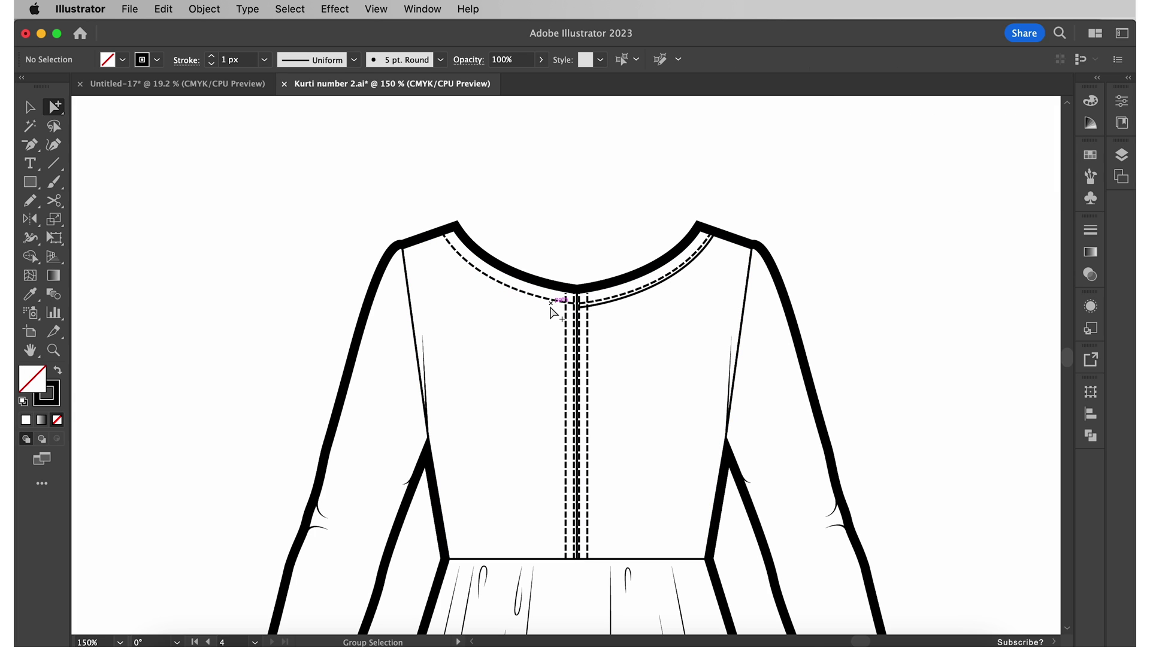
left_click(611, 311)
Step: Delete the skirt fold lines, the white skirt overlay and the white hem fold shapes
key("ctrl+0")
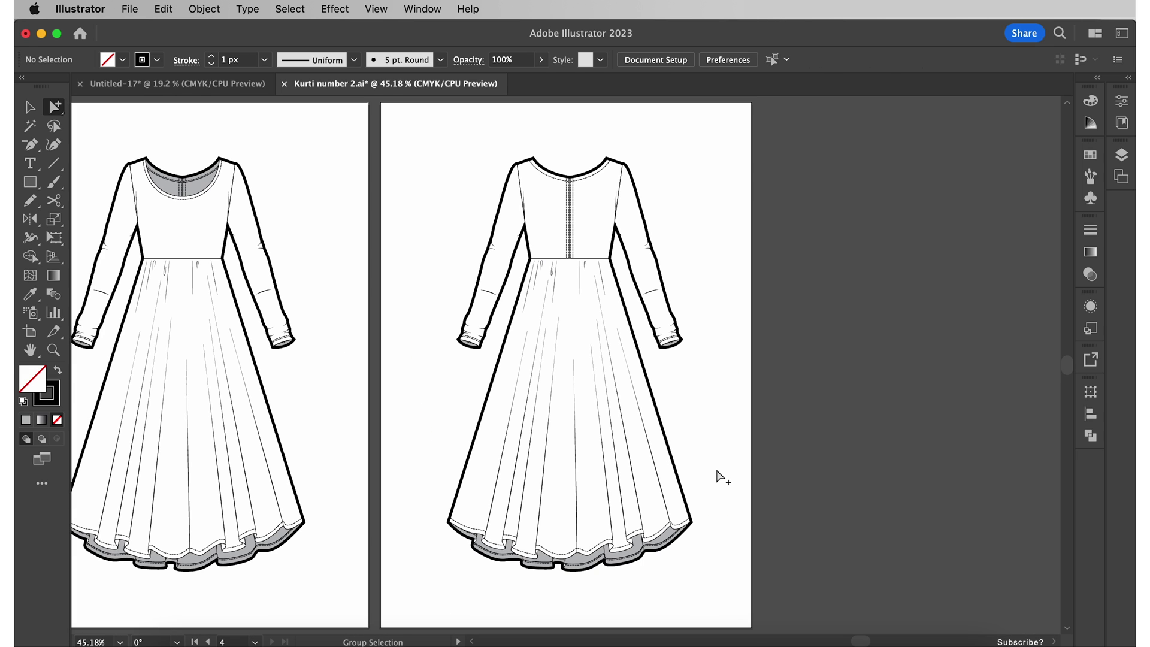
left_click(662, 486)
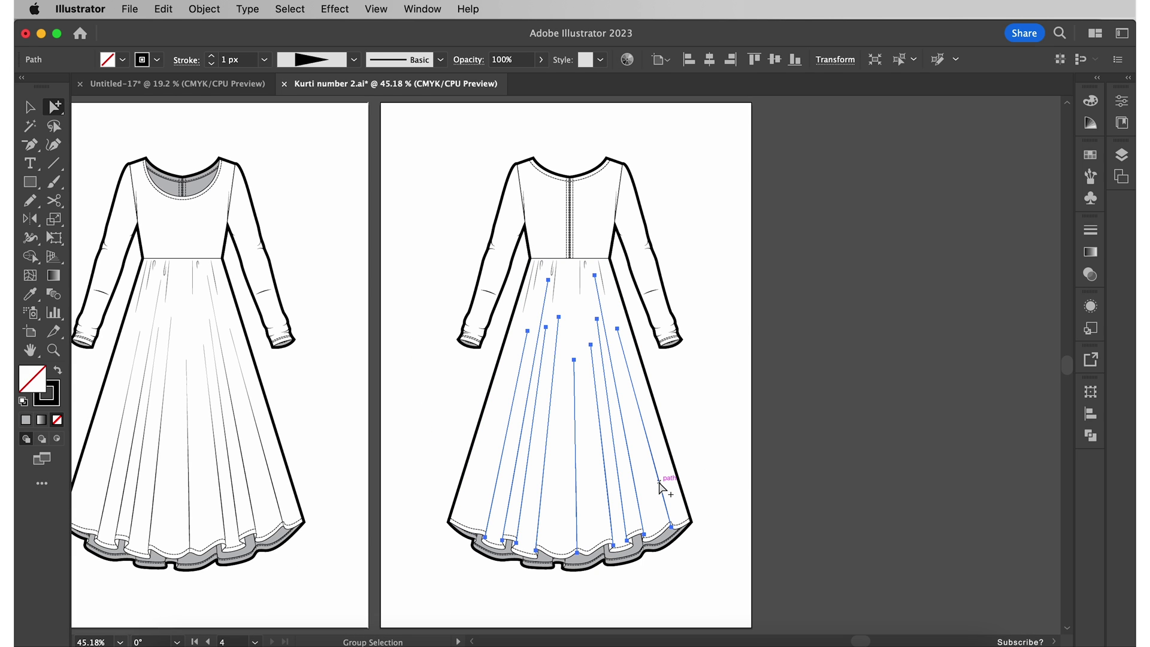
left_click(663, 486)
key("Delete")
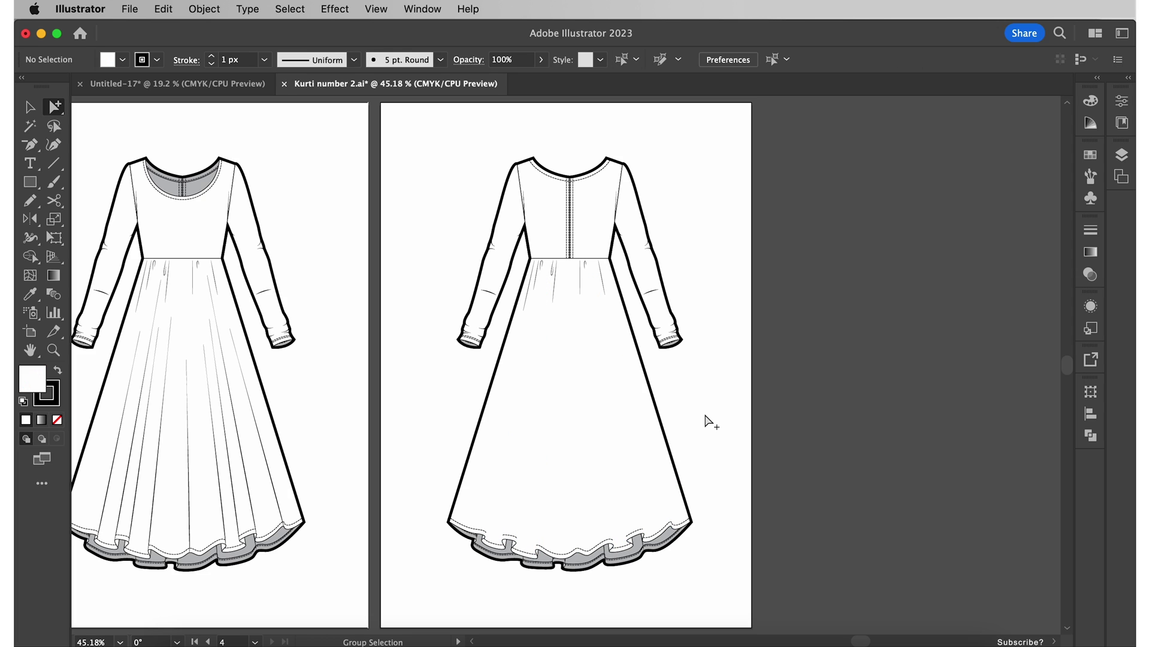
left_click(654, 488)
key("Delete")
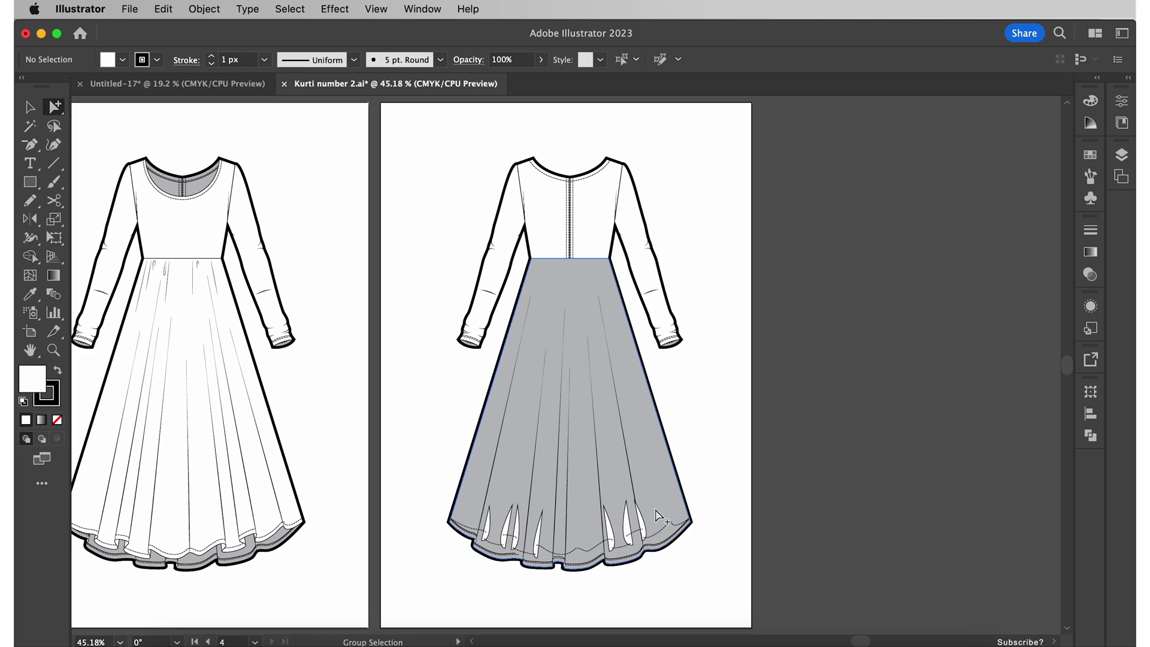
left_click(656, 515)
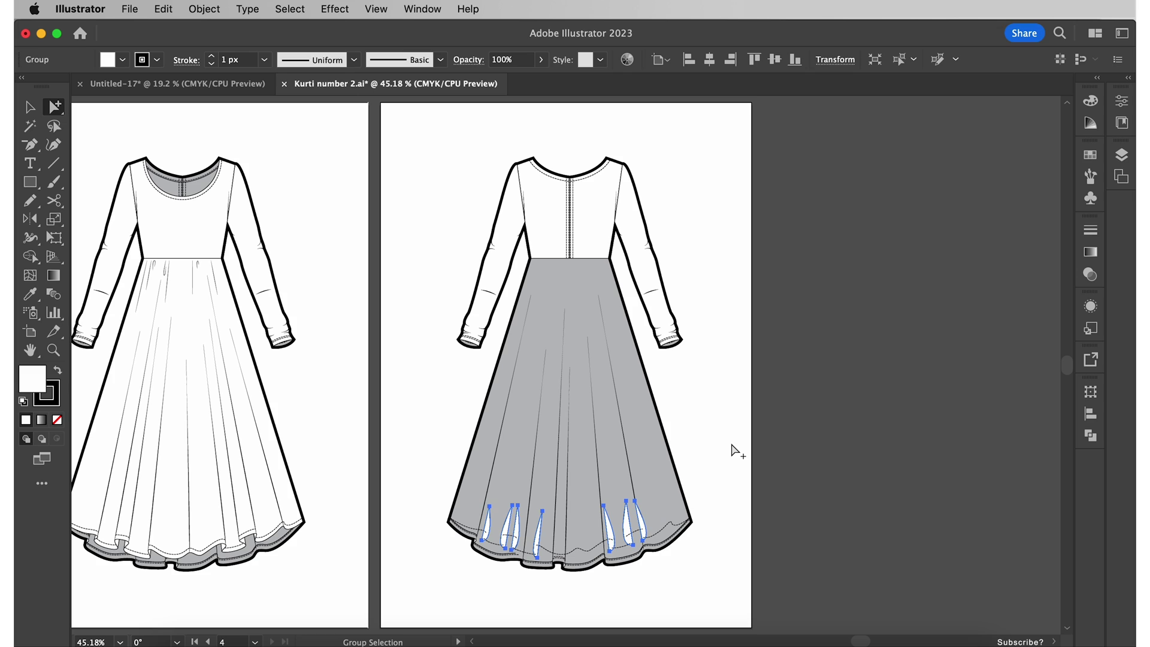
key("Delete")
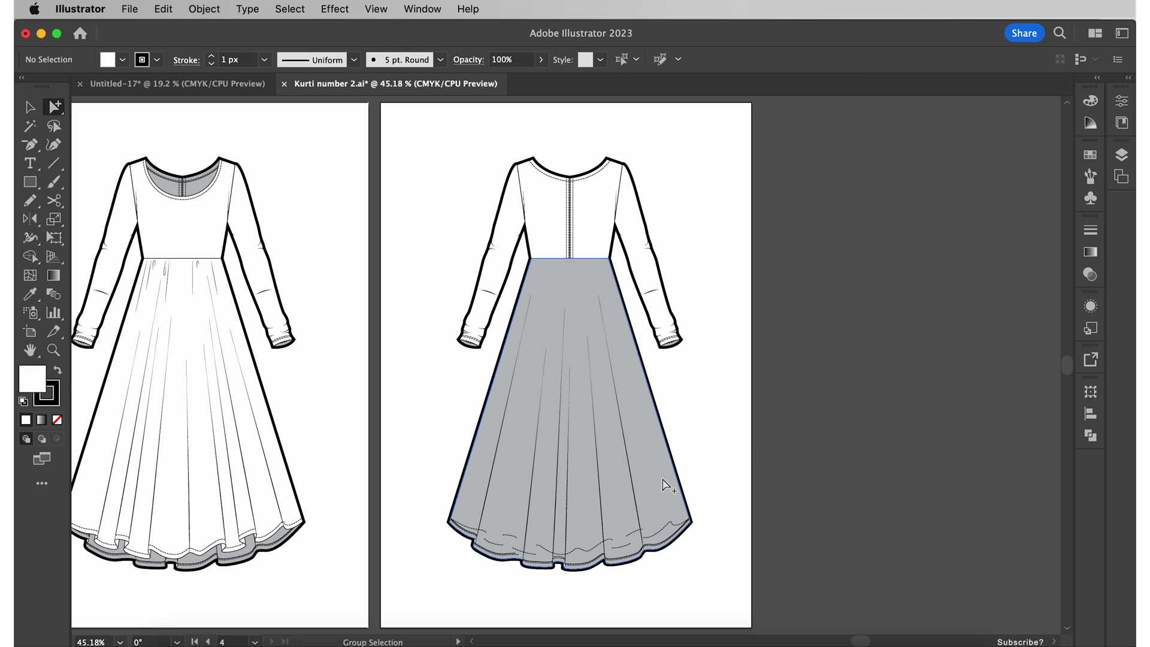
Step: Change the grey skirt shape's fill to white
left_click(666, 486)
key("d")
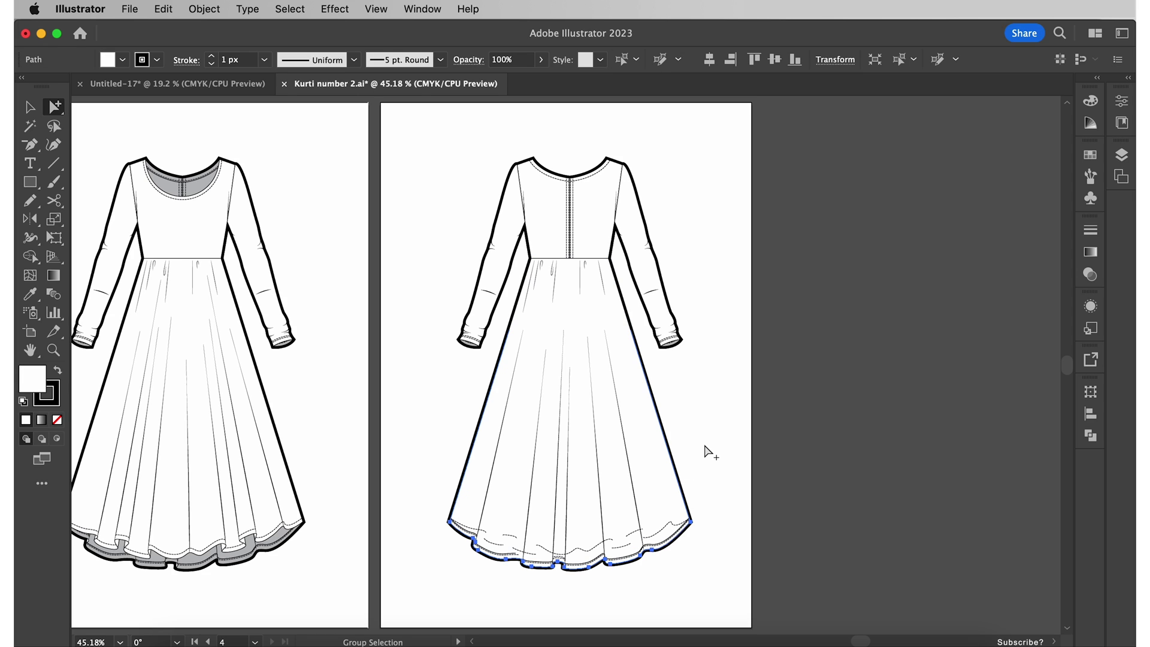
left_click(706, 447)
scroll(562, 584, "up", 4)
Step: Delete four extra dashed stitch lines near the hem
left_click(381, 314, "shift")
left_click(488, 347, "shift")
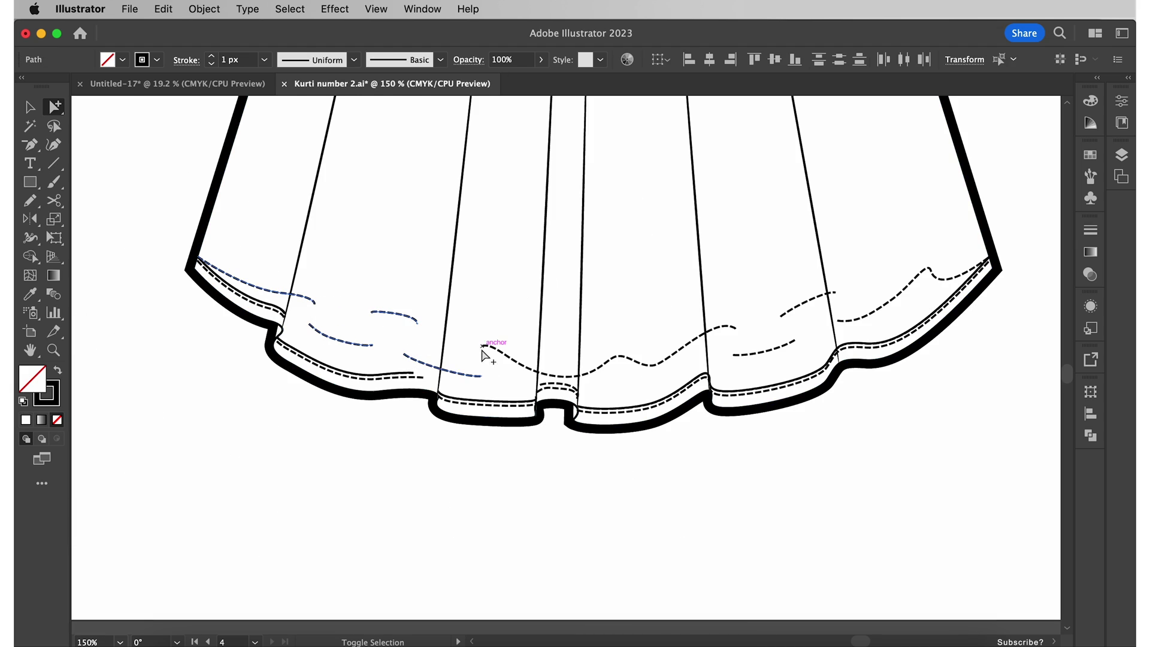
left_click(745, 359, "shift")
left_click(860, 328, "shift")
key("Delete")
scroll(732, 506, "up", 1)
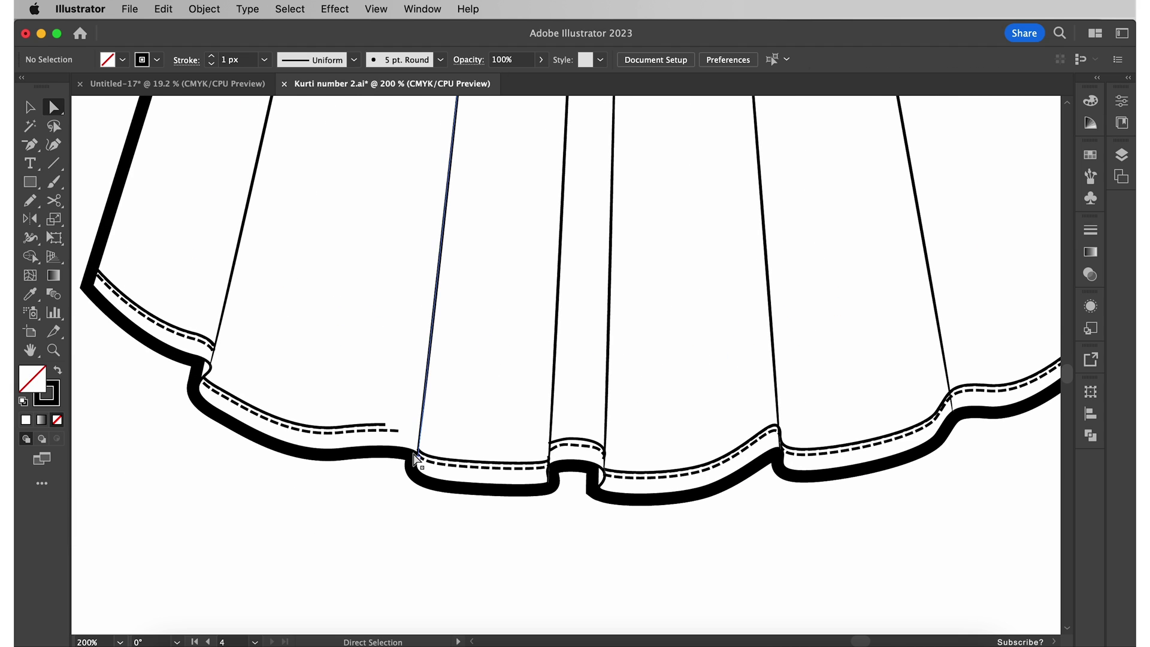
Step: Extend the hem stitch line's end point to meet the fold
left_click(421, 434)
left_click_drag(421, 434, 413, 434)
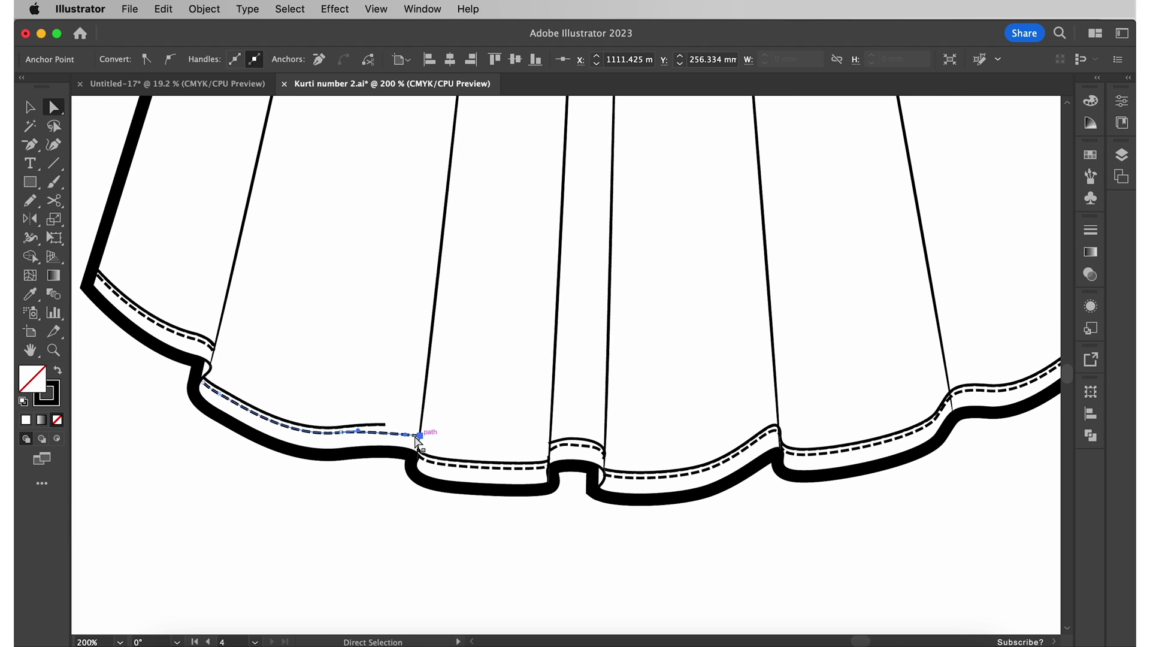
left_click(360, 377)
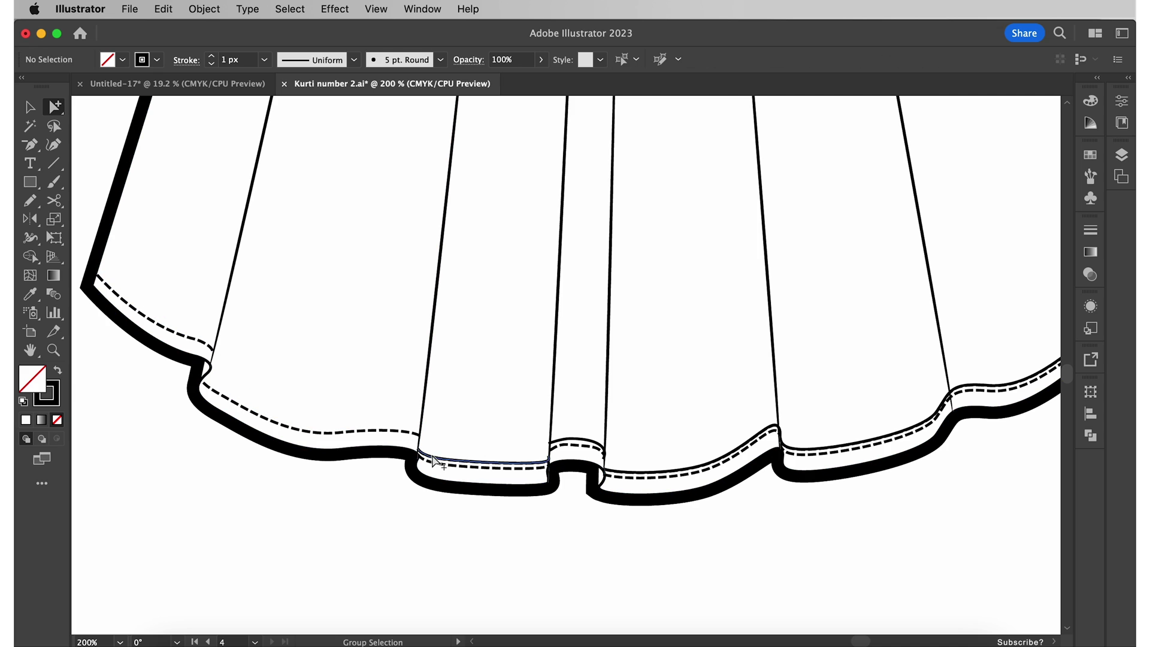
scroll(668, 568, "down", 2)
scroll(670, 577, "down", 2)
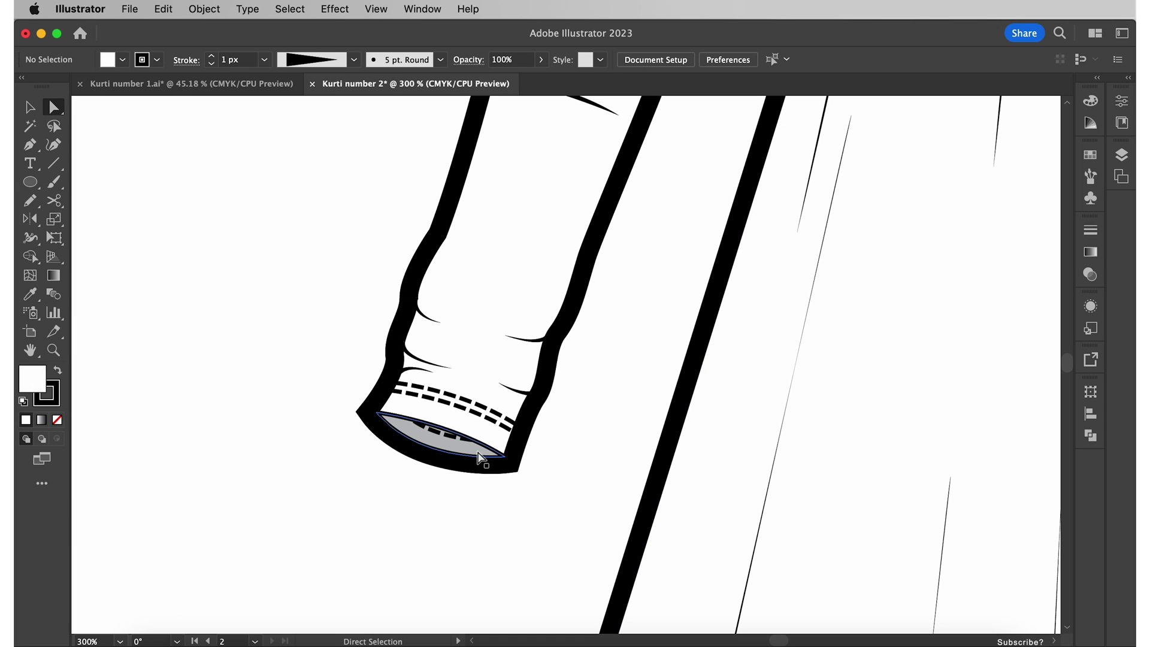
Step: Unite the first cuff with its sleeve and make the merged shape white
left_click(482, 458)
left_click(492, 331, "shift")
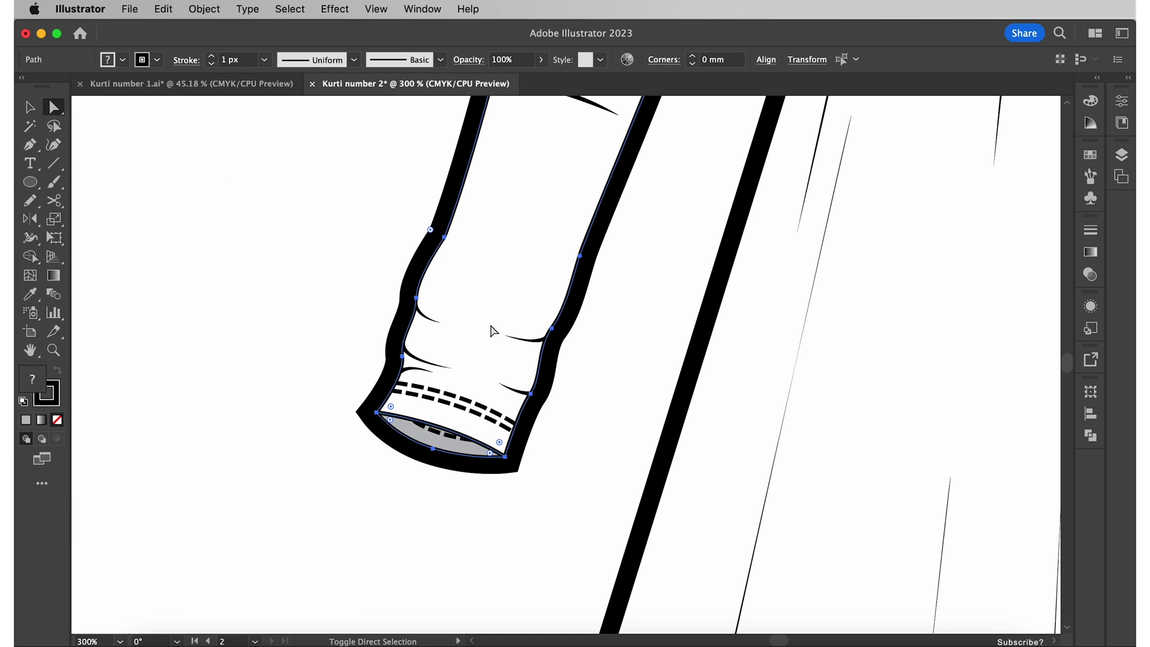
left_click(1090, 436)
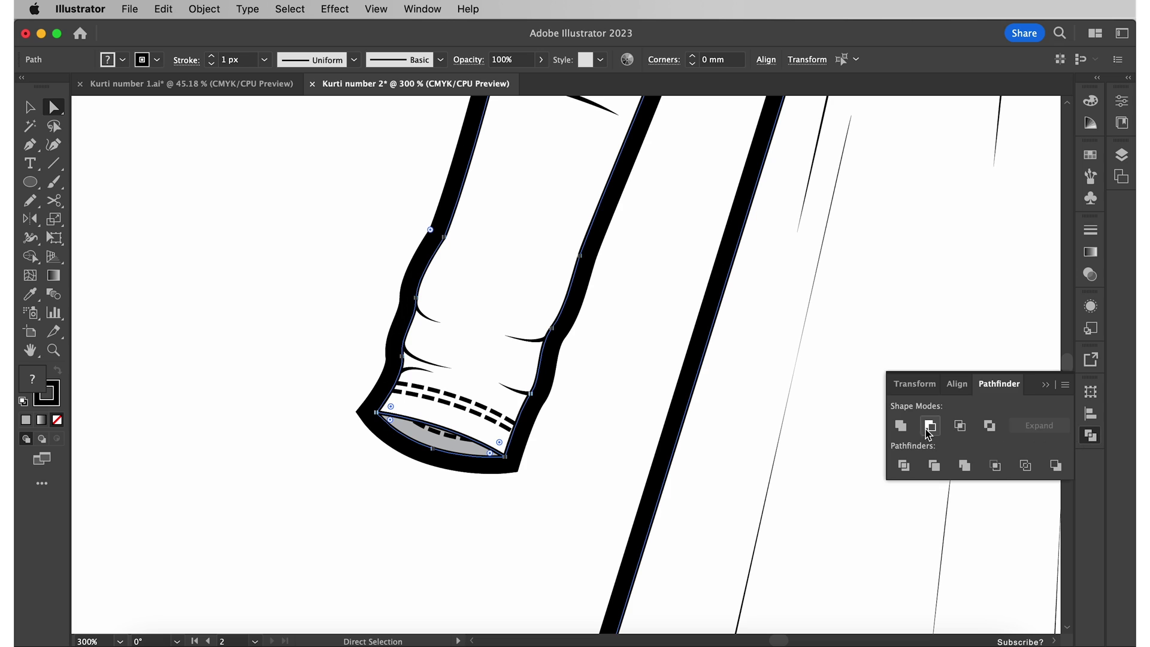
left_click(902, 427)
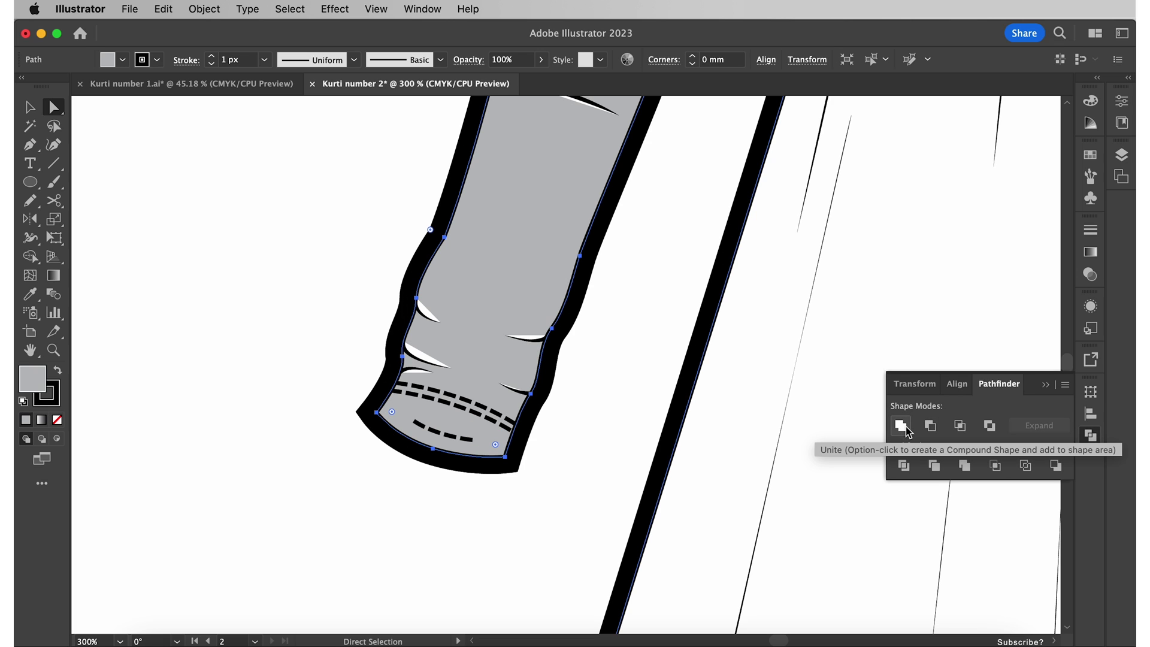
key("d")
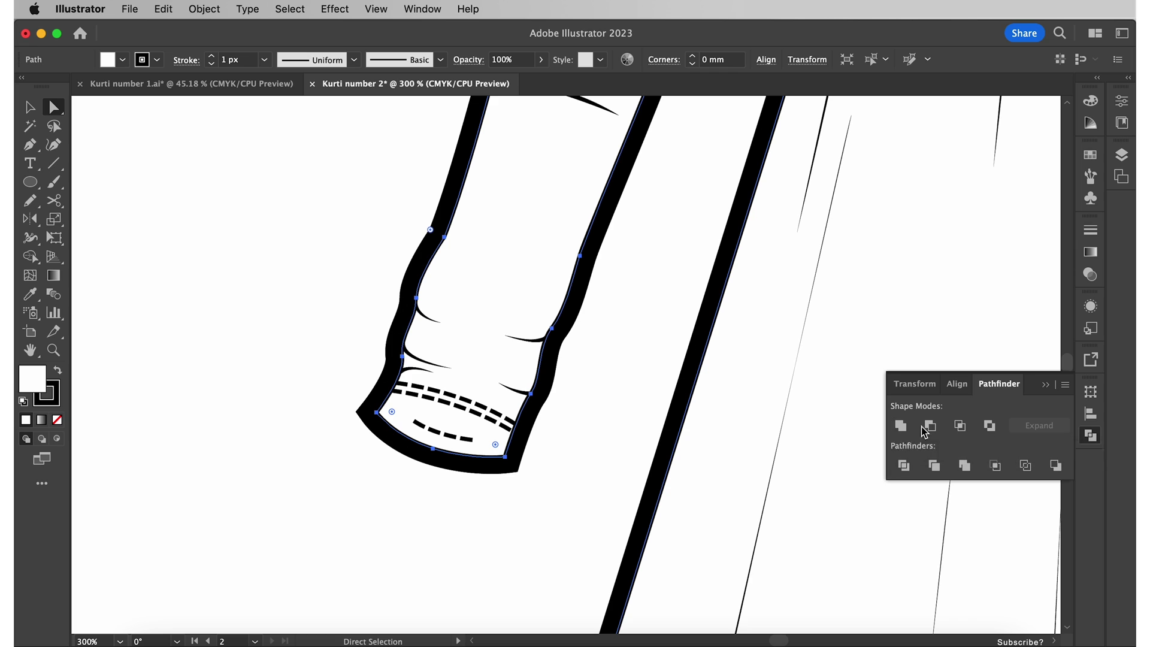
left_click(1092, 436)
left_click(584, 461)
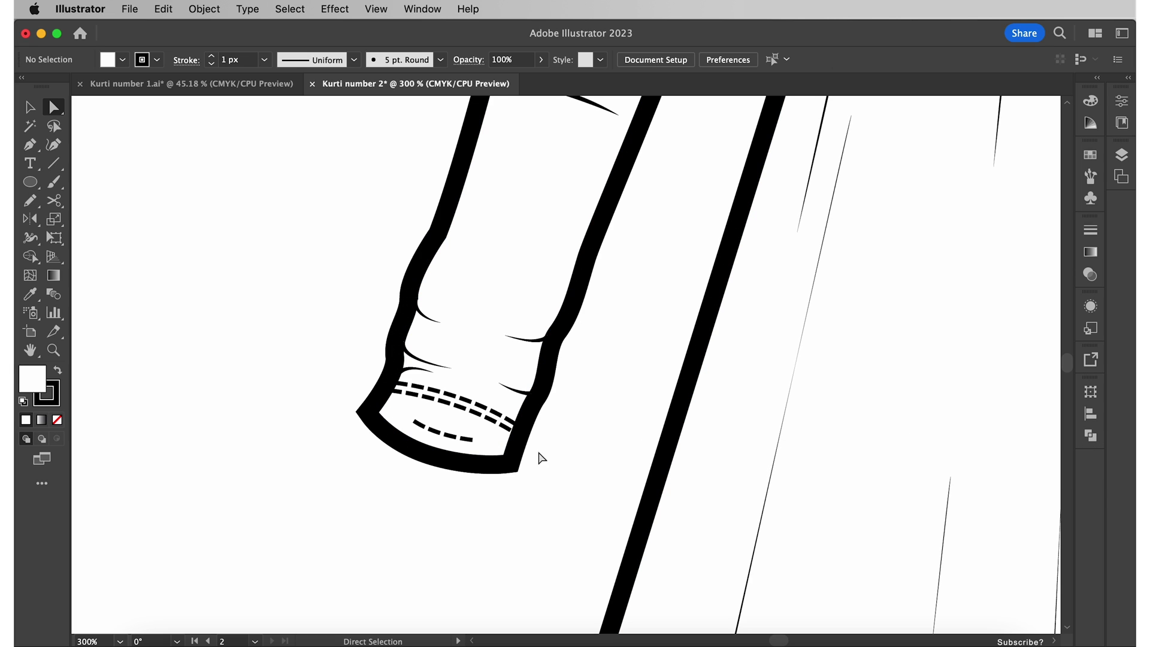
Step: Delete the lower cuff stitch line, keeping the upper dashed stitching
left_click(465, 439)
key("Delete")
left_click(464, 403)
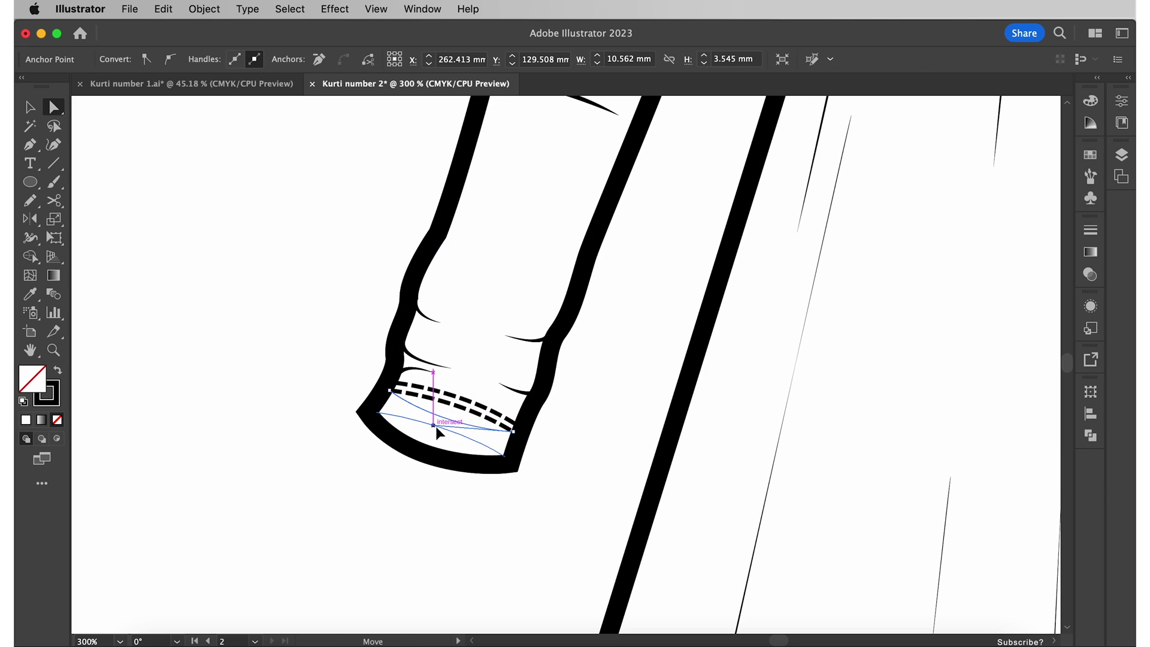
left_click(546, 501)
scroll(629, 476, "right", 10)
Step: Unite the other sleeve's cuff with its sleeve and select its stitching anchor
left_click(666, 382)
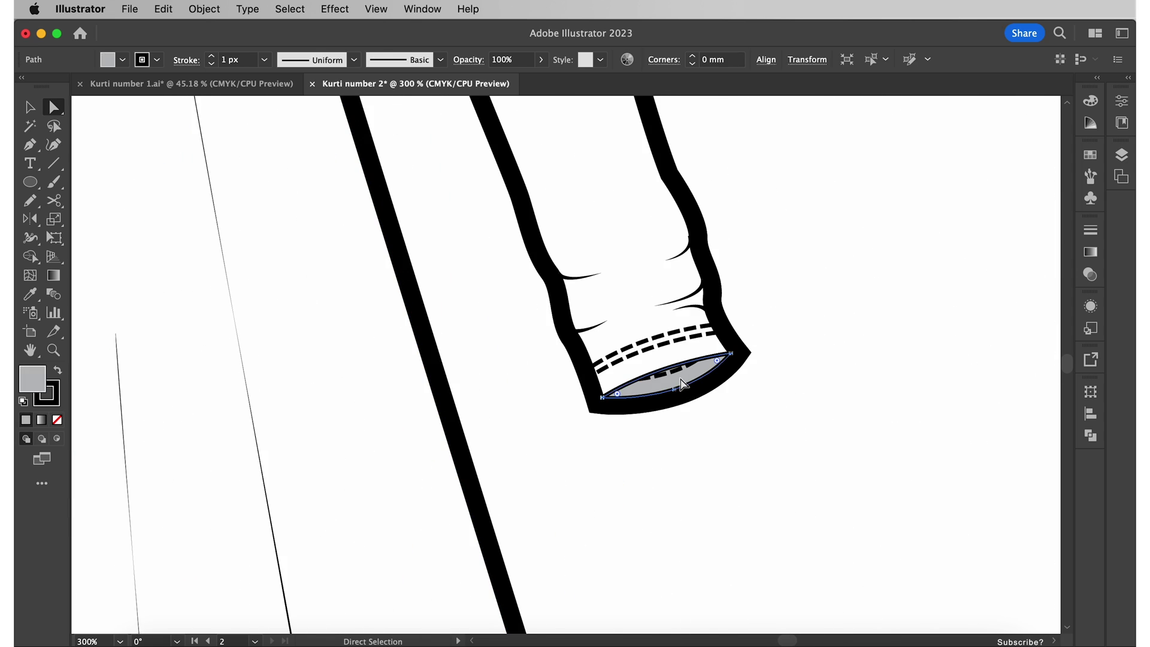
left_click(1091, 436)
left_click(901, 426)
left_click(809, 441)
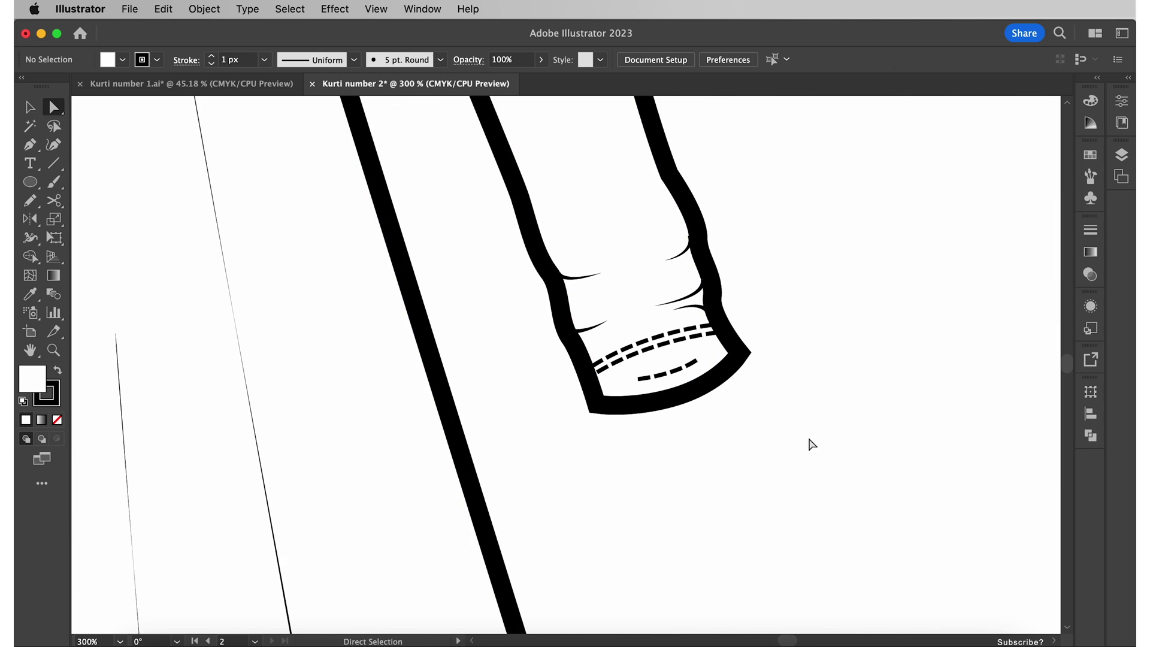
left_click(667, 369)
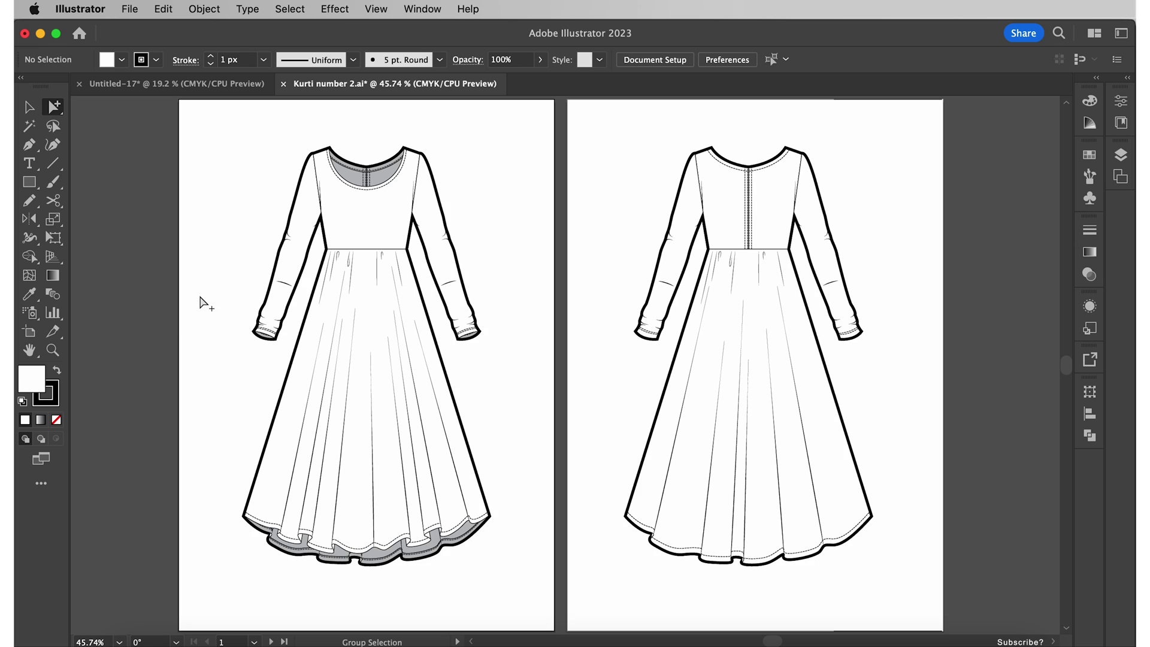
Step: Give the front and back dress outlines (sleeves, bodice, skirt) a 2 px stroke
left_click(309, 219)
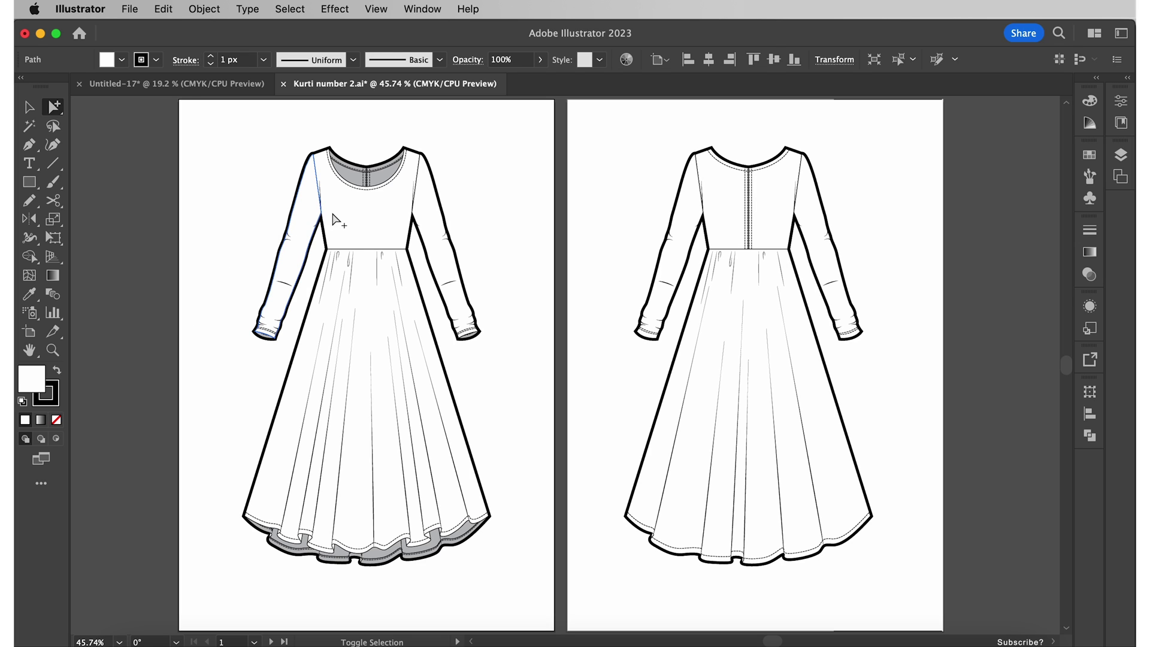
left_click(396, 270, "shift")
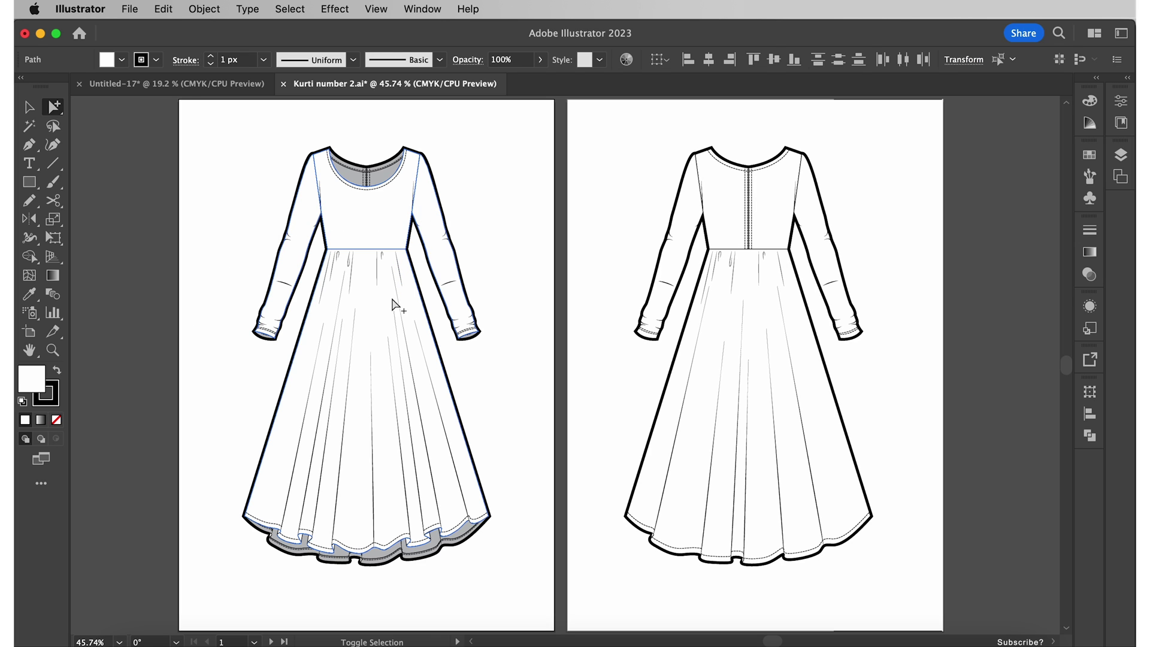
left_click(683, 216, "shift")
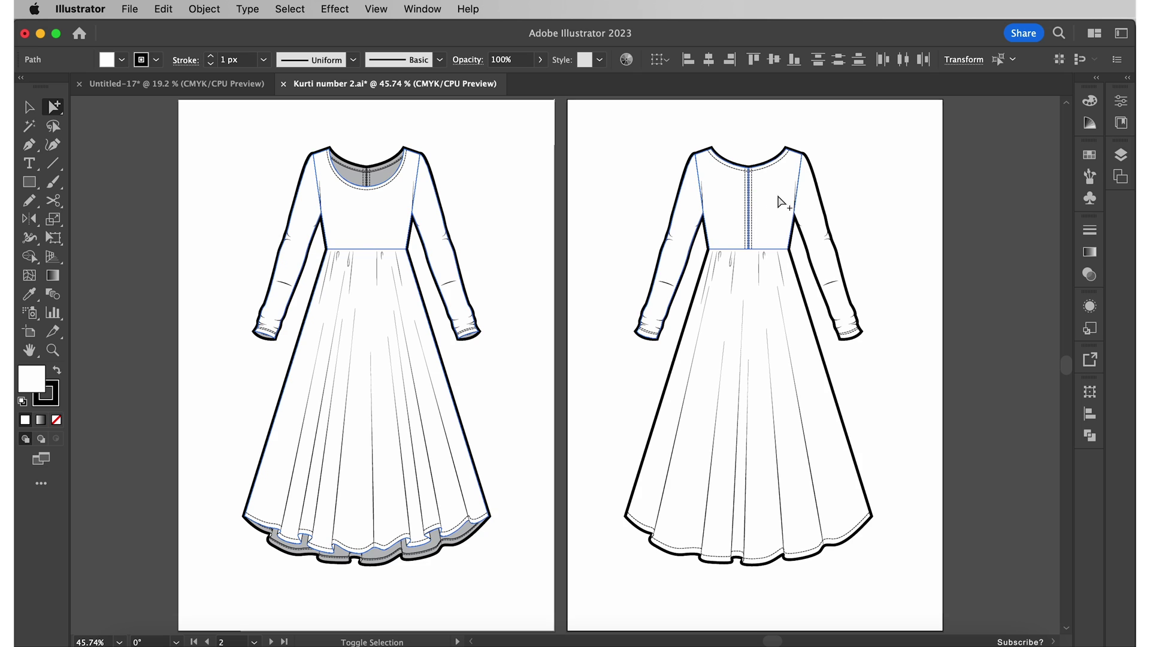
left_click(768, 310, "shift")
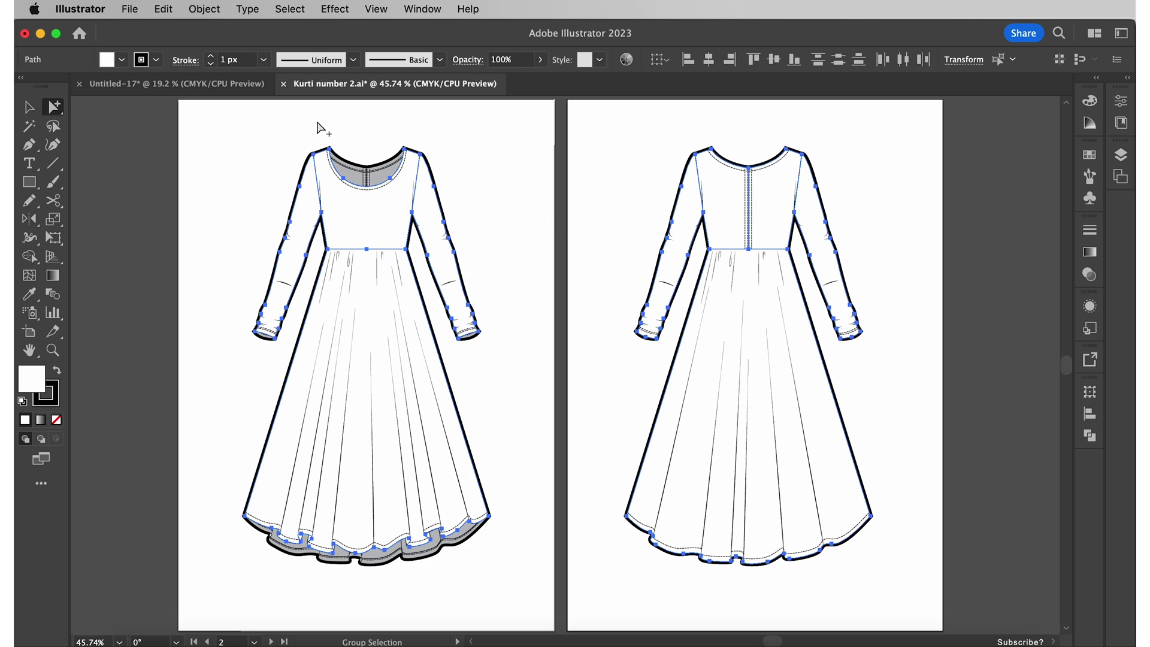
left_click(211, 55)
left_click(220, 185)
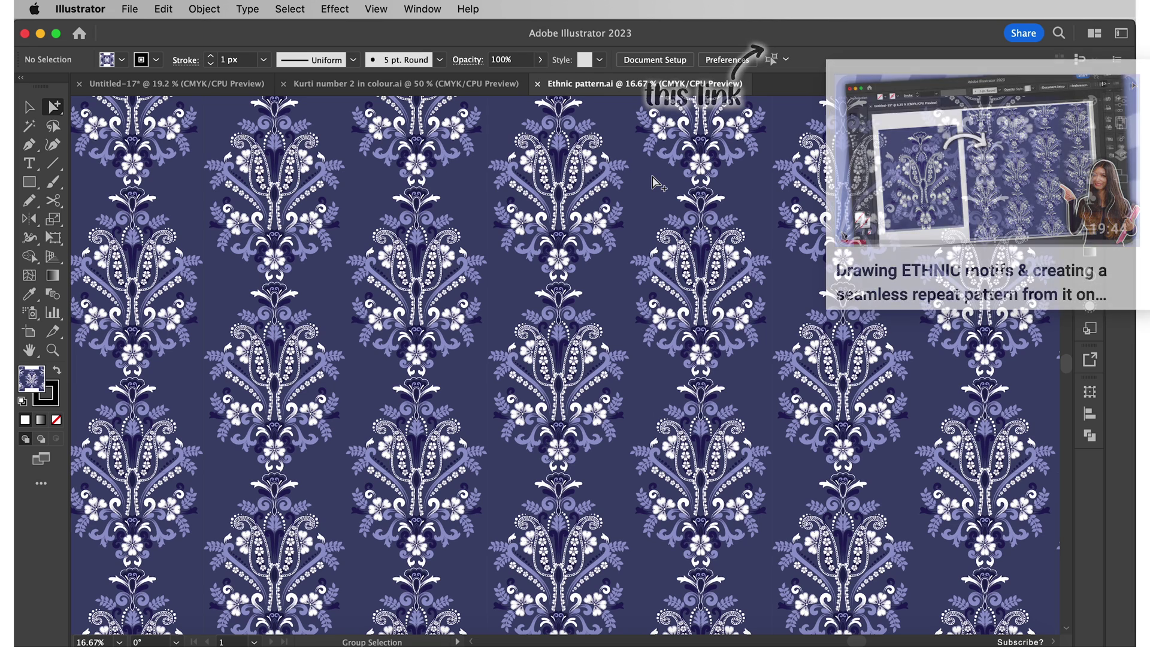
Step: Back in the kurti document, fill the front bodice with the ethnic pattern swatch
left_click(454, 83)
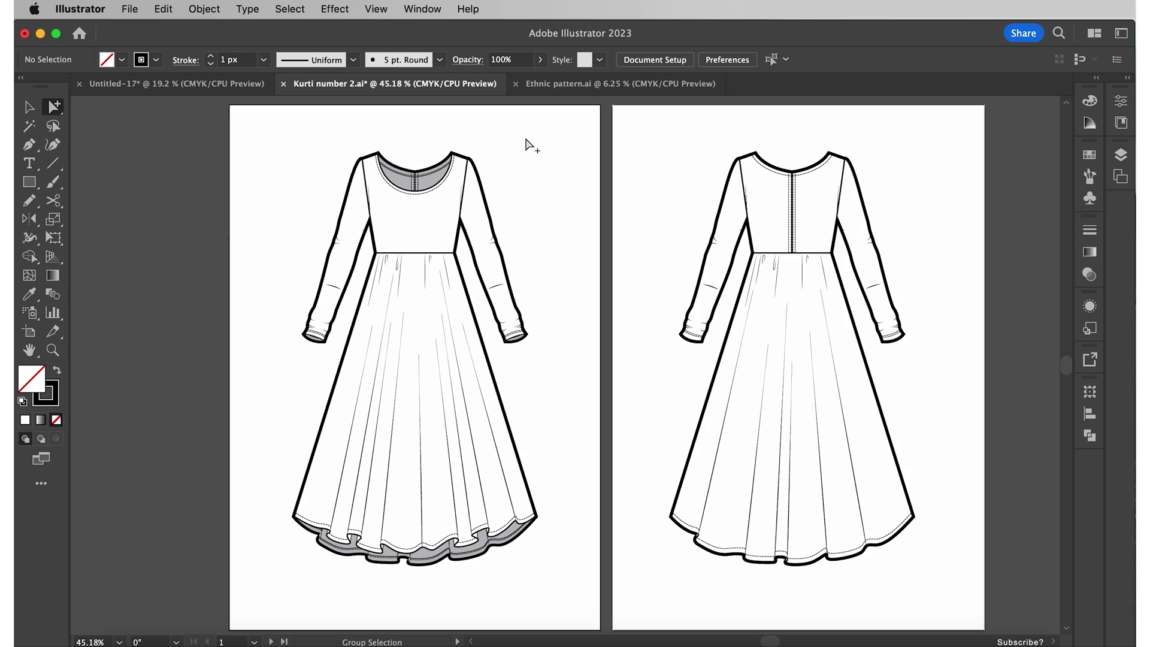
left_click(420, 228)
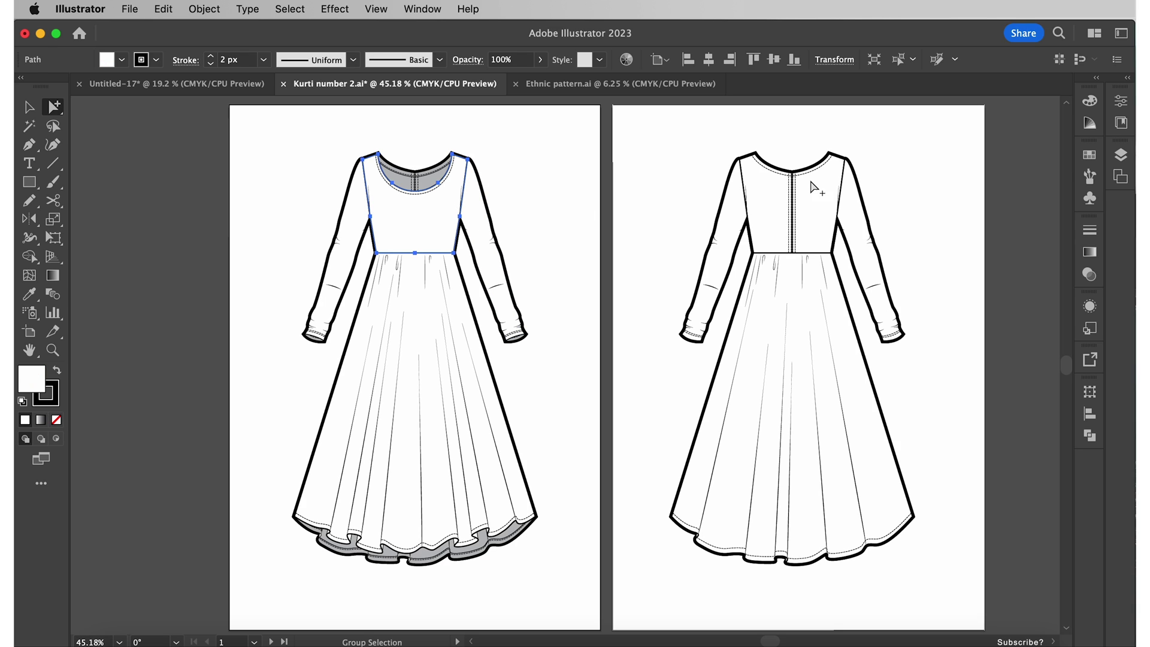
left_click(1090, 157)
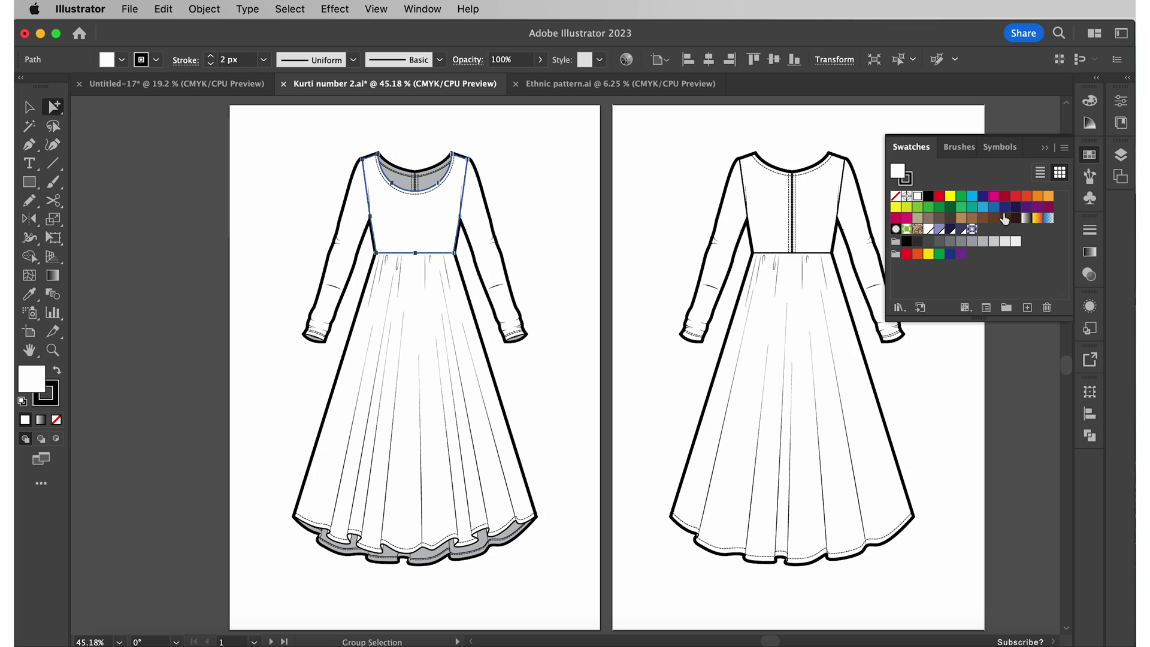
left_click(973, 231)
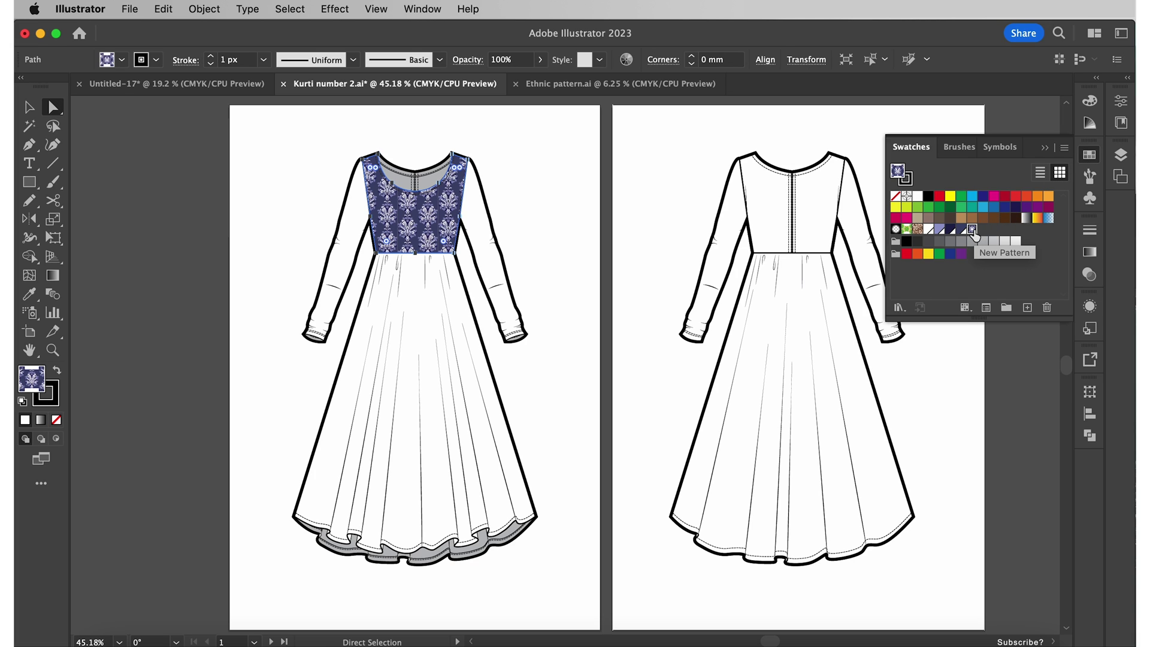
Step: Colour the front skirt, sleeves and neckline facing navy, then select the lower hem layer
left_click(423, 327)
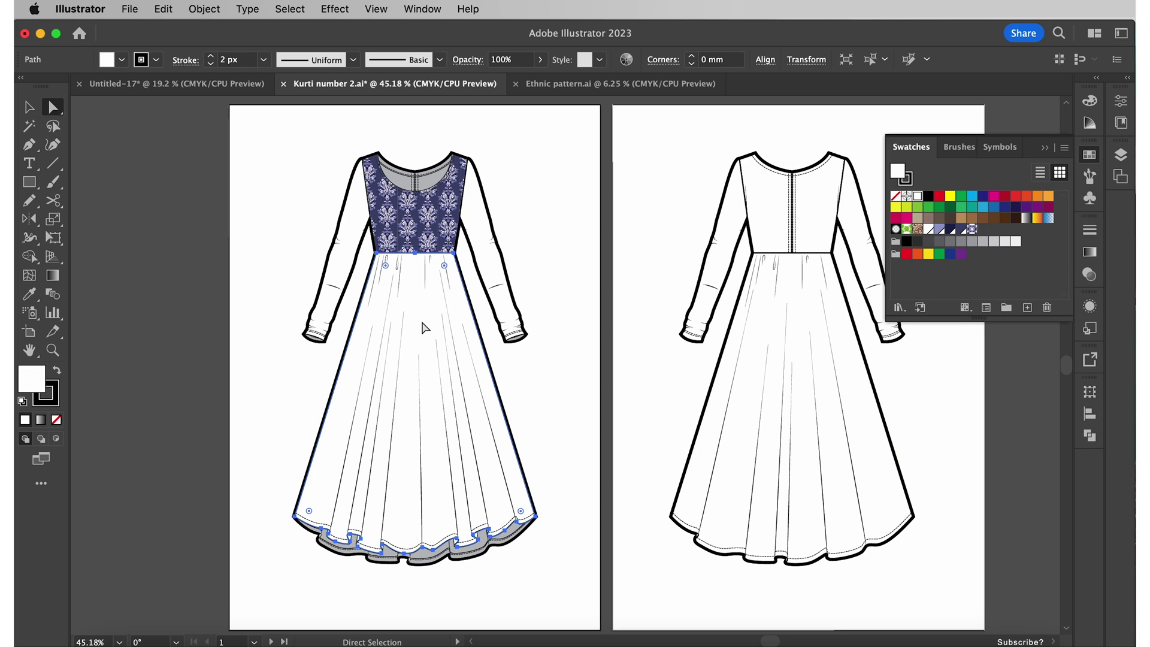
left_click(962, 231)
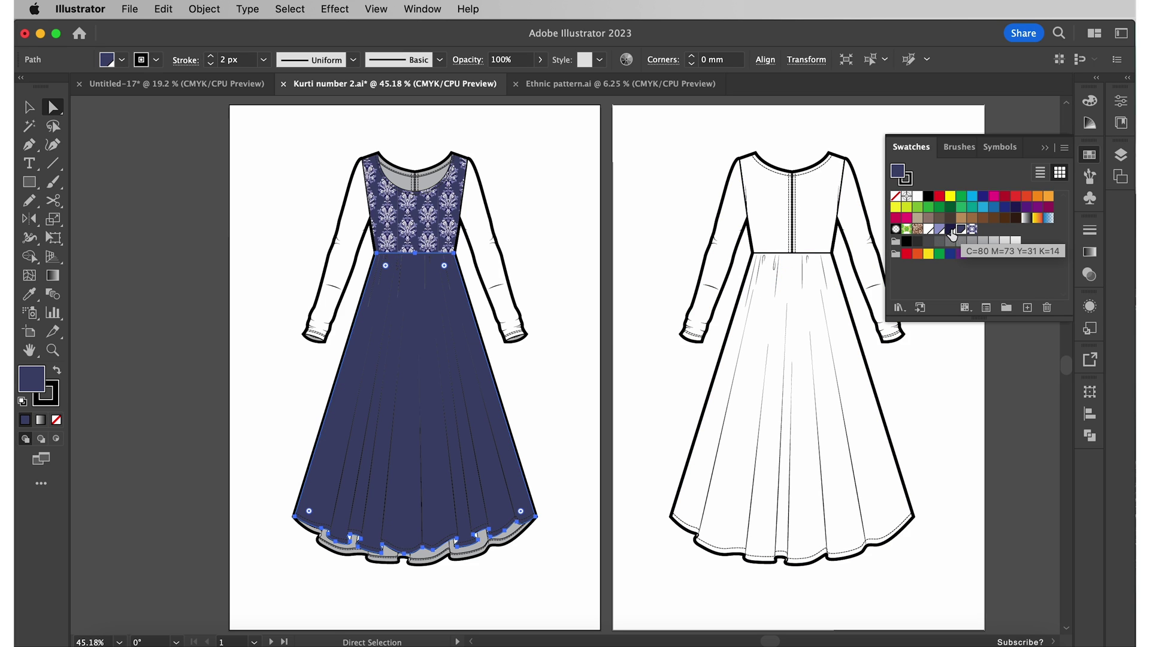
left_click(476, 221)
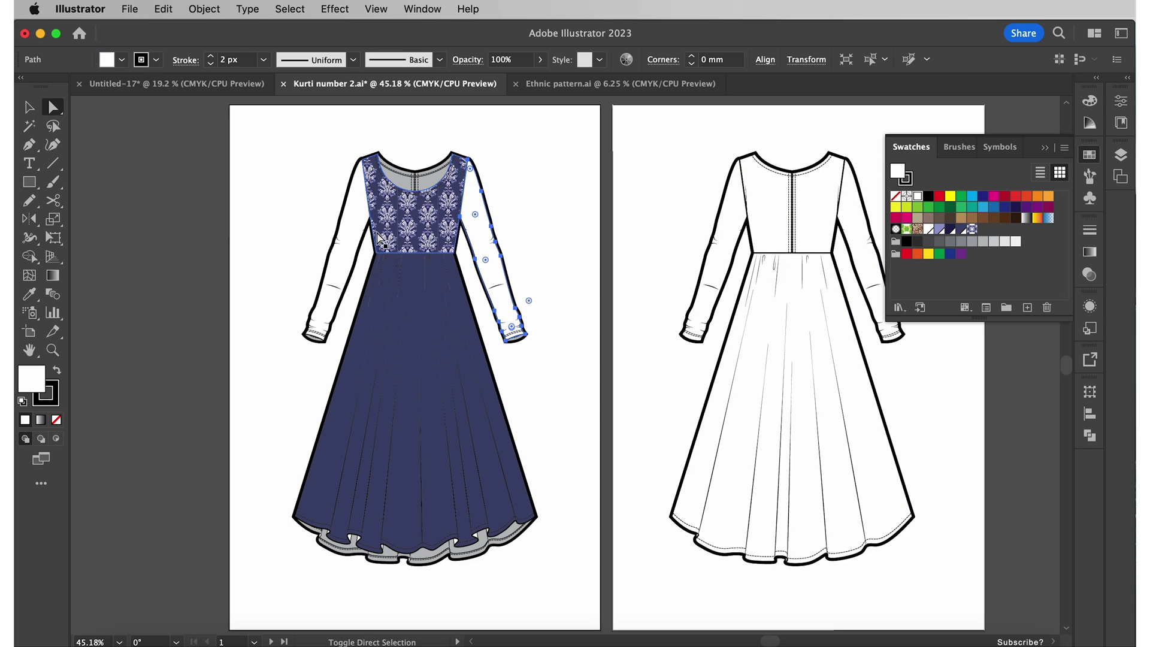
left_click(960, 231)
left_click(402, 184)
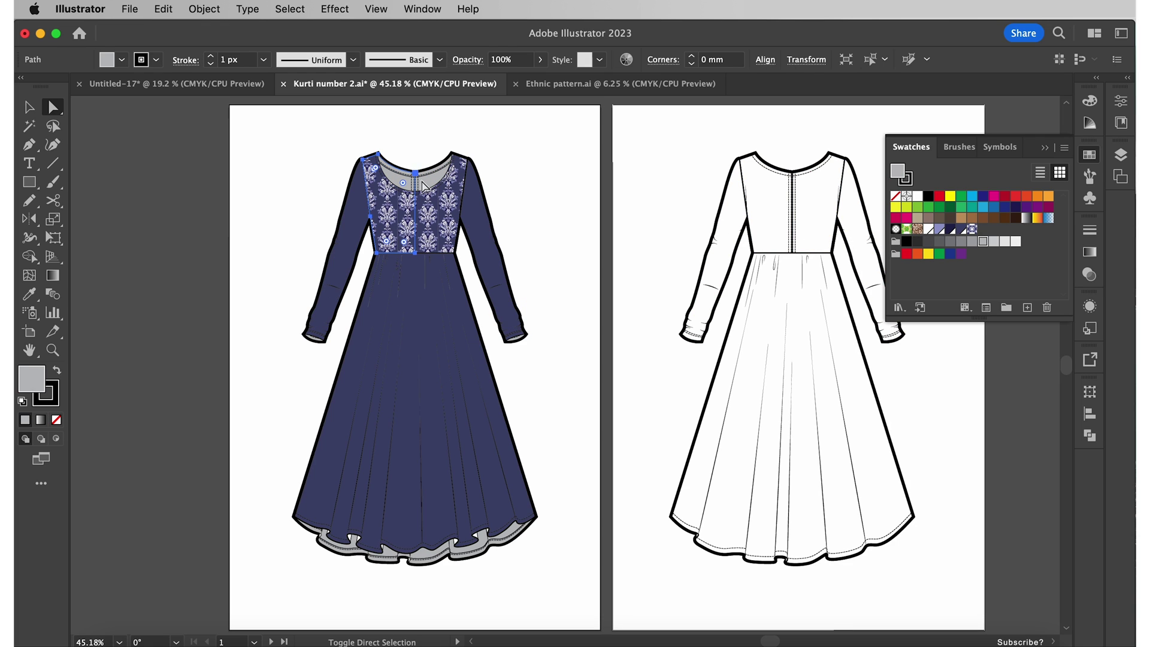
left_click(950, 231)
left_click(619, 509)
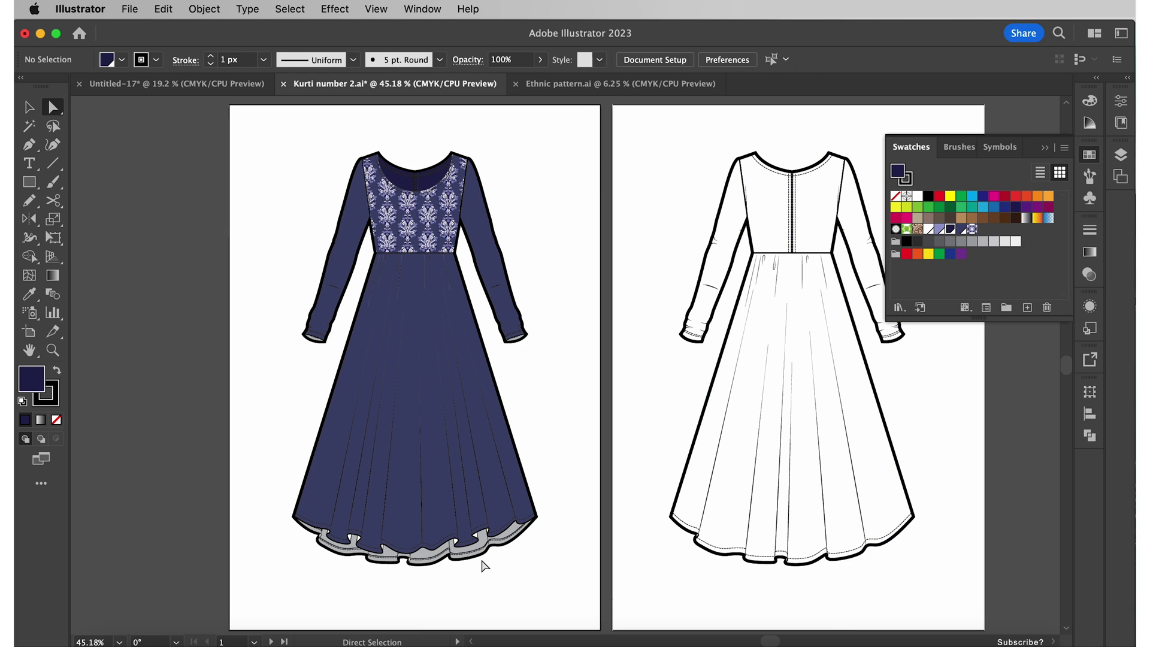
left_click(478, 561)
Step: Fill the hem layer navy, then paste the floral motif rotated along the skirt panel
left_click(950, 230)
scroll(462, 407, "up", 5)
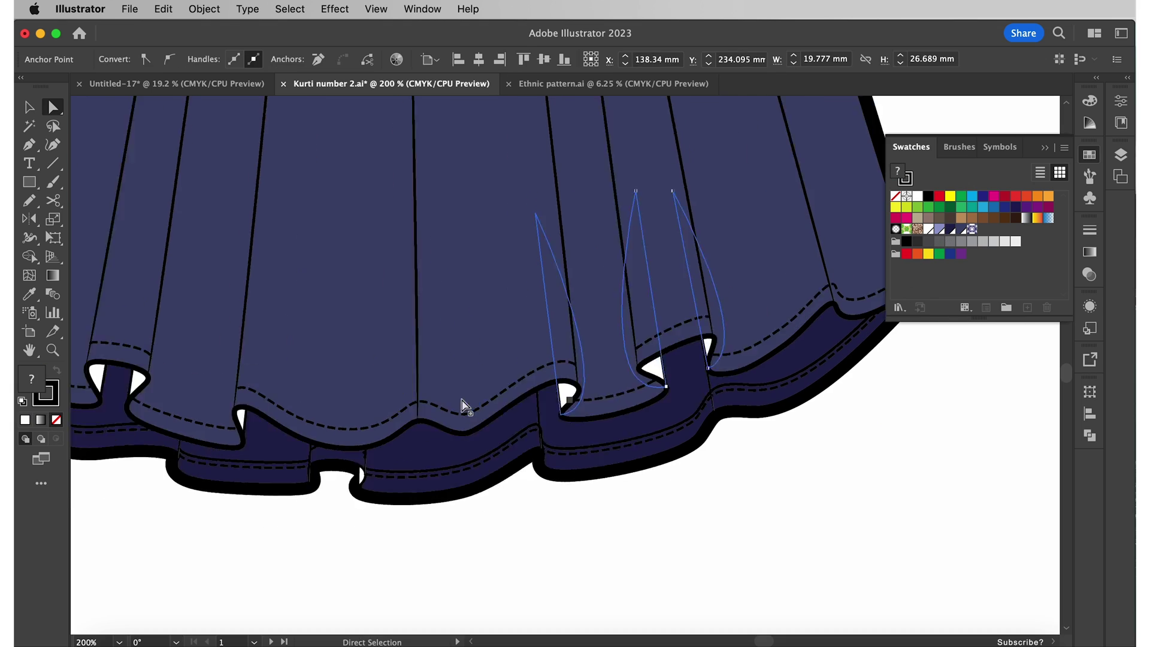
scroll(808, 529, "down", 5)
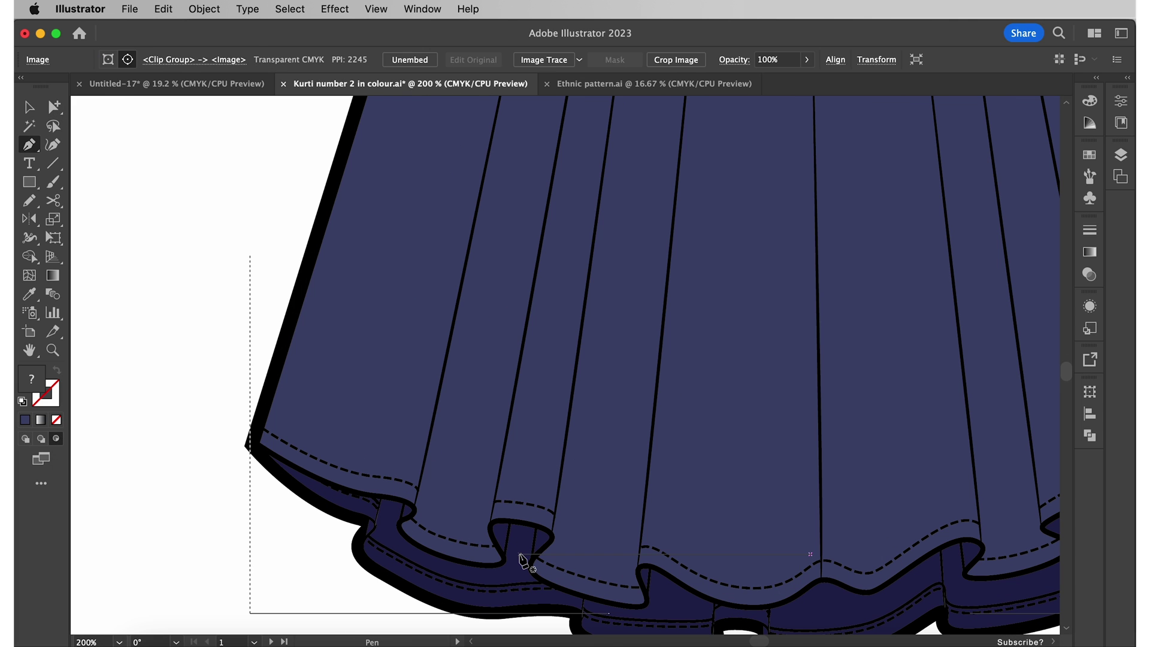
key("v")
key("ctrl+v")
left_click_drag(490, 193, 560, 213)
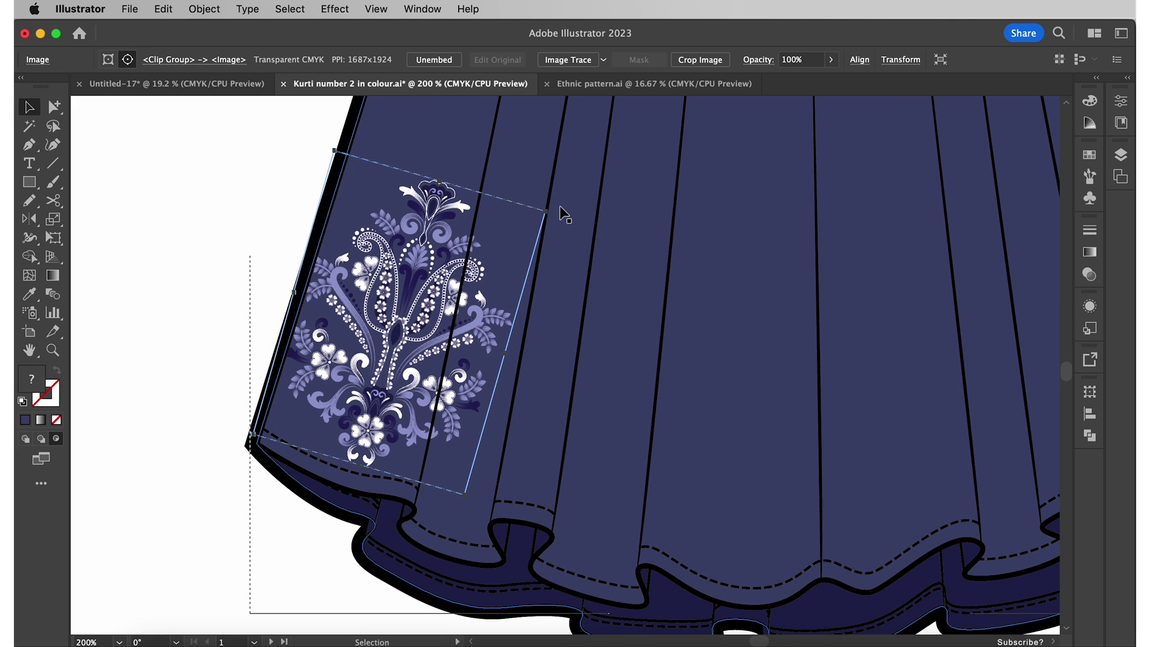
Step: Clip the motif to a Pen-drawn panel shape curving along the hem
key("p")
left_click(259, 435)
left_click_drag(418, 478, 457, 472)
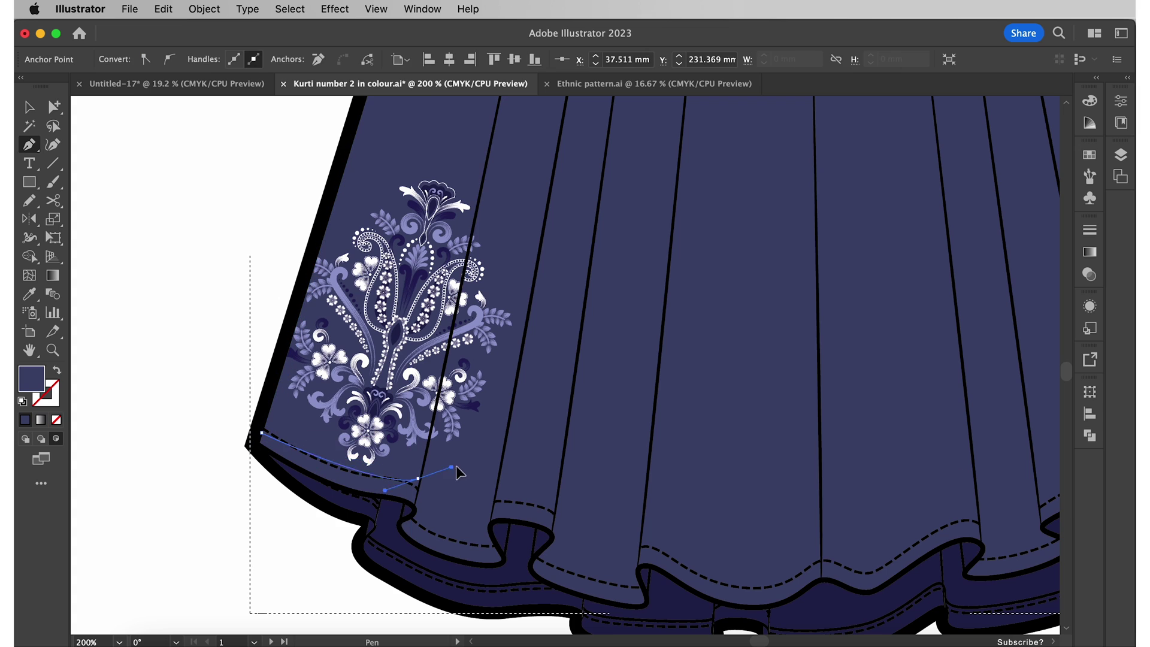
left_click(488, 153)
left_click(355, 138)
left_click(476, 306, "shift")
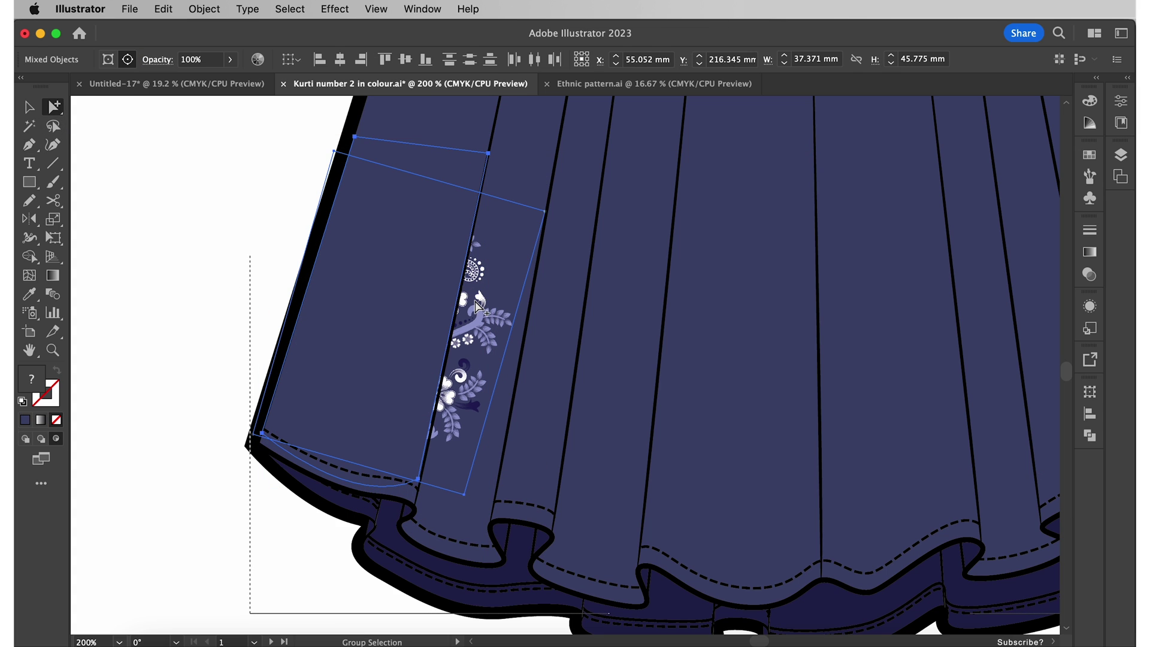
right_click(477, 306)
left_click(522, 518)
Step: Narrow the clipped motif to one skirt panel and place a rotated copy on the next
key("v")
left_click(536, 258)
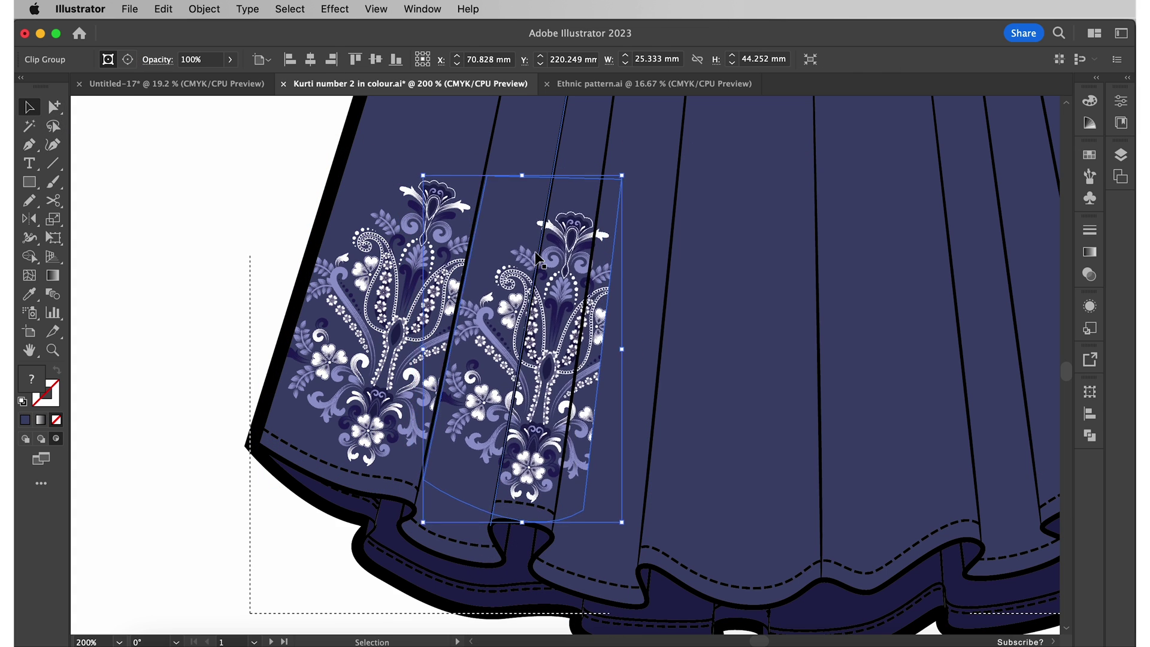
key("a")
left_click_drag(547, 179, 629, 180)
key("a")
mouse_move(551, 552)
left_mouse_down()
mouse_move(617, 167)
mouse_move(669, 607)
left_mouse_up()
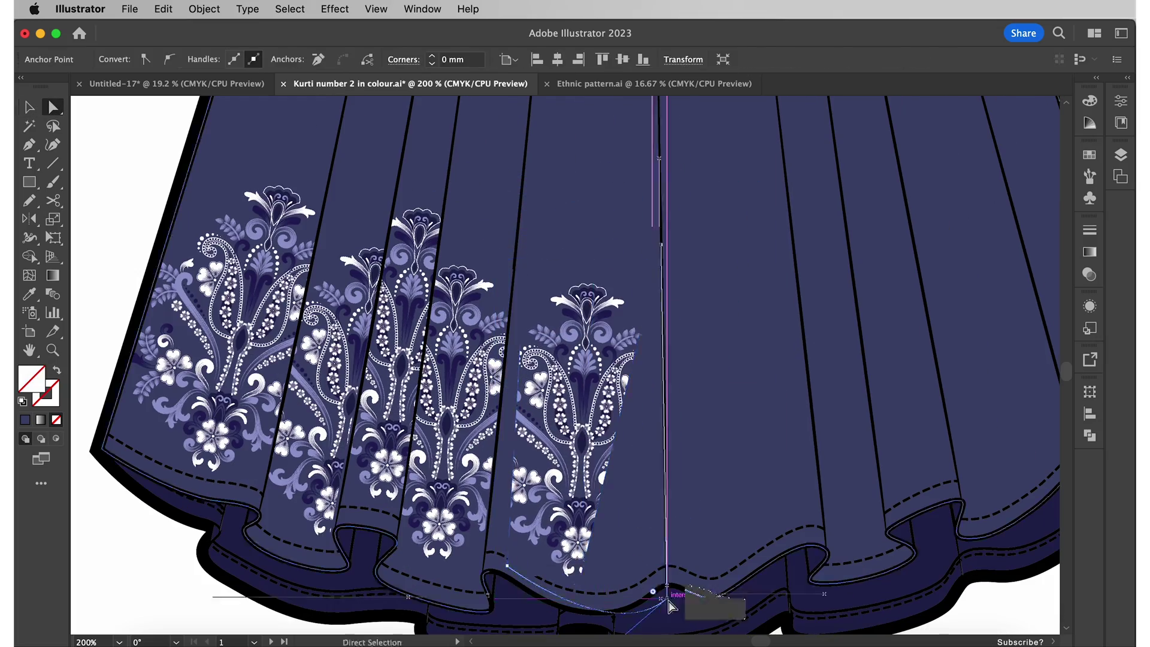
left_click_drag(731, 564, 754, 319)
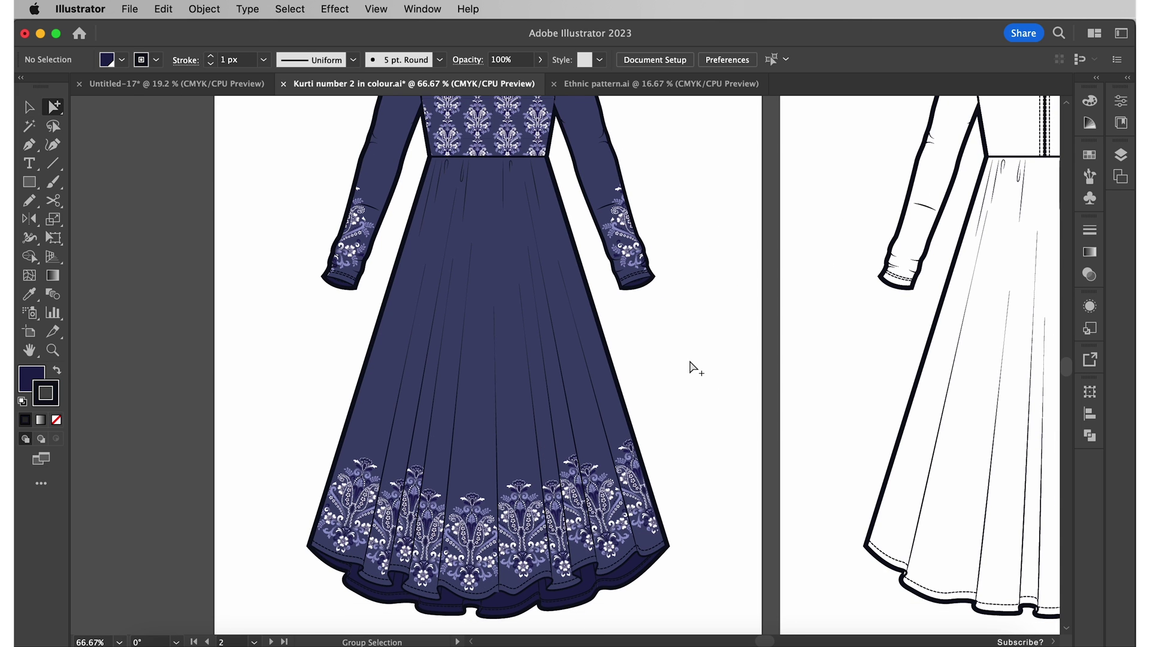
Step: Apply the bodice's ethnic pattern to the isolated skirt at 20% opacity
double_click(607, 359)
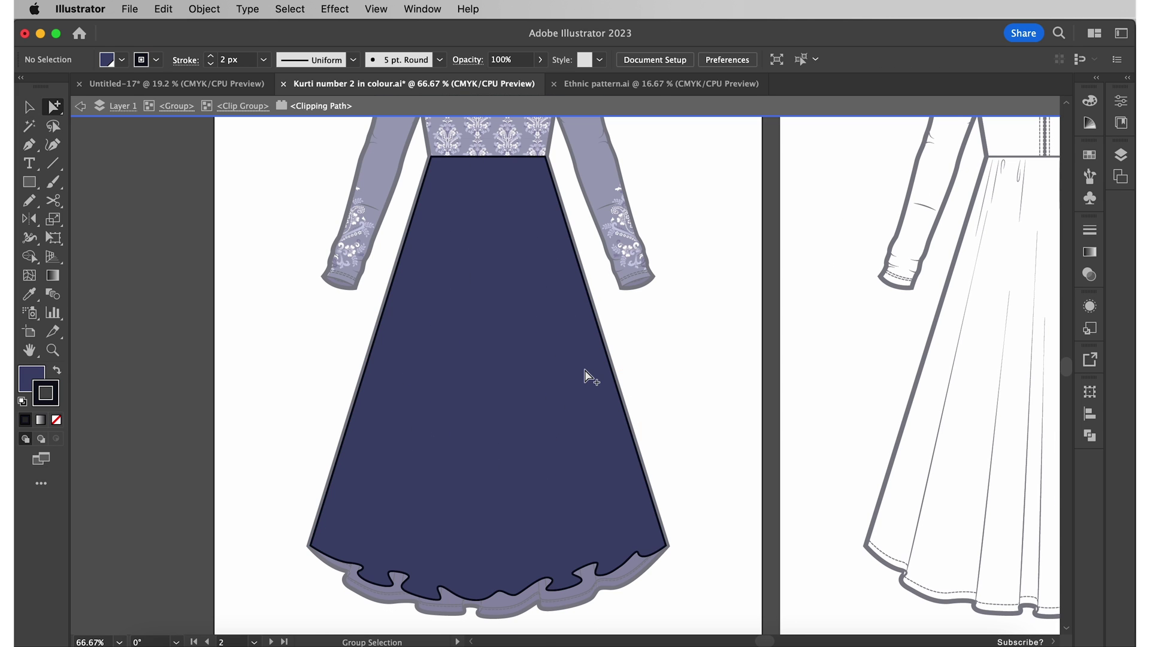
left_click(604, 369)
key("i")
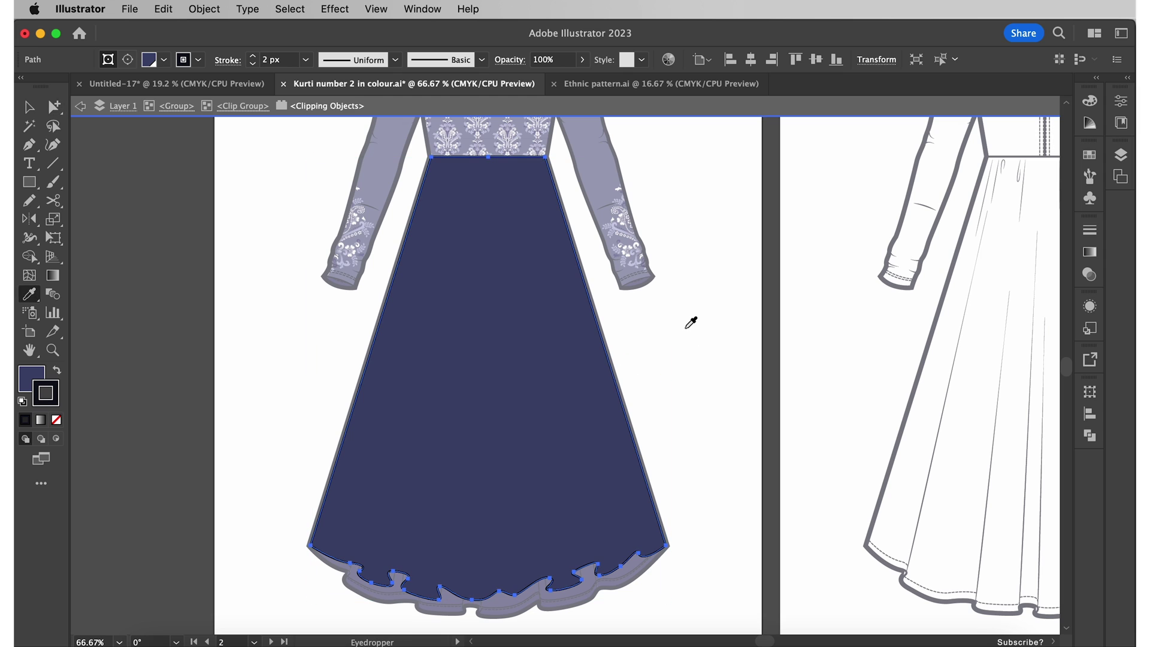
left_click(523, 136)
key("a")
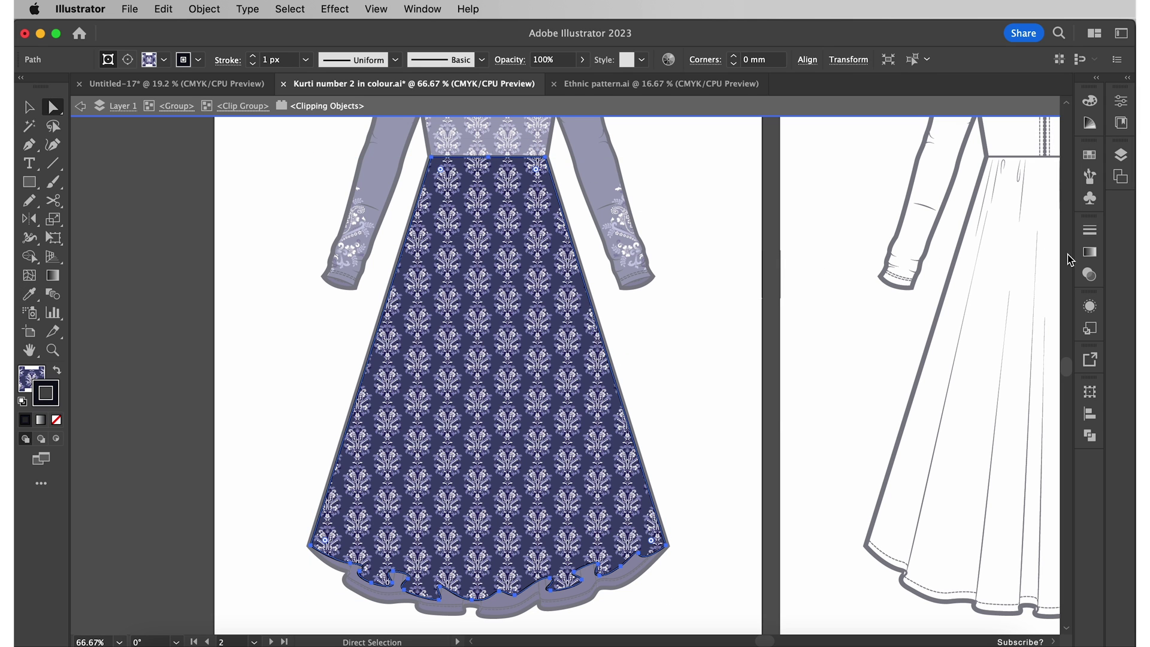
left_click(1089, 274)
type("20")
key("Return")
Step: Exit the skirt group and isolate the right sleeve for editing
double_click(736, 360)
scroll(736, 360, "up", 2)
left_click(663, 322)
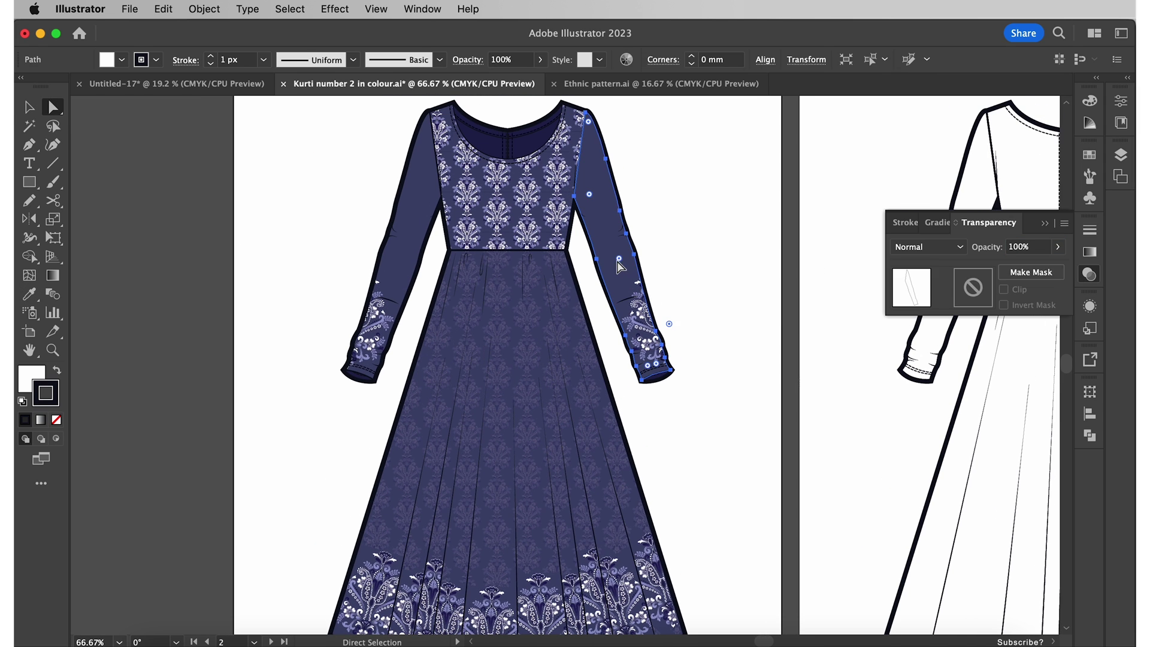
double_click(630, 242)
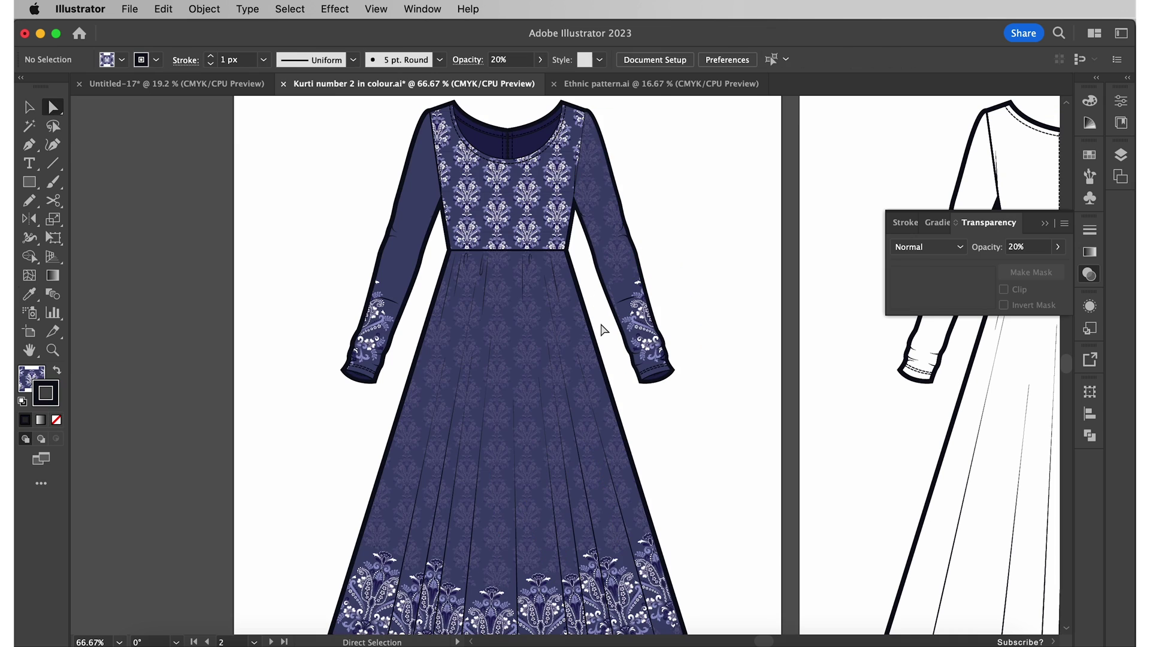